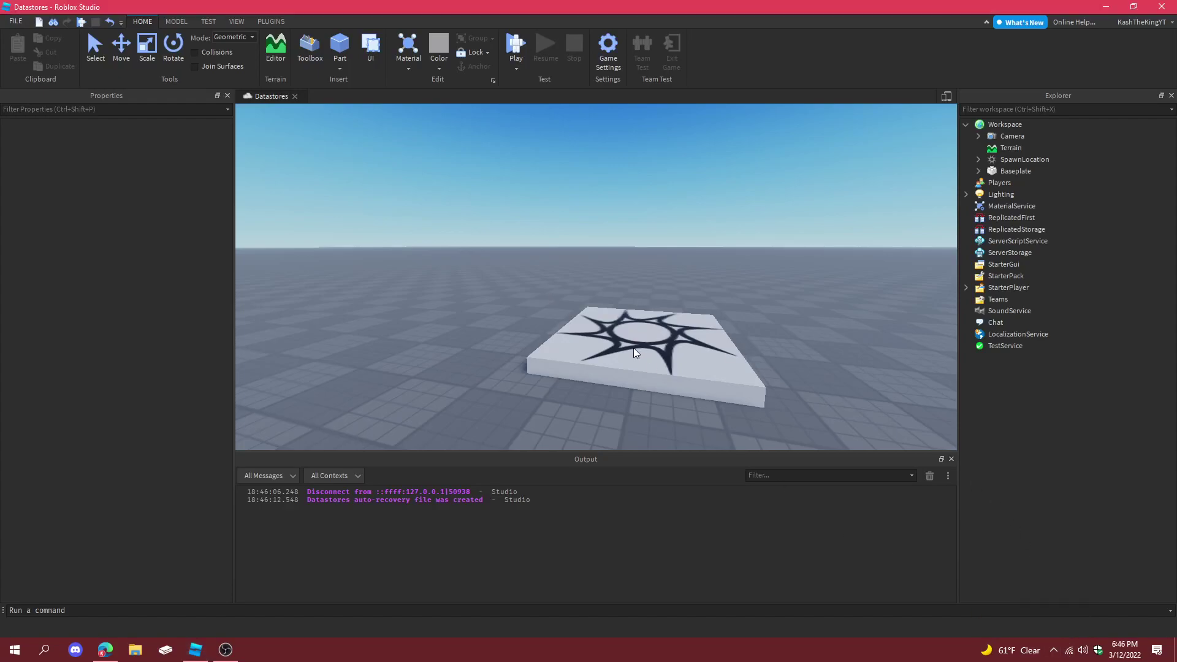
key(a)
key(d)
right_drag(535, 238, 536, 238)
key(a)
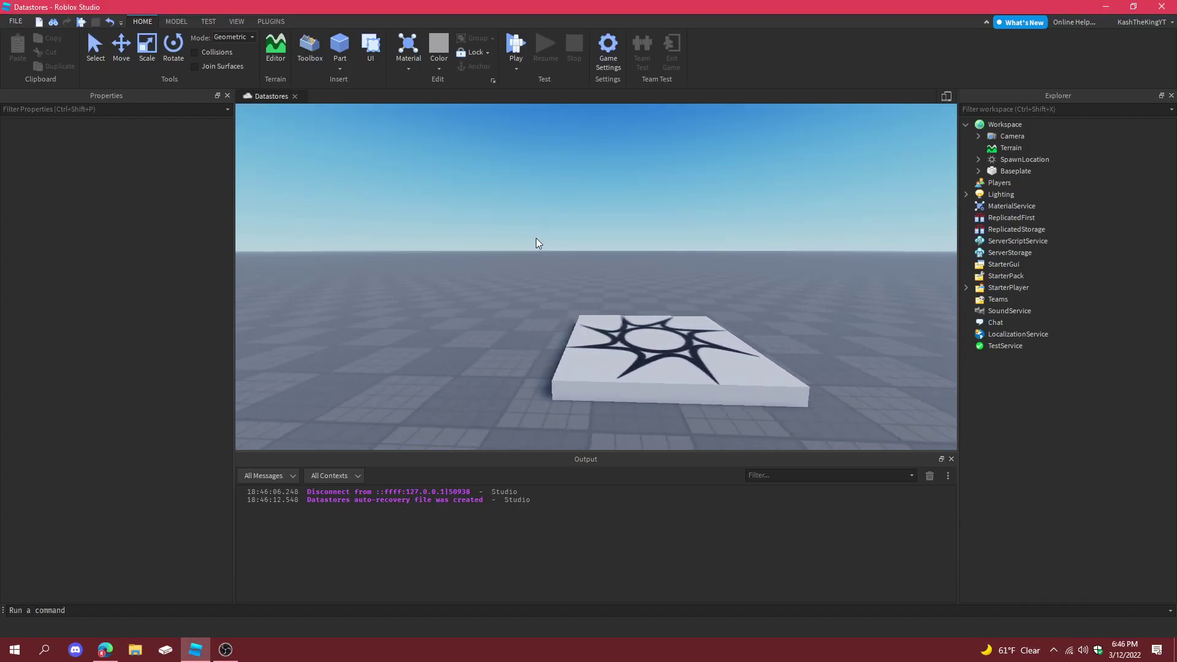
key(d)
key(d)
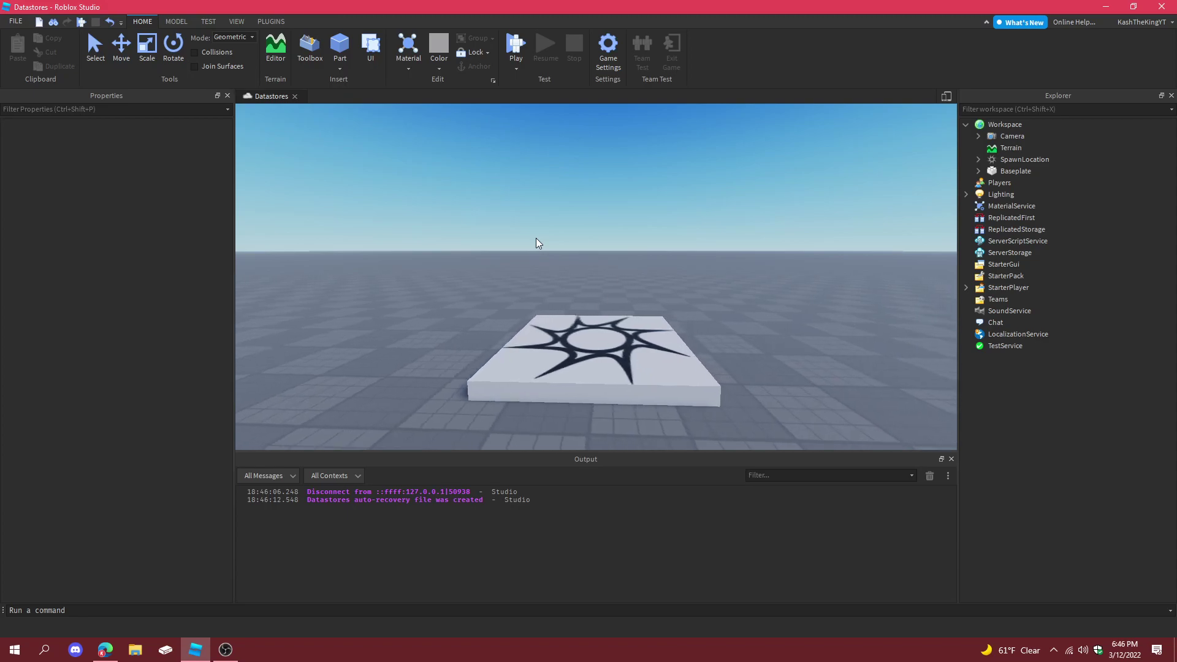
right_drag(536, 237, 536, 237)
key(s)
key(w)
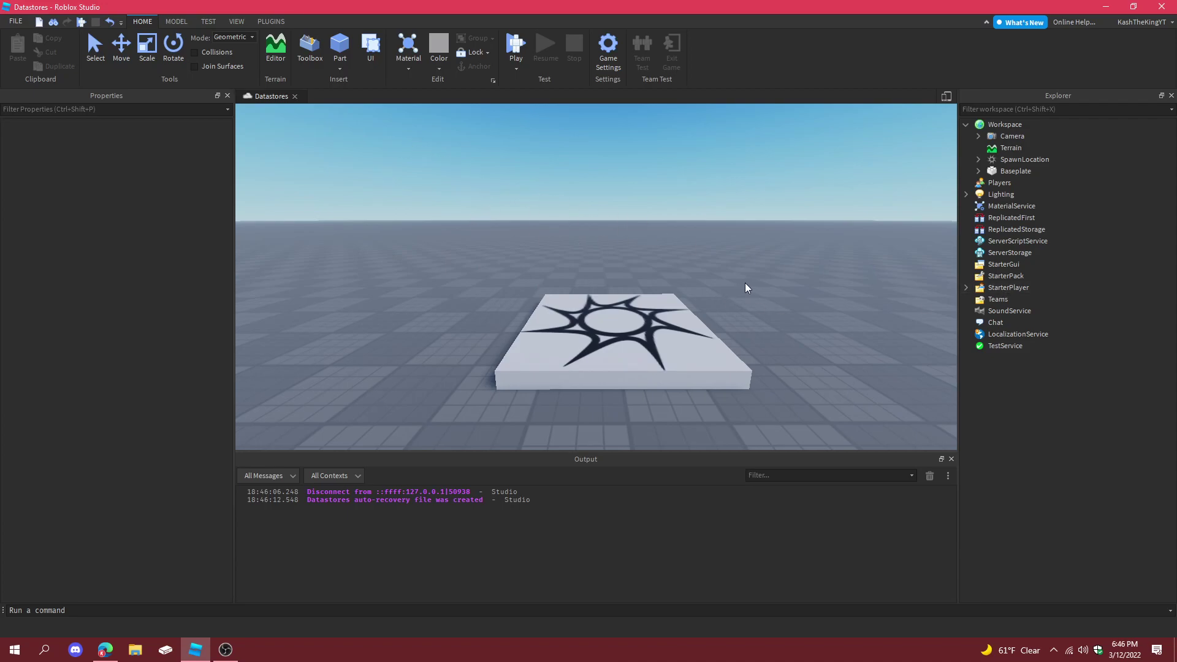
right_drag(492, 179, 468, 158)
key(s)
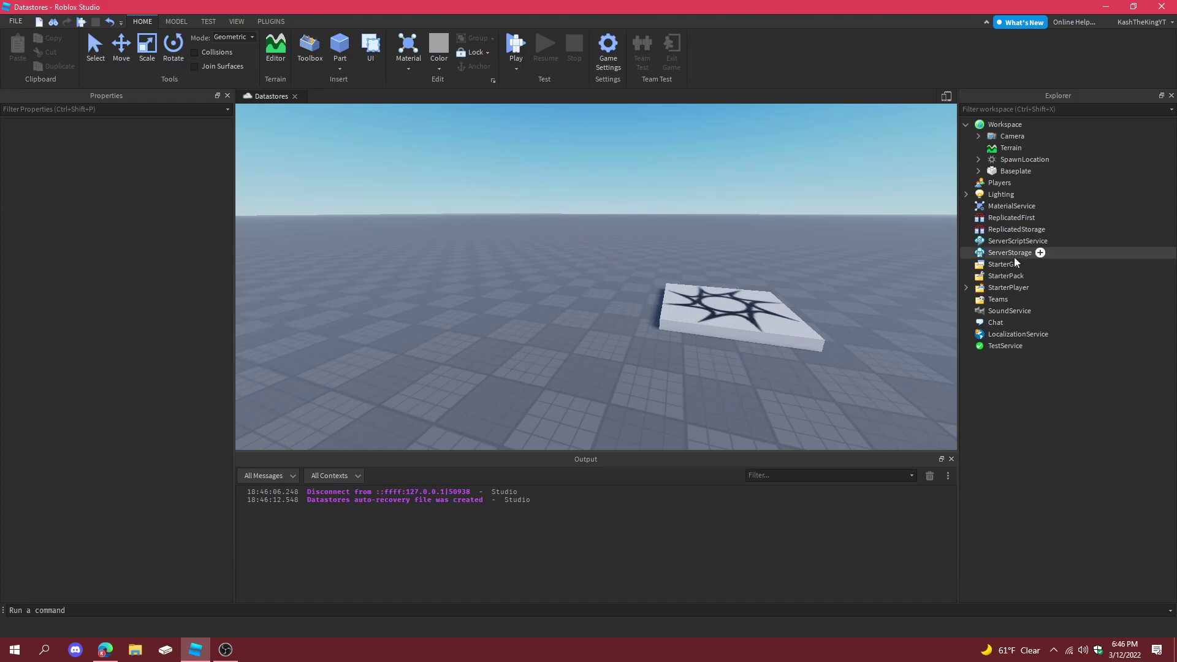
- Add a ScreenGui to StarterGui and name it SpawnGui
click(1031, 265)
click(244, 147)
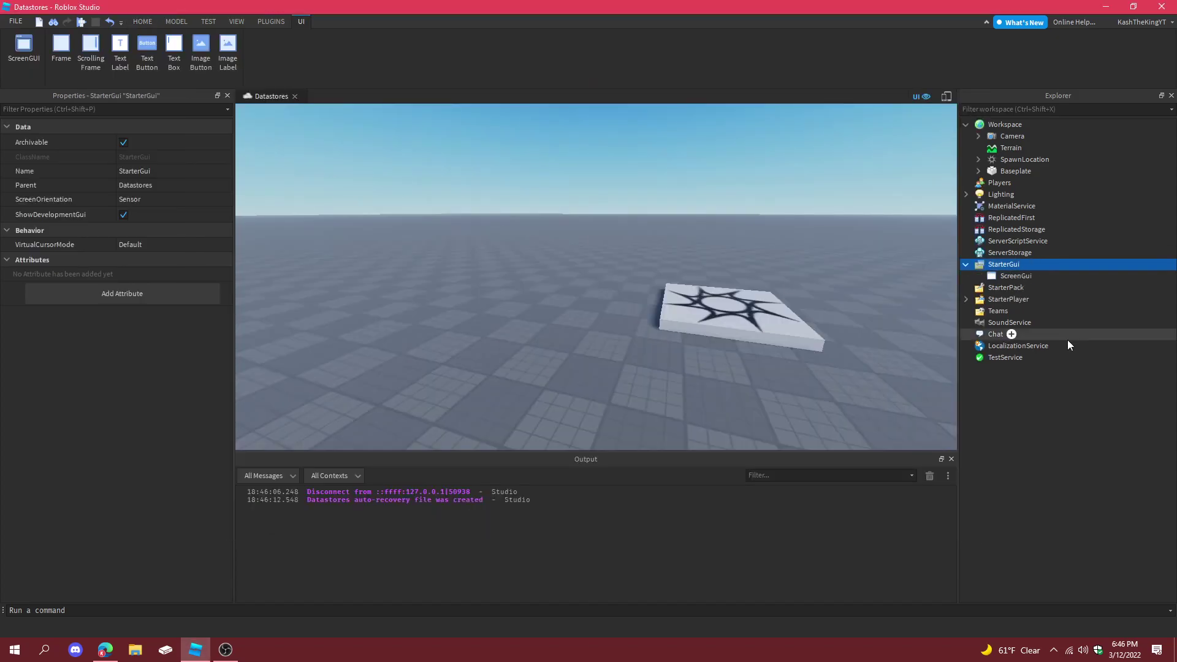
click(1016, 276)
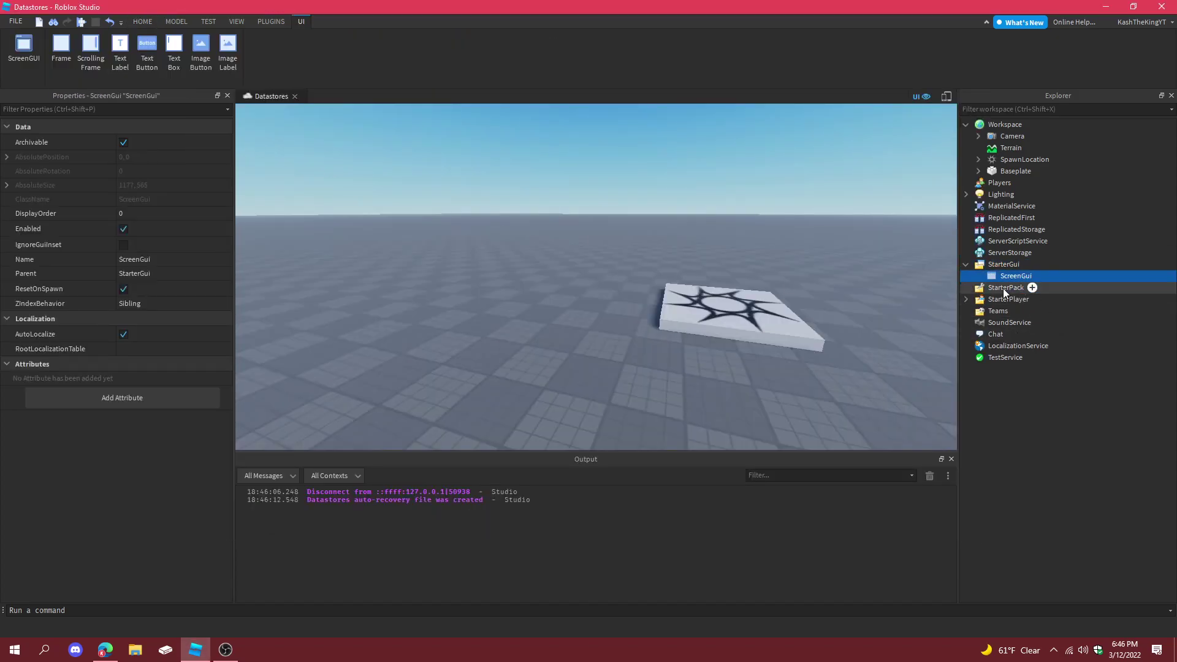
double_click(1004, 280)
text(SpawnGui)
key(Return)
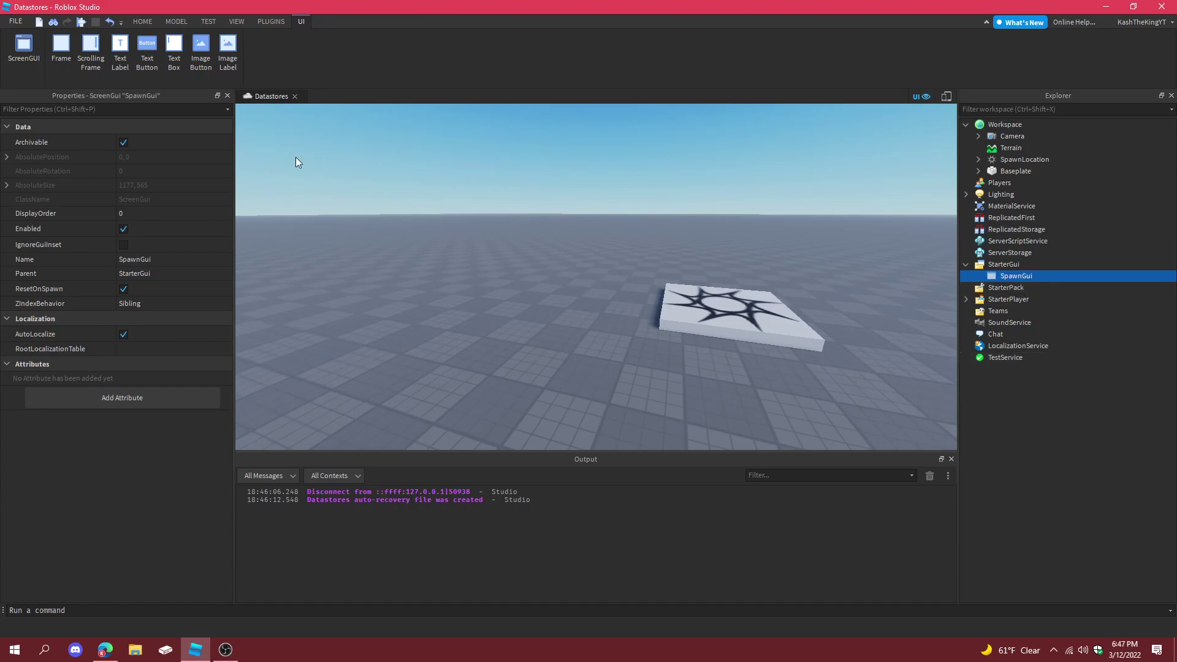
- Enable IgnoreGuiInset and disable ResetOnSpawn for SpawnGui
click(187, 251)
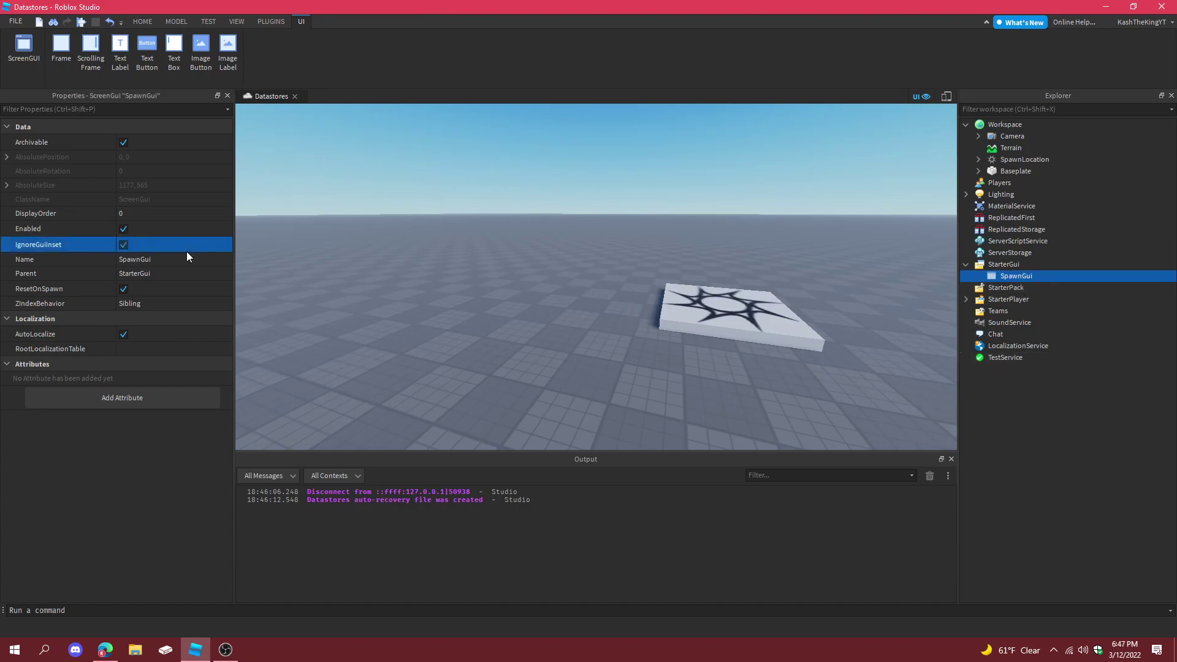
click(187, 291)
- Add a ScrollingFrame to SpawnGui, sized about 285 x 175 and placed about 128 from the left and 195 from the top
click(1042, 276)
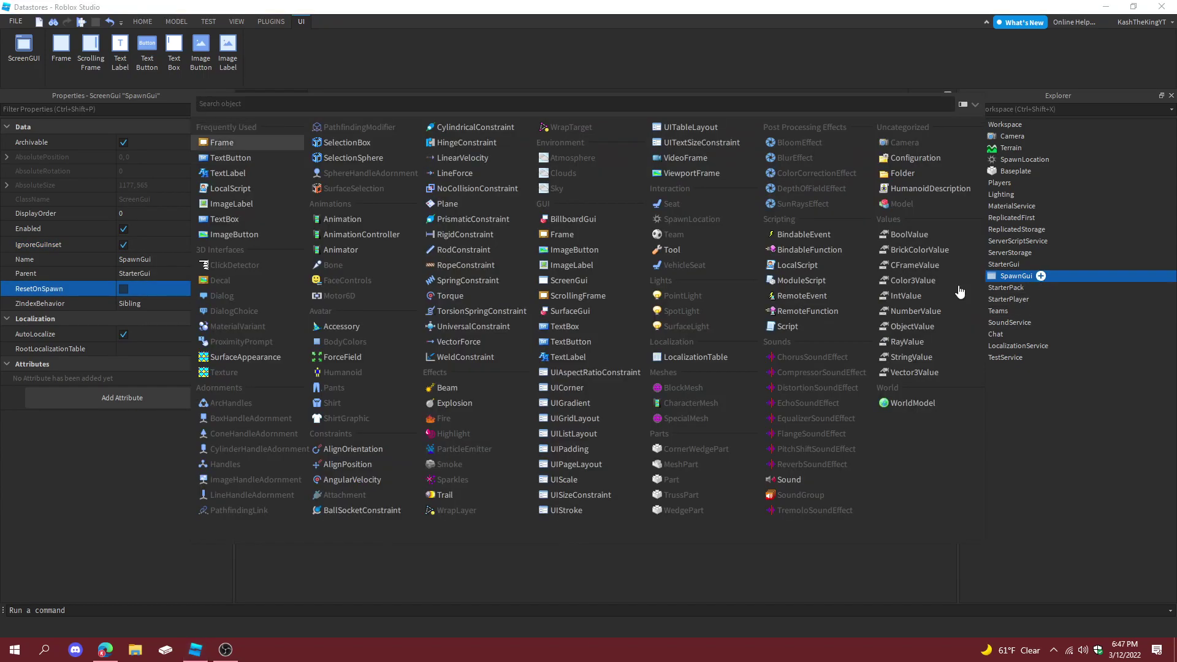
text(frame)
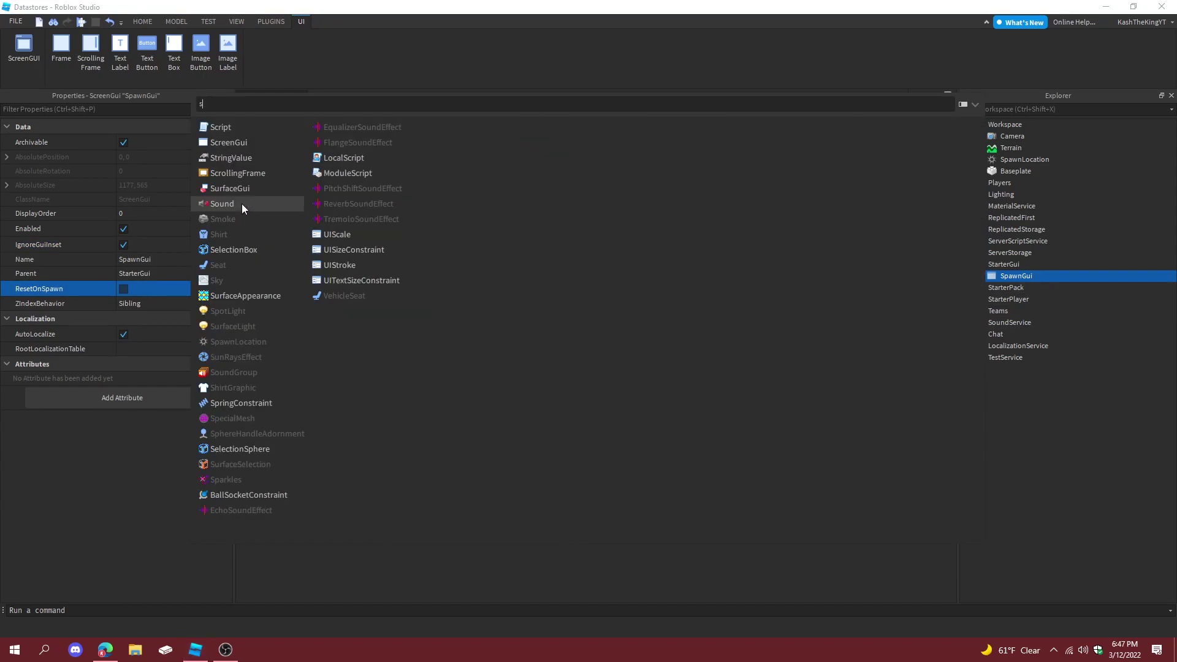
click(227, 158)
drag(275, 130, 475, 320)
drag(519, 198, 464, 273)
scroll(166, 399, down, 8)
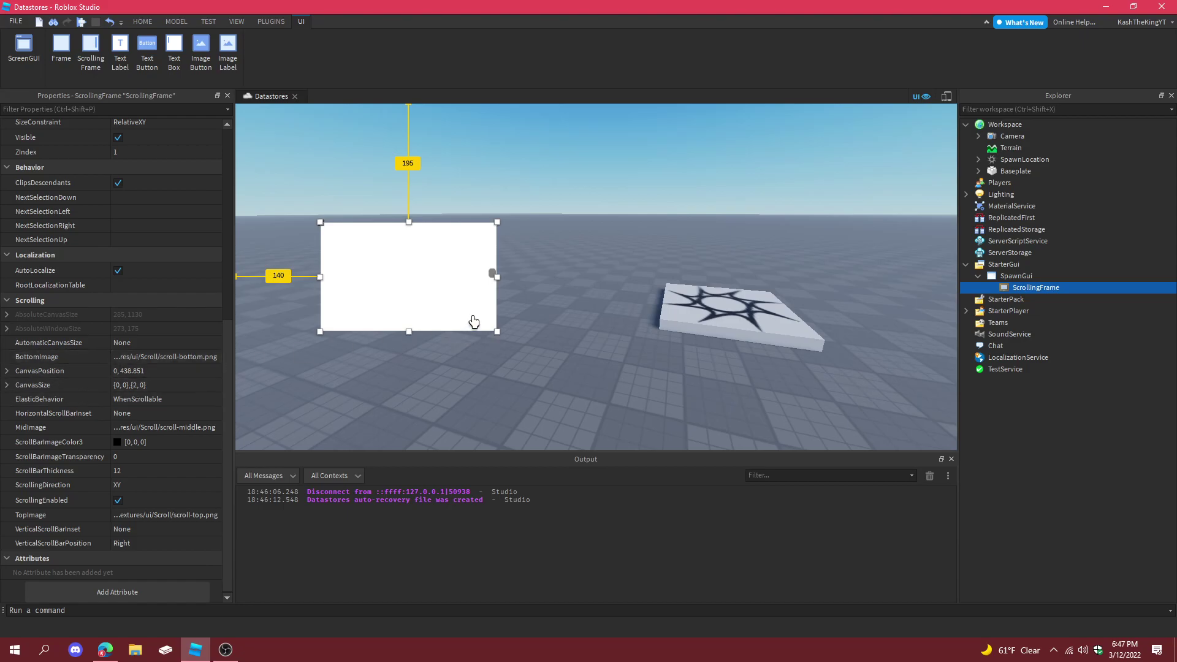
mouse_move(475, 321)
mouse_down()
mouse_move(488, 320)
mouse_move(454, 313)
mouse_up()
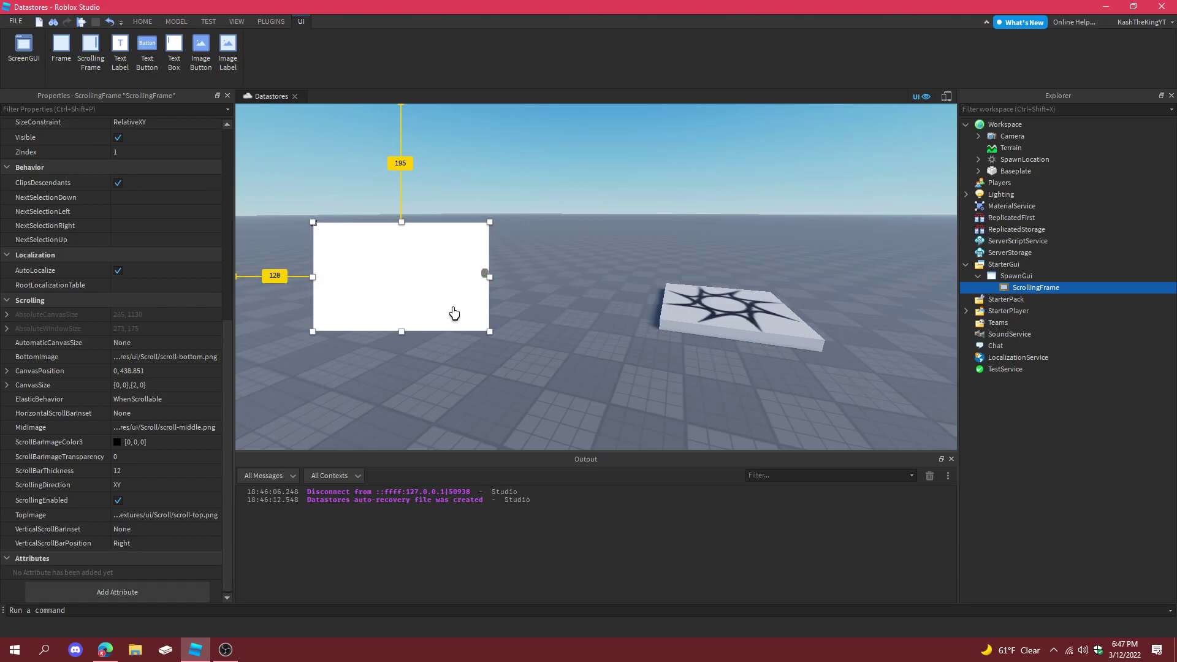
- Replace the scrolling frame's TopImage and BottomImage with the scroll-middle.png texture used by its MidImage, and try the scroll bar
click(178, 470)
key(Return)
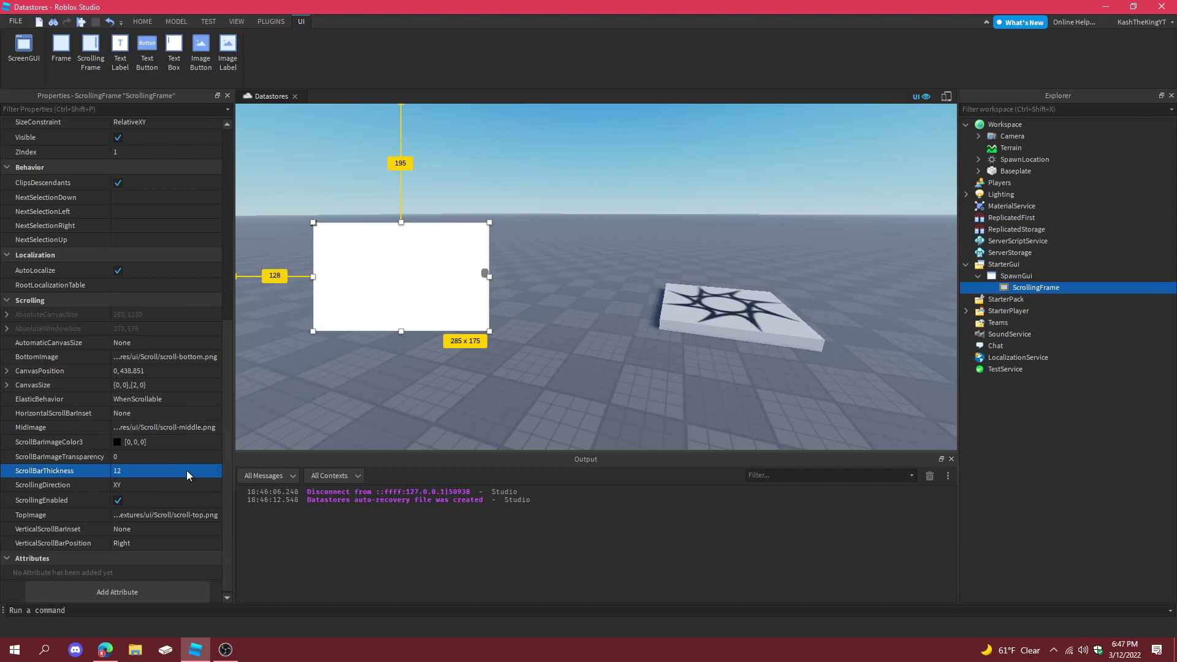
click(163, 357)
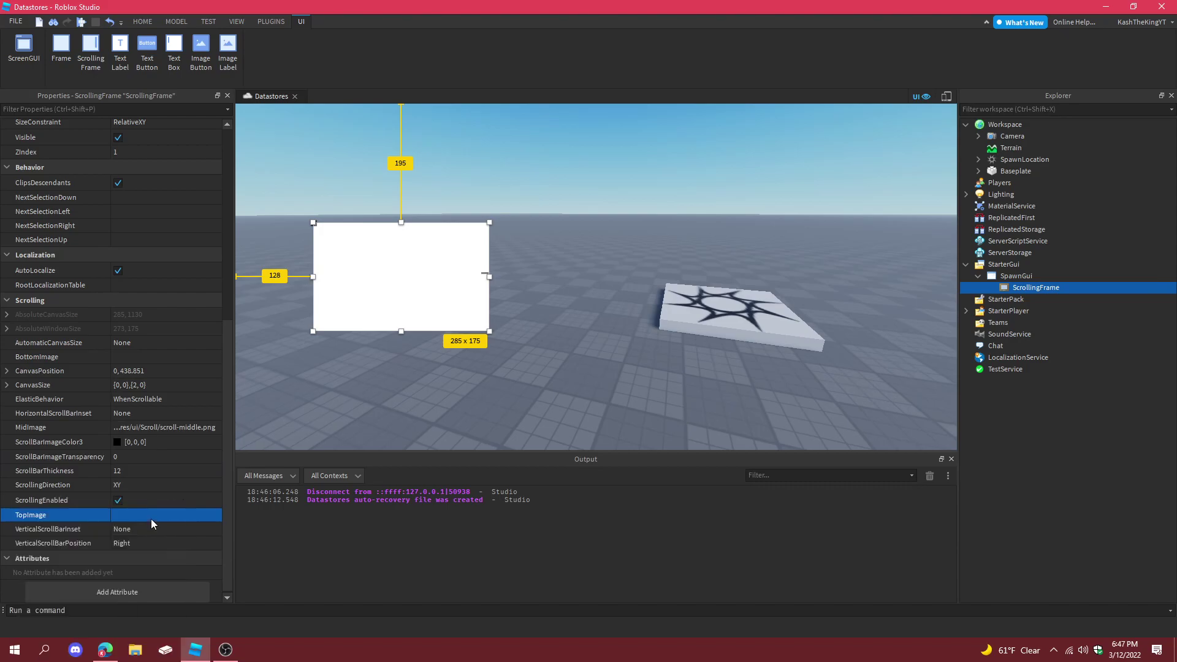
click(160, 427)
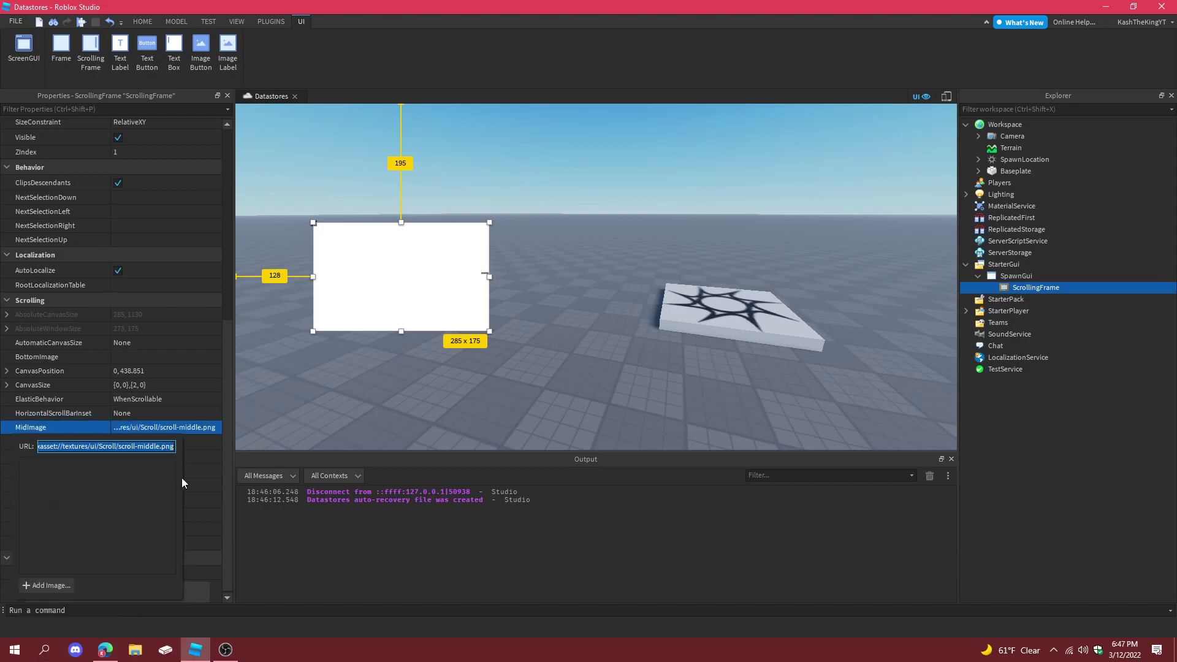
click(187, 515)
key(Return)
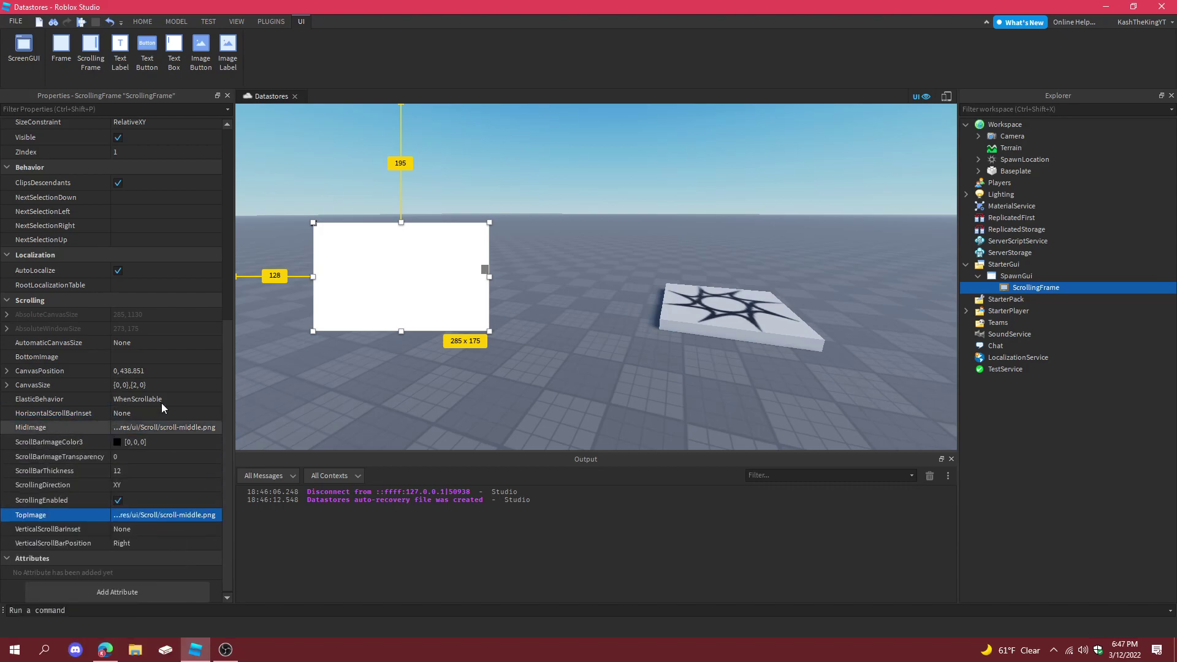
click(152, 358)
text(rbxasset://textures/ui/Scroll/scroll-middle.png)
key(Return)
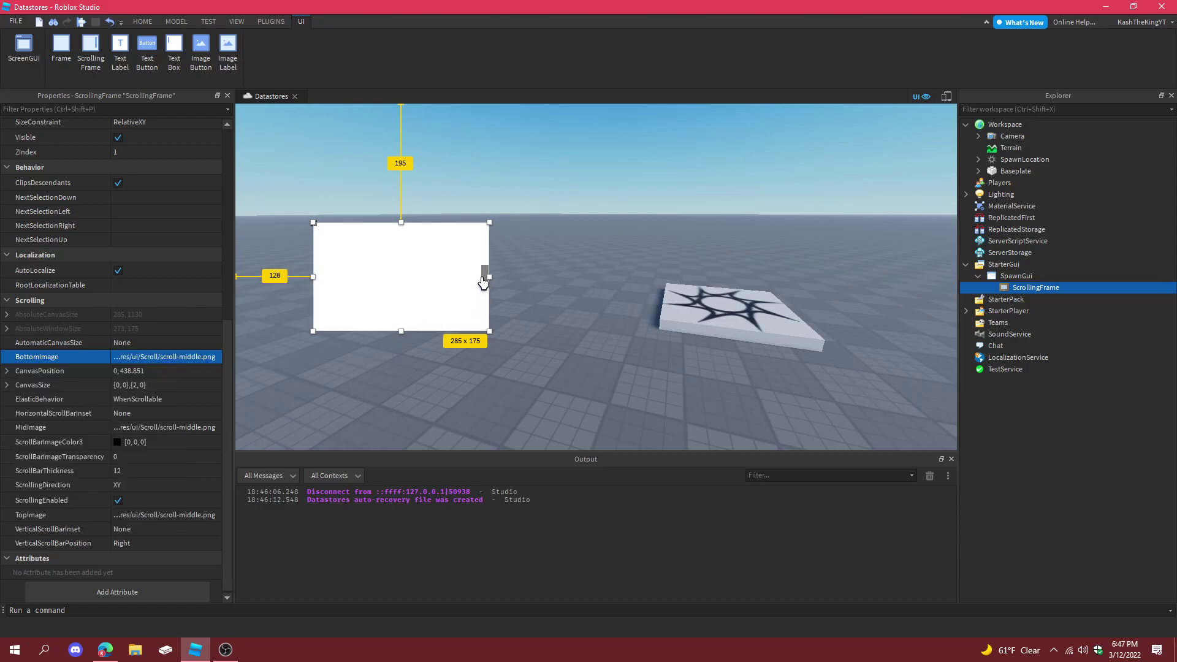
drag(484, 282, 484, 275)
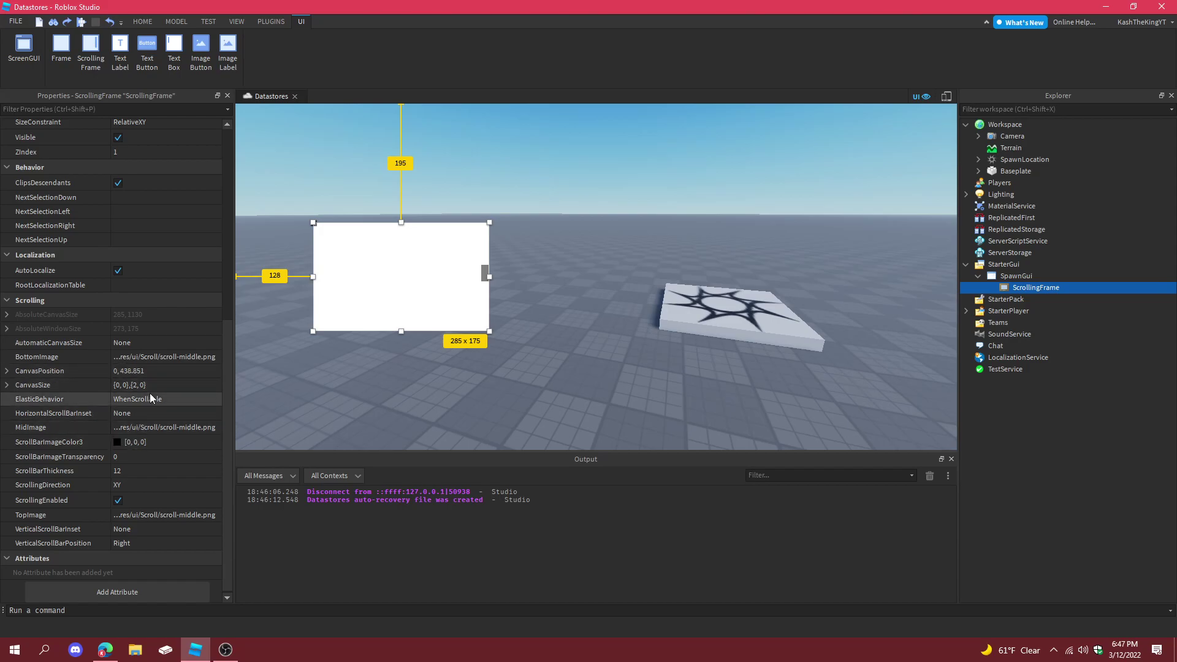
- Set the scrolling frame's BackgroundColor3 to light blue (85, 170, 255)
scroll(115, 262, up, 5)
scroll(115, 262, up, 3)
click(116, 273)
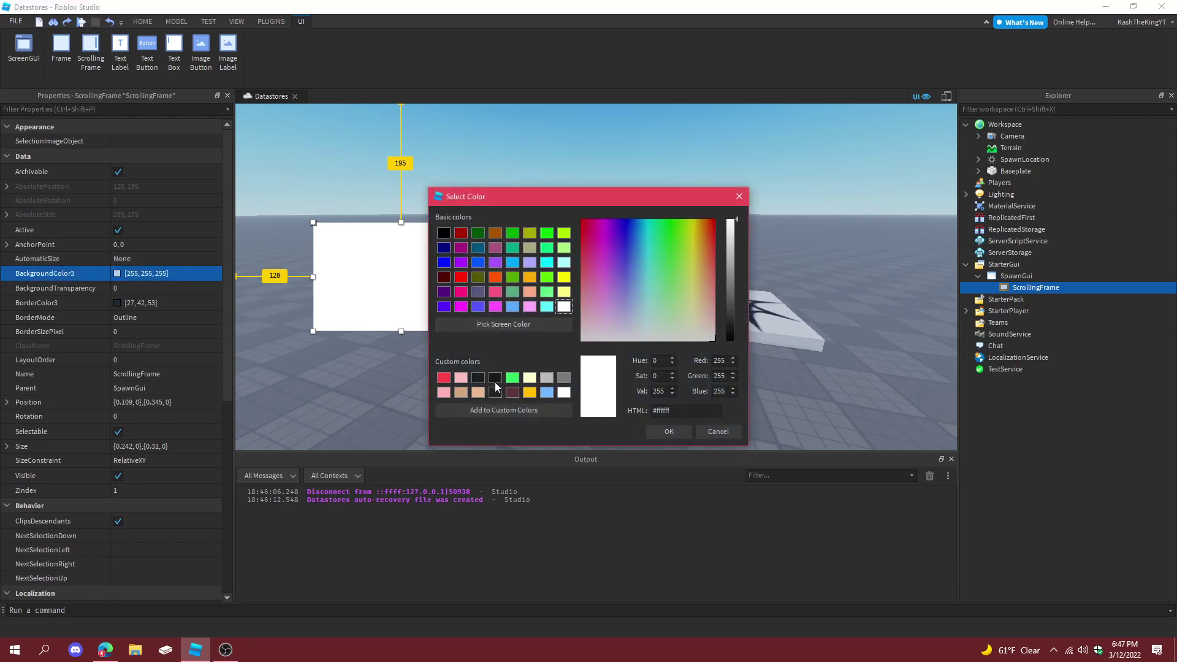
click(495, 380)
click(529, 393)
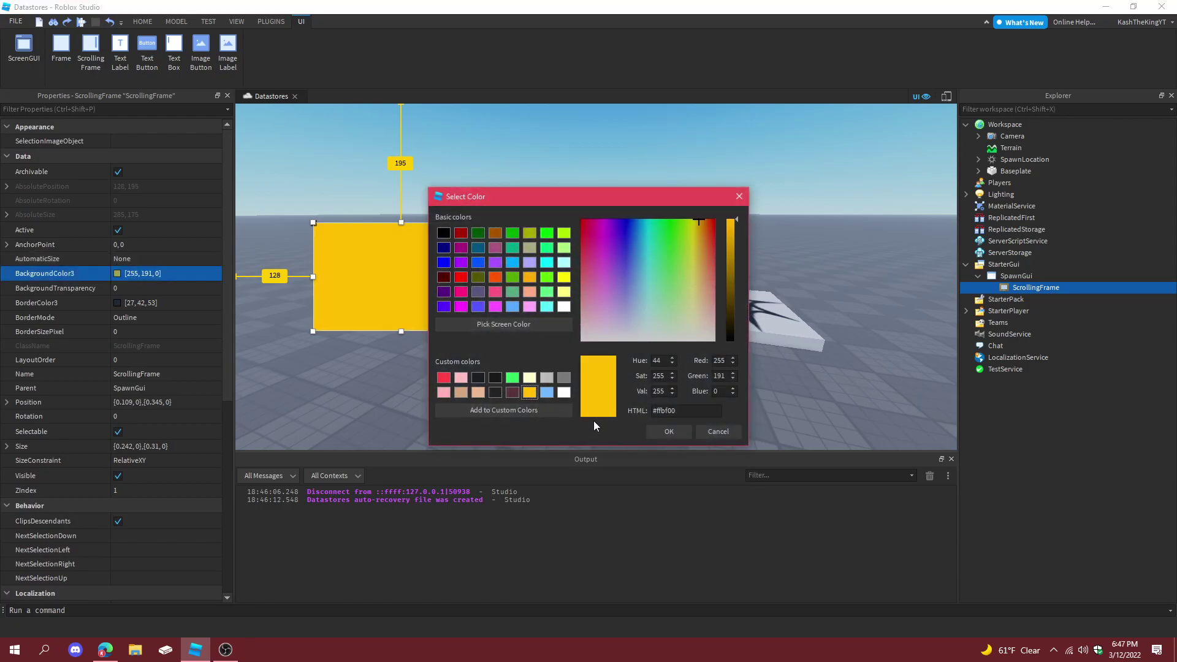
click(547, 393)
click(512, 306)
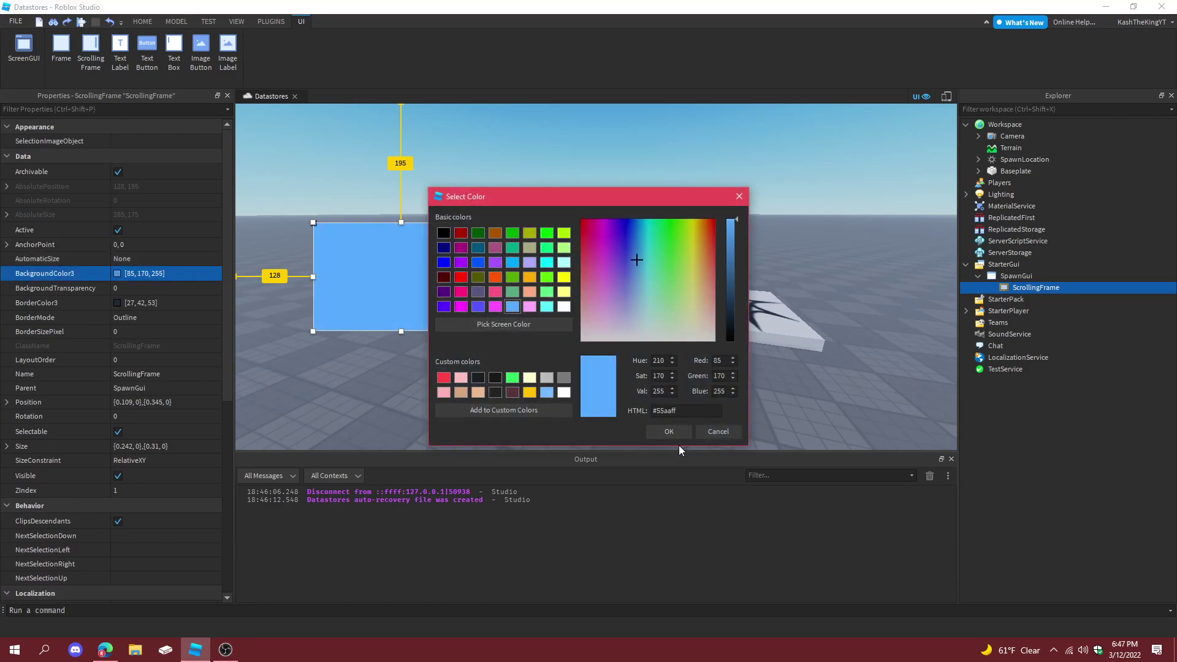
click(669, 432)
- Set the scrolling frame's BorderColor3 and ScrollBarImageColor3 to white (255, 255, 255)
click(117, 303)
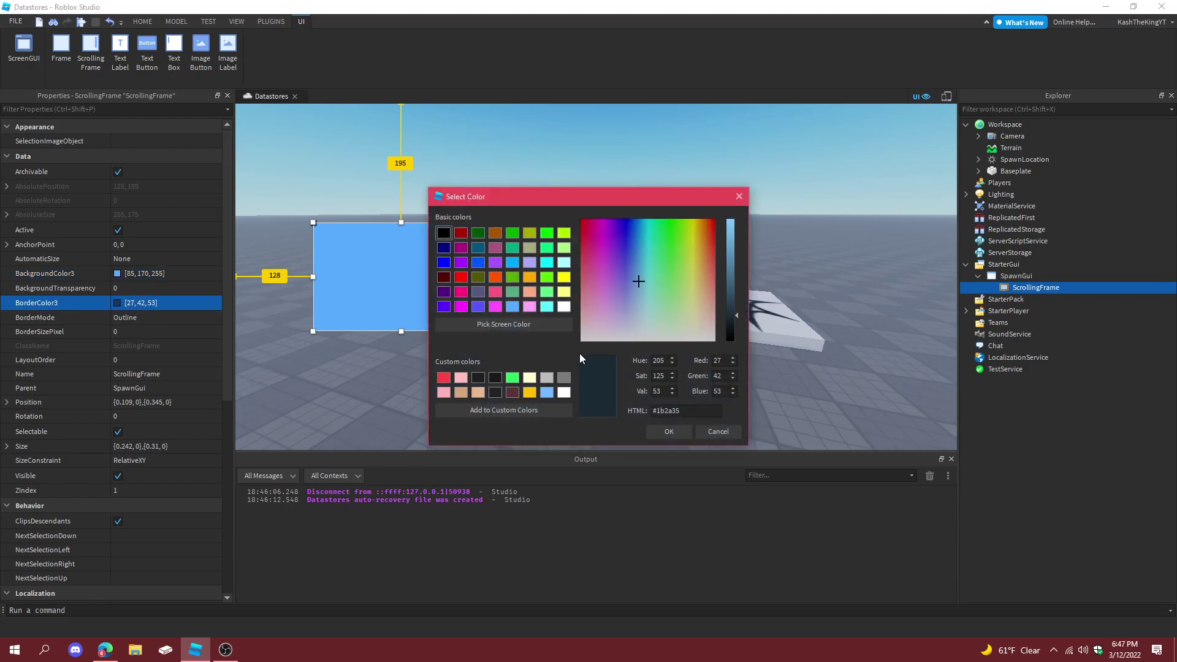
click(565, 392)
click(662, 431)
scroll(79, 328, down, 6)
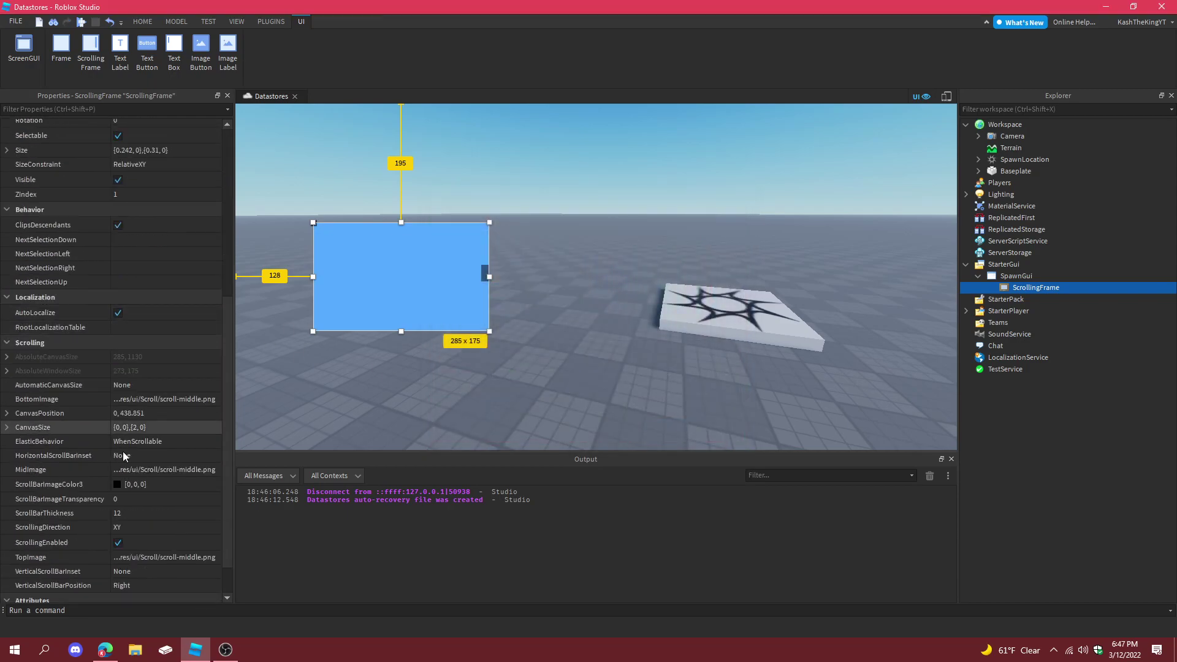
click(118, 484)
click(564, 389)
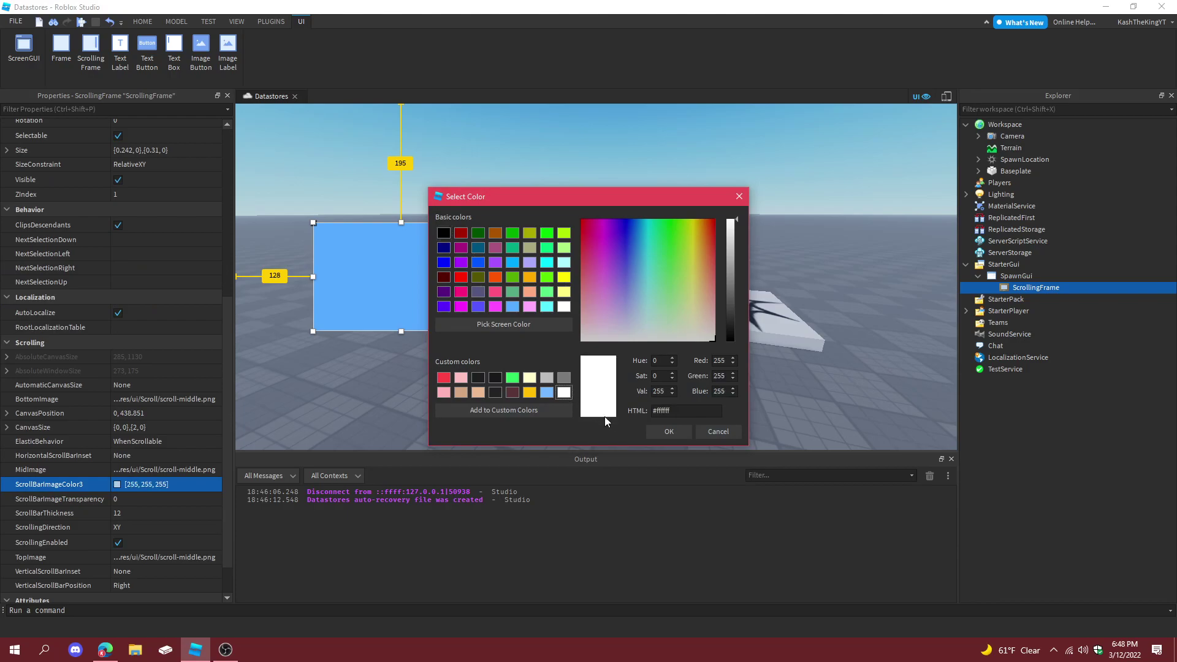
click(643, 429)
click(555, 372)
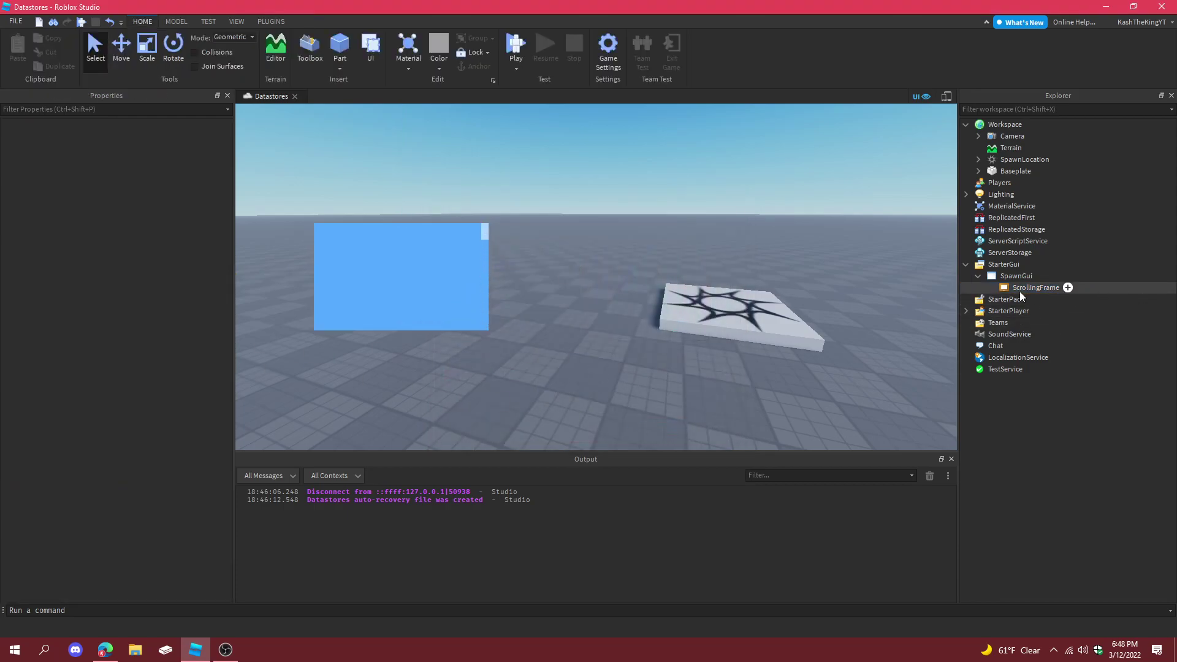
- Insert a TextLabel in the scrolling frame and reparent it directly under SpawnGui
click(1084, 292)
click(1067, 287)
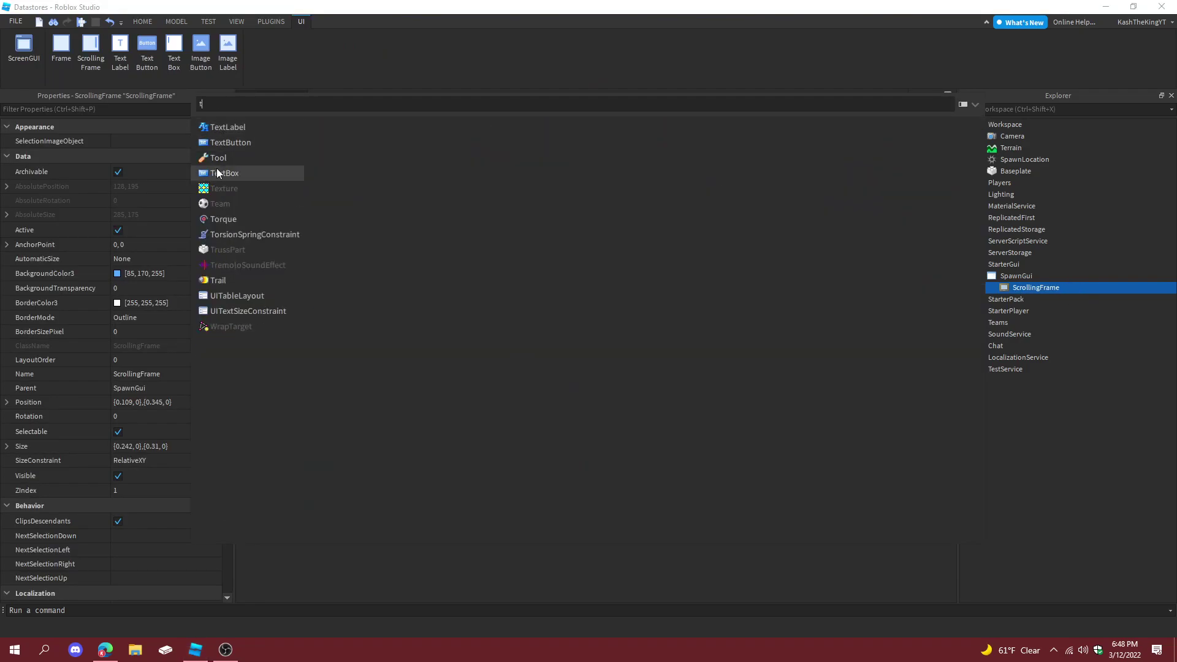
text(text)
click(238, 119)
drag(363, 264, 400, 215)
drag(1040, 297, 1035, 294)
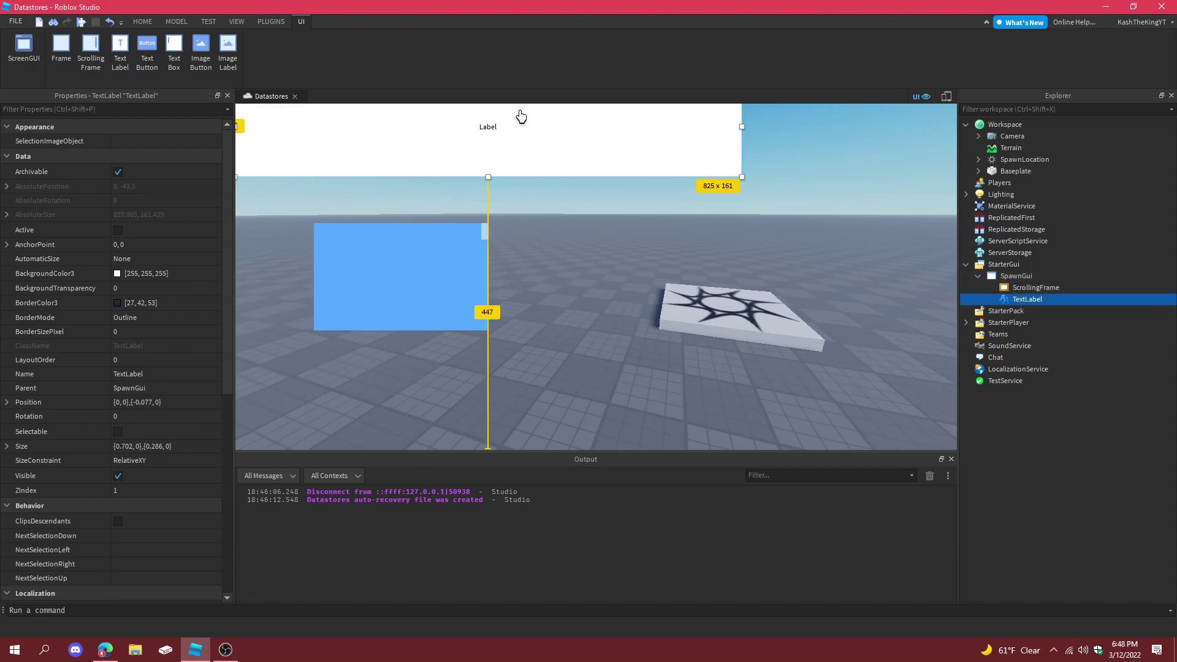
- Resize the text label into a title bar of about 284 x 34 along the scrolling frame's upper edge
drag(531, 116, 487, 201)
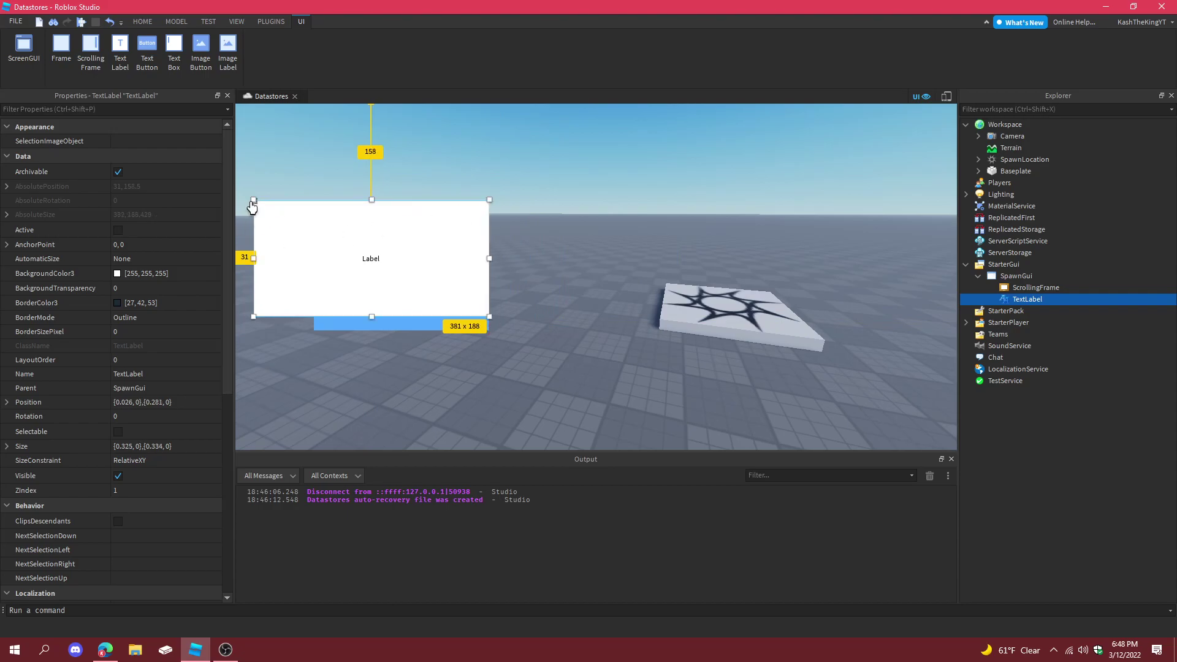
drag(253, 203, 310, 202)
click(313, 318)
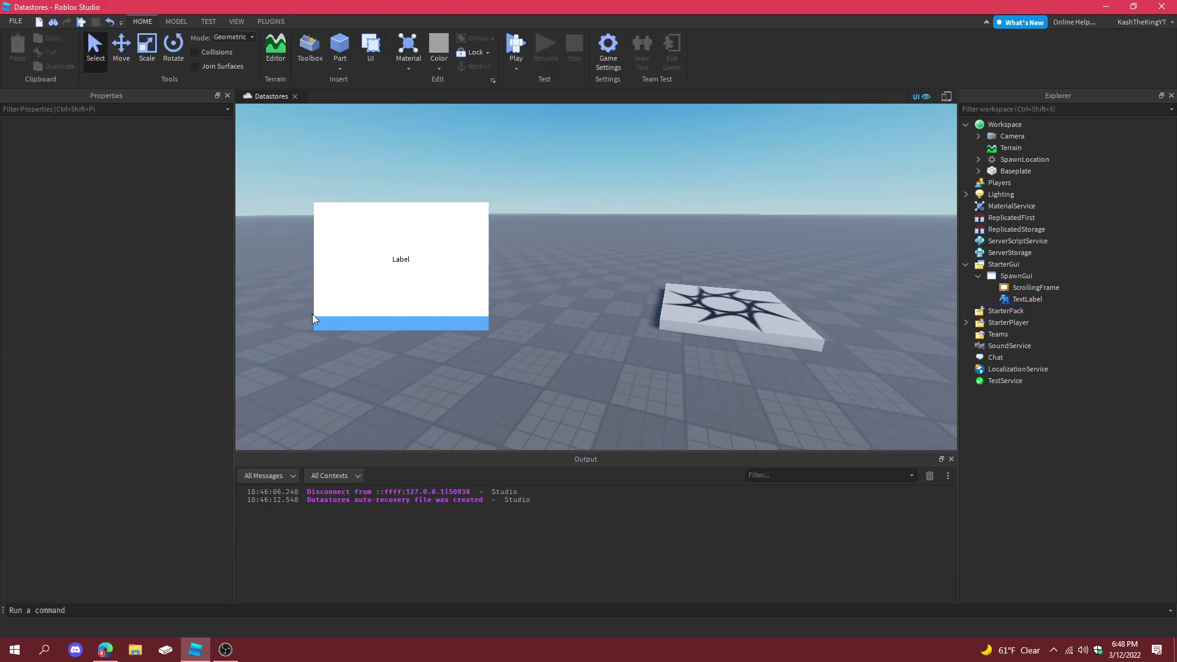
click(1029, 299)
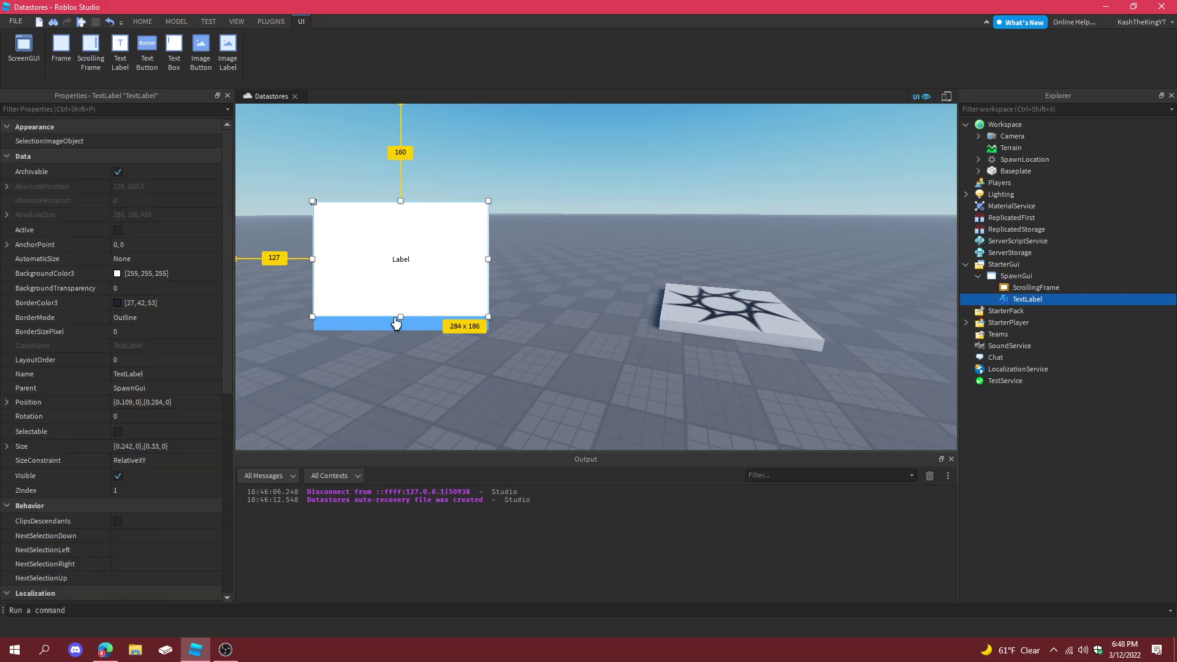
drag(396, 323, 396, 229)
click(555, 221)
- Change the title label's text to Spawn and turn on TextScaled
click(1067, 301)
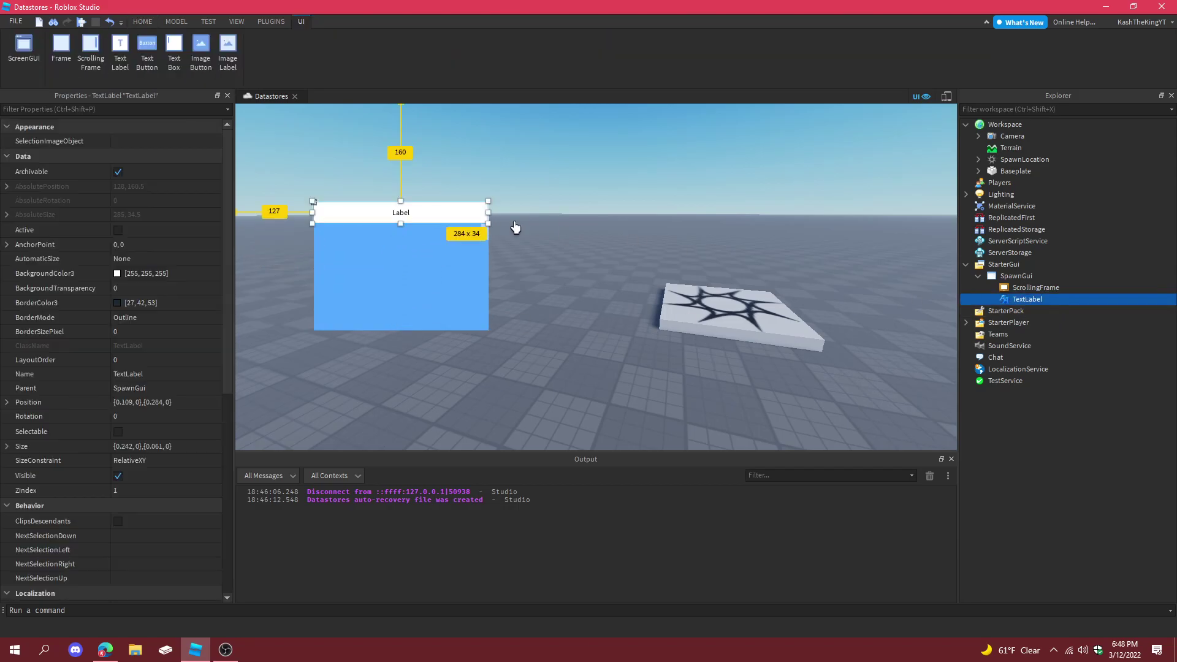
double_click(468, 213)
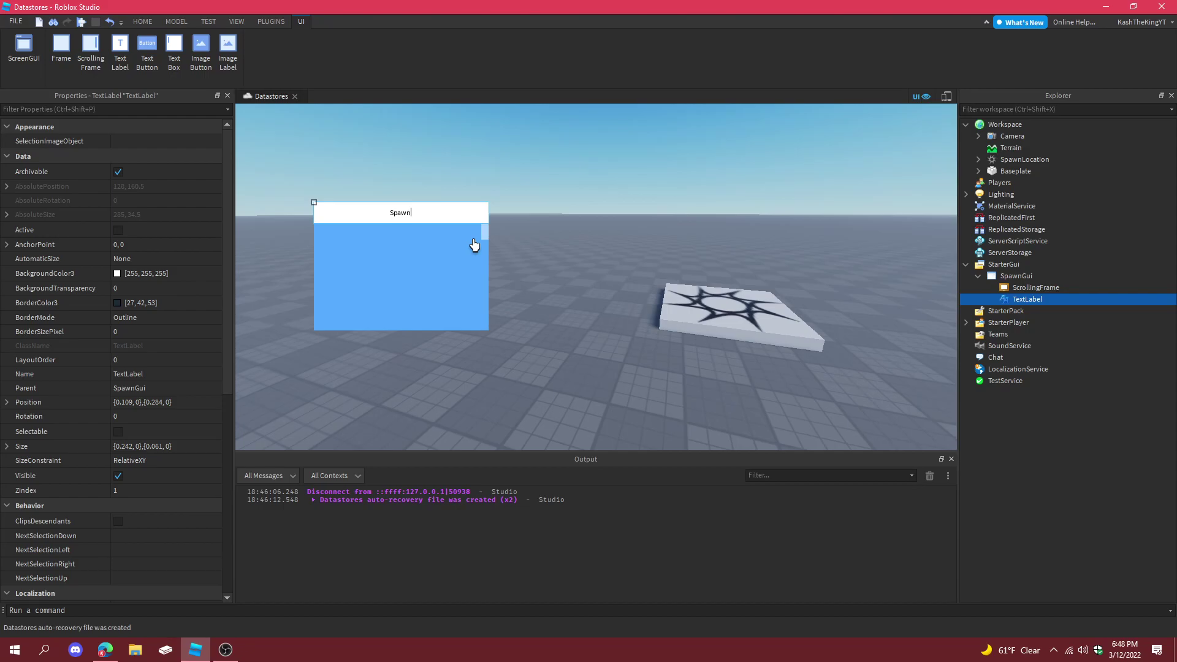
key(Return)
scroll(154, 429, down, 5)
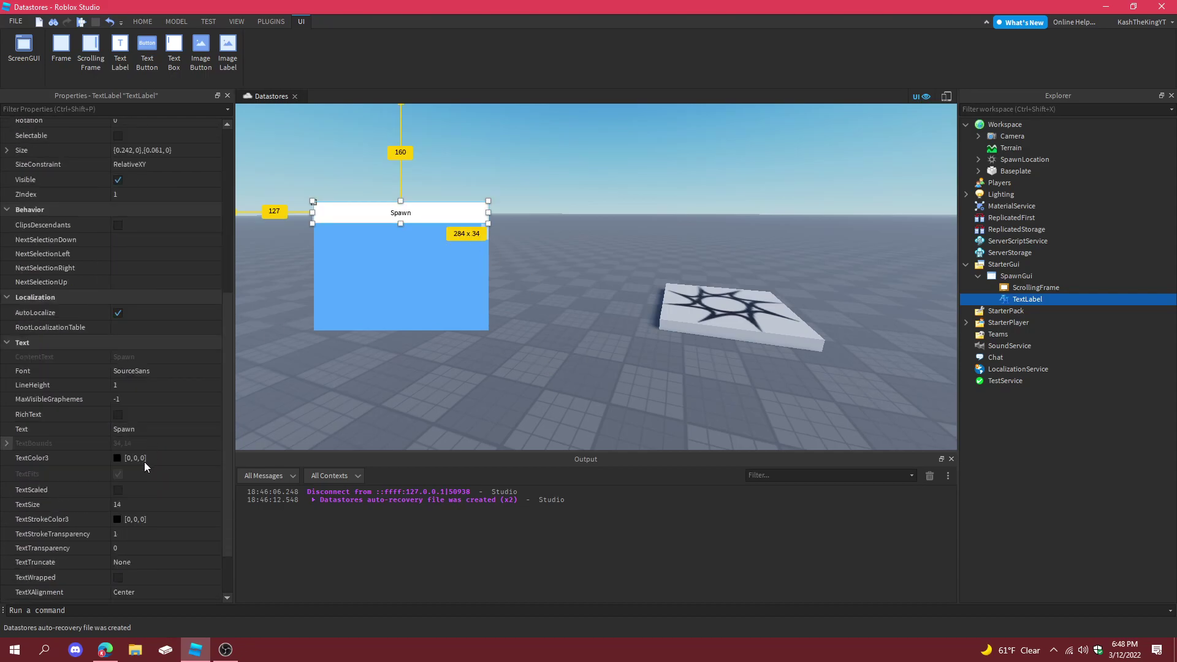
click(118, 490)
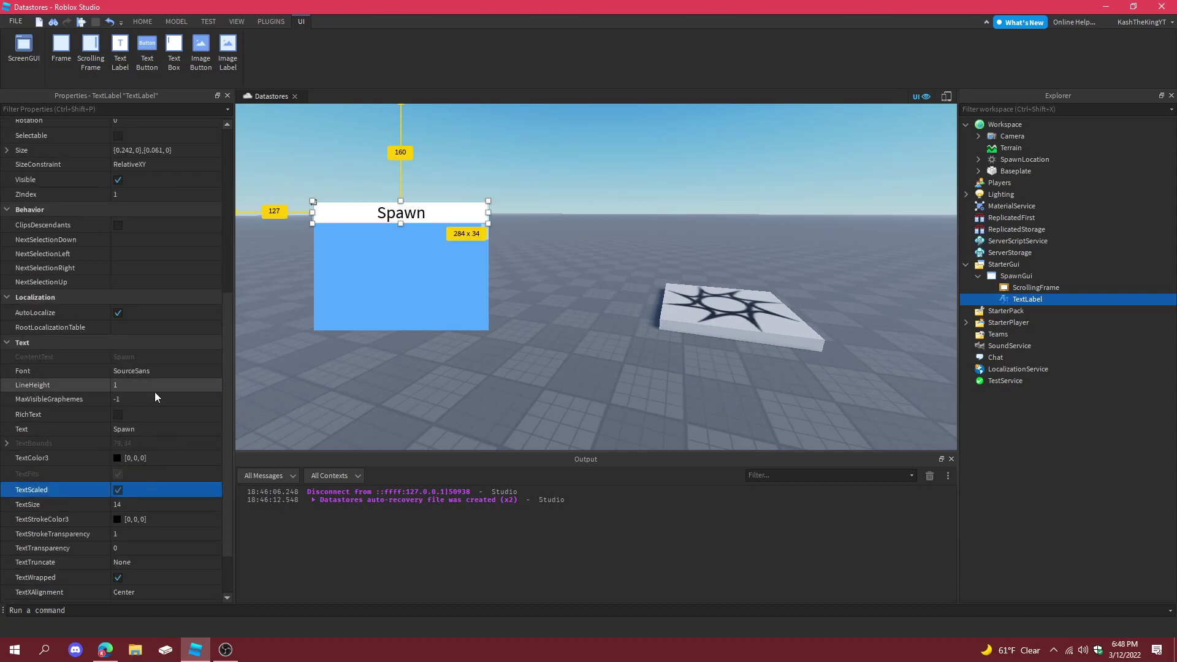
- Set the title label's font to SourceSansBold
scroll(154, 397, up, 2)
click(147, 413)
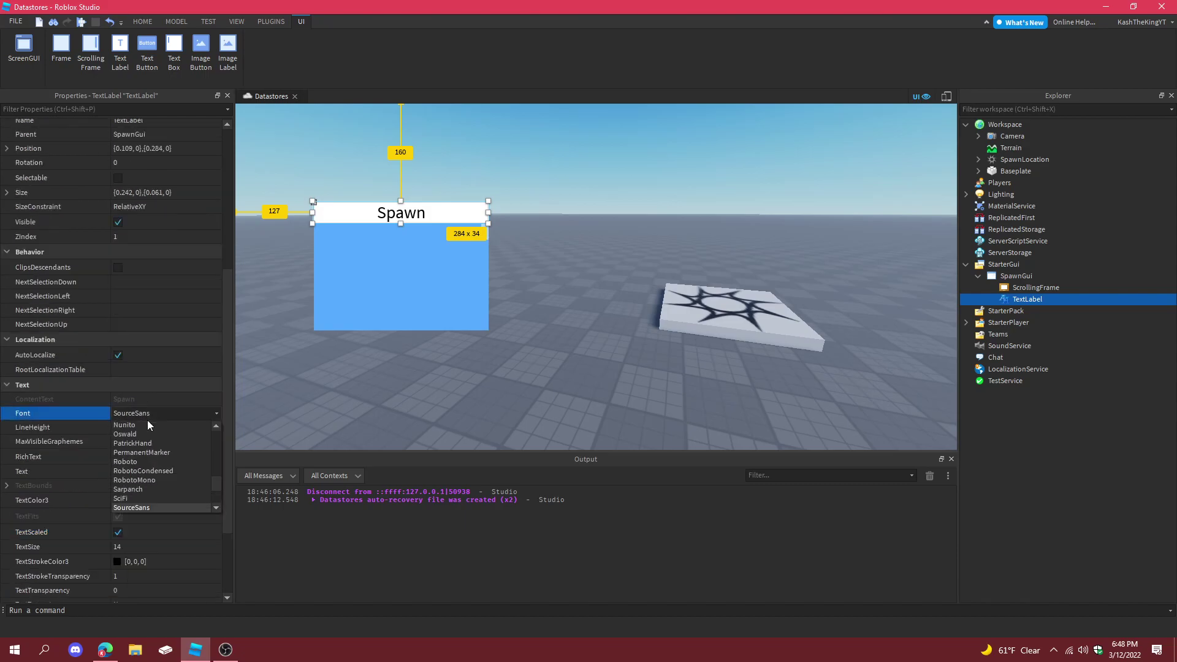
scroll(152, 483, down, 2)
click(156, 486)
- Set the title label's TextColor3 to light blue (85, 170, 255)
scroll(123, 331, down, 5)
click(117, 500)
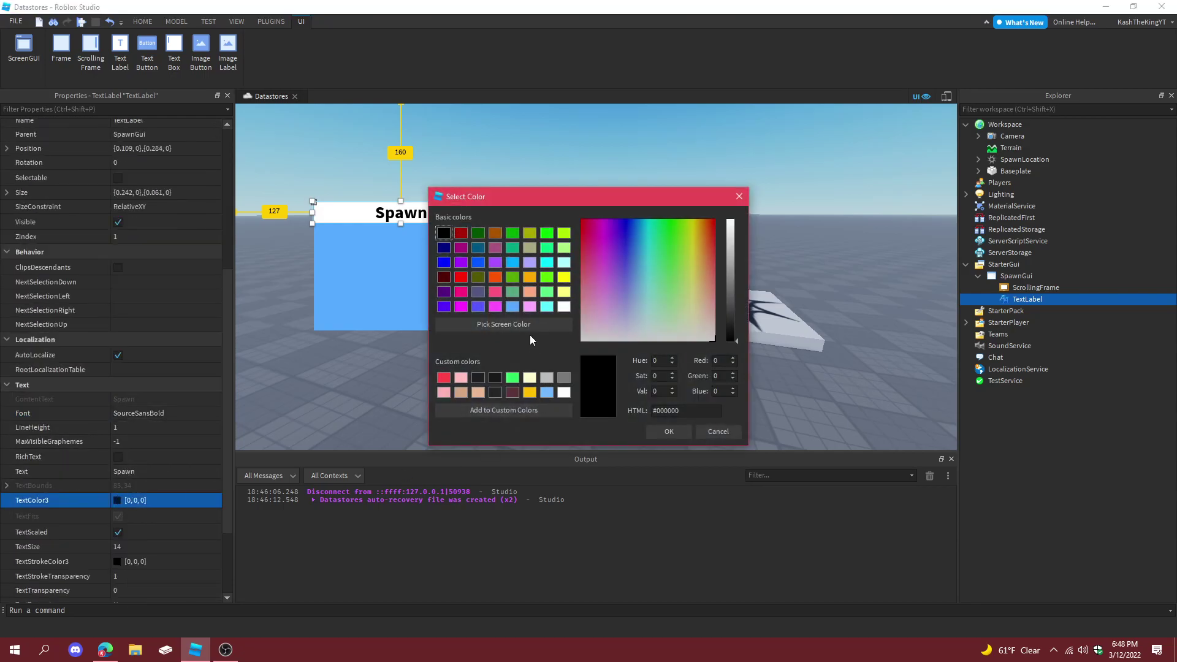
click(530, 306)
click(514, 306)
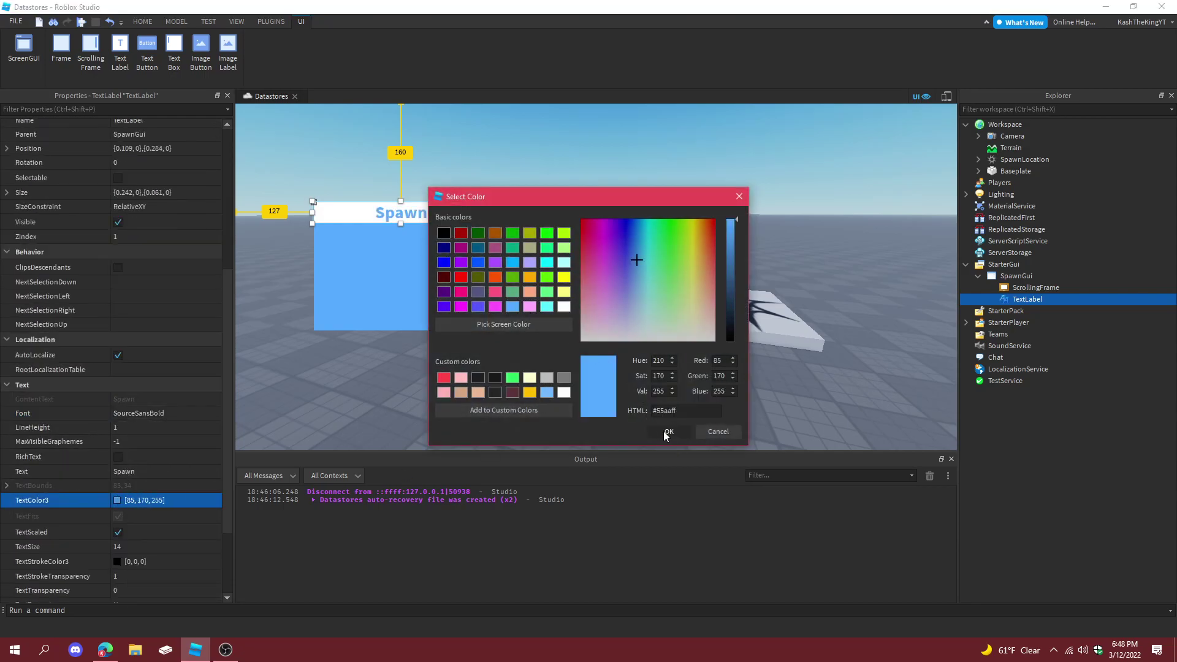
click(663, 433)
click(622, 403)
right_drag(623, 403, 524, 311)
scroll(524, 311, down, 5)
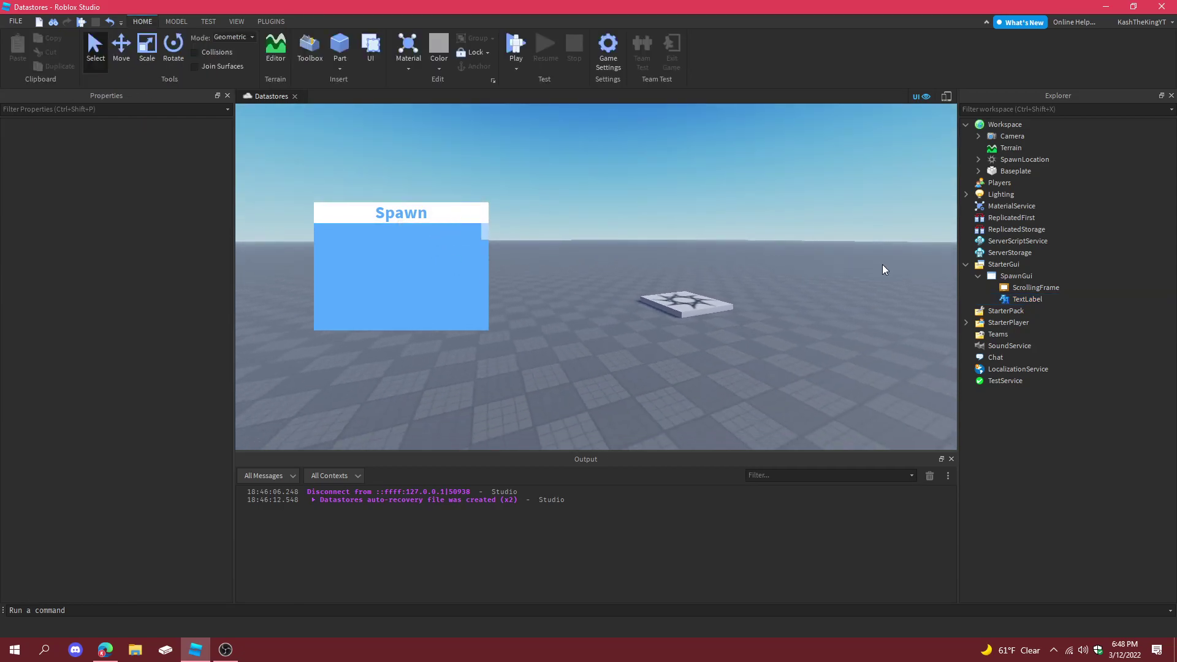
- Set the title label's BackgroundTransparency to 1
click(1023, 299)
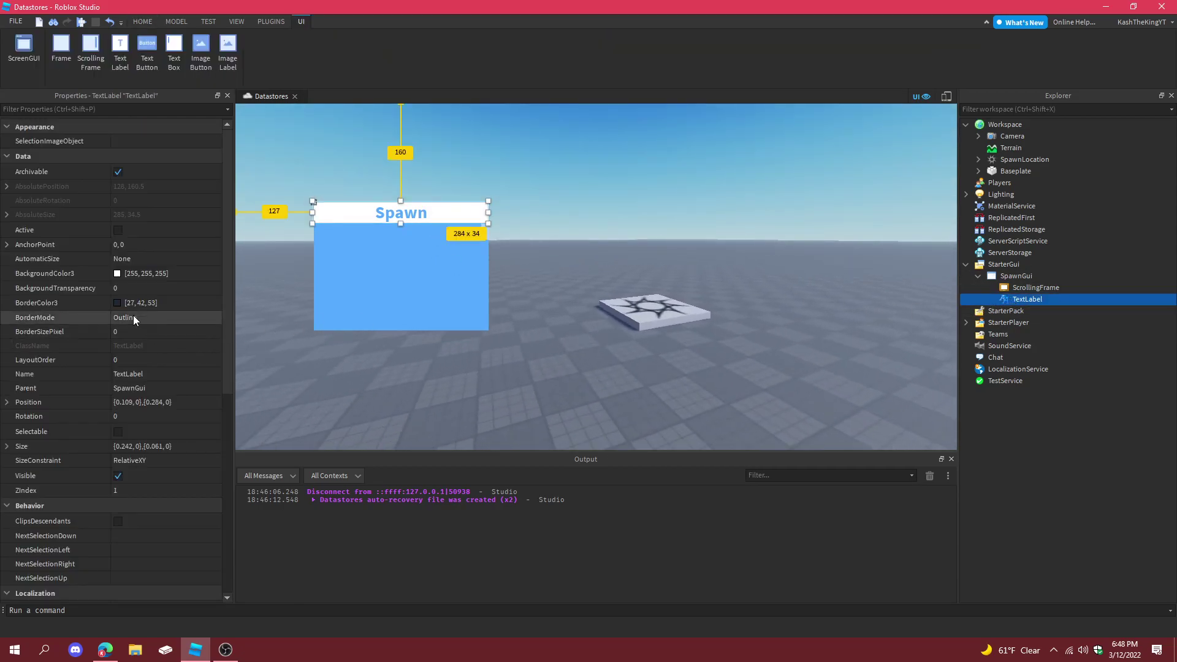
click(126, 288)
text(1)
key(Return)
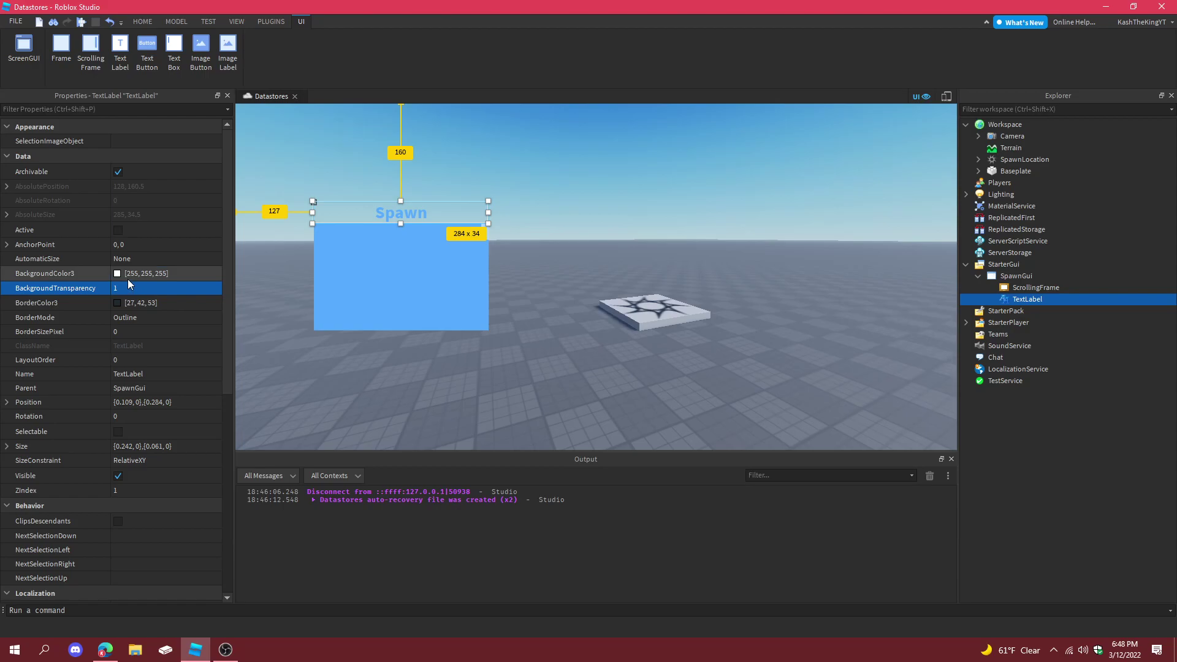
- Add a UIStroke to the title label
click(1055, 300)
text(uis)
click(261, 128)
- Set the title label stroke's Color to white (255, 255, 255) and its Thickness to 3
click(1021, 311)
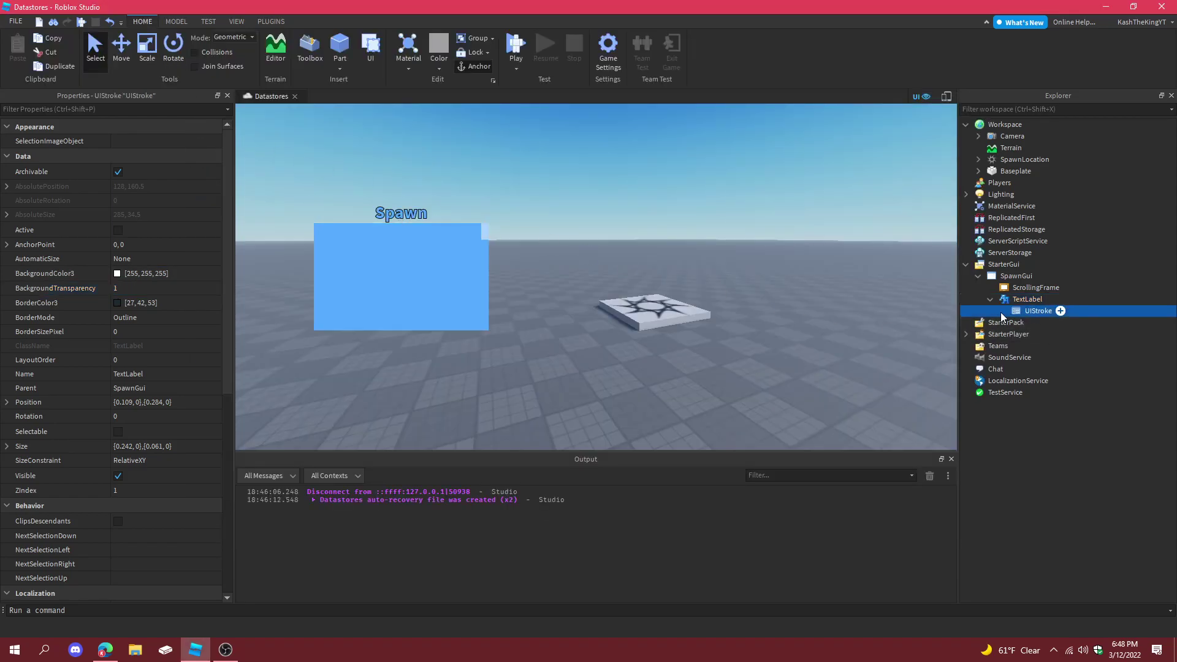
click(121, 157)
click(569, 393)
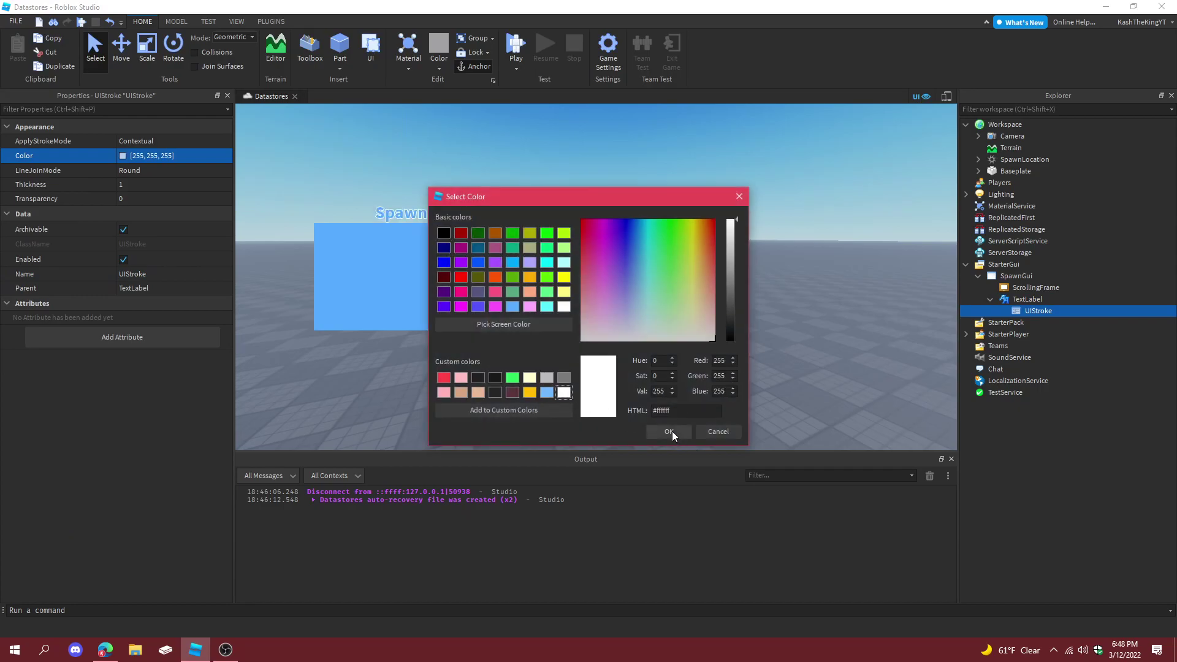
click(671, 432)
click(143, 187)
text(3)
key(Return)
- Paste a copy of the title label's UIStroke into the scrolling frame
click(649, 364)
key(d)
key(a)
right_drag(468, 238, 570, 241)
click(1036, 287)
key(ctrl+shift+v)
click(778, 338)
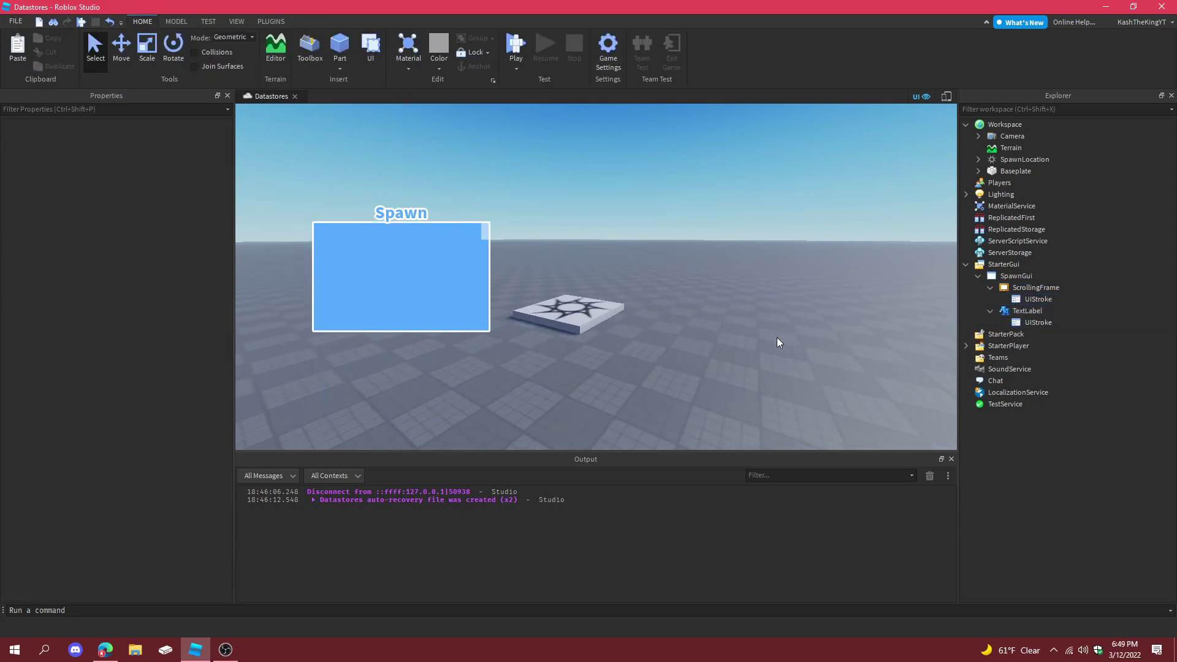
right_drag(777, 337, 782, 341)
- Shrink the title label's height slightly, to a vertical scale of about 0.05, by raising its lower edge
click(1026, 312)
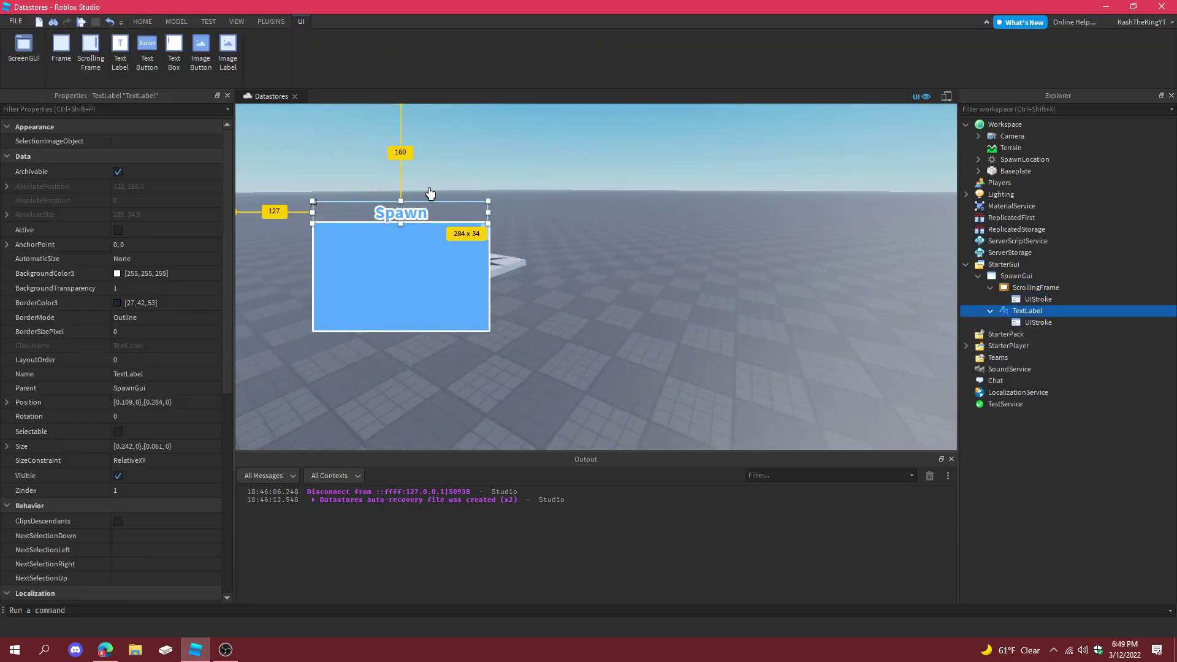
drag(399, 224, 398, 220)
click(614, 234)
right_drag(613, 234, 612, 230)
key(w)
key(a)
right_drag(874, 316, 815, 320)
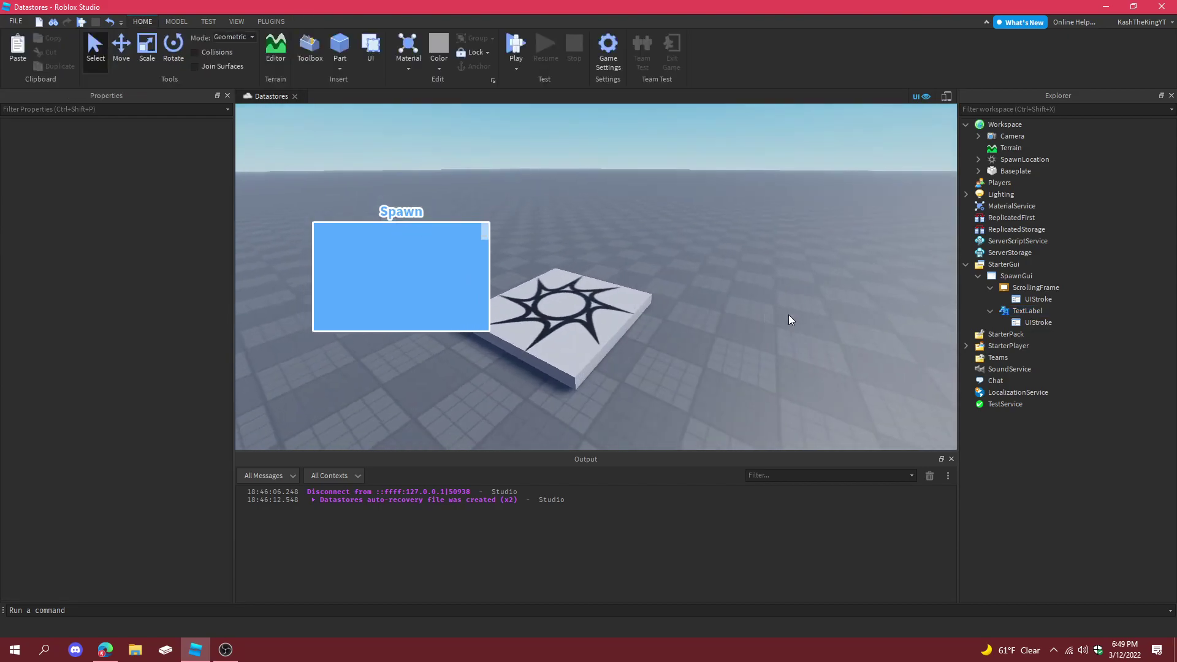
key(d)
- Change the title label's text to Spawn Things
click(1034, 312)
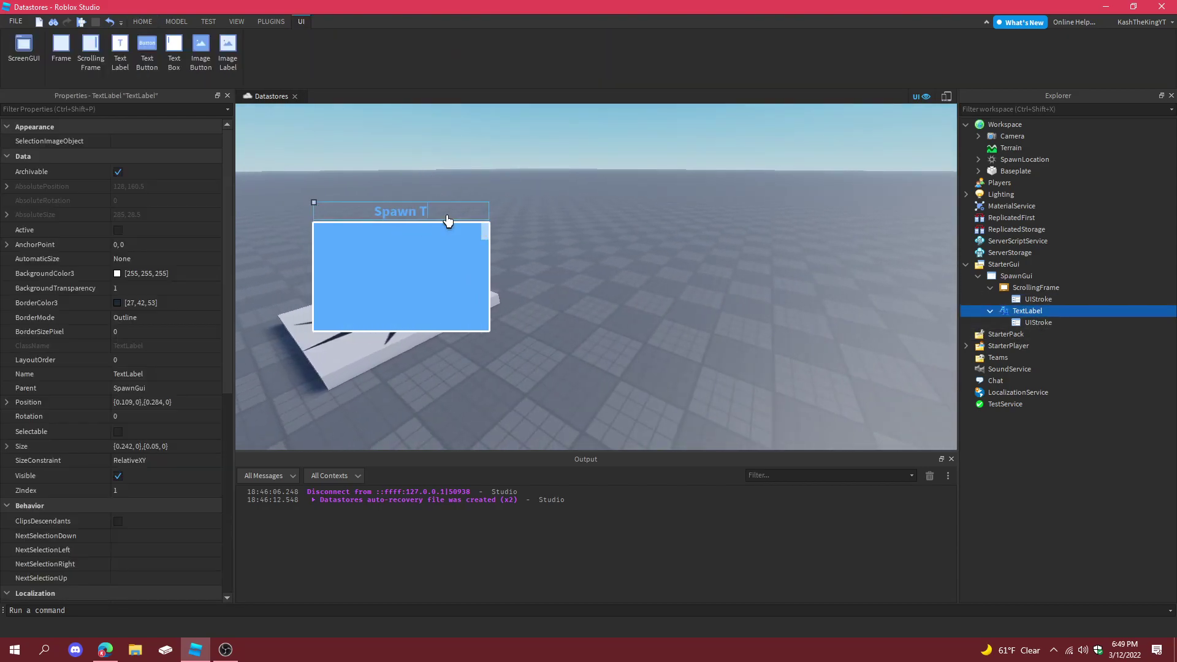
click(596, 244)
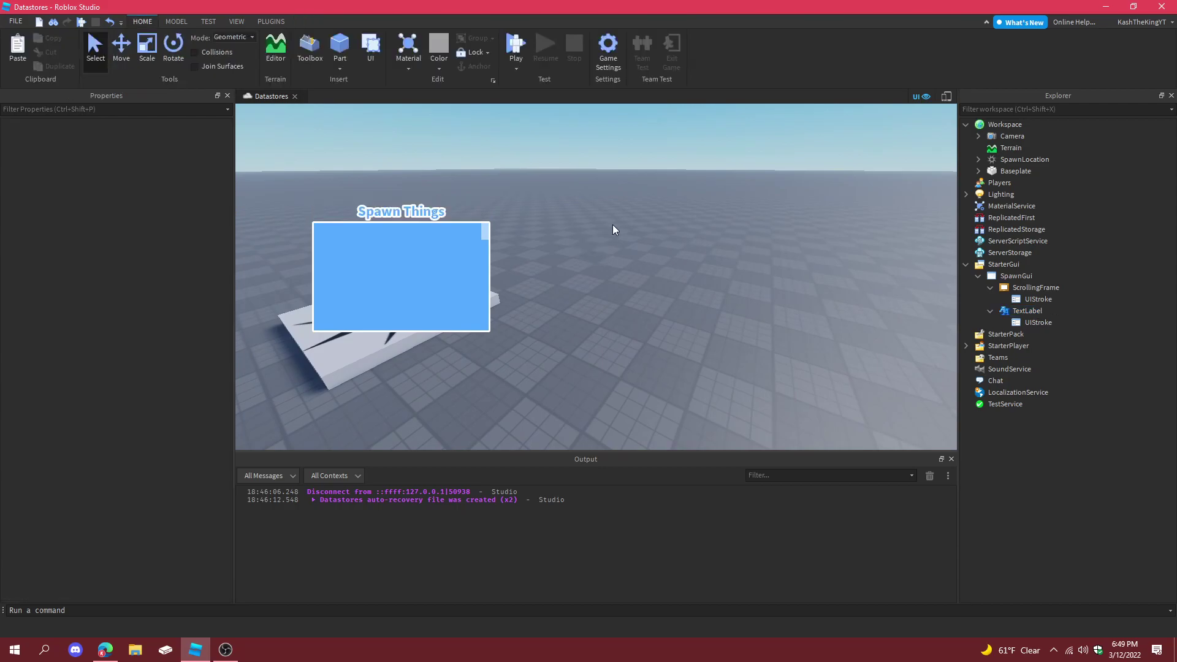
right_drag(613, 224, 613, 232)
- Set the Thickness of the title label's UIStroke to 2
click(990, 320)
click(161, 186)
click(679, 278)
right_drag(679, 278, 679, 278)
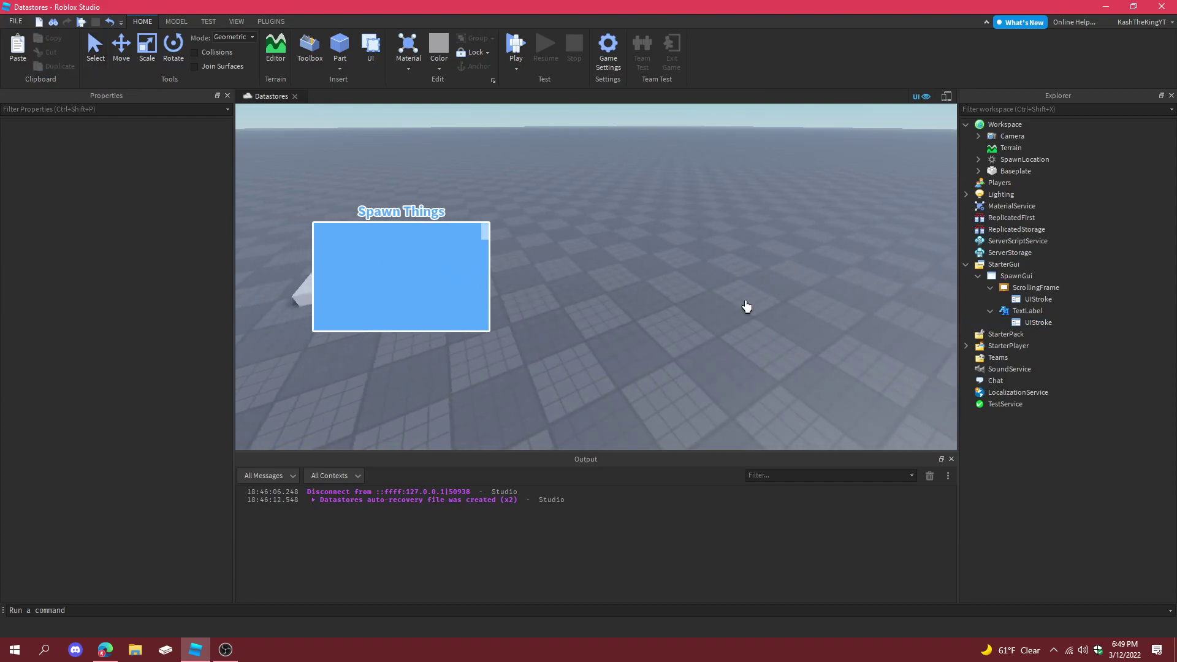
- Insert a TextButton in the scrolling frame and try to resize it to span the frame's full width
click(1070, 288)
click(1069, 288)
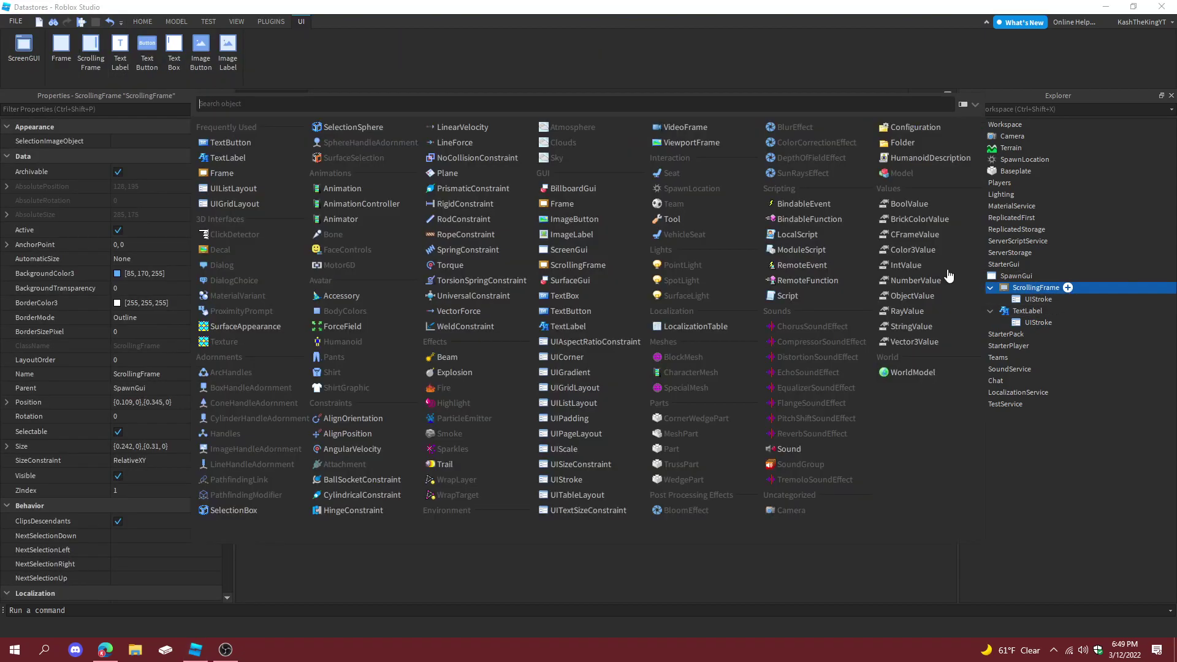
click(230, 142)
drag(375, 422, 371, 229)
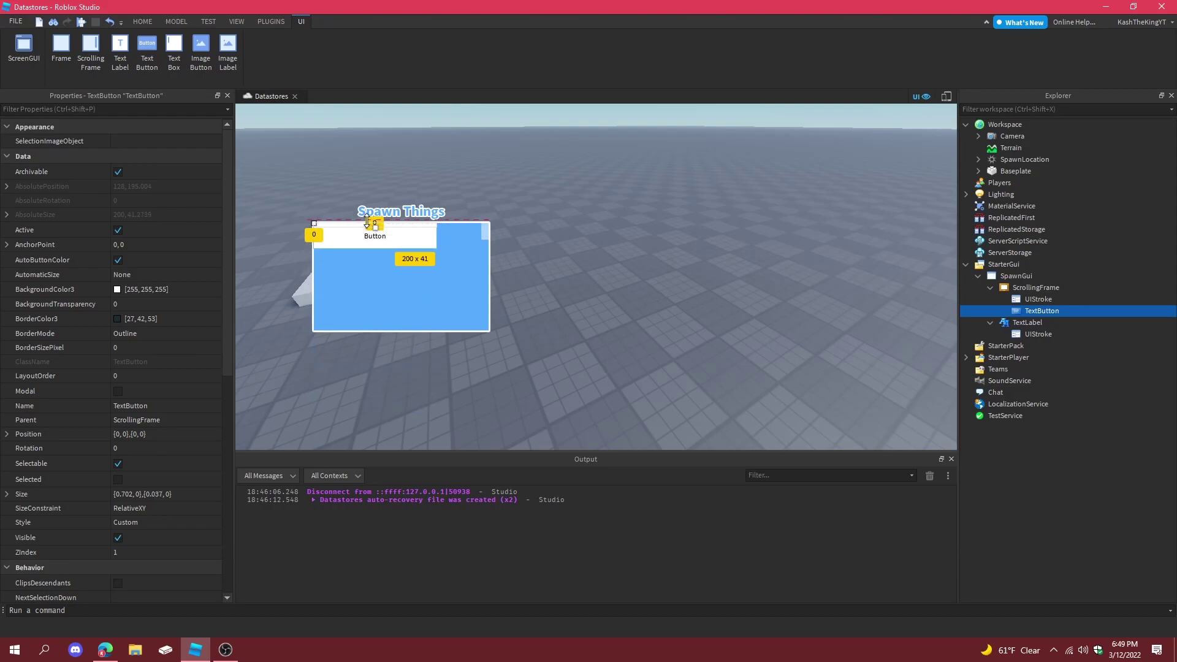
drag(445, 248, 490, 250)
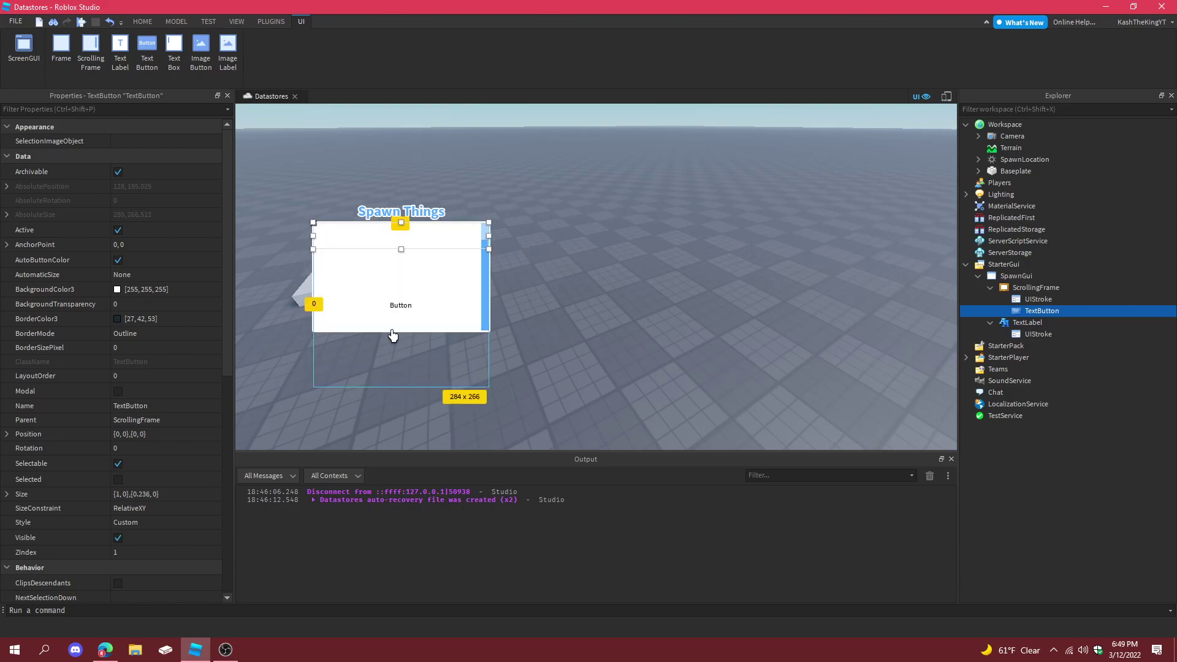
scroll(395, 328, down, 4)
scroll(404, 343, up, 4)
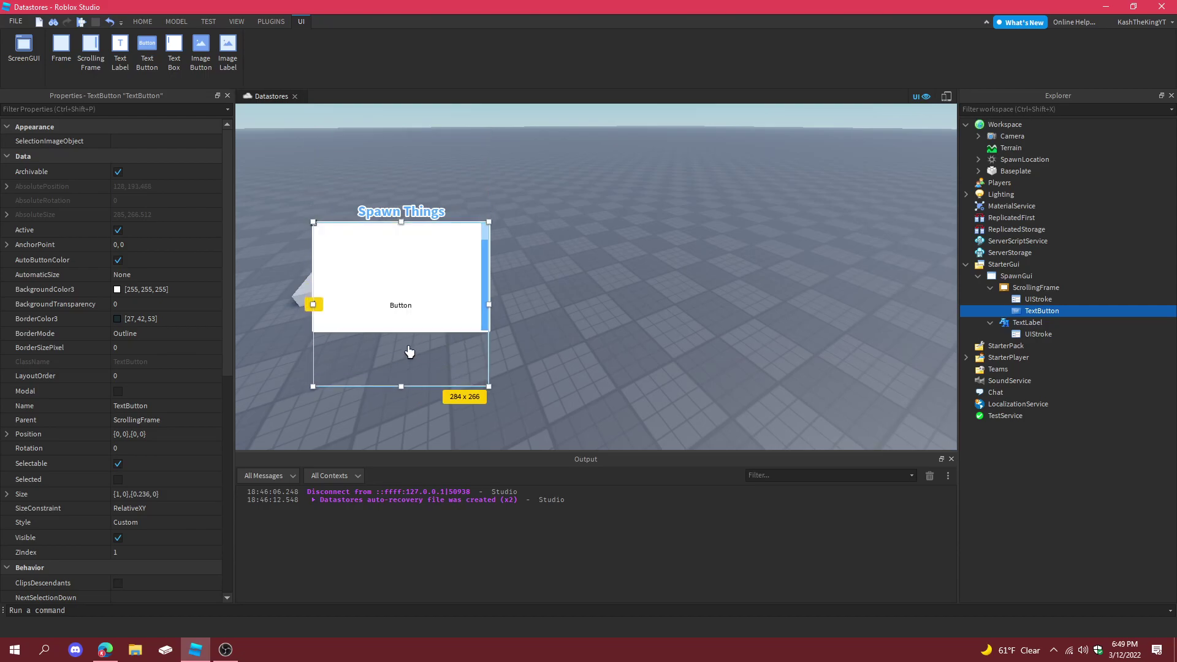
drag(403, 387, 403, 288)
- Turn off Size in Scale by Default in the AutoScale Plus plugin's options
click(271, 22)
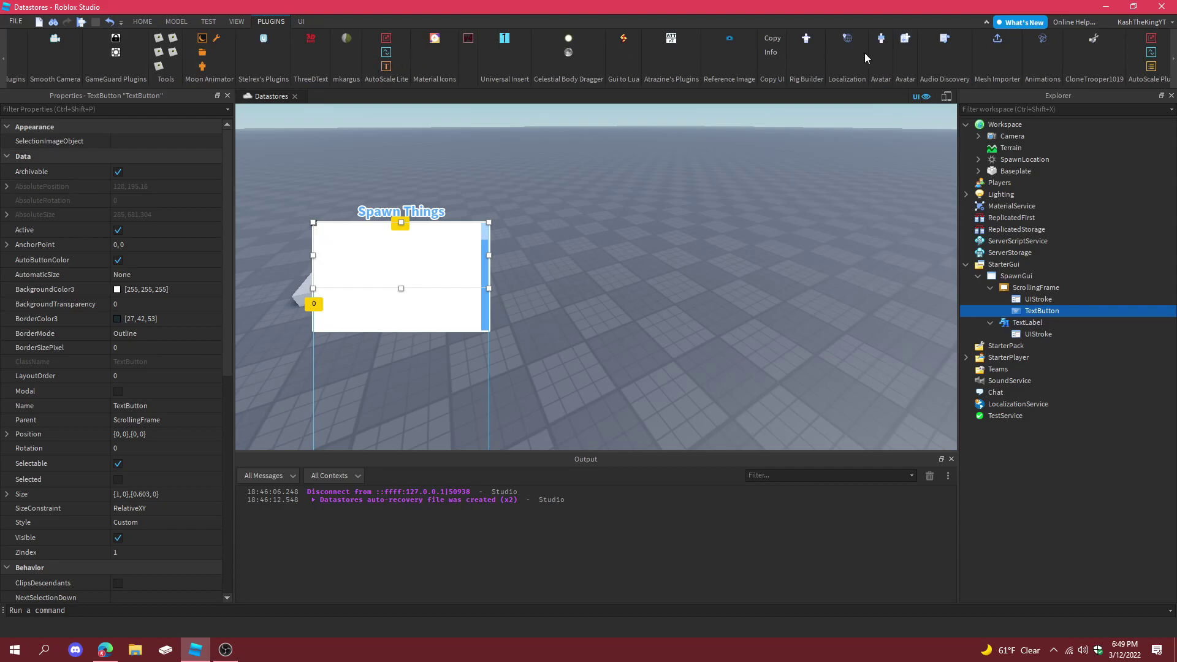
click(1150, 67)
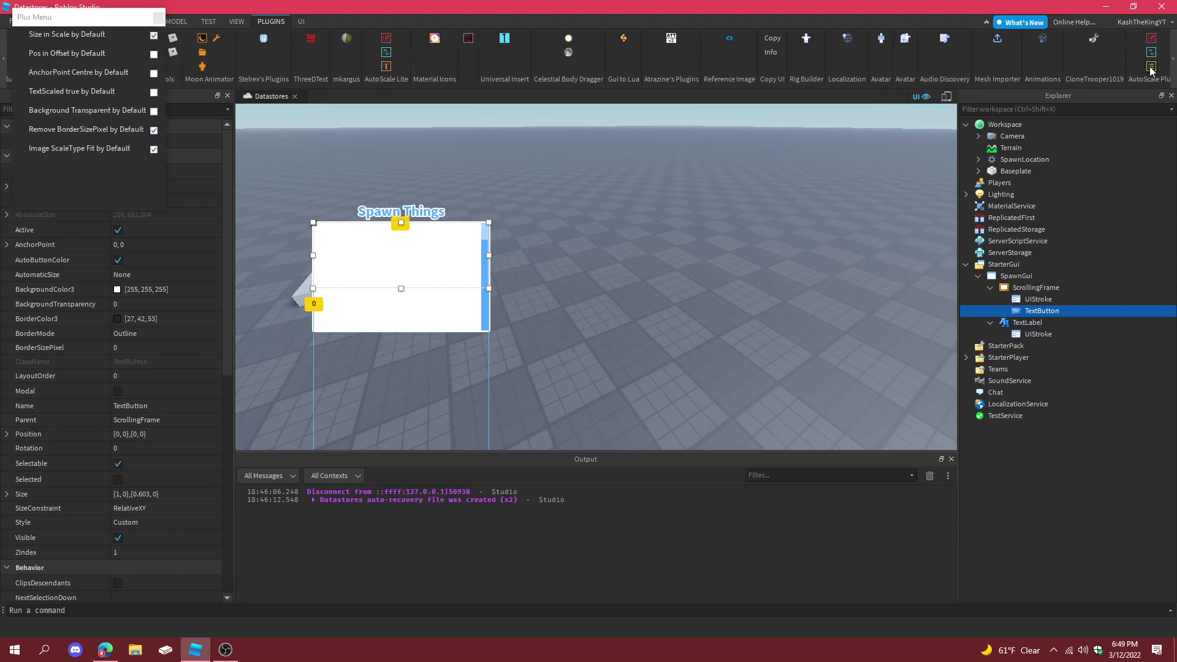
click(153, 37)
click(160, 19)
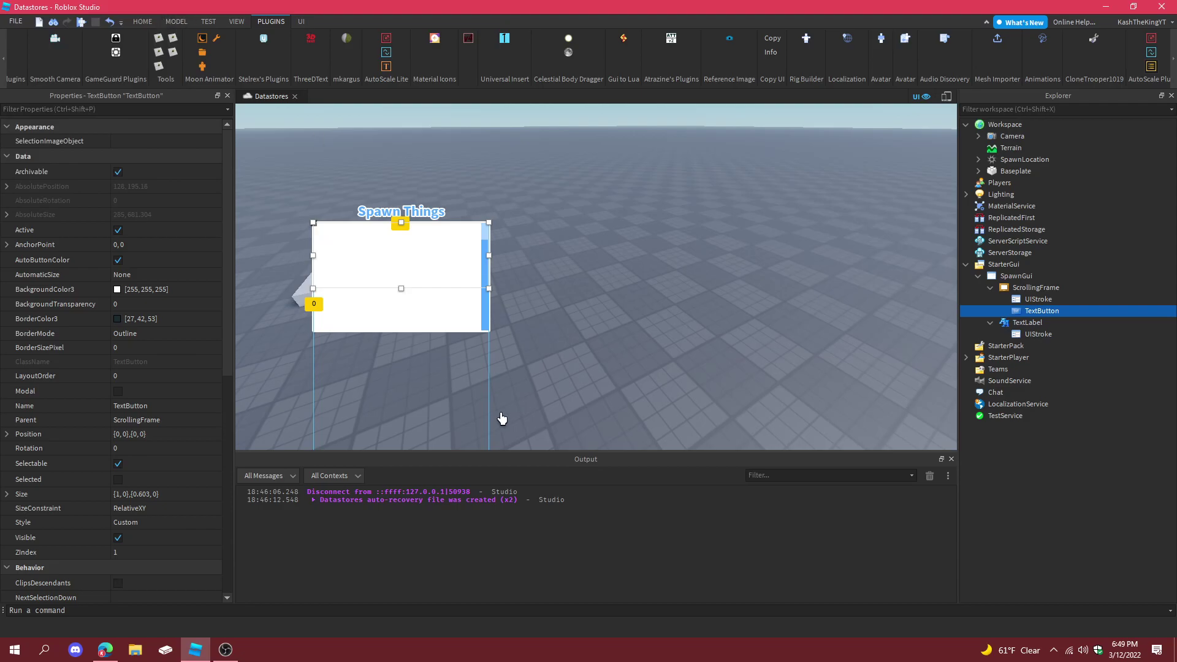
- Try to reposition and resize the oversized text button, and delete it from the scrolling frame
right_drag(499, 427, 467, 321)
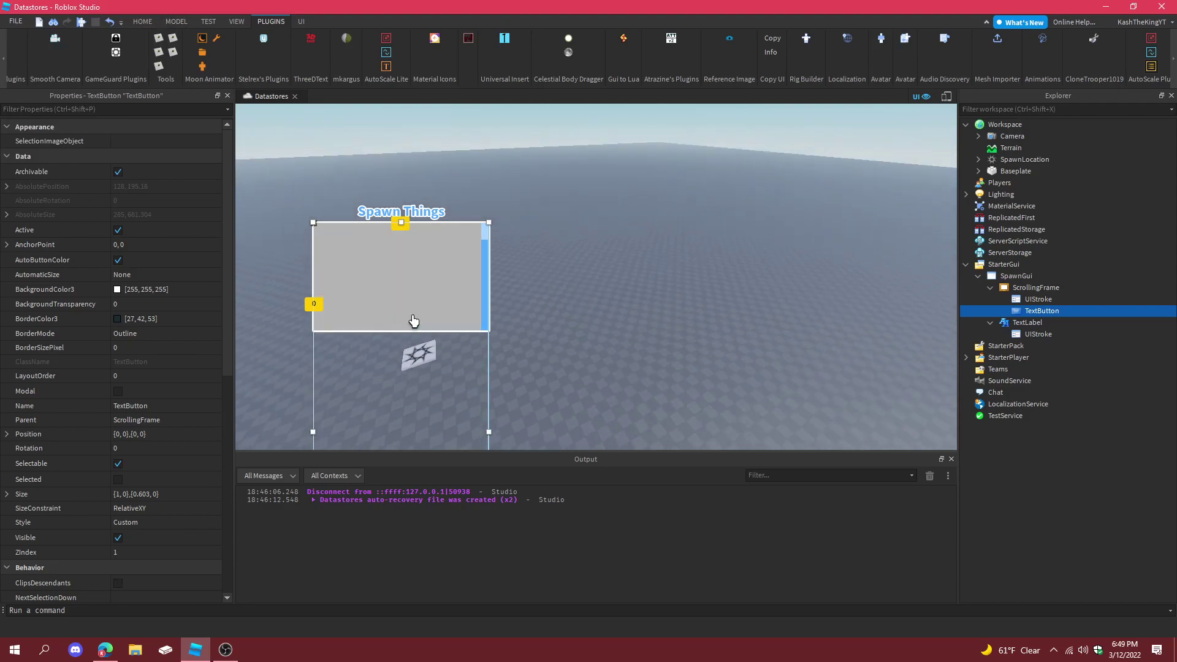
drag(415, 316, 601, 338)
click(146, 494)
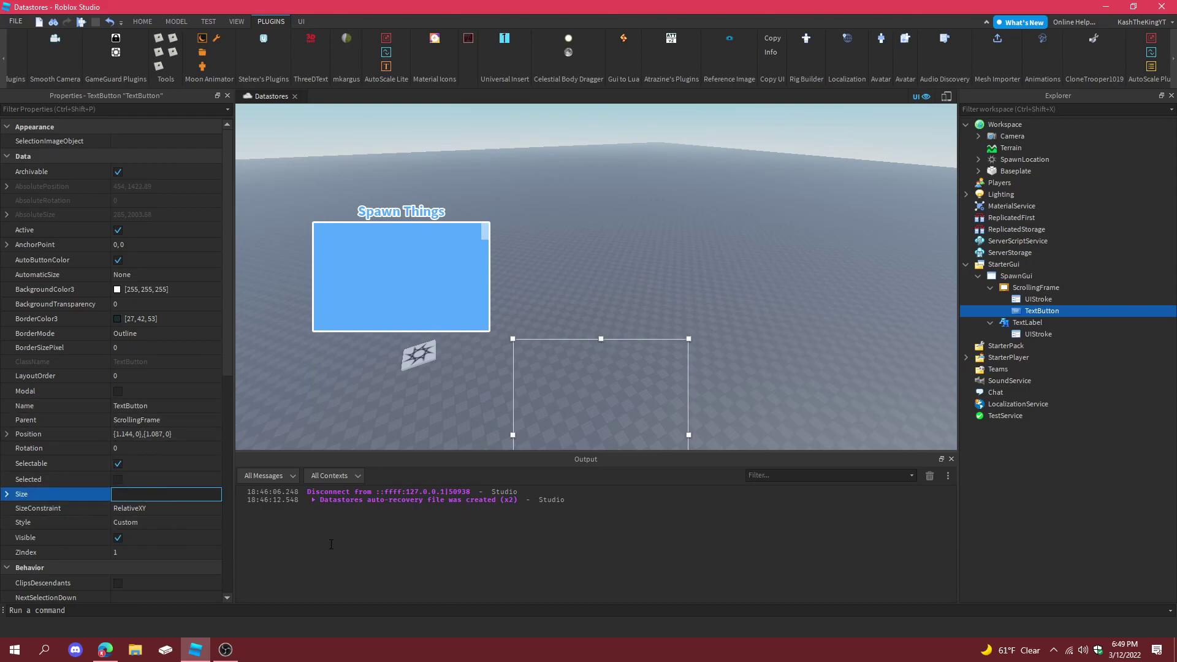
click(1021, 289)
click(1022, 301)
click(1027, 310)
key(Delete)
- Insert a new TextButton in the scrolling frame and make it about 155 x 50, centred along the frame's upper edge
click(1067, 288)
click(278, 146)
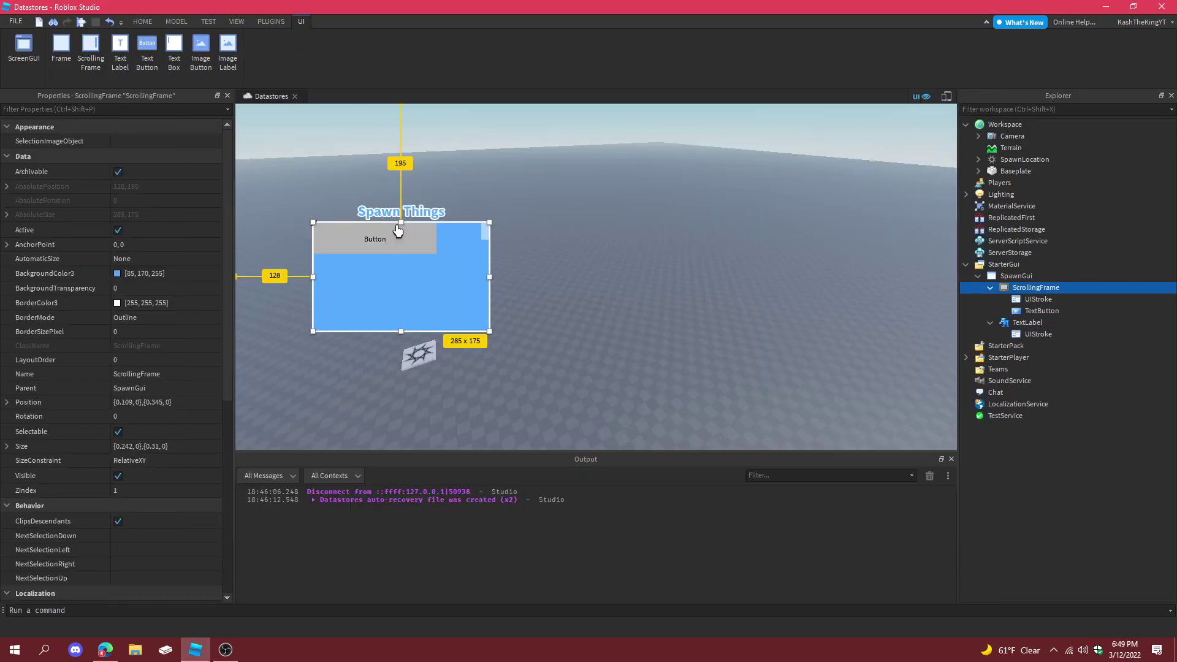
click(398, 231)
mouse_move(437, 240)
mouse_down()
mouse_move(494, 238)
mouse_move(385, 265)
mouse_move(469, 248)
mouse_move(433, 248)
mouse_up()
- Change the text button's text to Car and turn on TextScaled
double_click(433, 242)
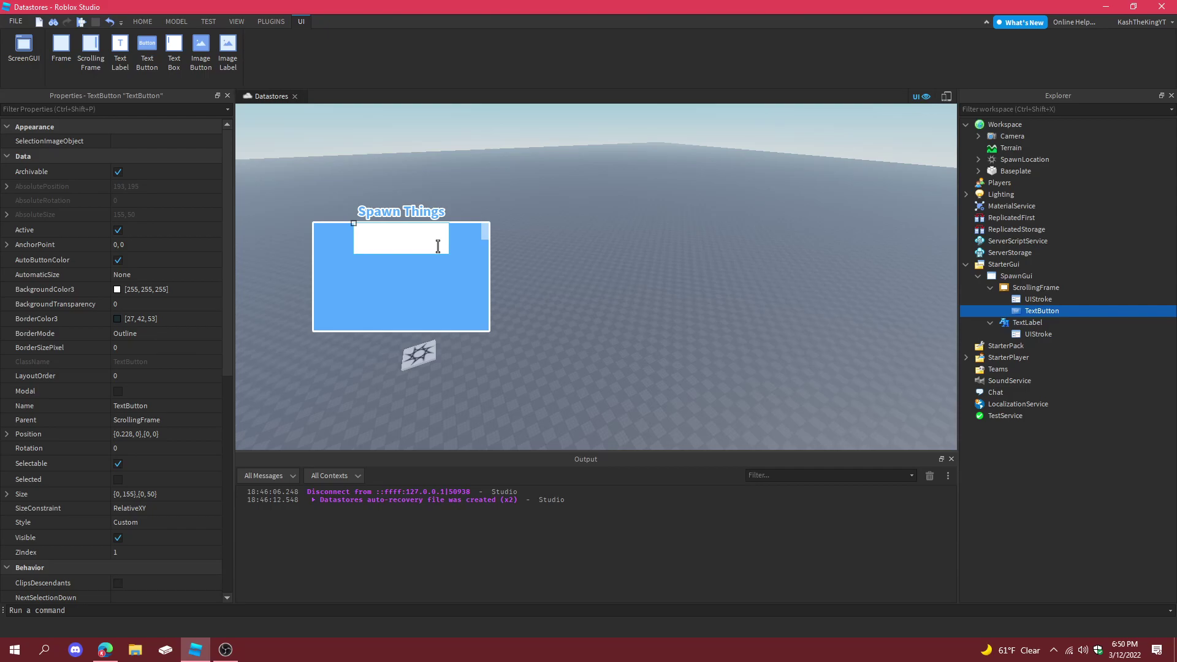
text(Car)
key(Return)
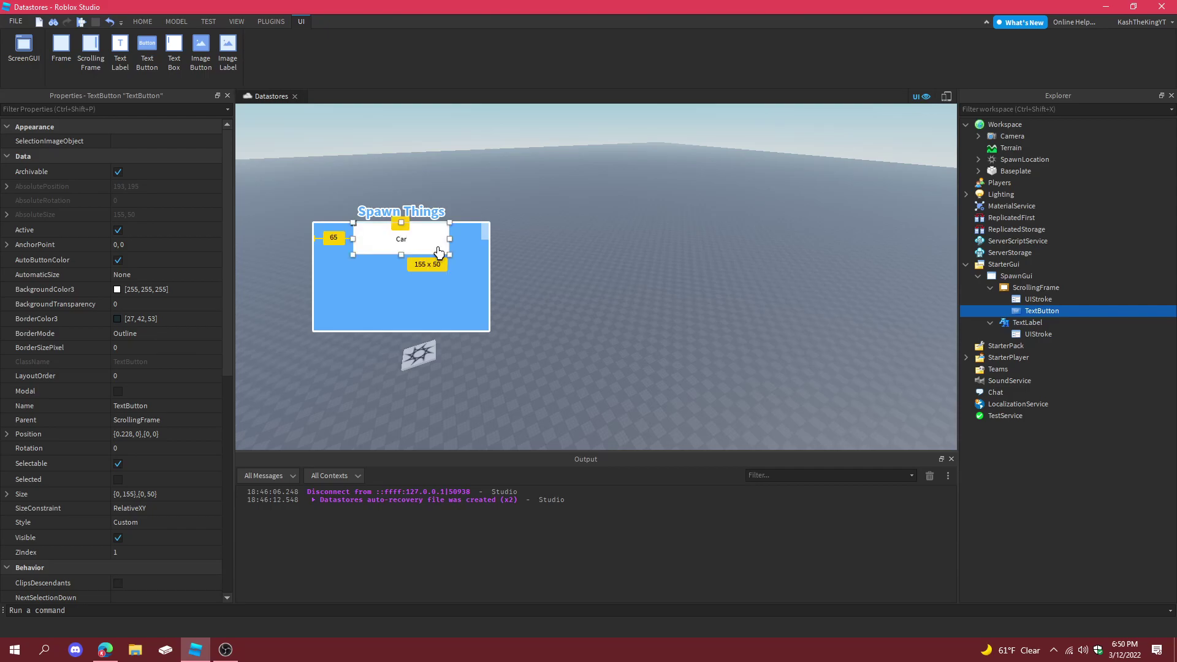
scroll(133, 447, down, 7)
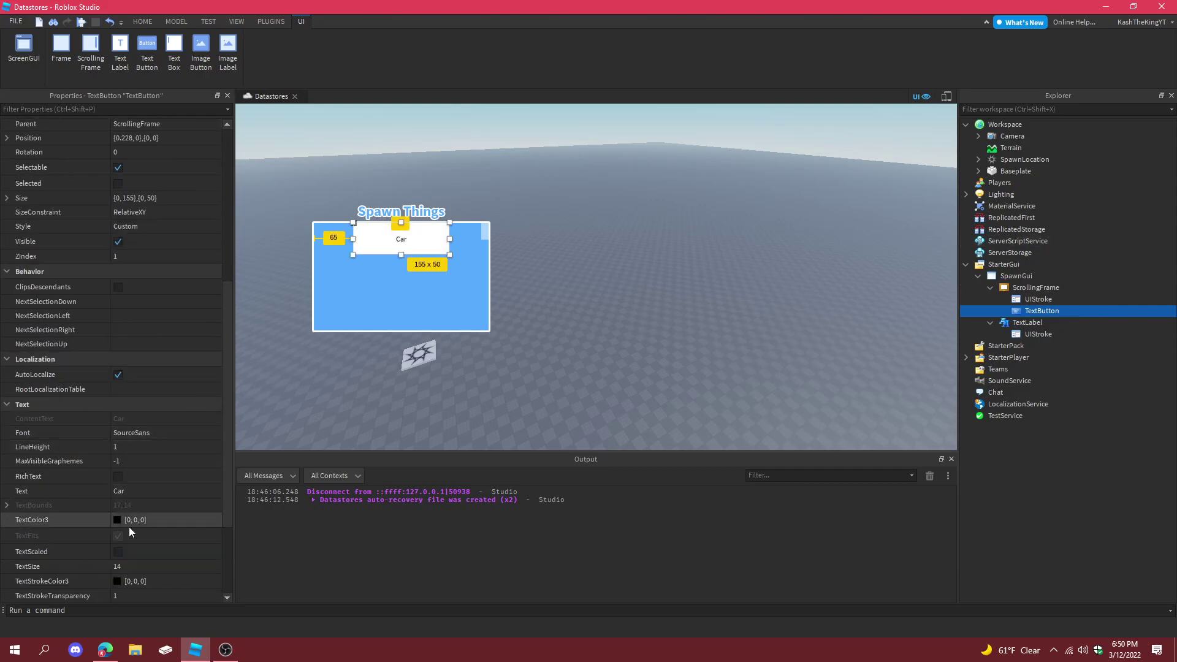
click(117, 552)
- Set the Car button's font to SourceSansBold and its TextColor3 to light blue (115, 185, 255)
click(186, 436)
click(187, 439)
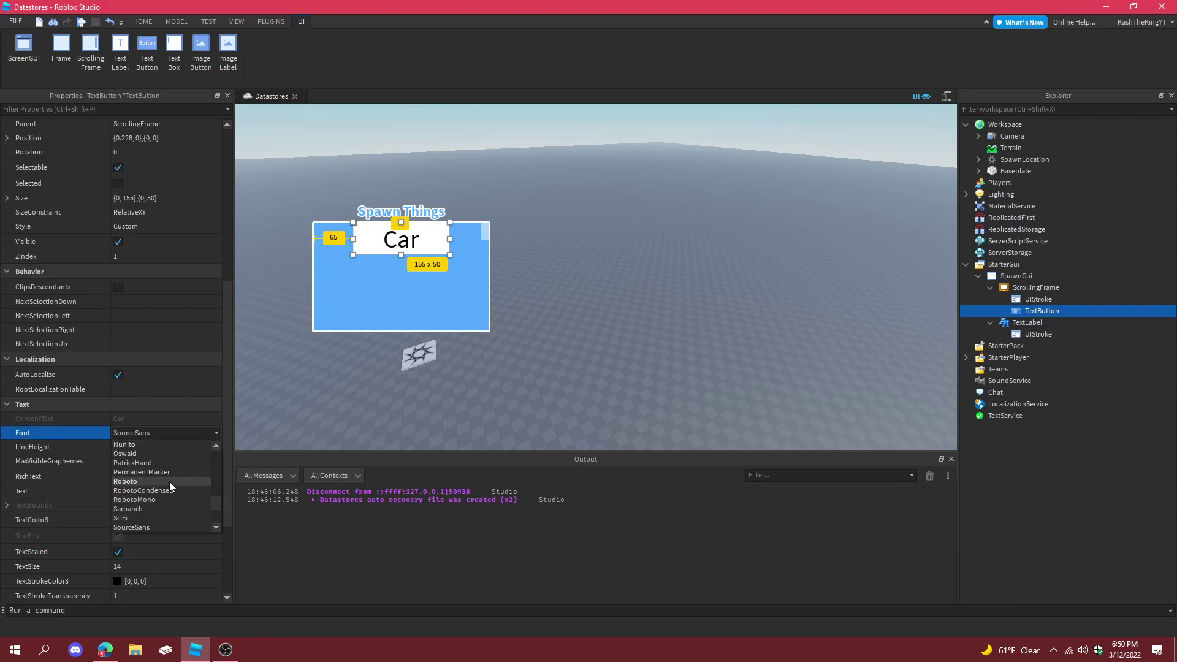
scroll(156, 483, down, 1)
click(150, 512)
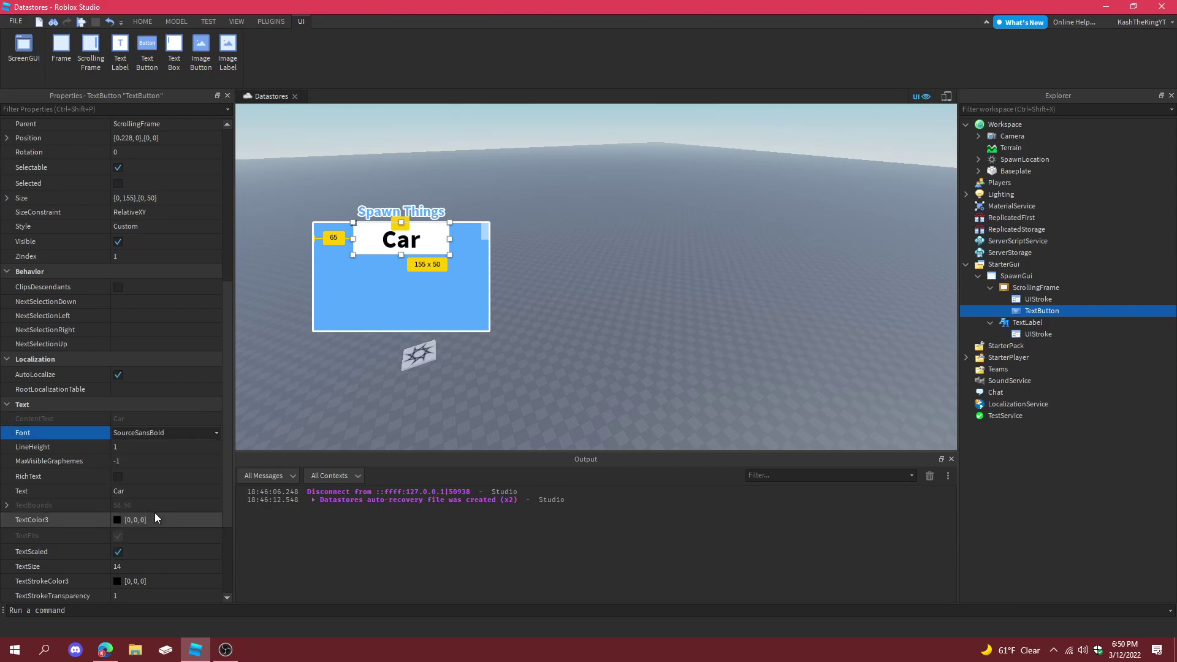
click(117, 520)
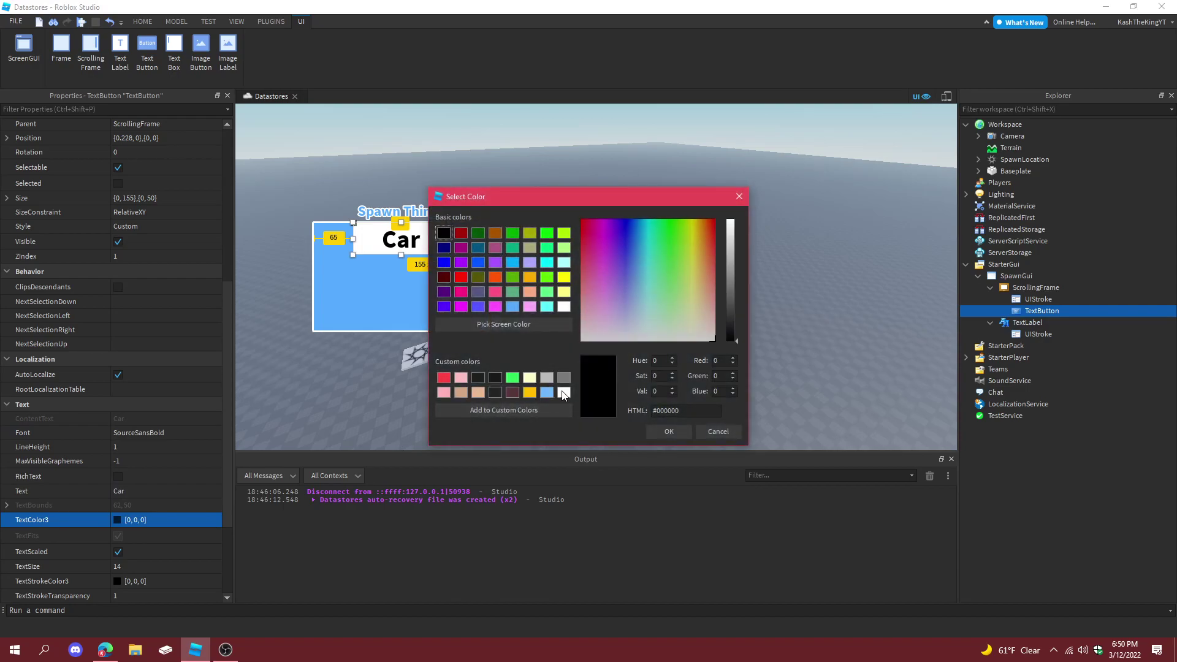
click(546, 393)
click(656, 429)
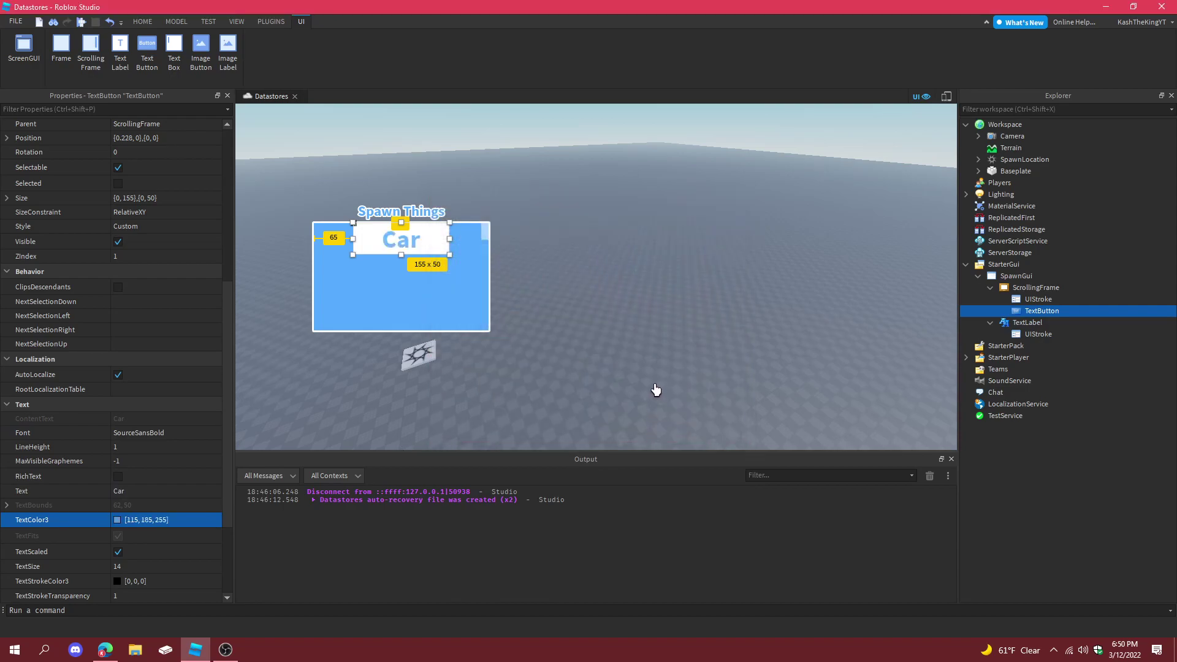
click(656, 390)
- Duplicate the title label's UIStroke and move the copy under the Car button
click(1037, 336)
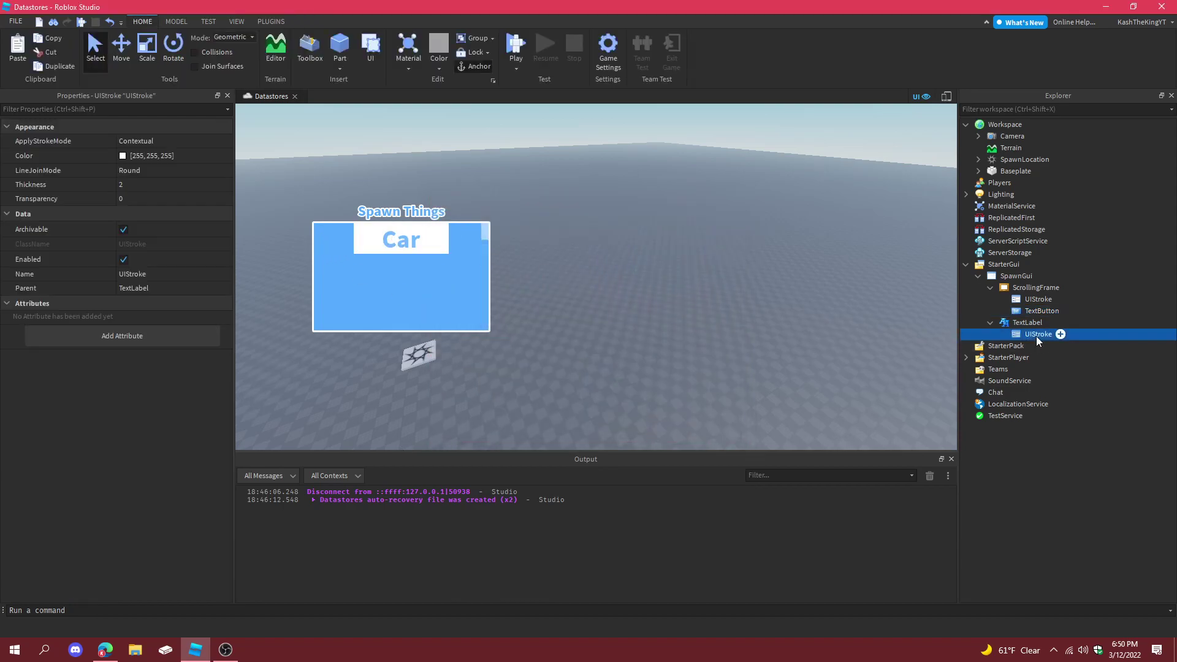
key(ctrl+d)
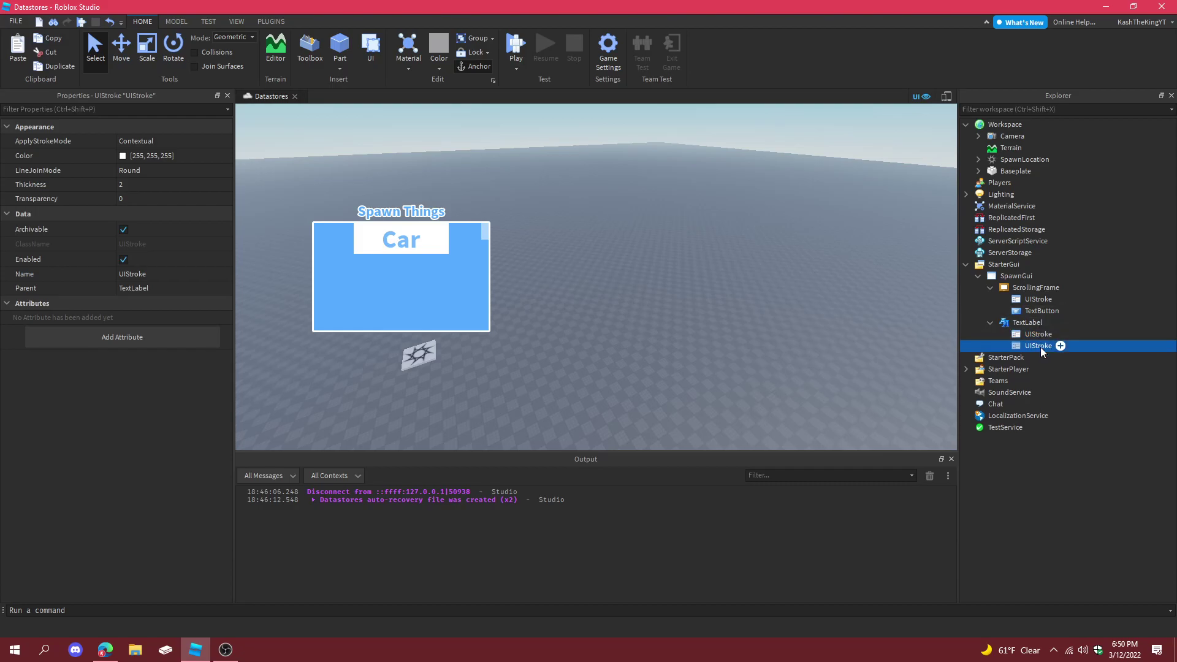
drag(1040, 347, 1043, 311)
- Set the Car button's UIStroke LineJoinMode to Bevel and its Color to light blue (115, 185, 255)
click(214, 172)
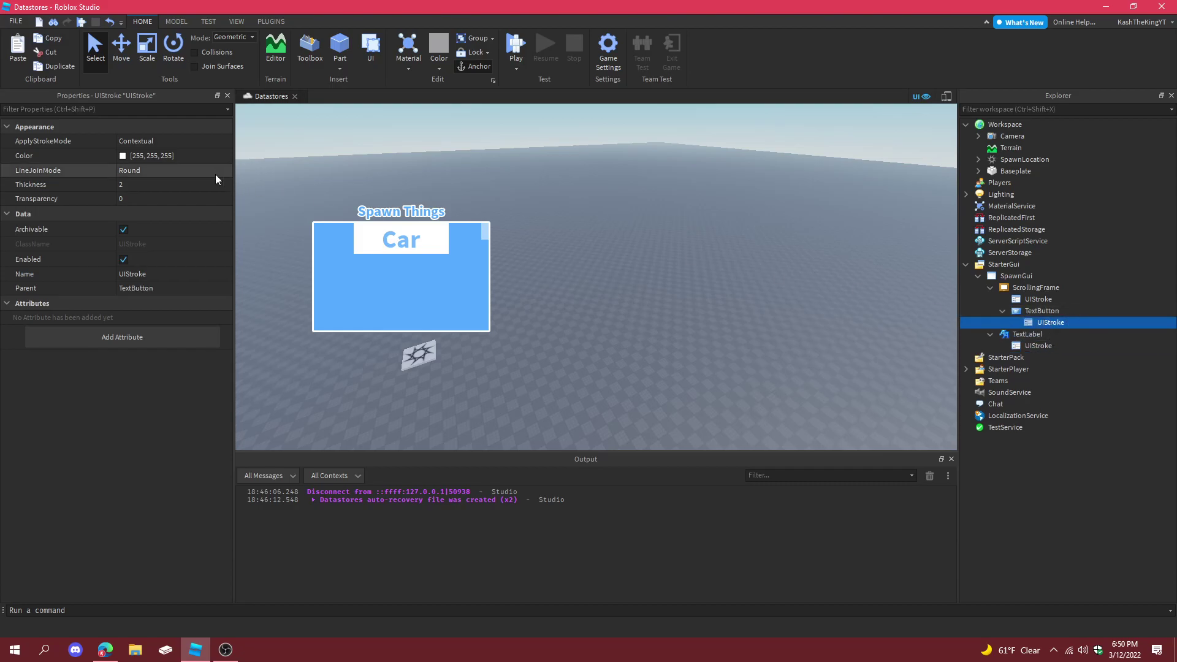
click(203, 187)
click(145, 156)
click(542, 391)
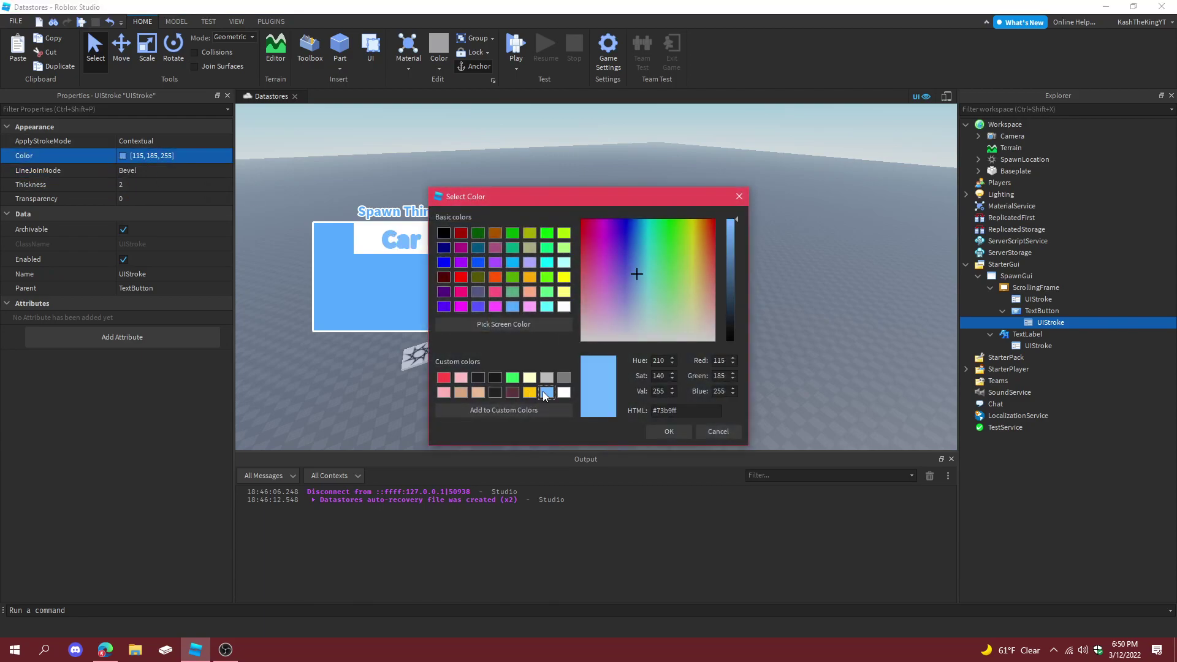
click(679, 424)
- Set the Car button stroke's ApplyStrokeMode to Border, and try LineJoinMode Miter before returning it to Bevel
click(157, 142)
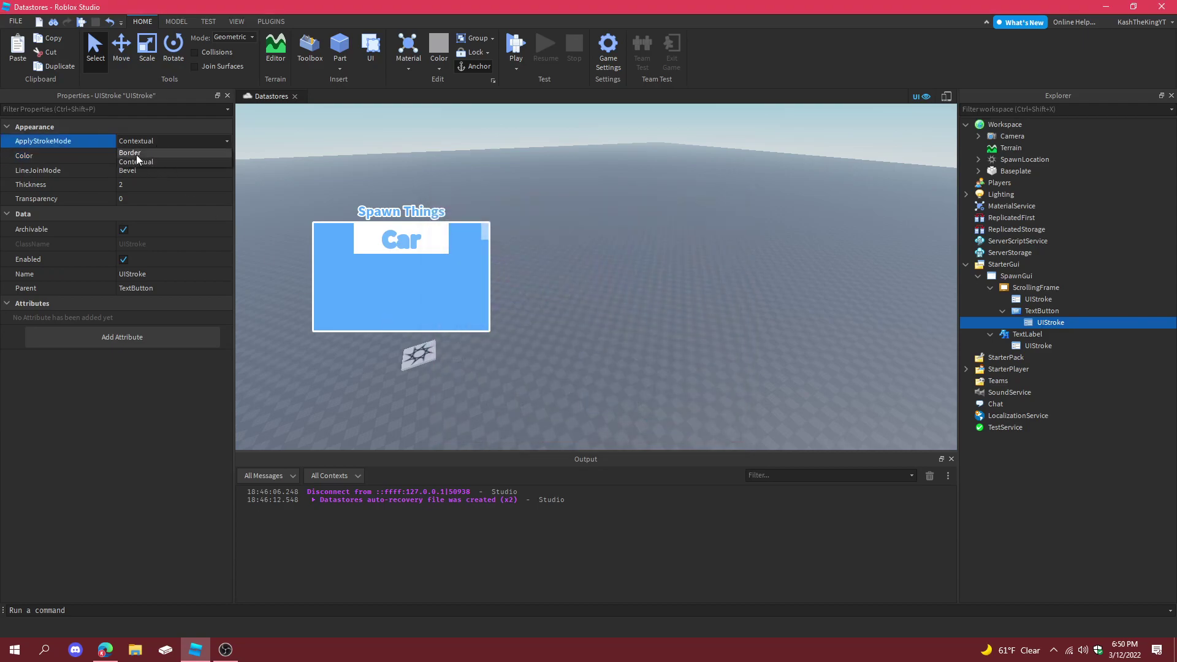
click(136, 153)
click(141, 142)
click(141, 156)
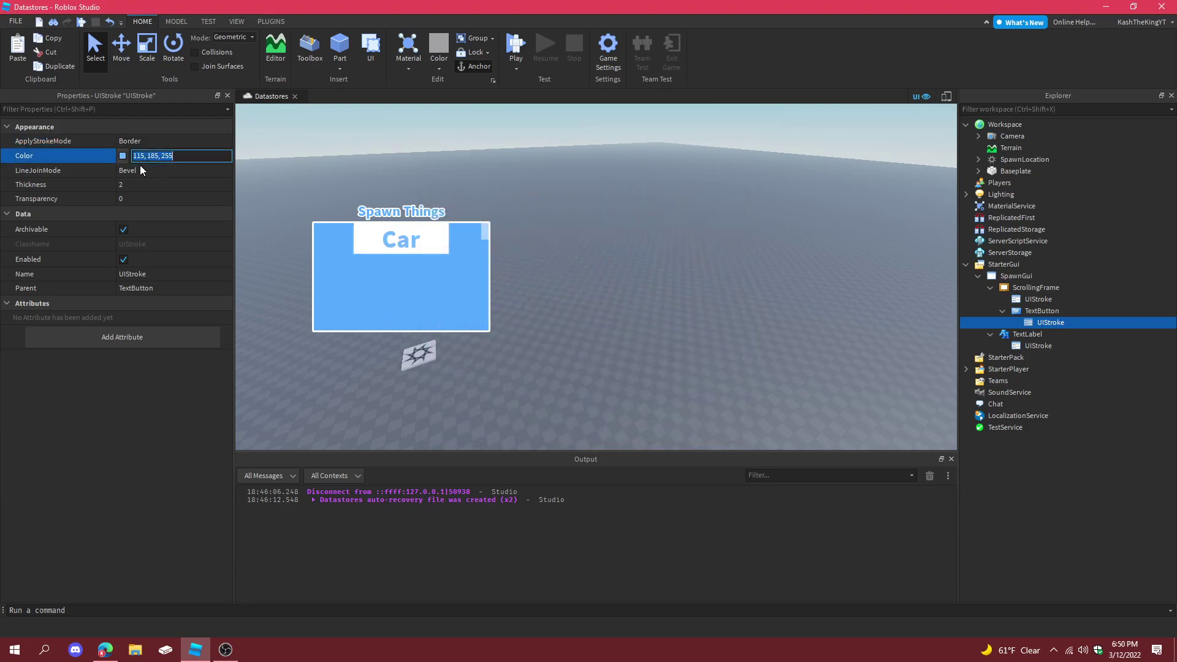
click(140, 164)
click(160, 190)
click(150, 175)
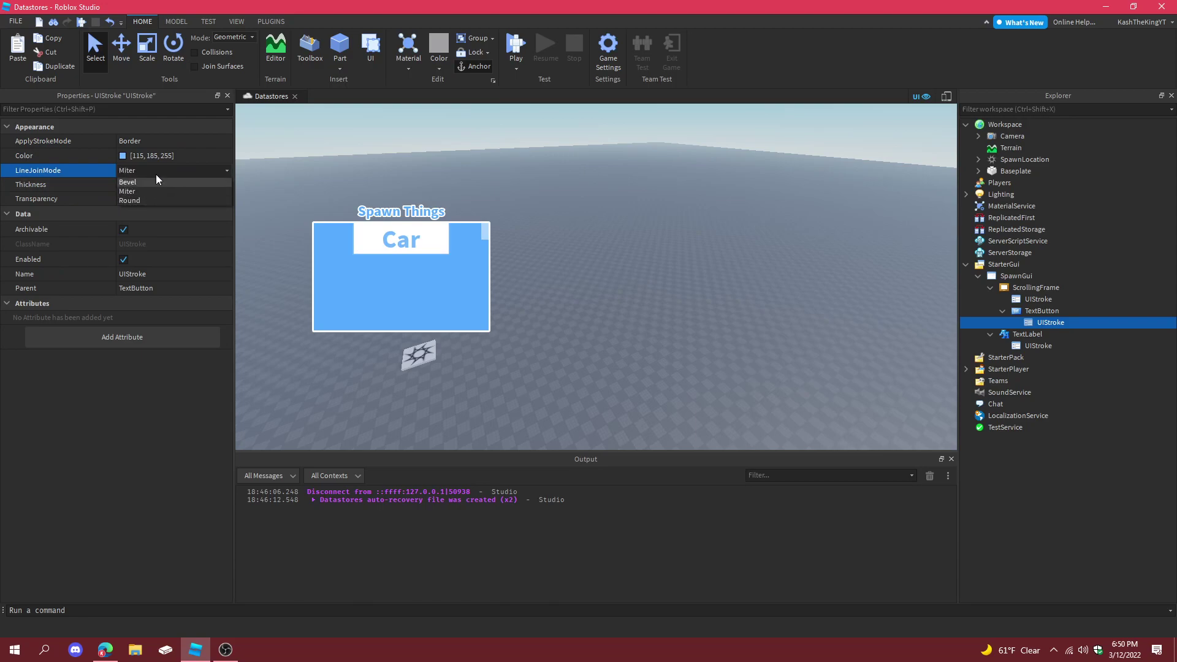
click(156, 181)
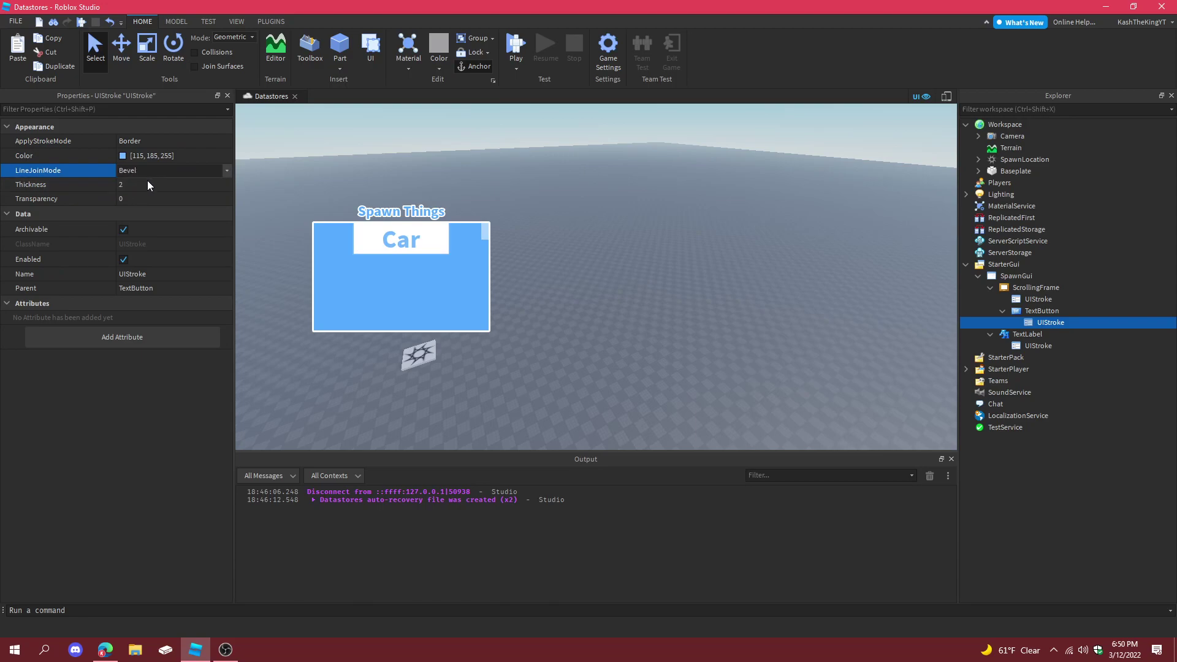
- Set the Car button stroke's Color to white (255, 255, 255) and its Thickness to 5
click(124, 156)
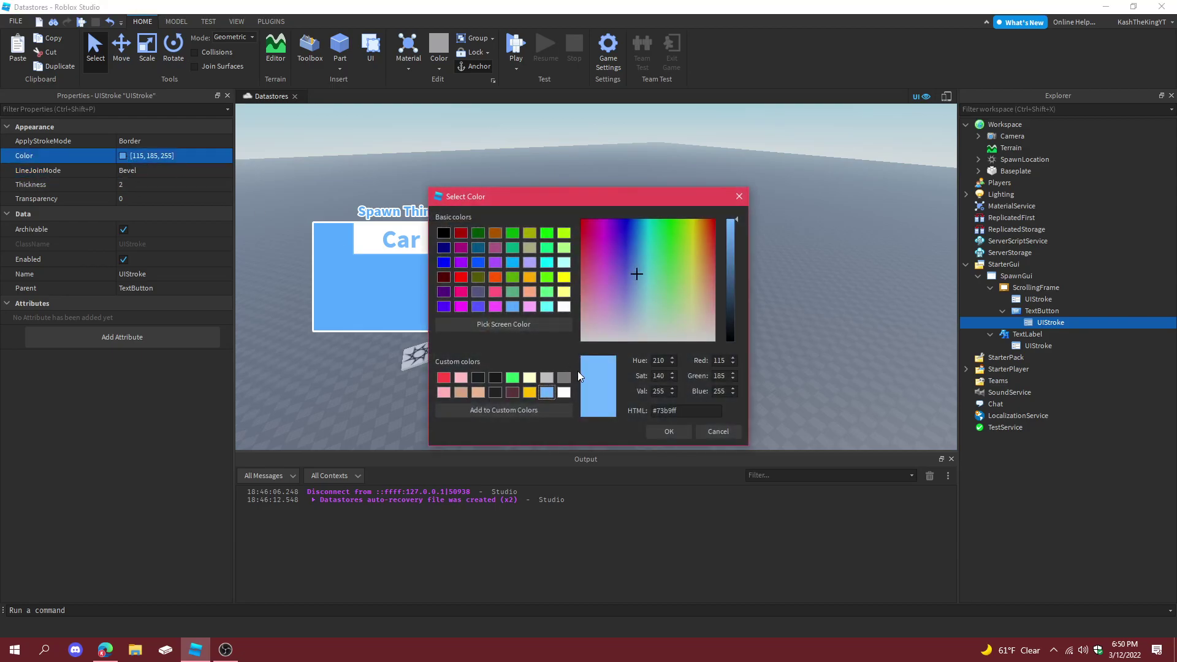
click(564, 392)
click(653, 429)
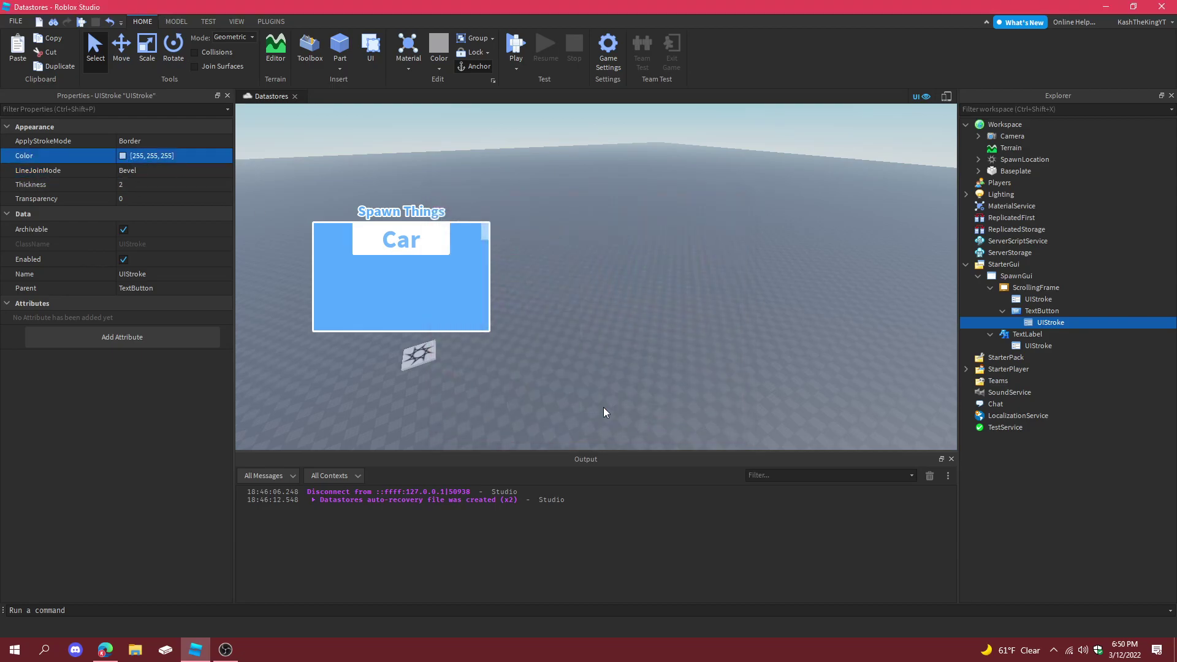
click(152, 184)
text(5)
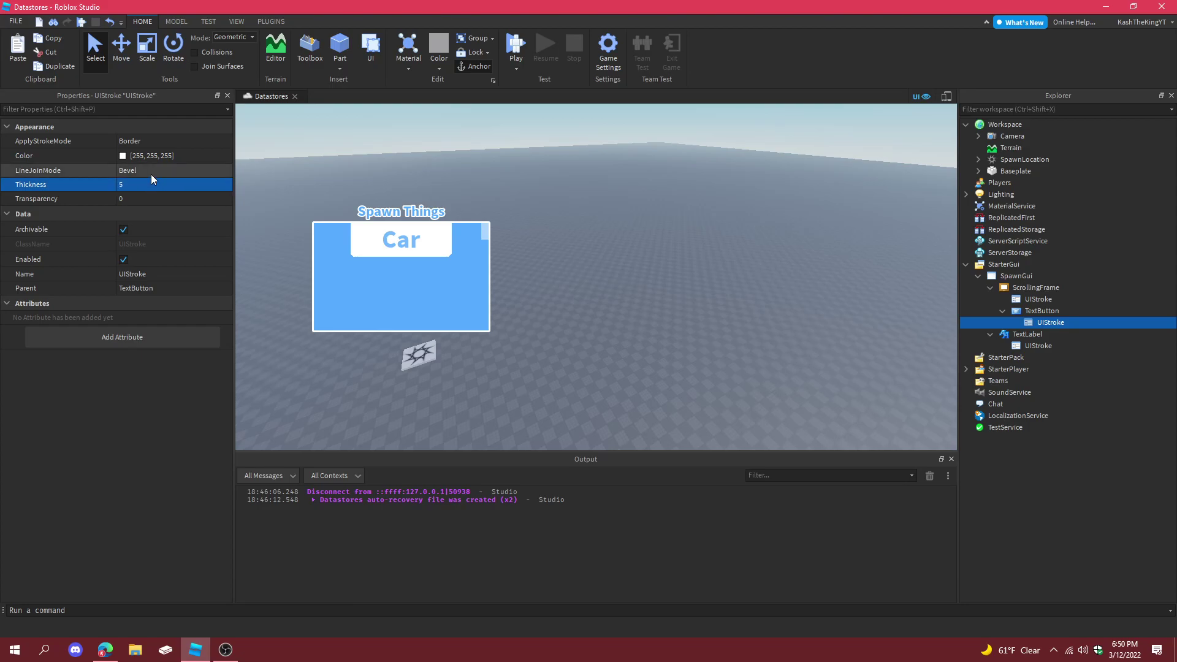
- Change the Car button stroke's Color to light gray (226, 226, 226)
click(124, 156)
click(547, 393)
click(530, 377)
click(547, 393)
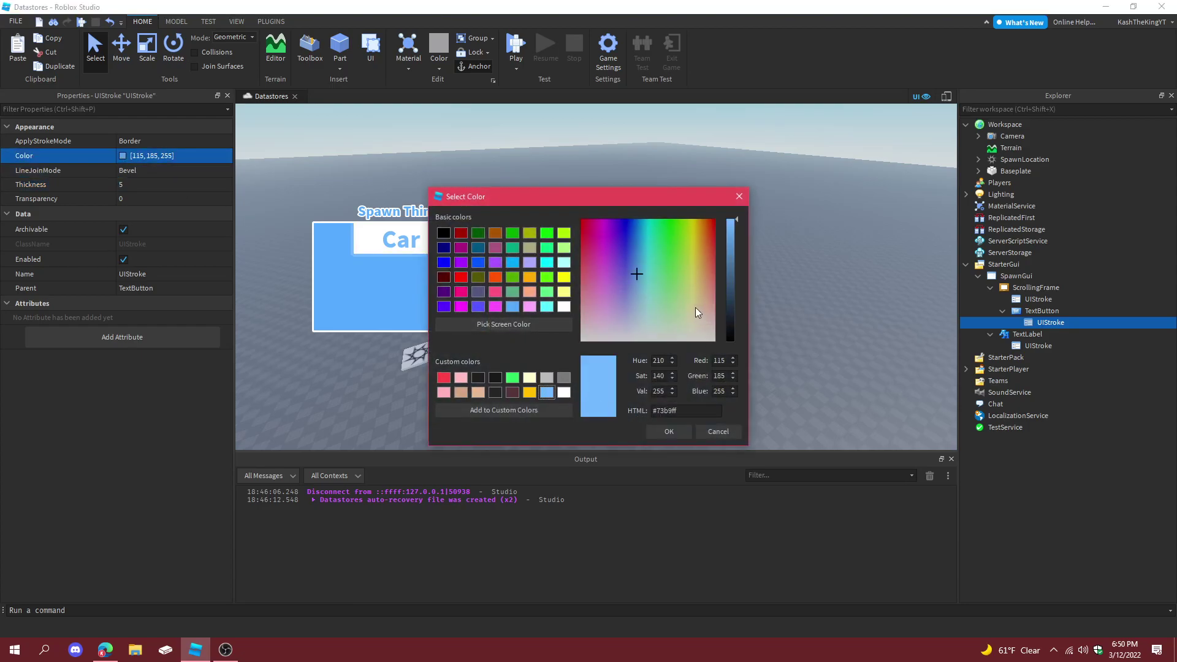
mouse_move(638, 271)
mouse_down()
mouse_move(636, 320)
mouse_move(636, 238)
mouse_move(636, 255)
mouse_move(619, 259)
mouse_move(827, 383)
mouse_up()
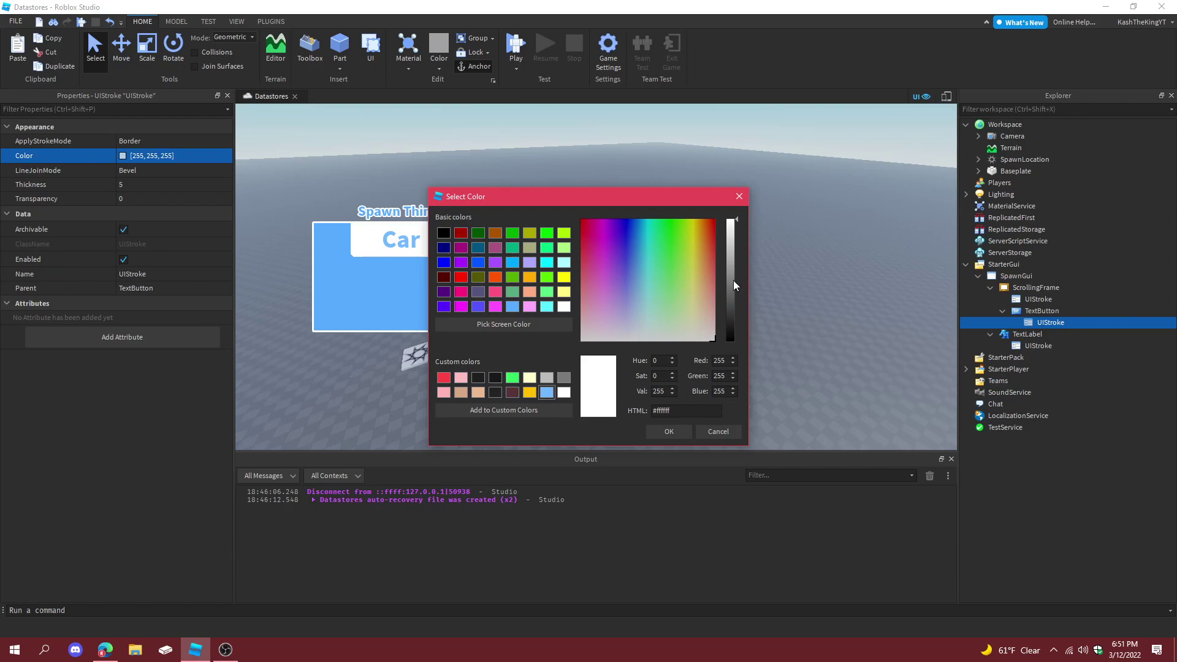
drag(734, 278, 729, 233)
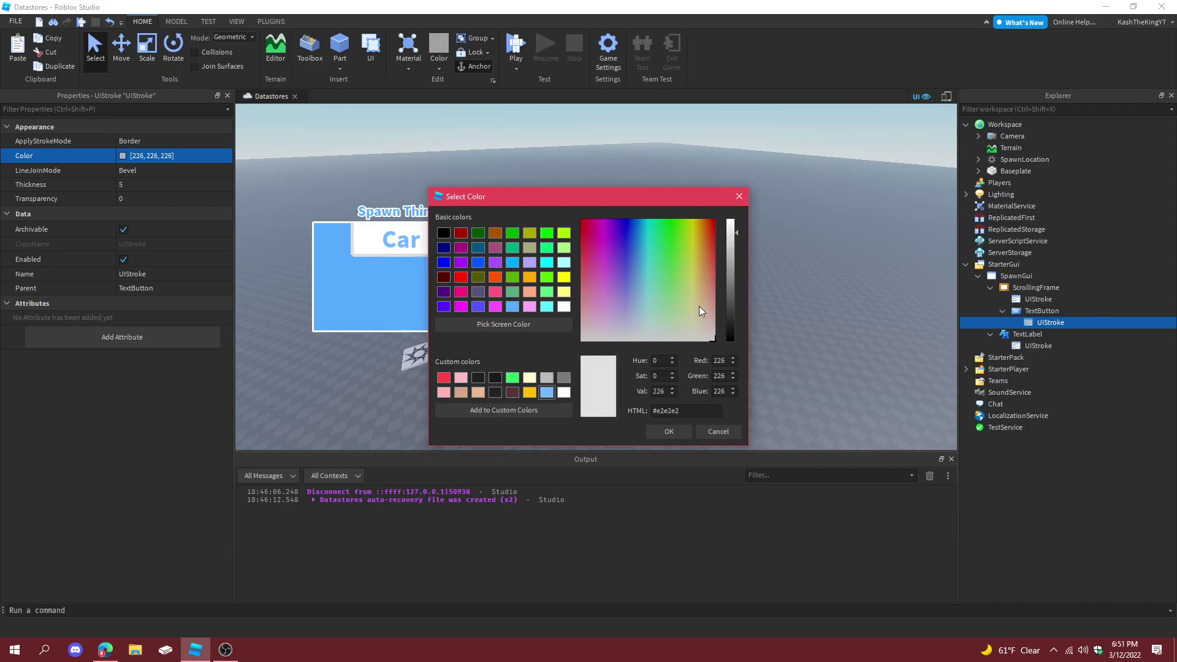
click(668, 431)
click(133, 174)
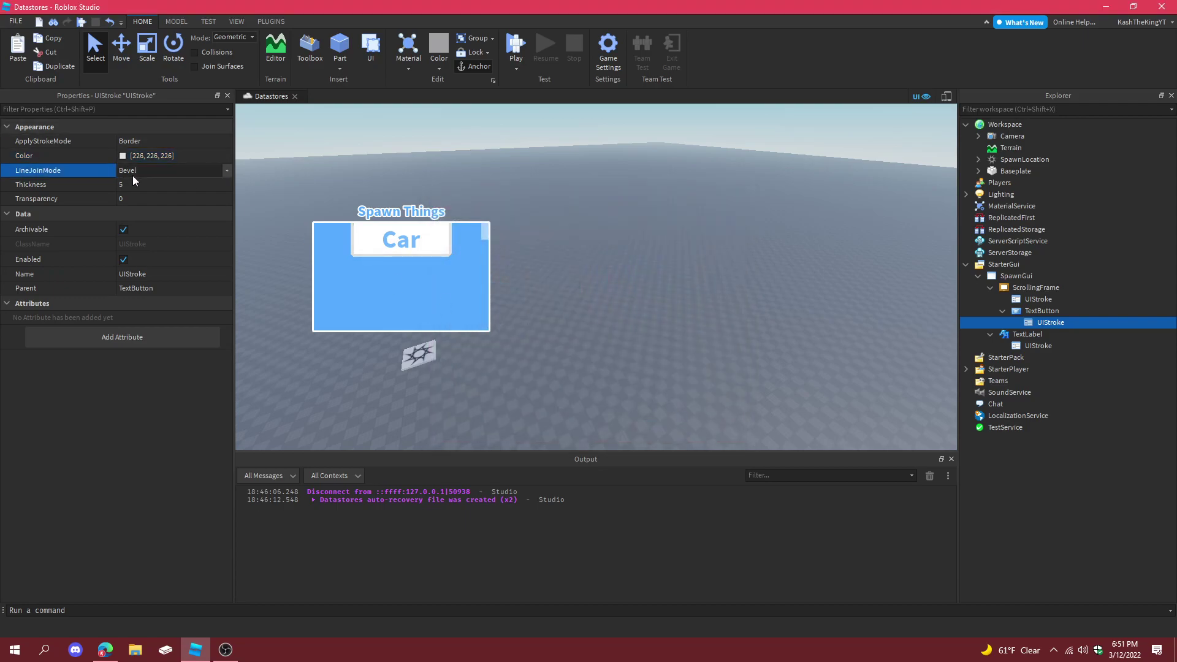
click(137, 196)
- Move the Car button slightly down so its border clears the scrolling frame's upper edge
click(550, 249)
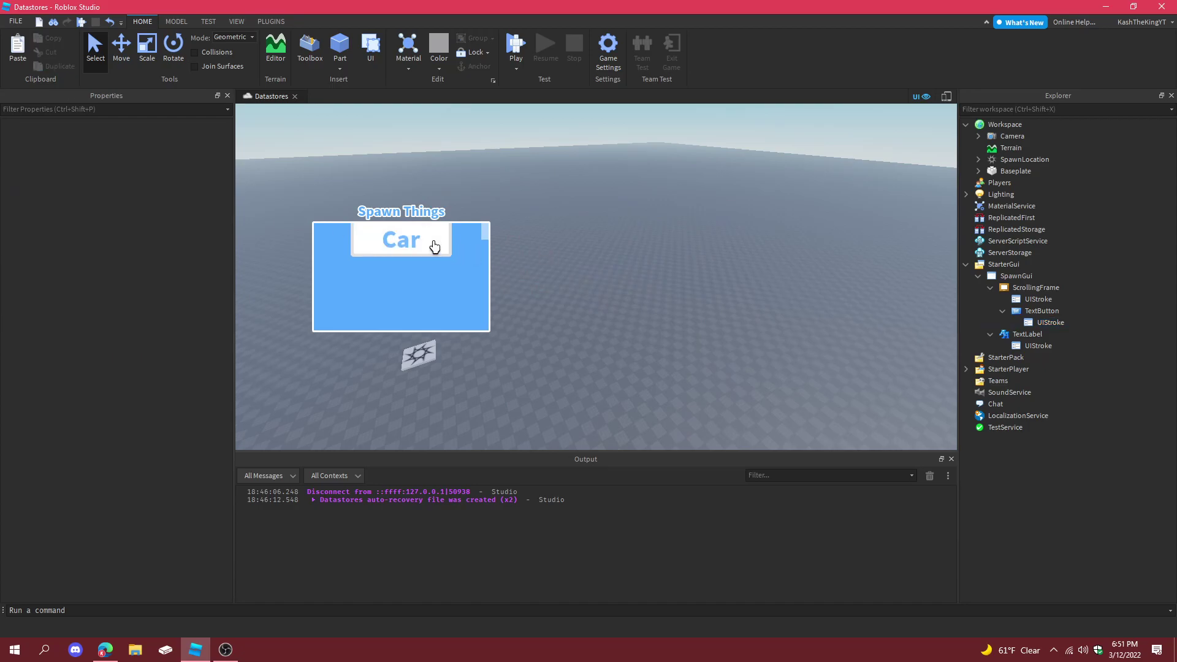
right_drag(577, 273, 632, 277)
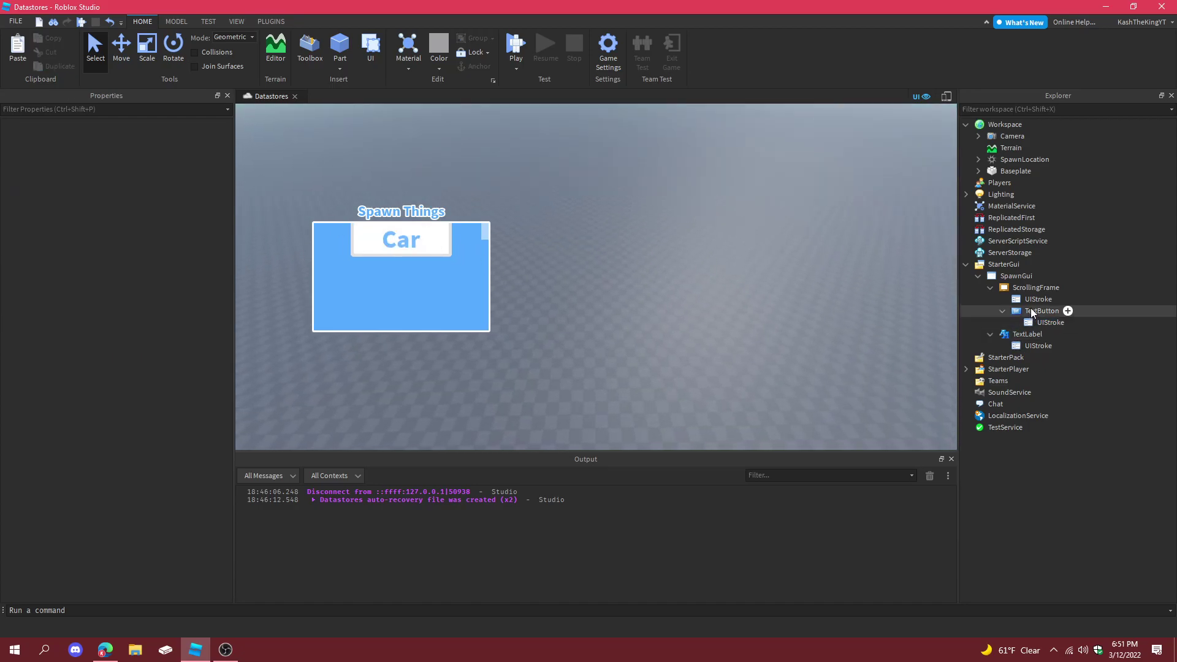
click(1041, 310)
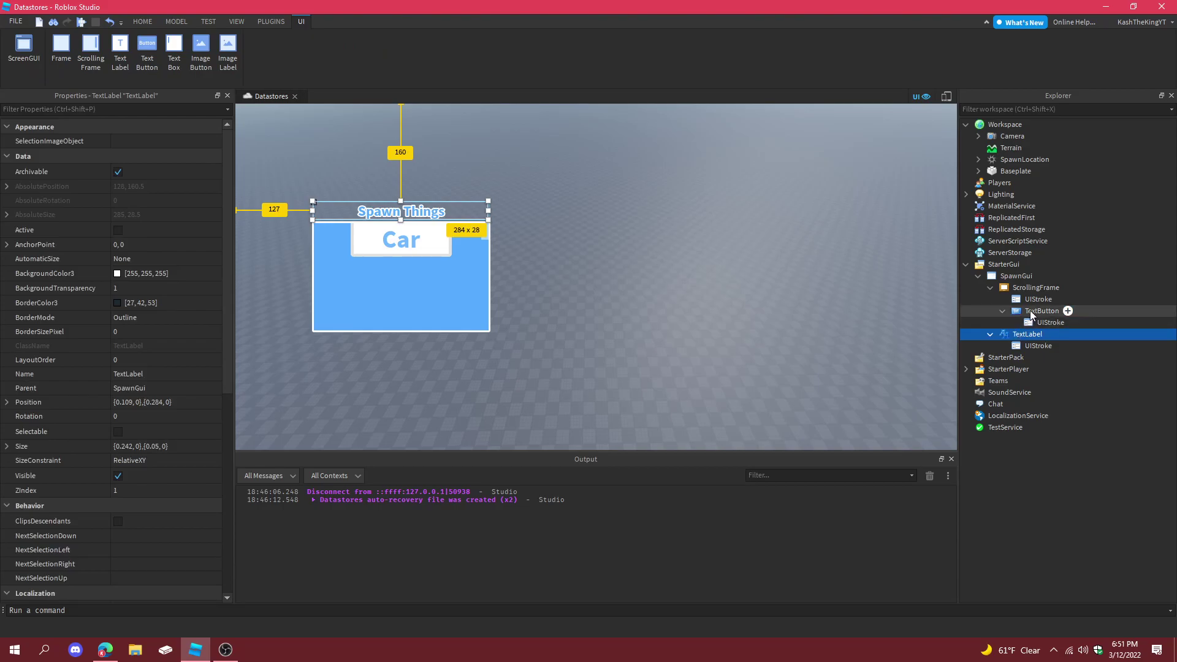
mouse_move(425, 250)
mouse_down()
mouse_move(426, 262)
mouse_move(423, 253)
mouse_up()
click(586, 282)
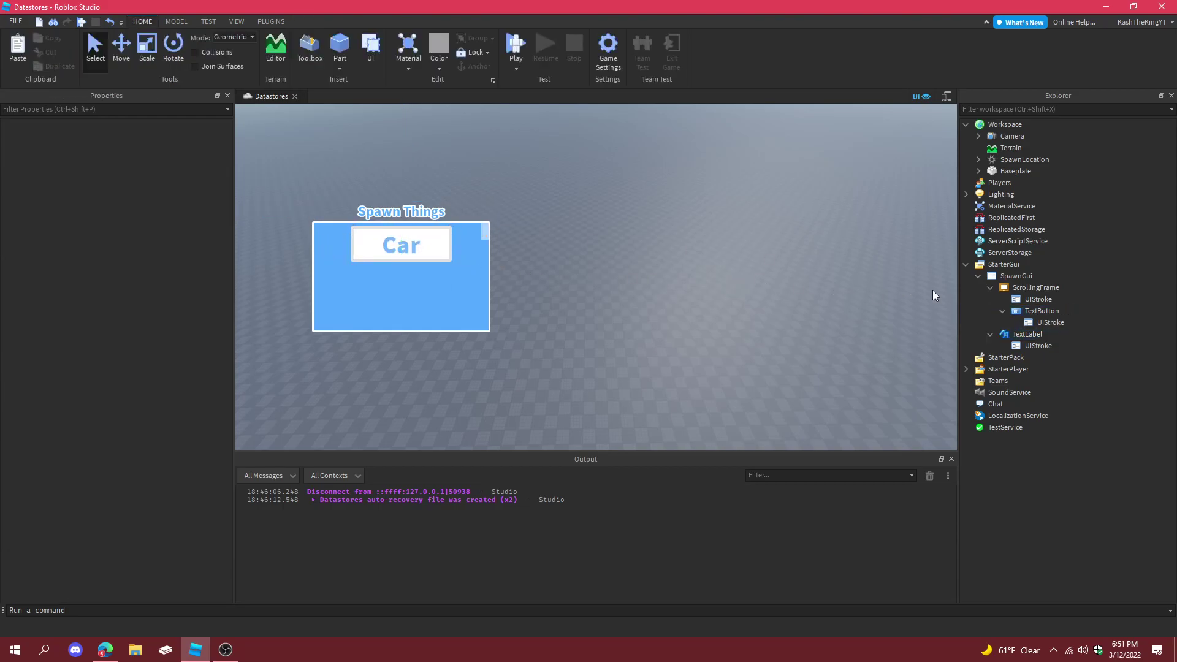
scroll(427, 255, down, 2)
scroll(428, 254, up, 2)
- Resize the Car button in the viewport to about 155 x 33
click(1045, 312)
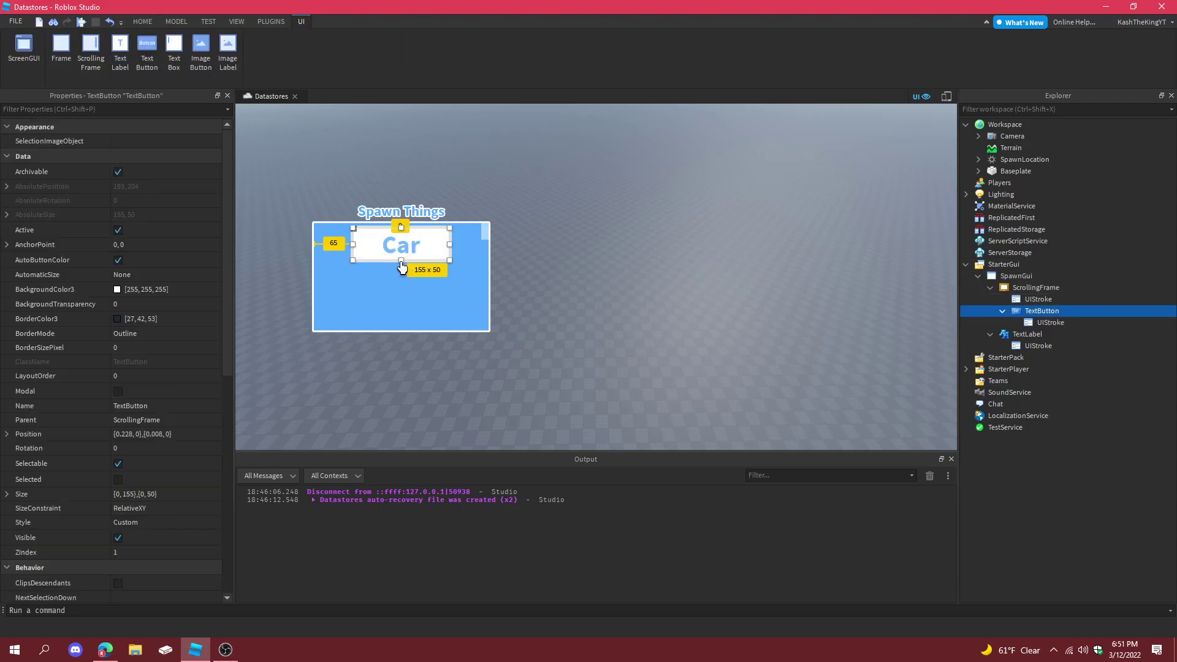
drag(401, 262, 398, 243)
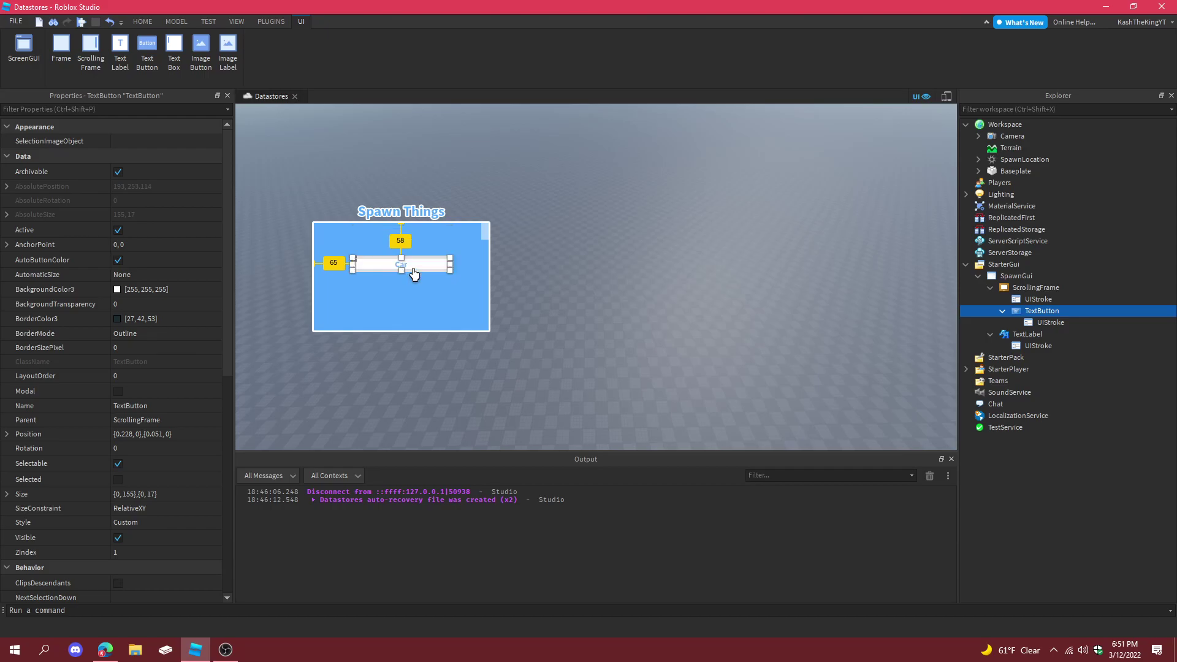
click(407, 279)
click(403, 268)
click(404, 276)
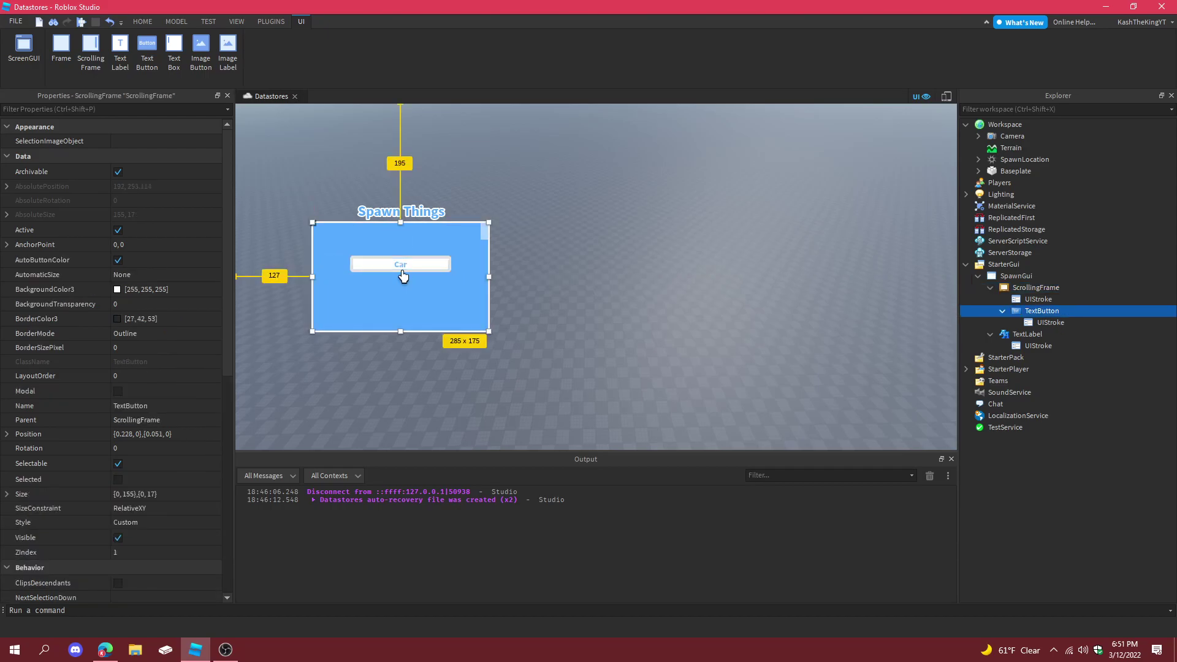
click(405, 274)
click(408, 273)
click(410, 276)
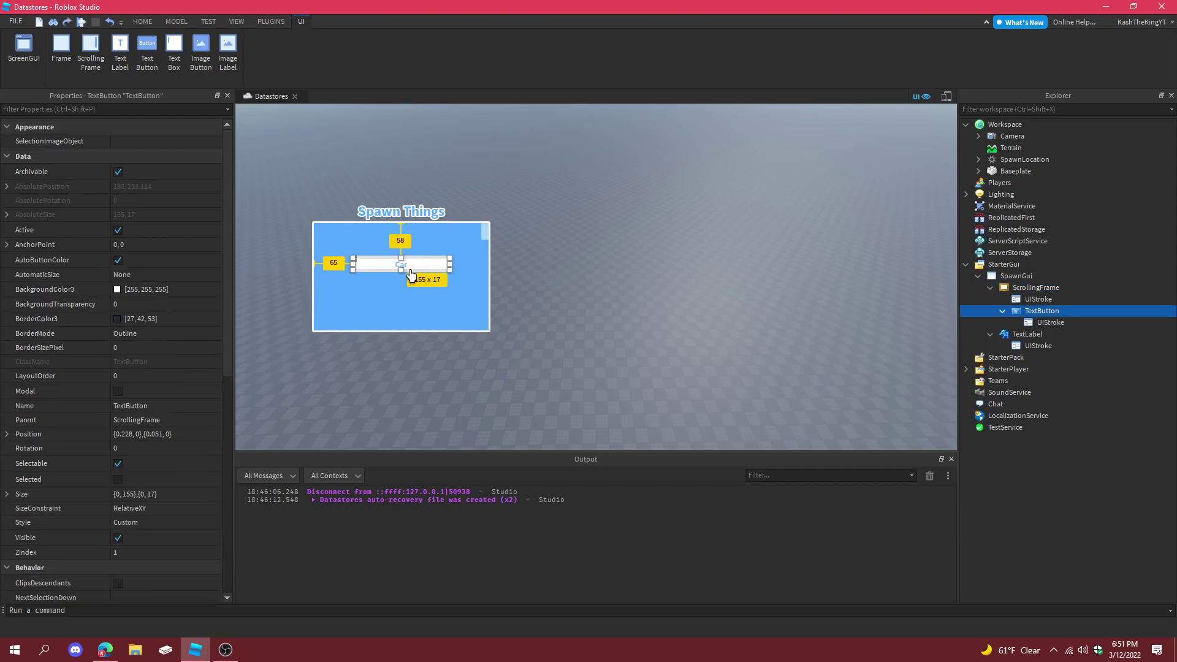
drag(401, 273, 405, 286)
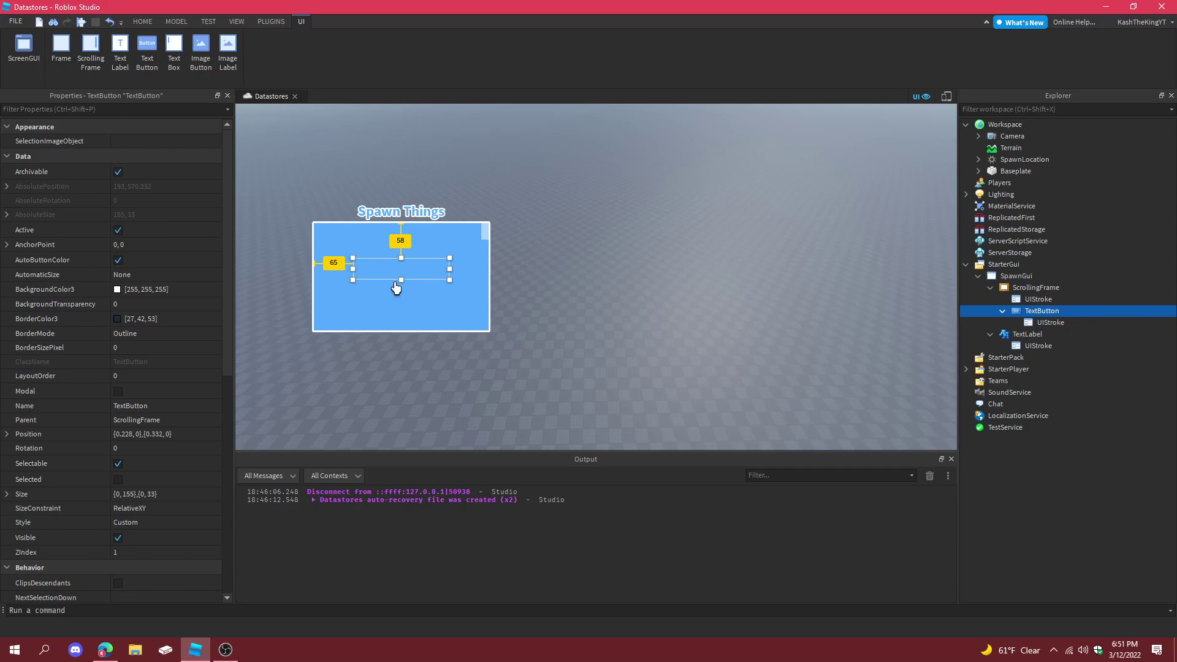
- Reset the Car button's Position to 0, then move it to about {0.225, 0},{0.011, 0}, centred near the frame's upper edge
click(637, 296)
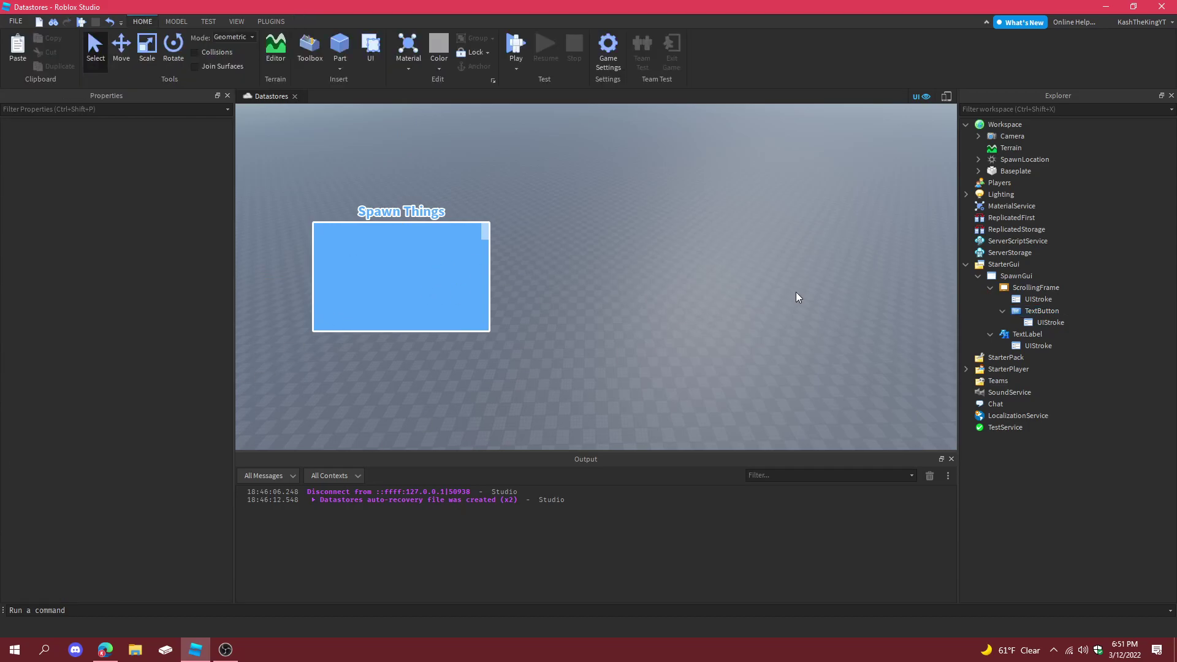
click(439, 281)
click(1041, 311)
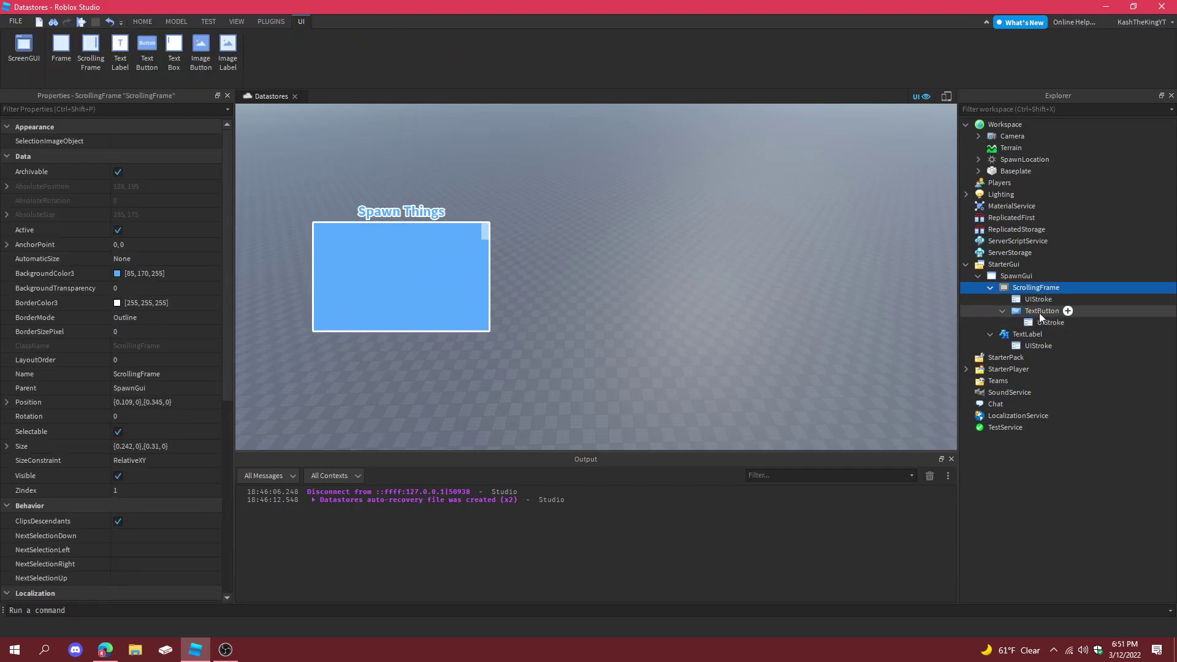
click(168, 435)
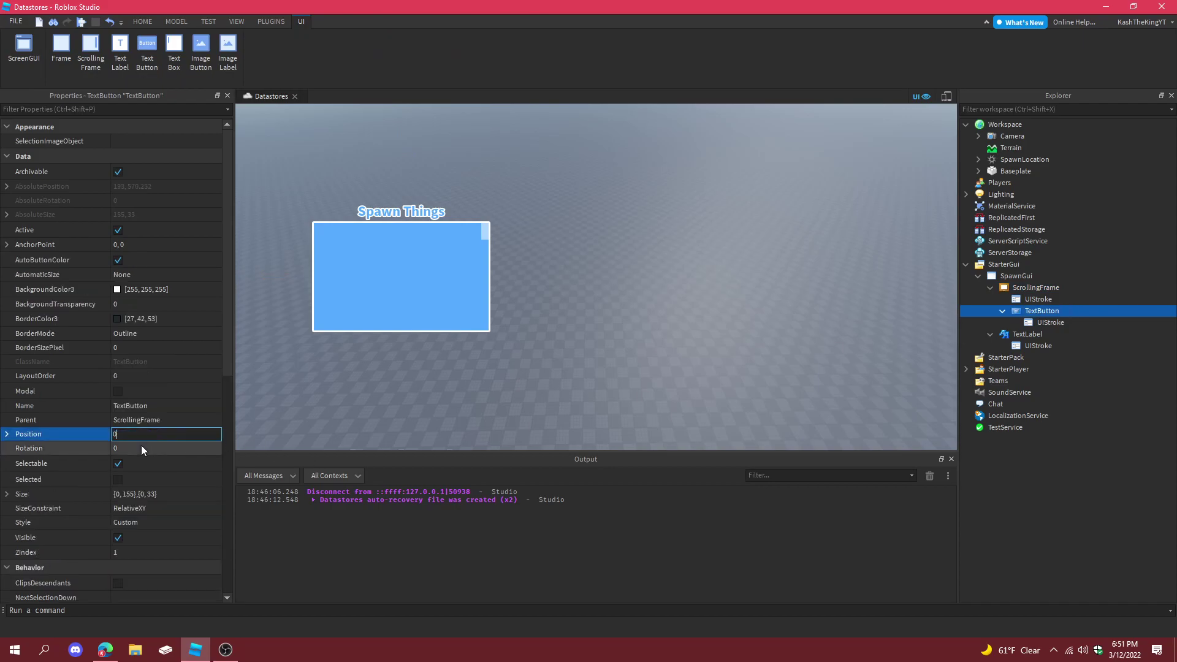
key(Return)
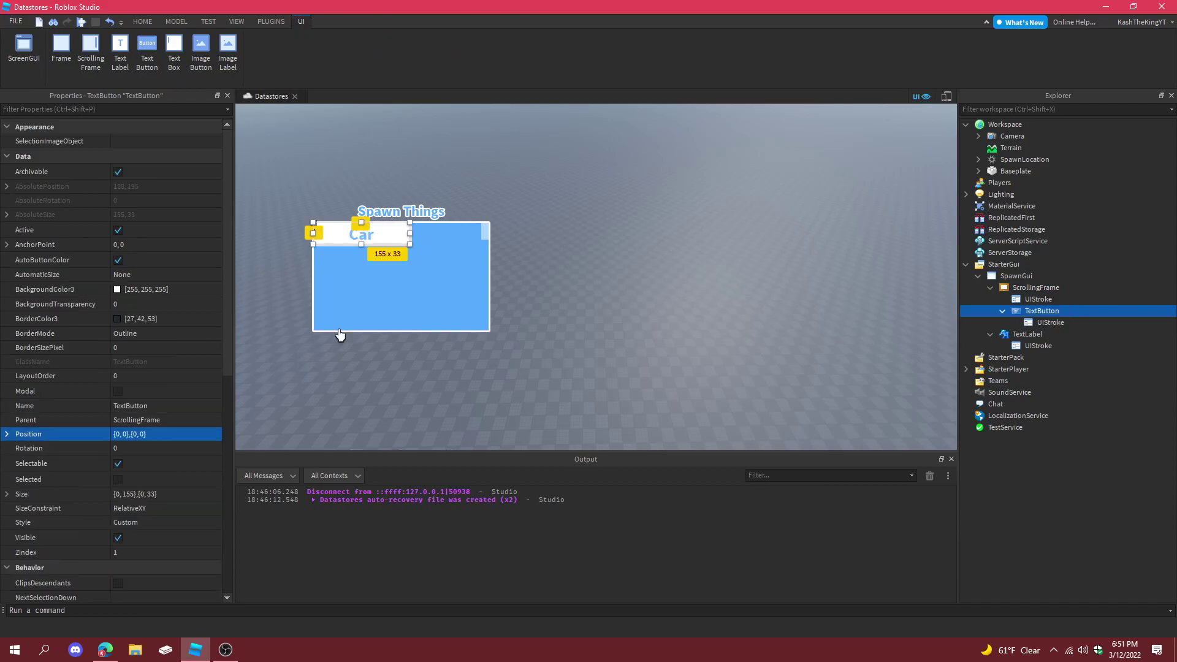
drag(394, 237, 428, 244)
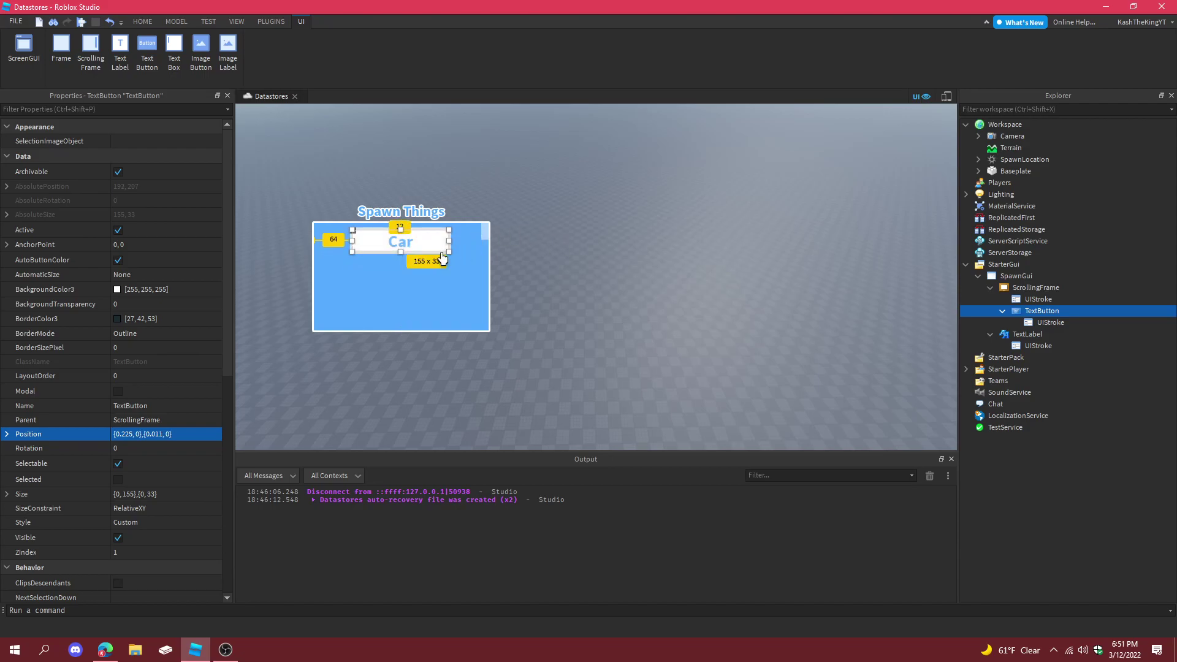
- Insert a UIListLayout into the scrolling frame
click(1067, 287)
text(ui)
key(Up)
key(Return)
- Set the UIListLayout's HorizontalAlignment to Center
click(1039, 310)
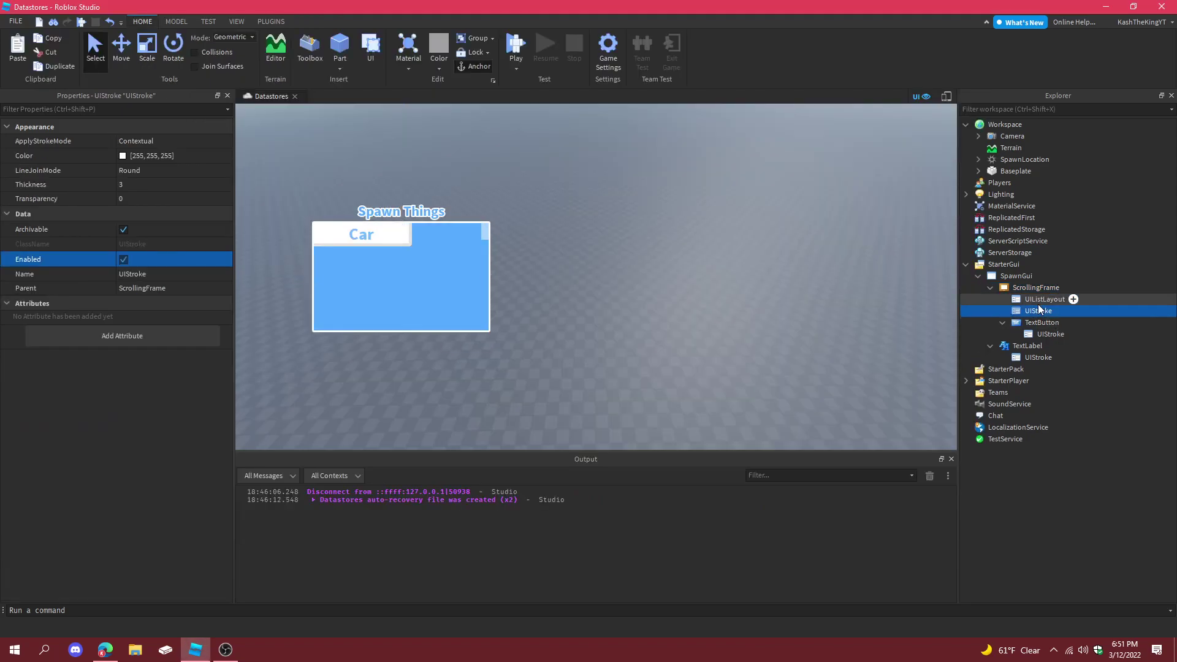
click(1041, 301)
click(148, 270)
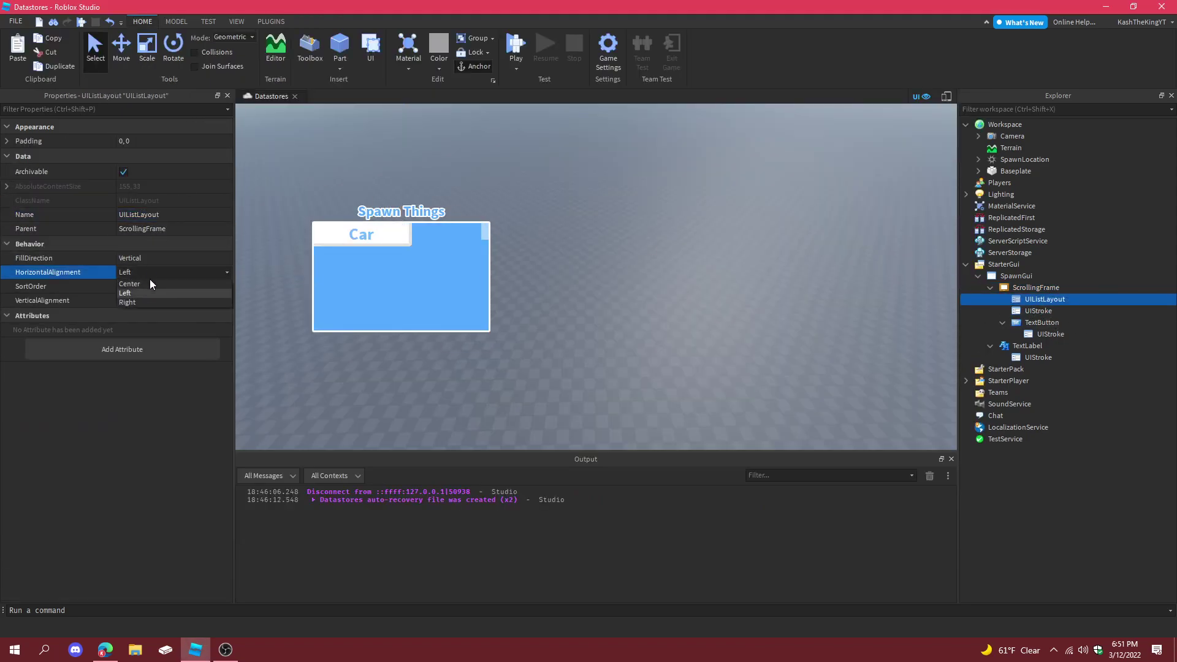
click(150, 283)
click(149, 263)
click(146, 273)
- Try the UIListLayout's VerticalAlignment at Center and return it to Top
click(153, 297)
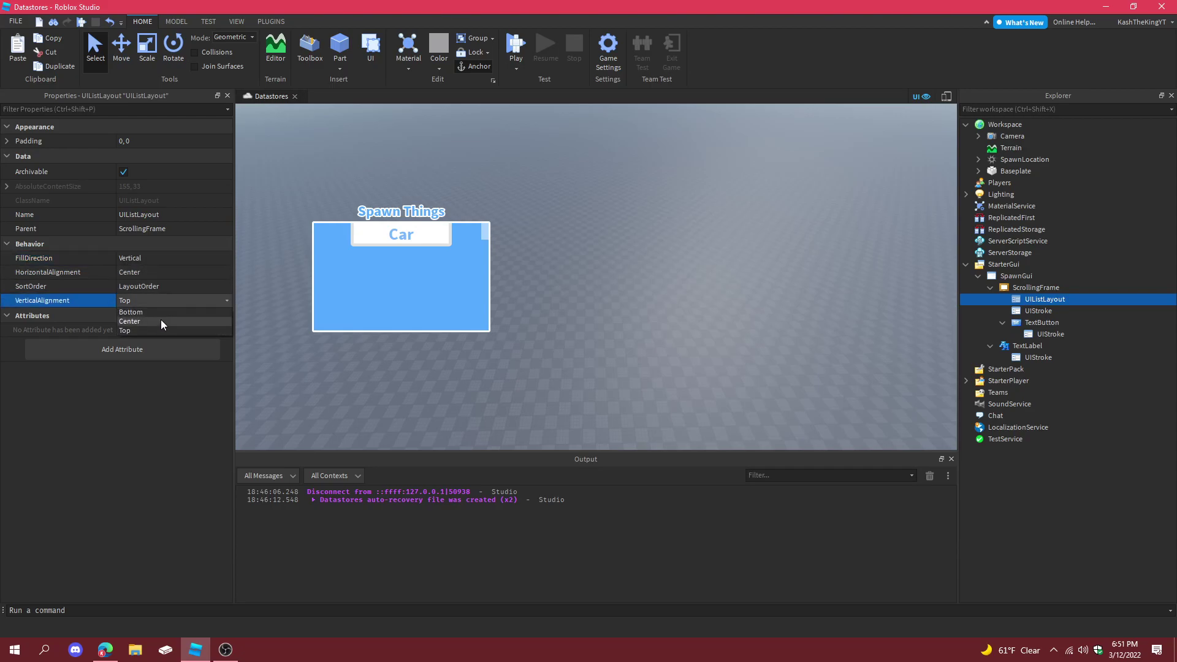
click(161, 321)
click(138, 302)
click(149, 329)
- Set the UIListLayout's SortOrder to Name
click(152, 285)
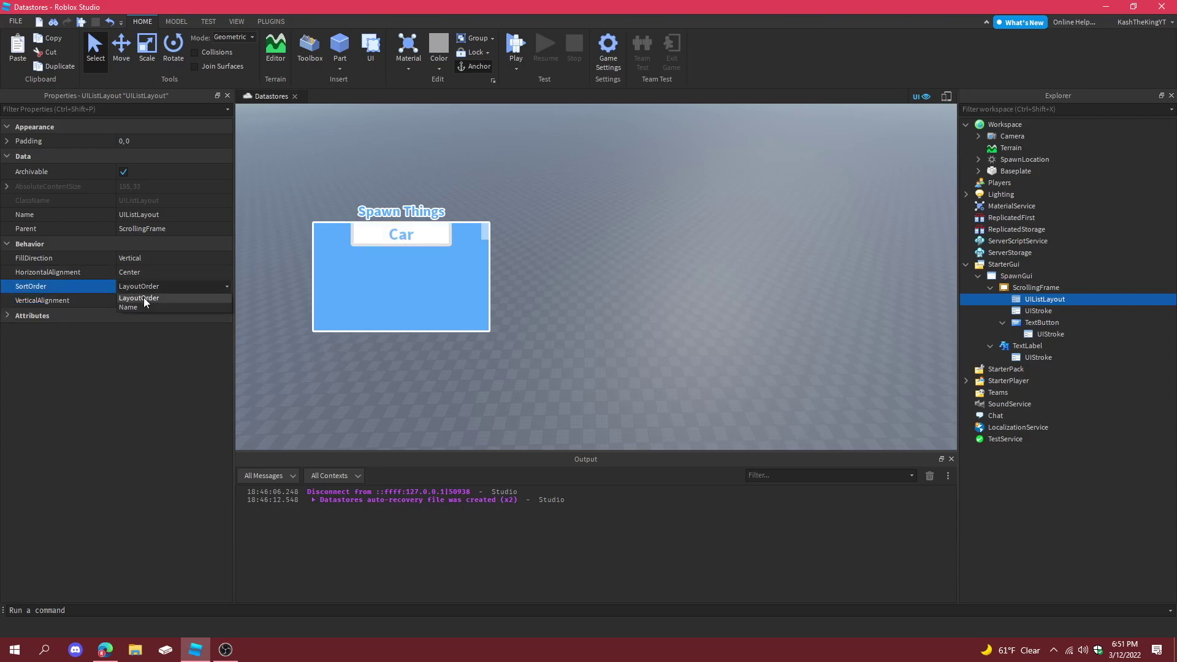
click(139, 308)
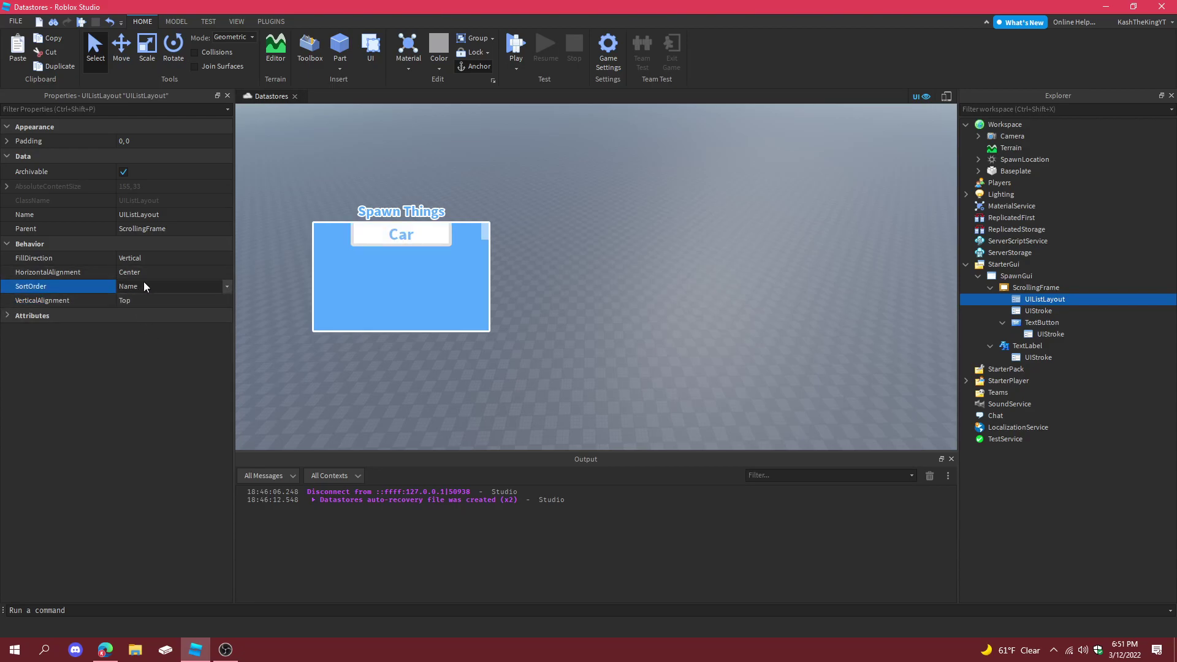
click(936, 288)
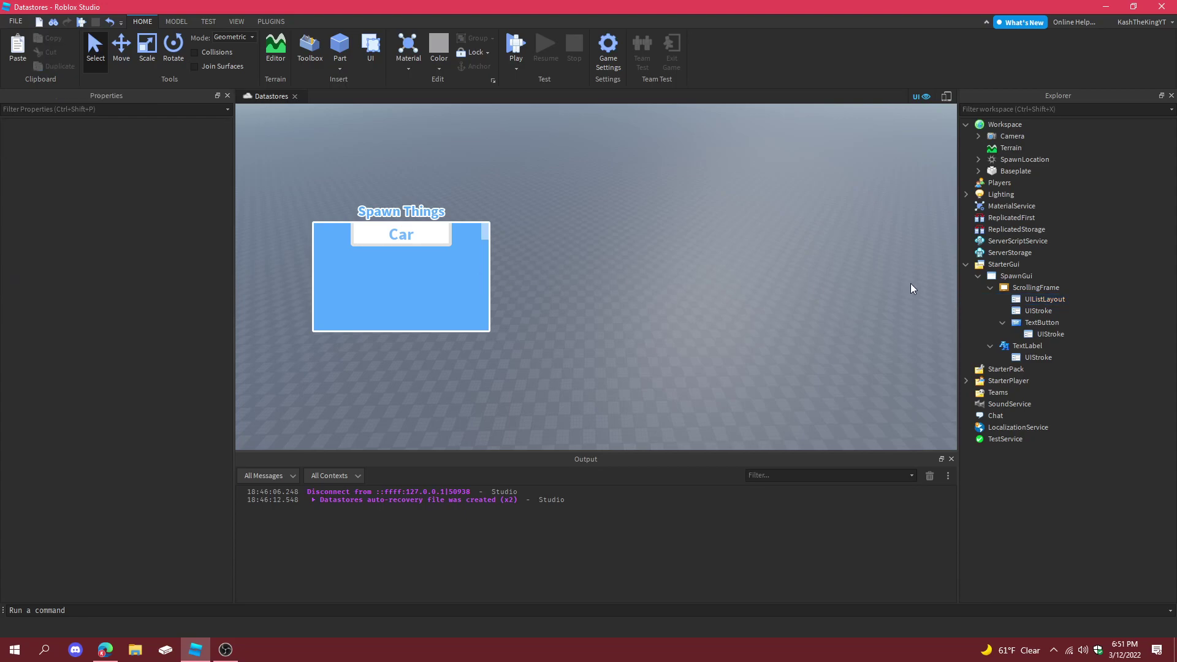
click(1018, 290)
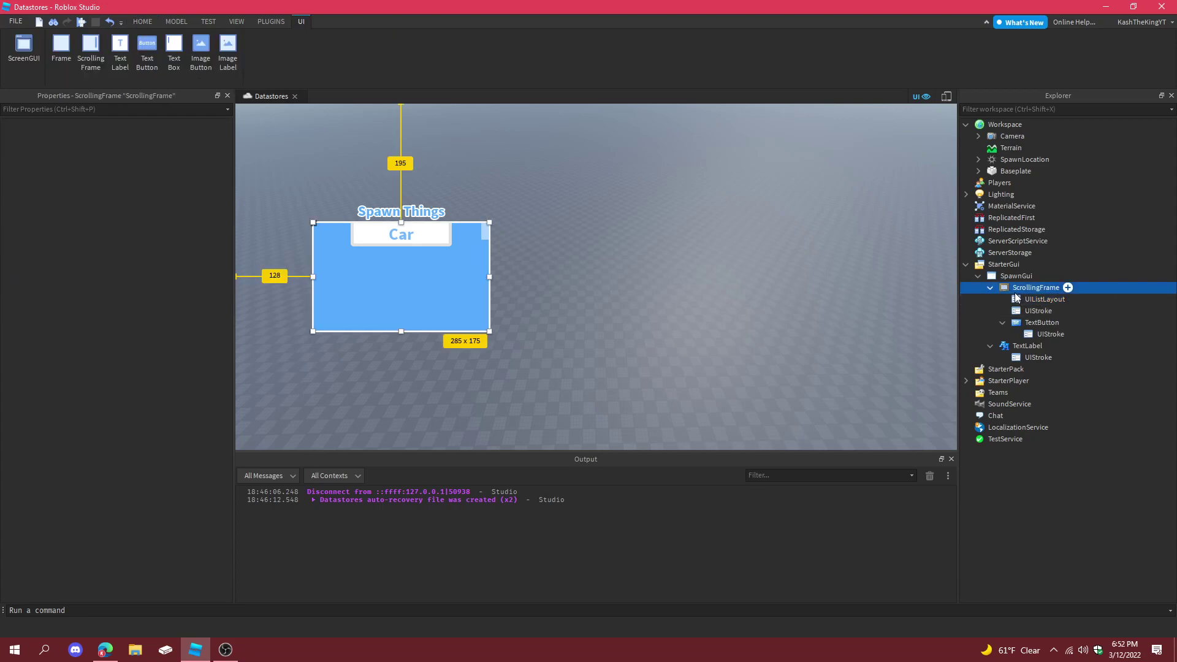
click(406, 238)
double_click(427, 233)
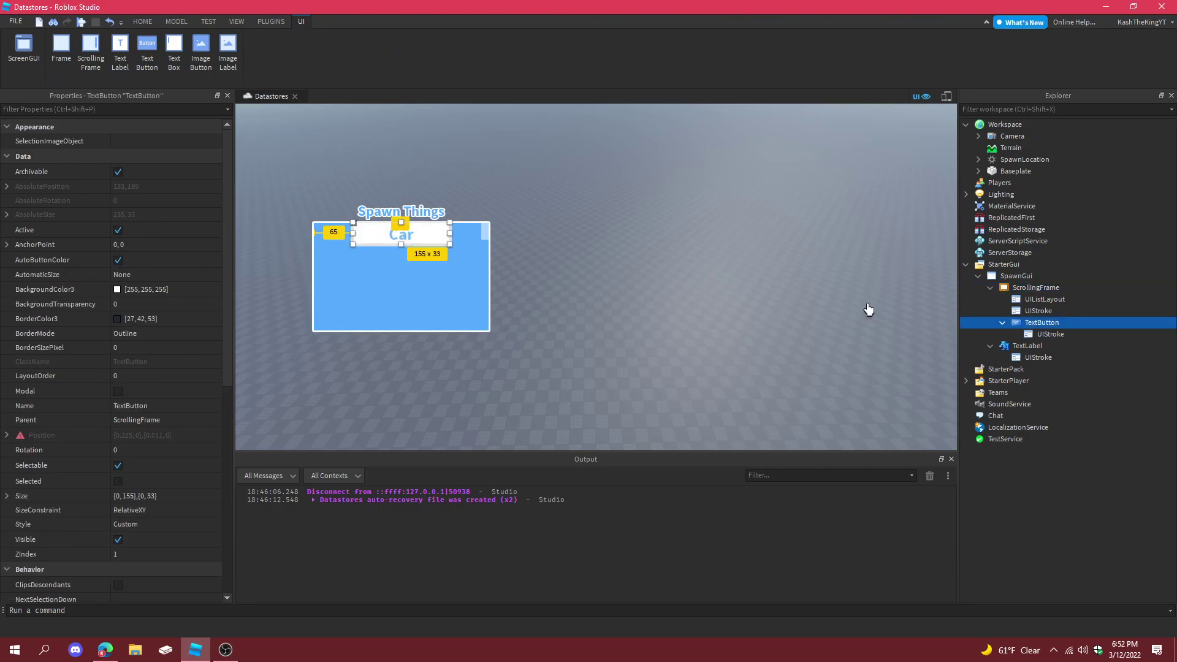
- Try inserting a Frame into the scrolling frame alongside the Car button and delete it again
click(1036, 288)
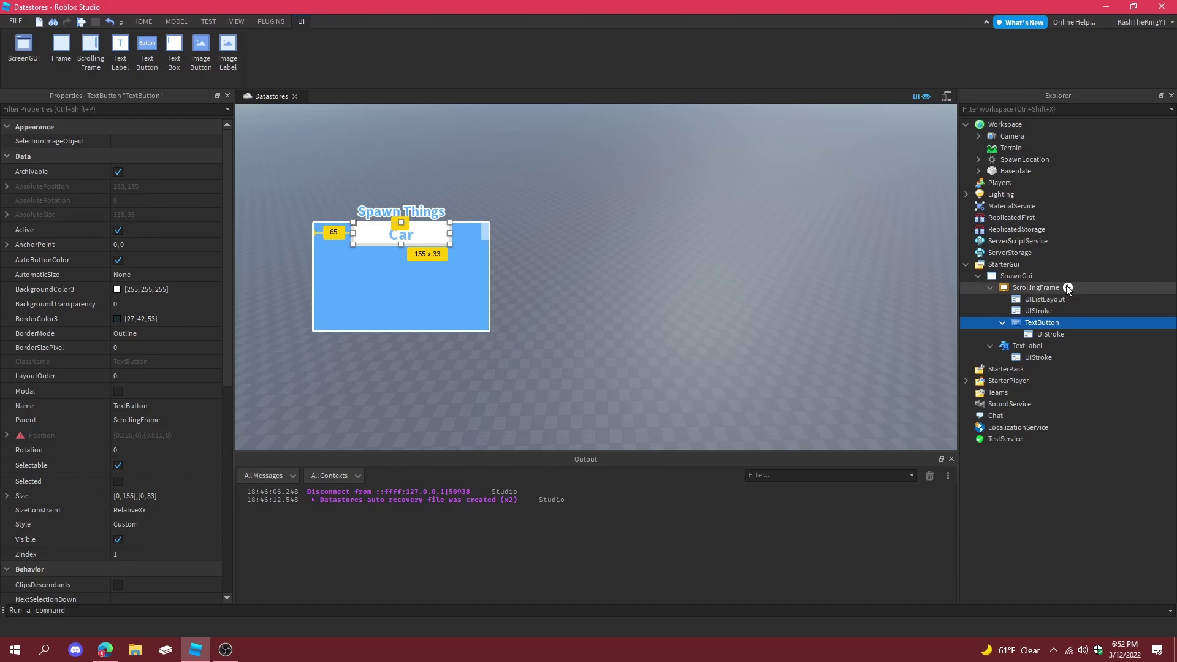
click(1067, 288)
text(fr)
click(251, 128)
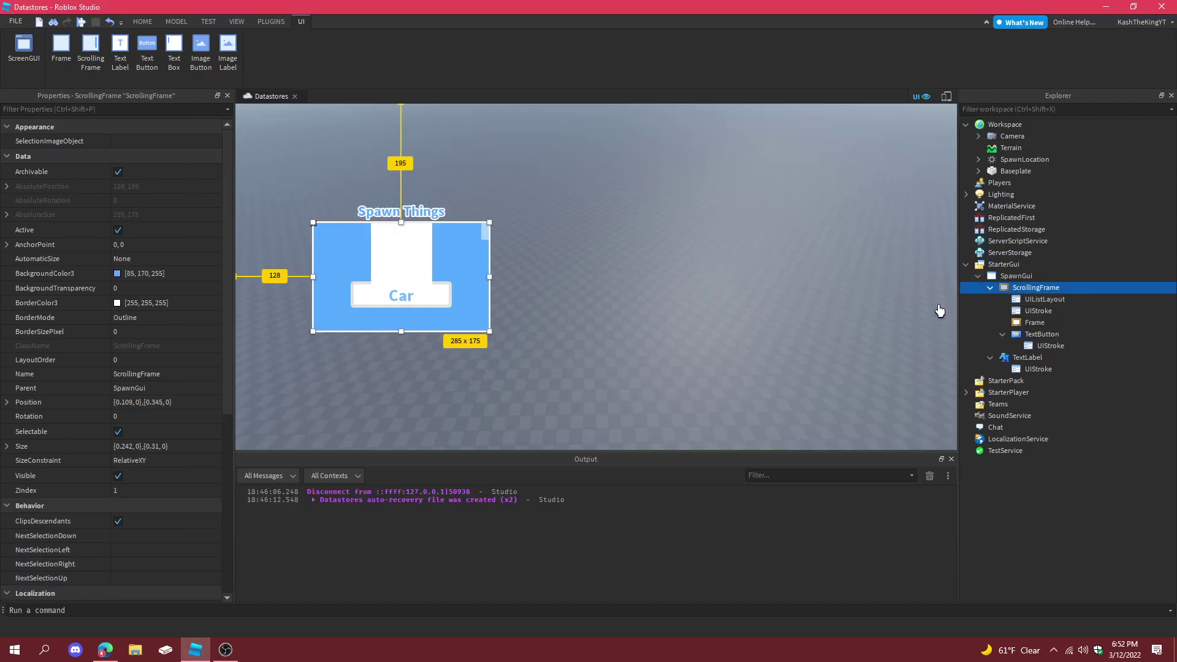
click(382, 264)
click(430, 297)
drag(434, 316, 405, 254)
click(1042, 322)
key(Delete)
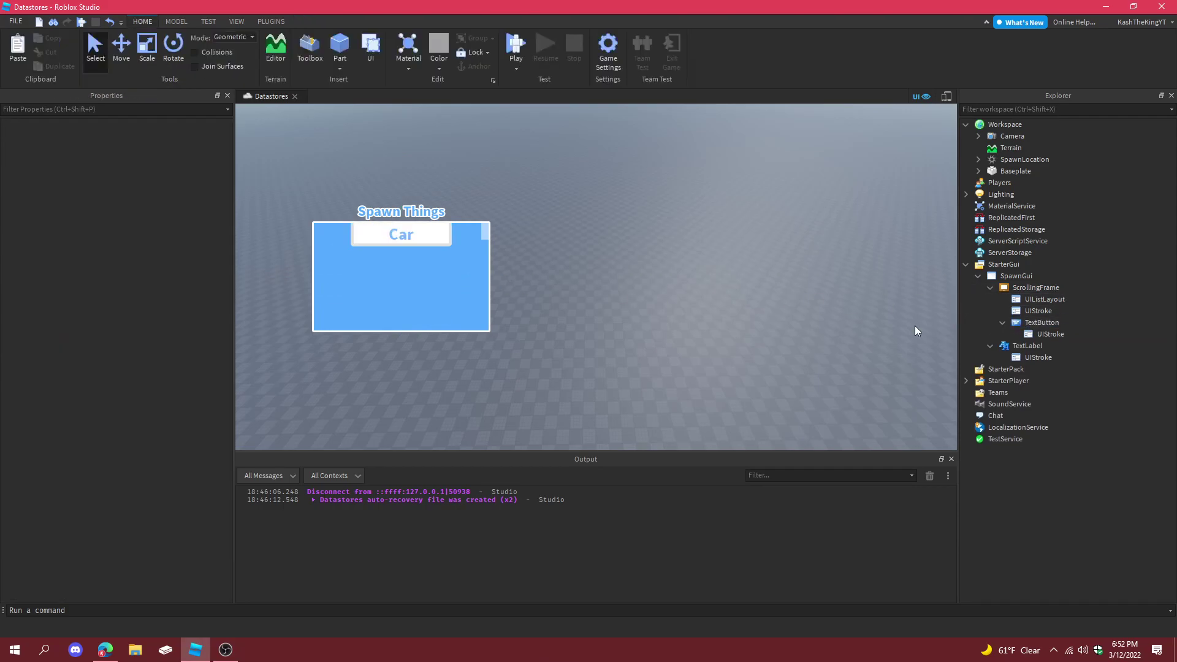
- Set the Padding of the scrolling frame's UIListLayout to 0, 10
click(1042, 299)
click(136, 141)
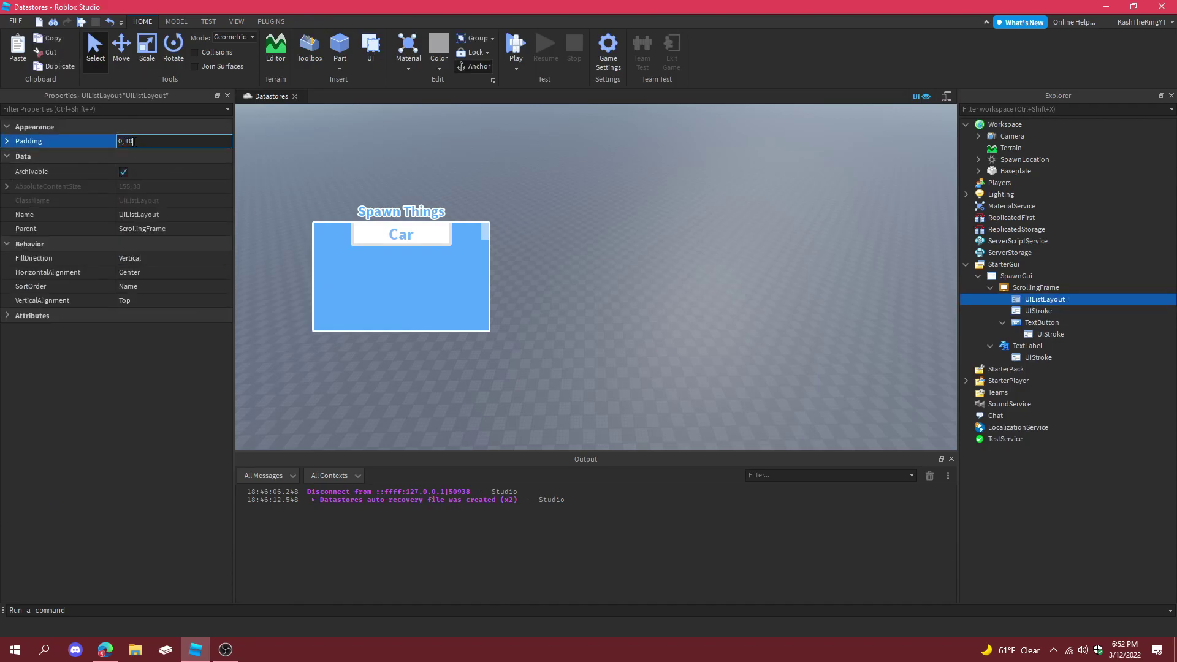
text(0, 10)
key(Return)
- Duplicate the Car button to test the spacing and try the UIListLayout's Padding at 0, 20
click(1021, 324)
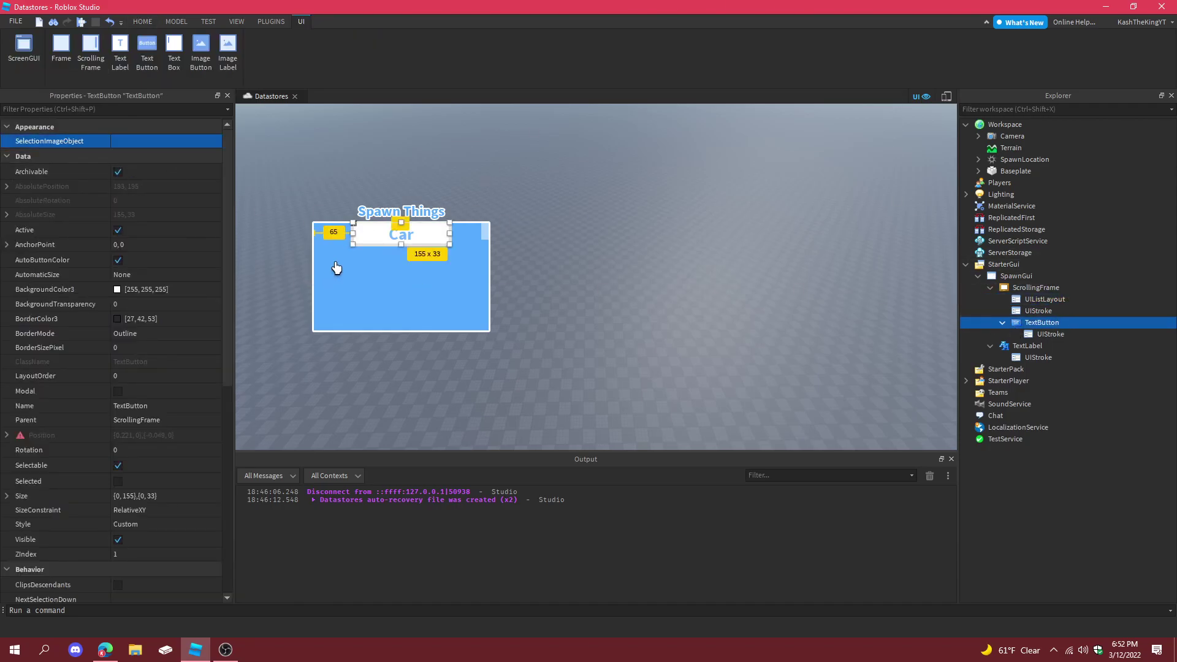
key(ctrl+d)
click(1045, 299)
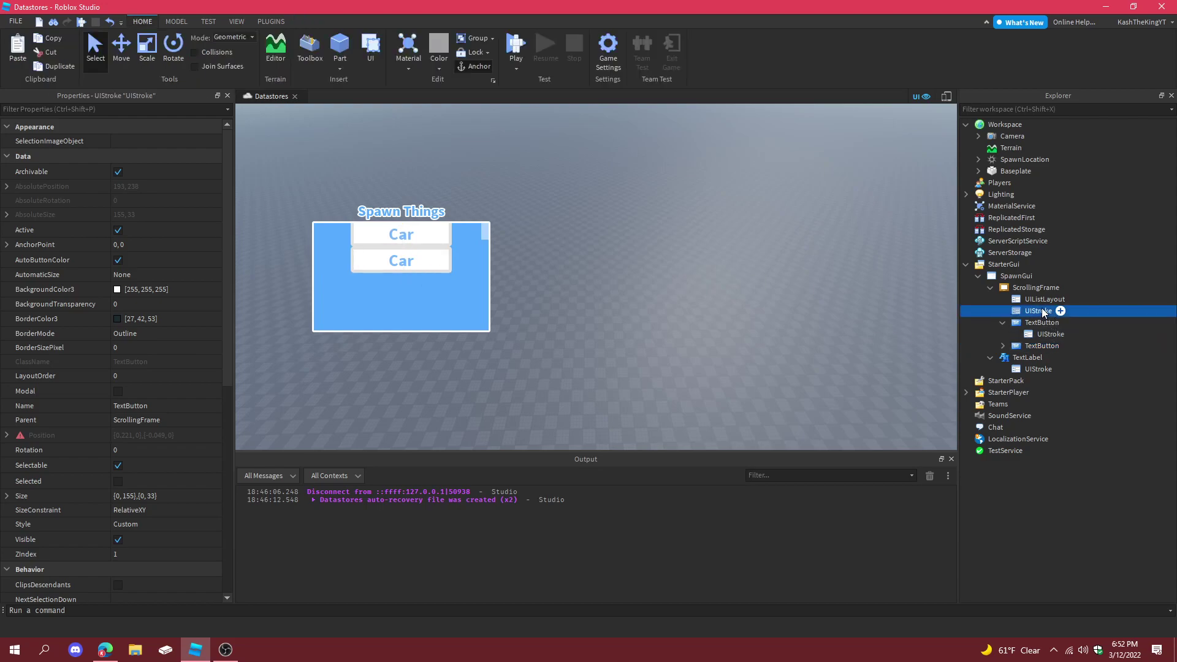
click(146, 142)
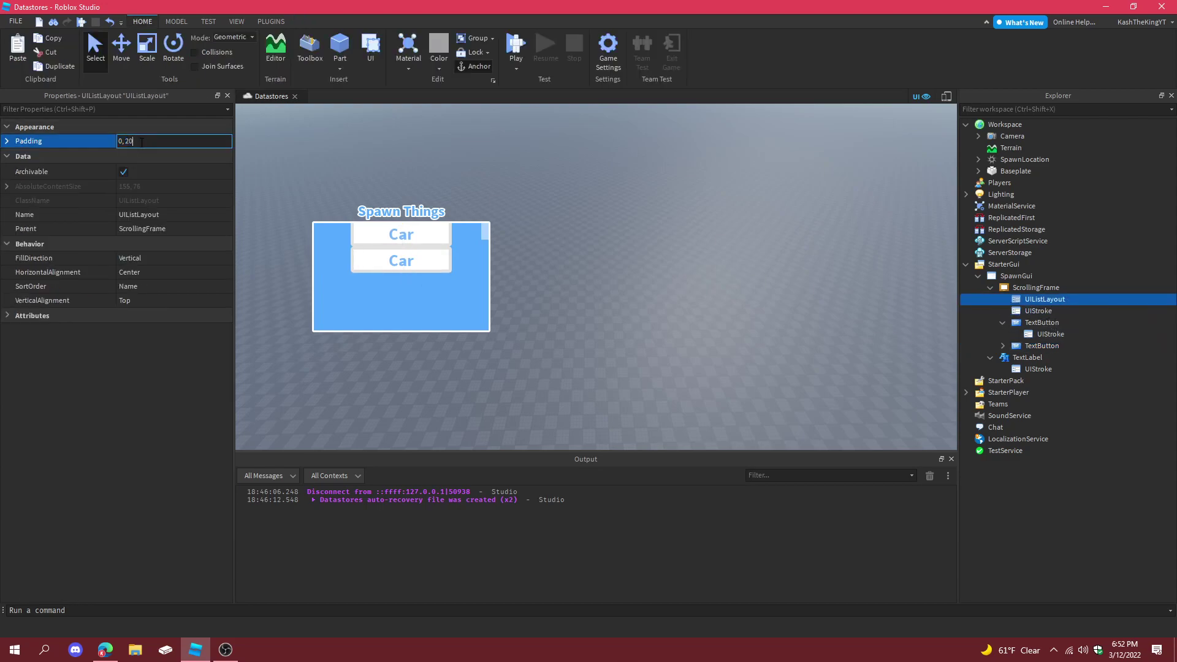
key(Return)
click(553, 256)
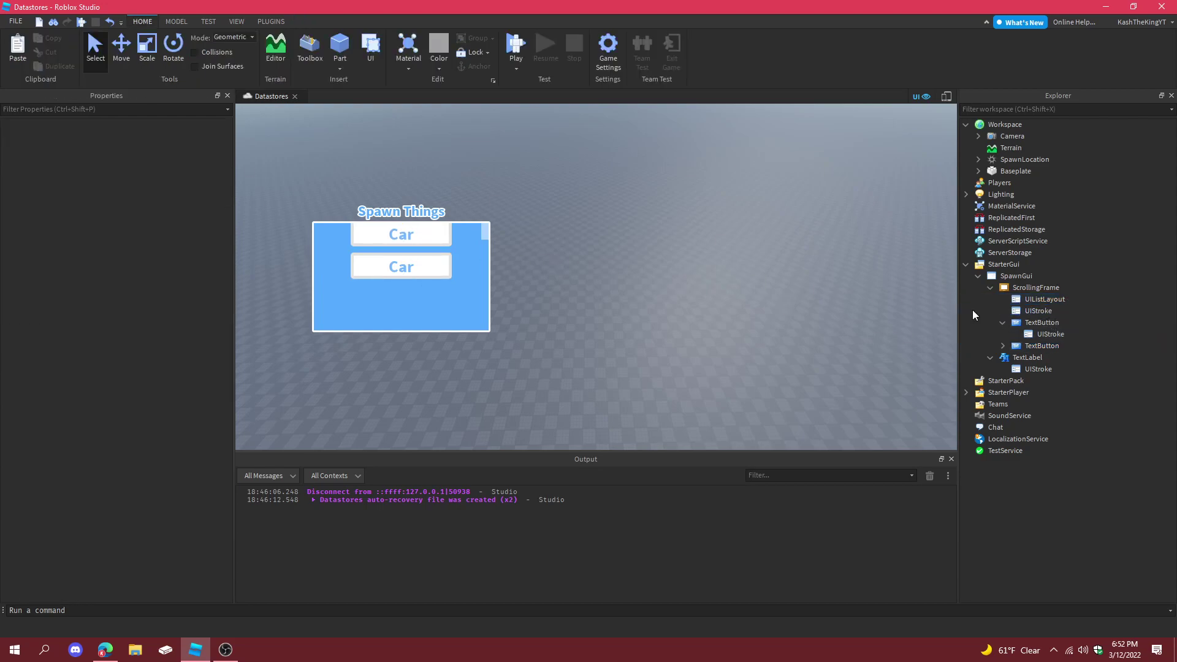
- Try three further copies of the Car button, and undo all the test copies and the padding change
click(1058, 346)
key(ctrl+d)
key(ctrl+d)
key(ctrl+d)
scroll(434, 300, down, 3)
key(ctrl+z)
key(ctrl+z)
key(ctrl+z)
key(ctrl+z)
key(ctrl+z)
key(ctrl+z)
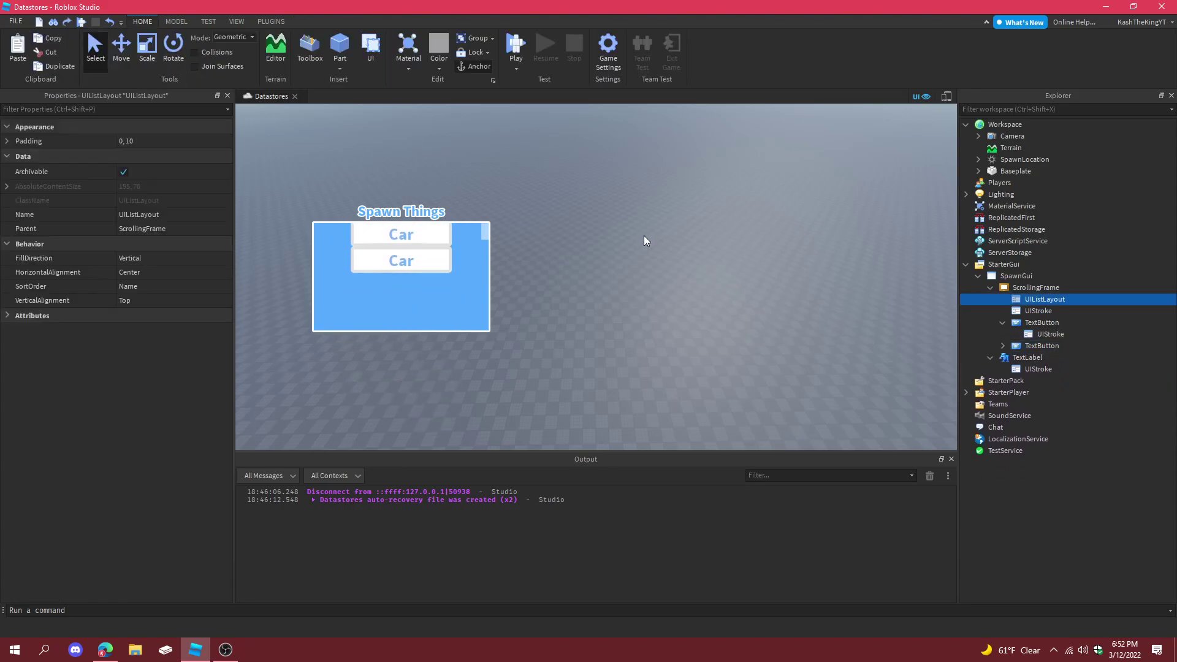
key(ctrl+z)
key(ctrl+z)
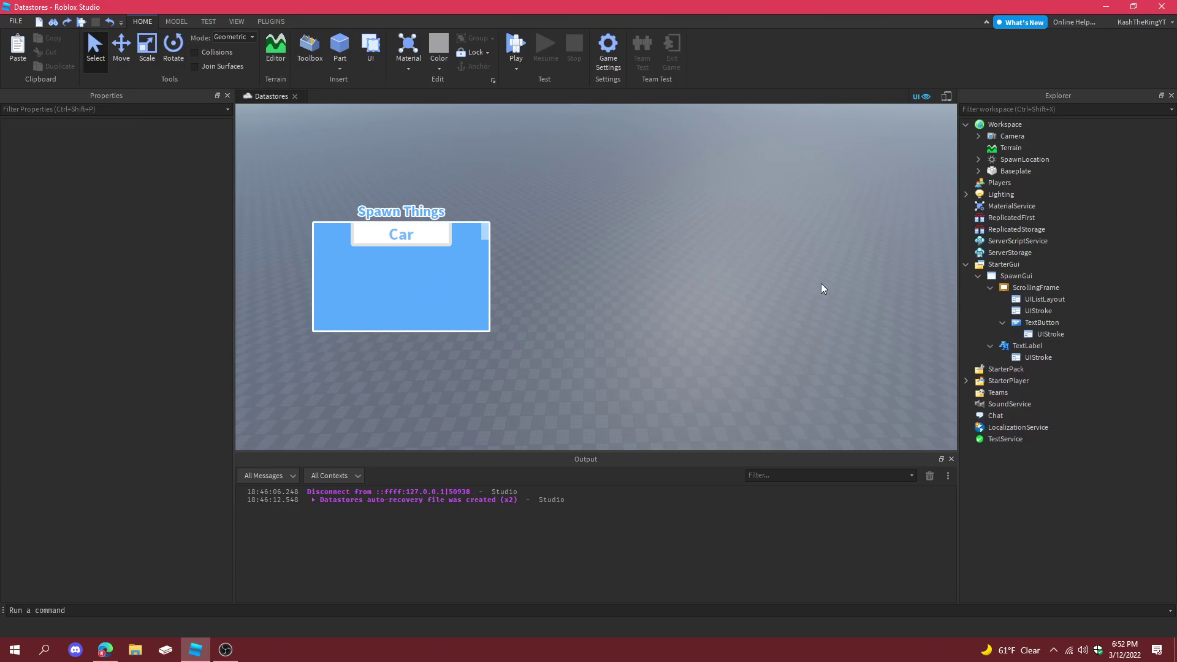
- Set the UIListLayout's Padding to 0, 20
click(1042, 299)
click(173, 141)
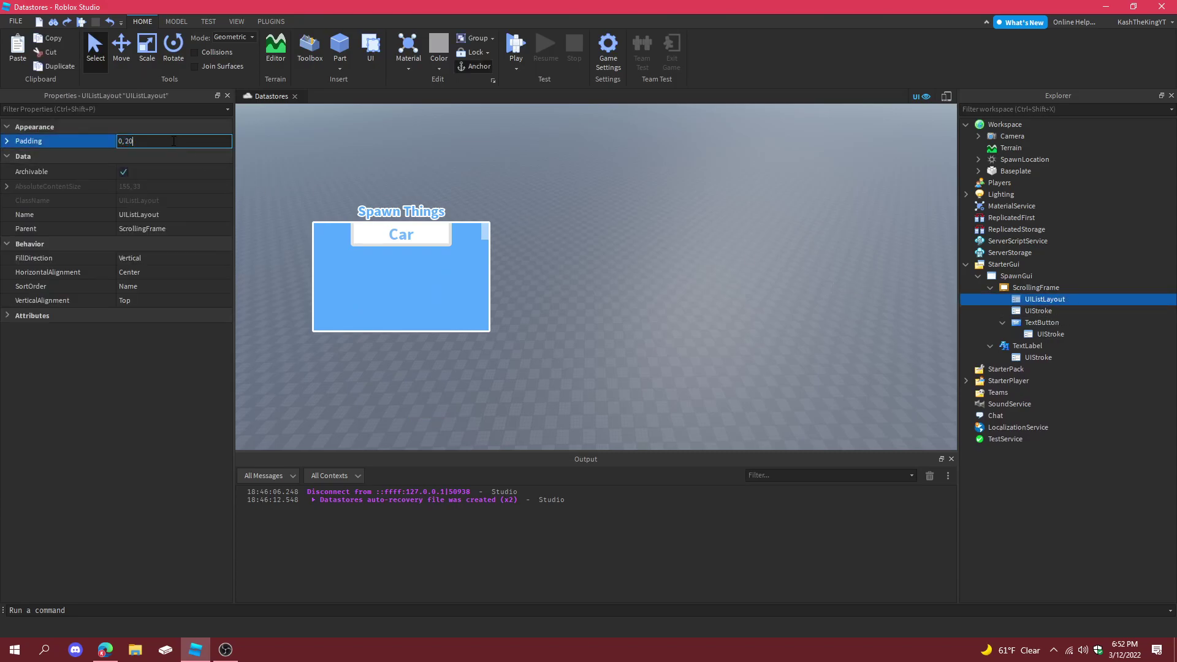
text(20)
key(Return)
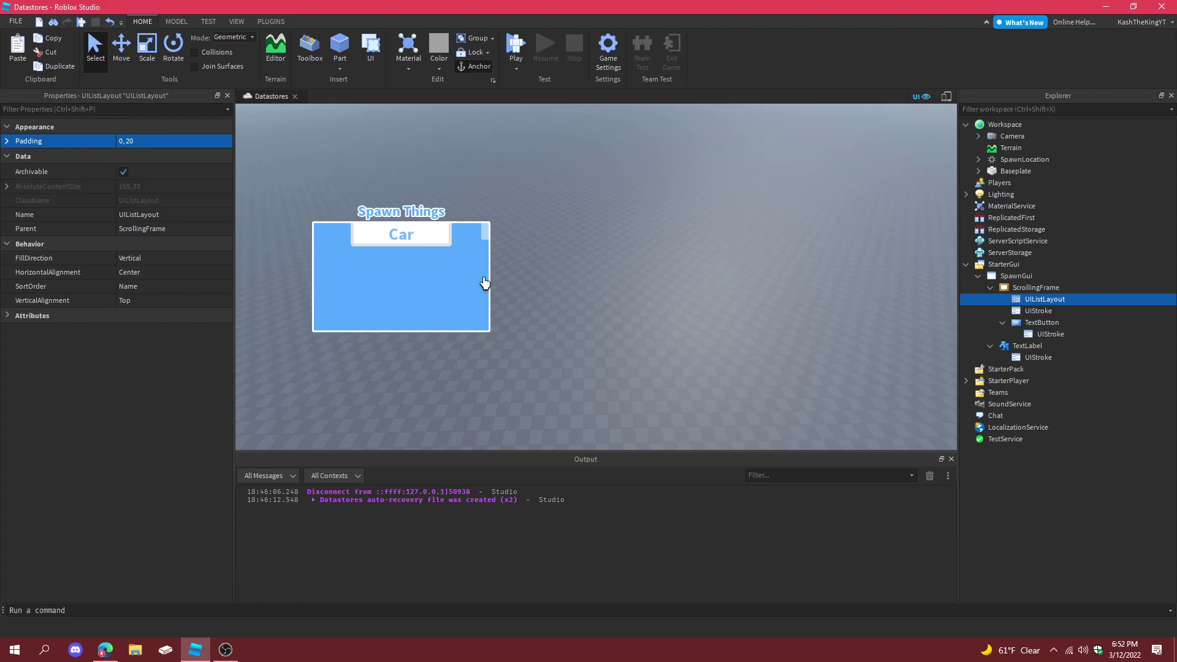
click(526, 286)
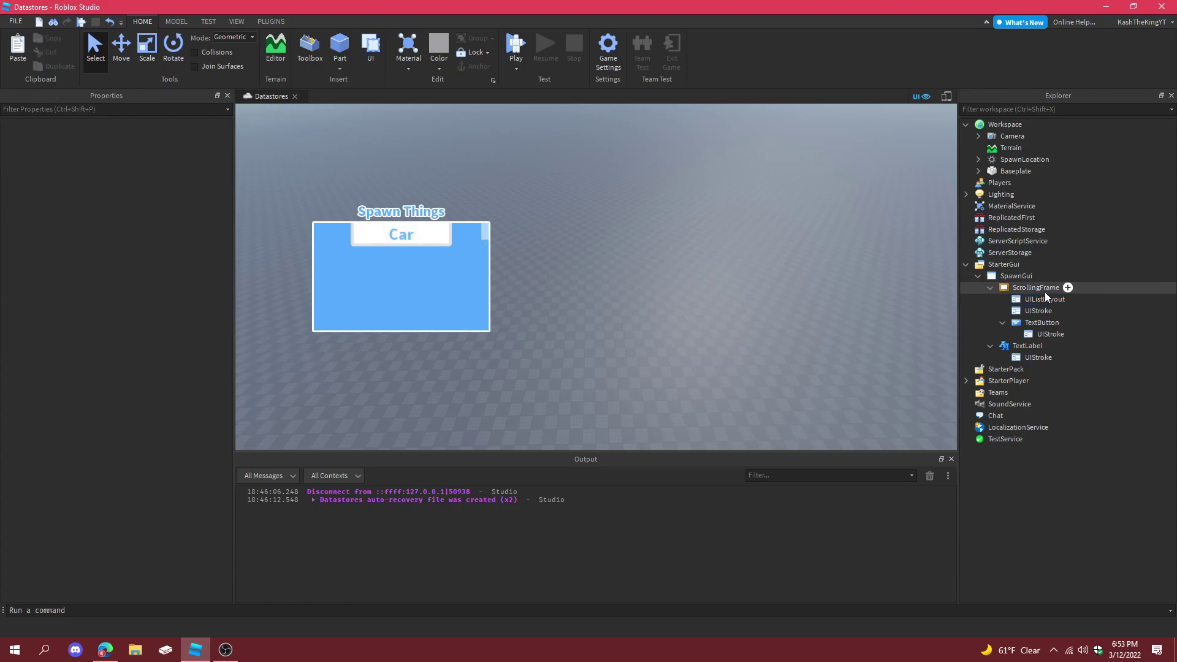
- Rename the TextButton inside the scrolling frame to Car
click(1032, 325)
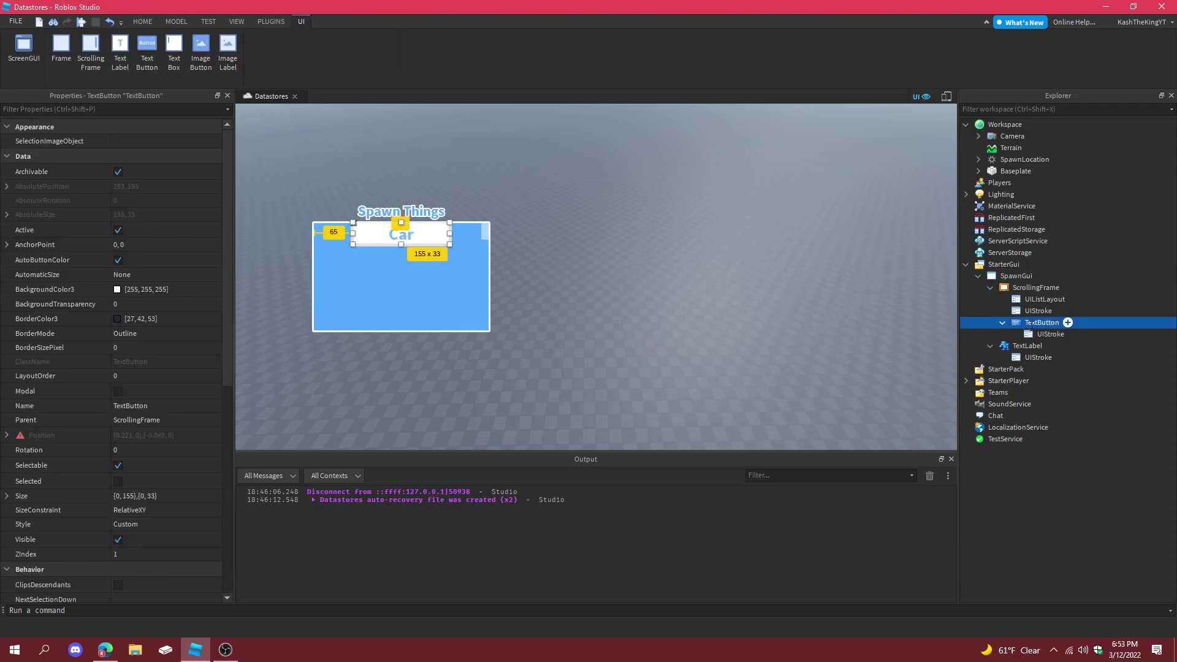
text(Car)
key(Return)
- Rename the TextLabel to Title and the ScrollingFrame to Frame
click(1025, 348)
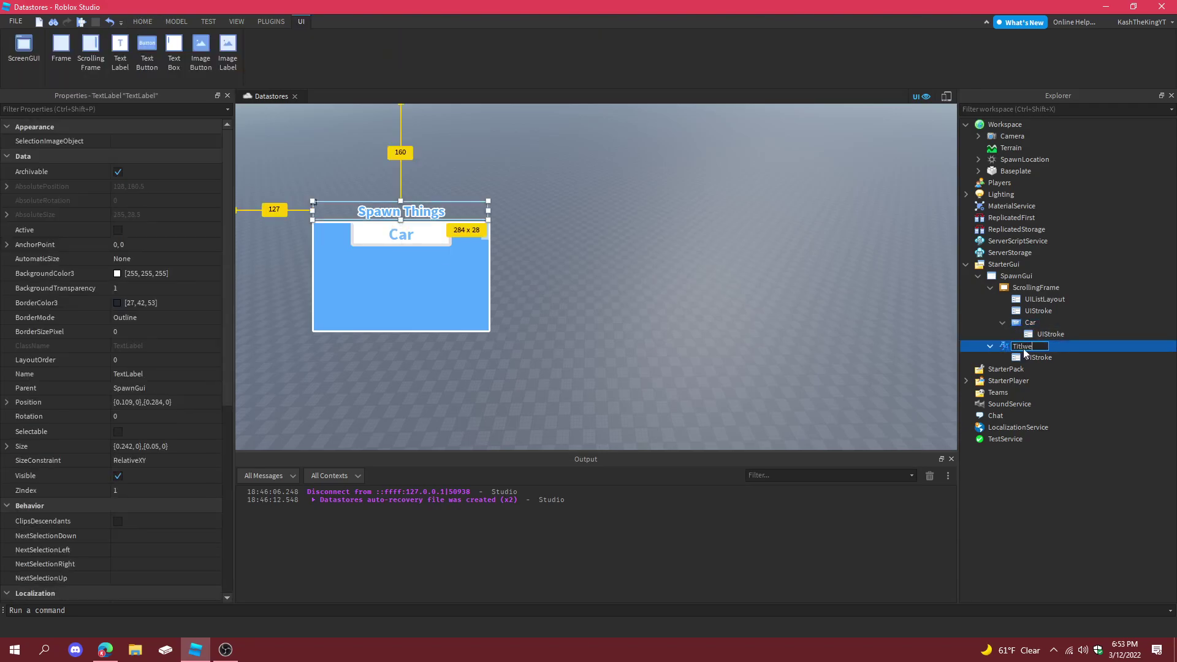
text(Titlwe)
key(Return)
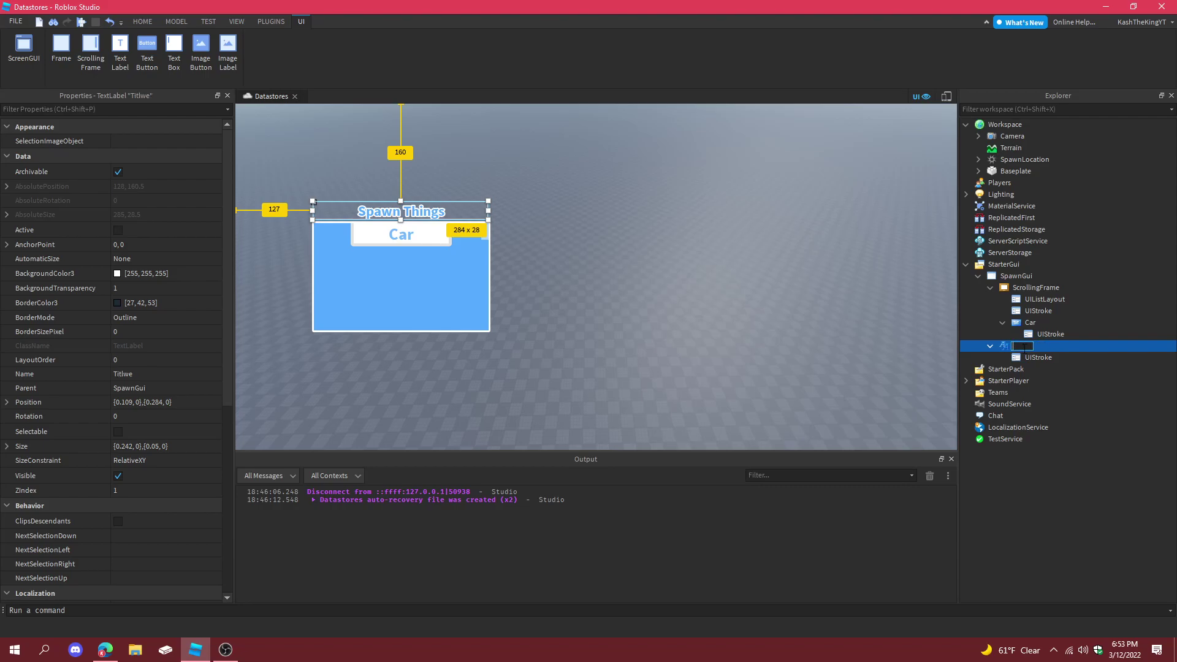
key(Return)
double_click(1035, 287)
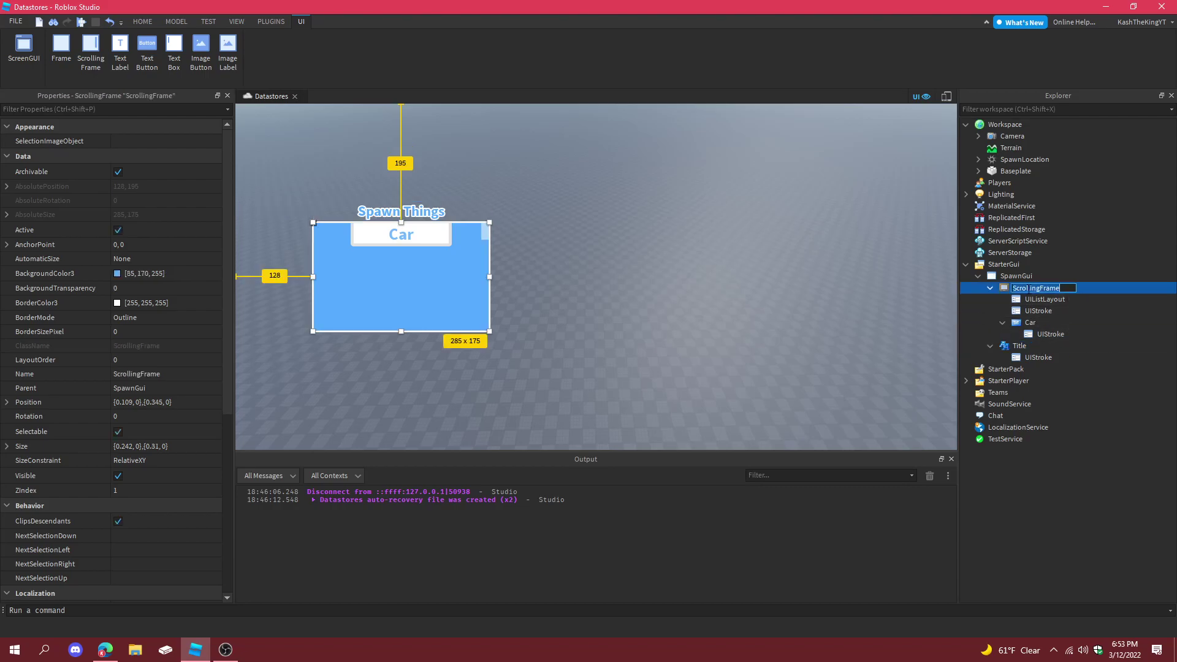
key(Return)
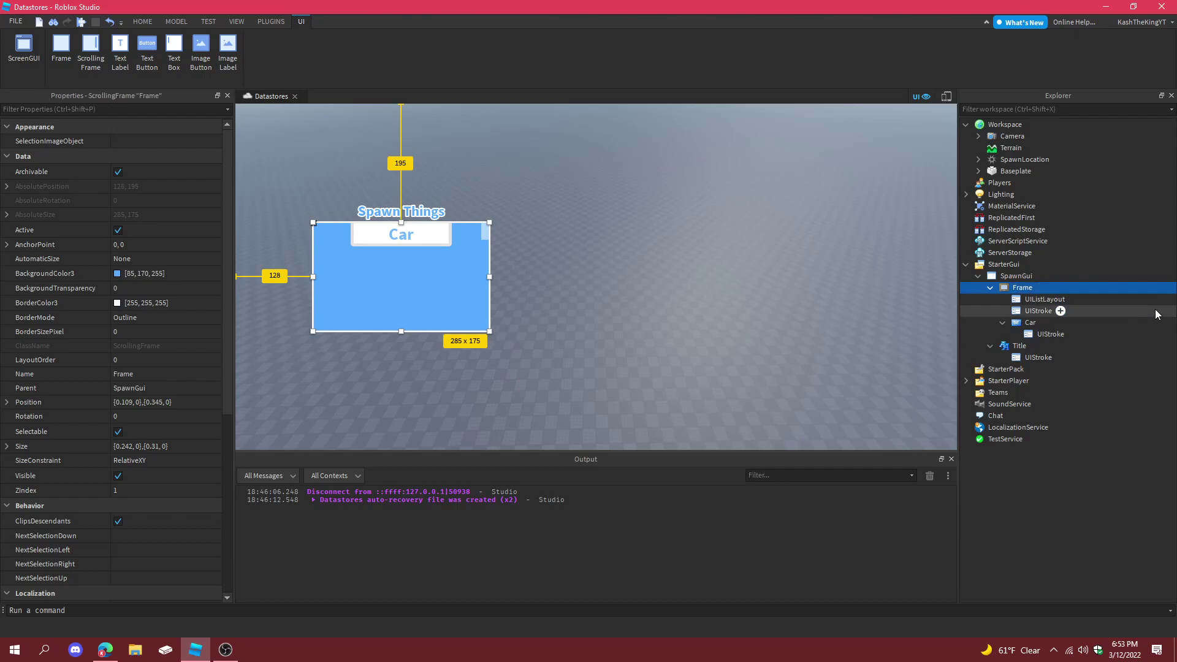
- Convert the position and size of Frame, its contents and Title to Scale units with AutoScale Lite's unit conversion
shift+click(1020, 345)
click(271, 21)
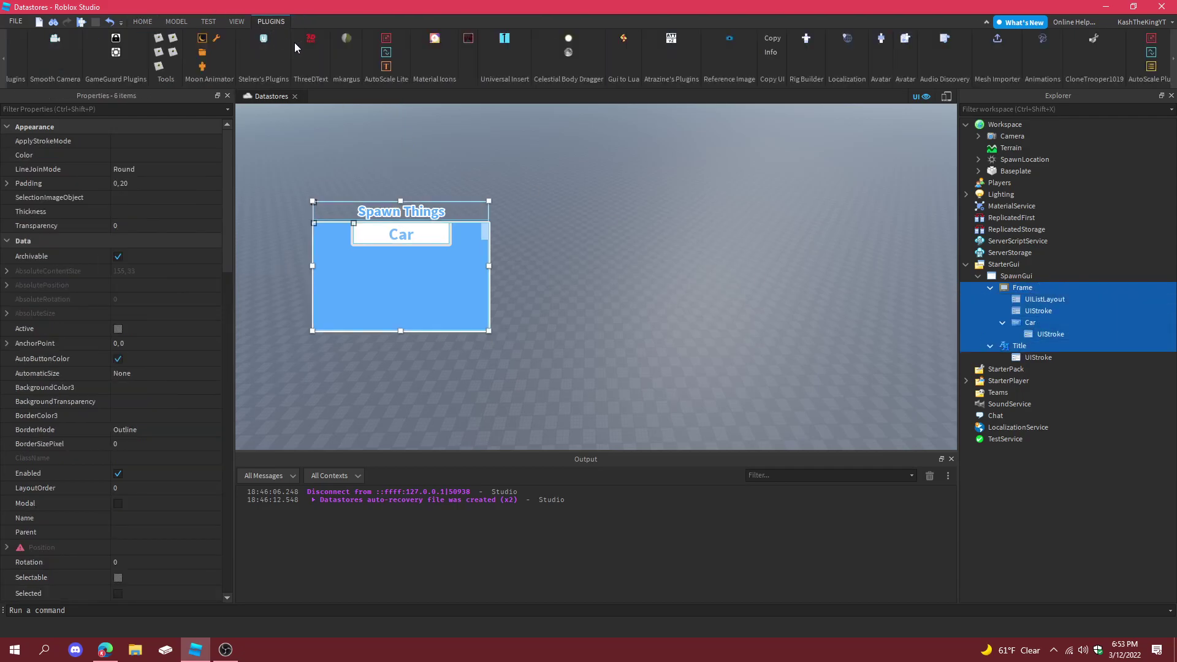
click(387, 54)
click(1003, 495)
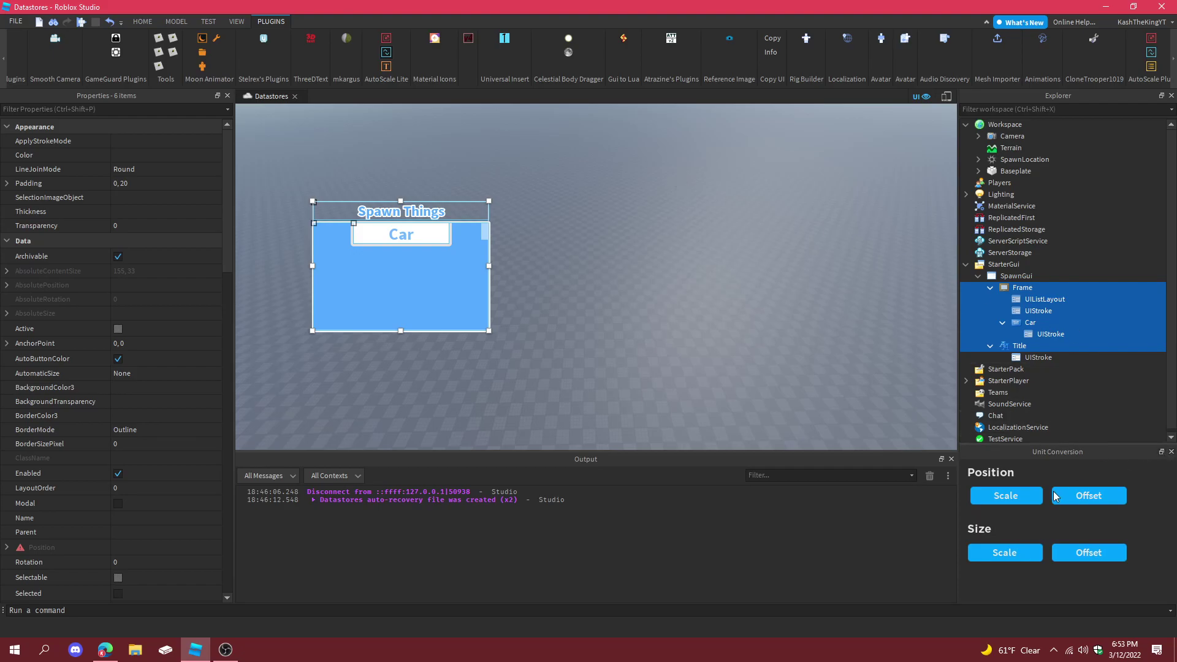
click(1023, 497)
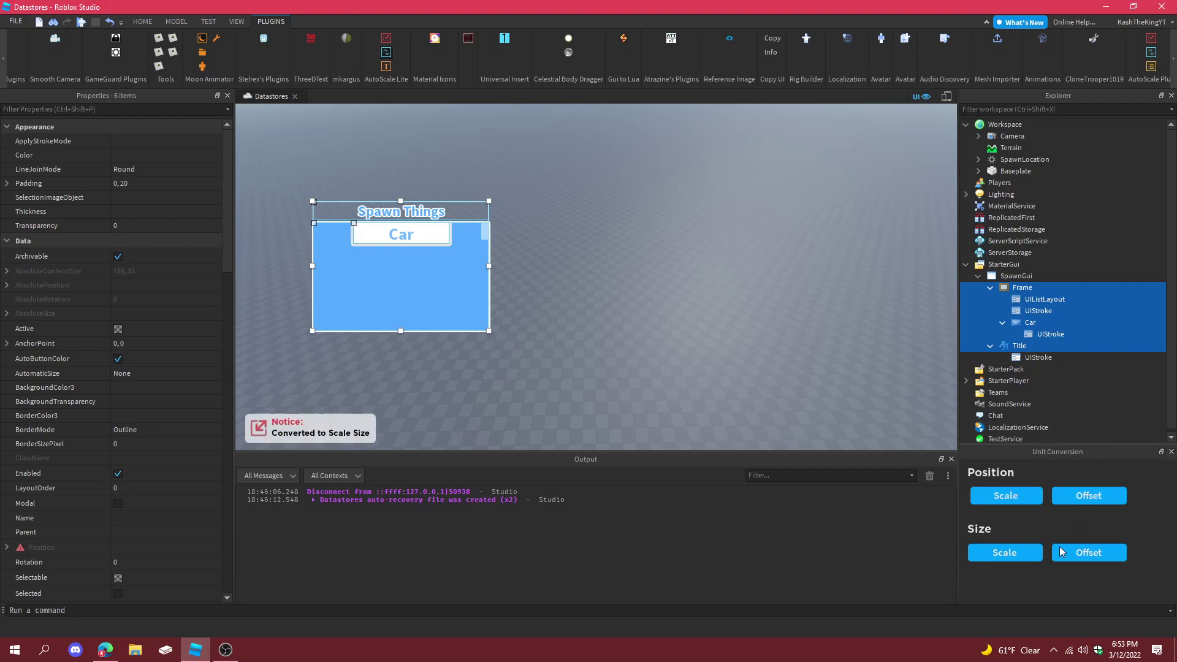
click(1169, 453)
click(657, 359)
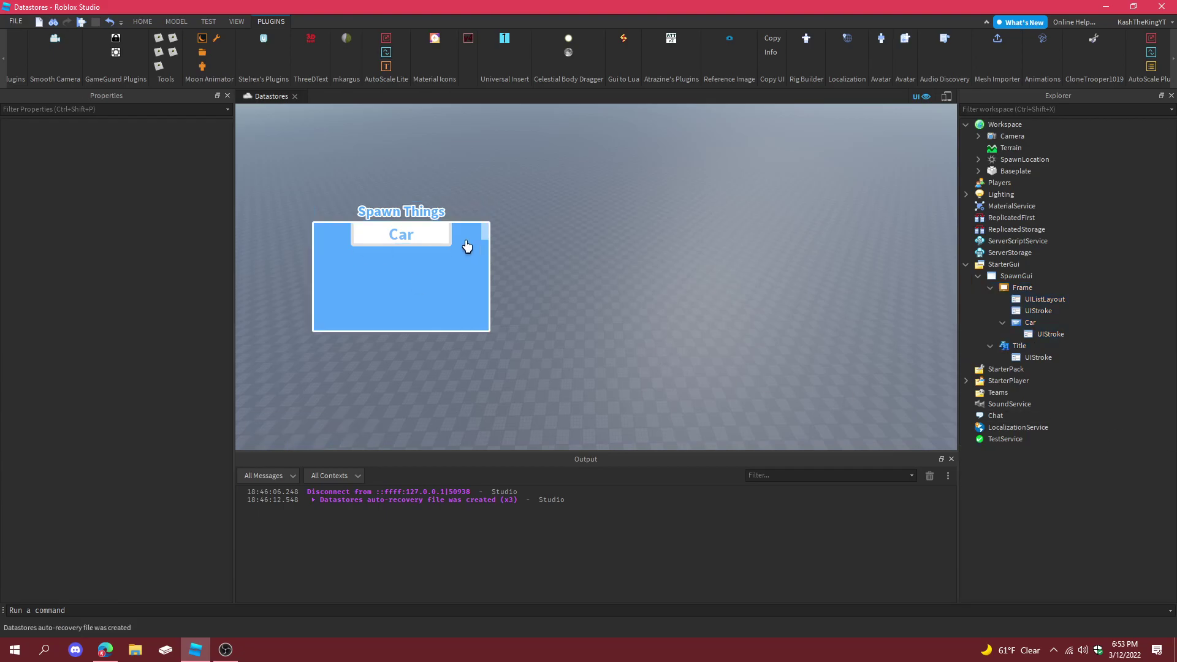
- Preview the GUI in the device emulator on iPhone 7, iPad 2 and Xbox One screens
click(143, 22)
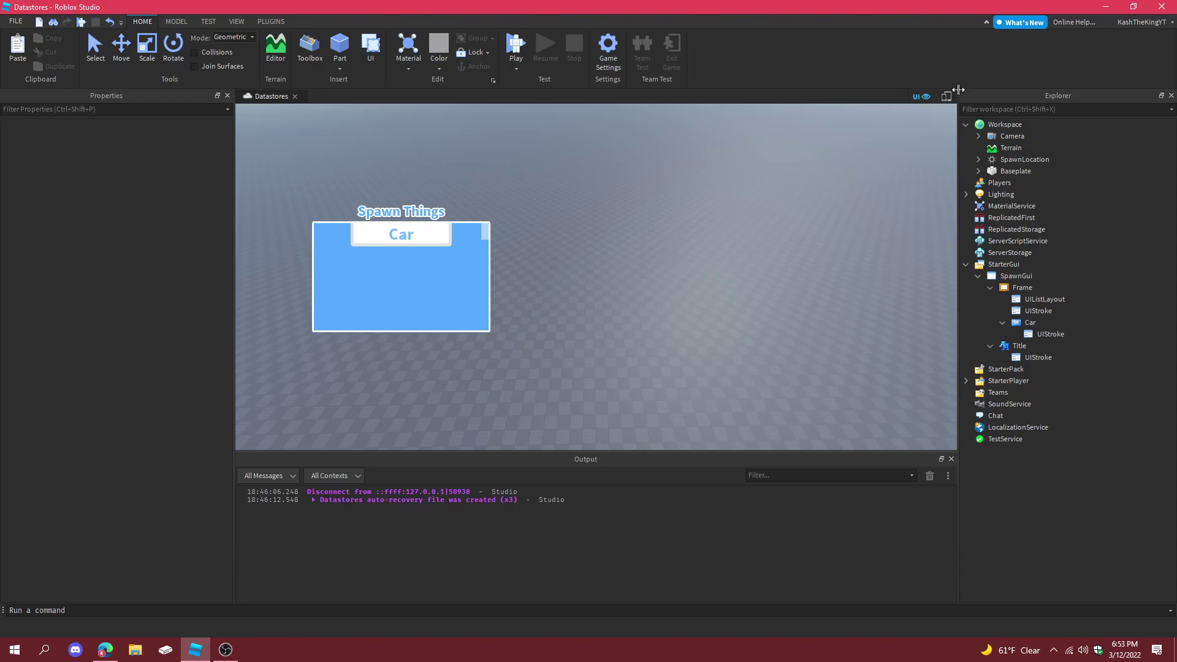
click(948, 96)
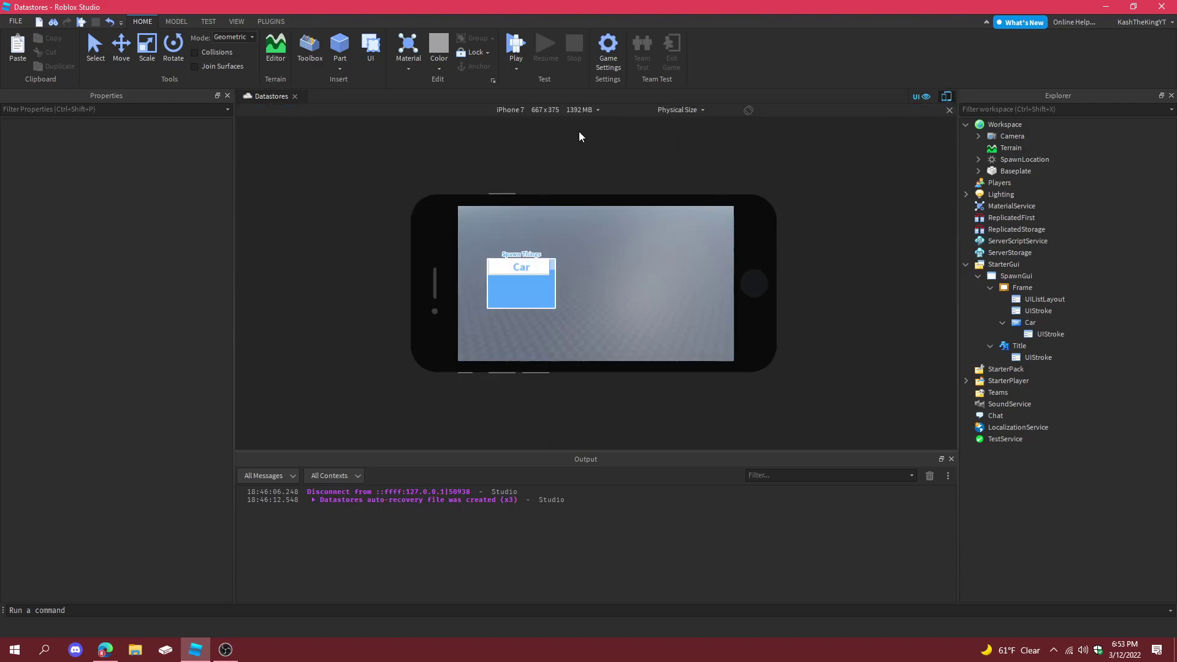
click(556, 110)
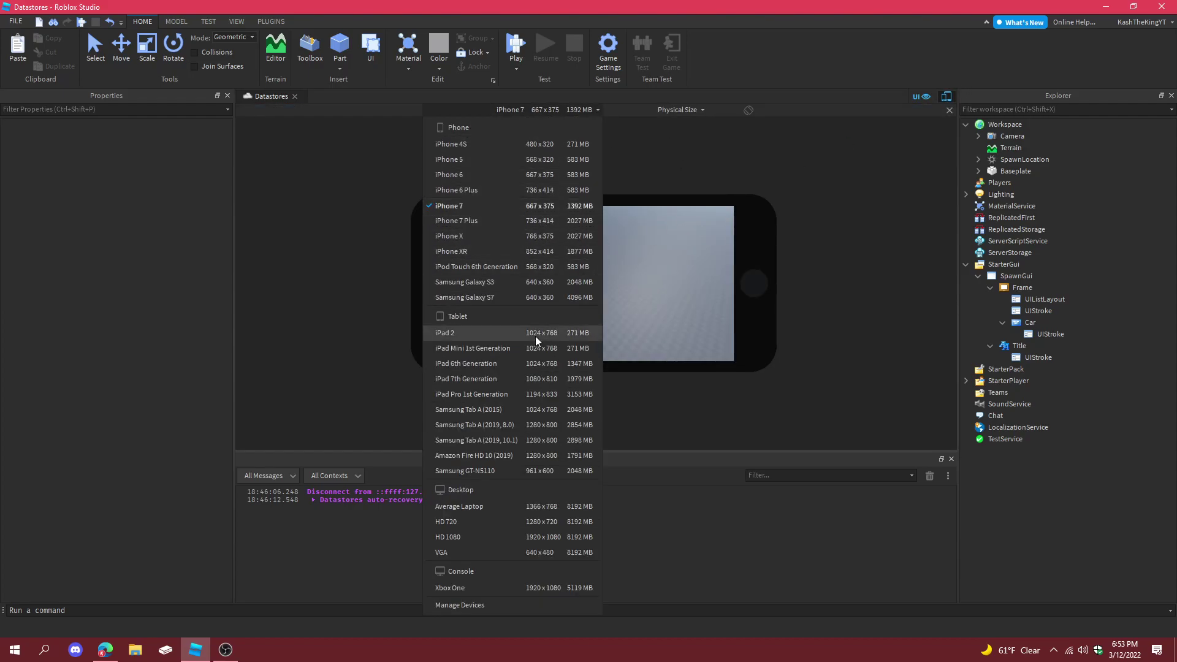
click(535, 334)
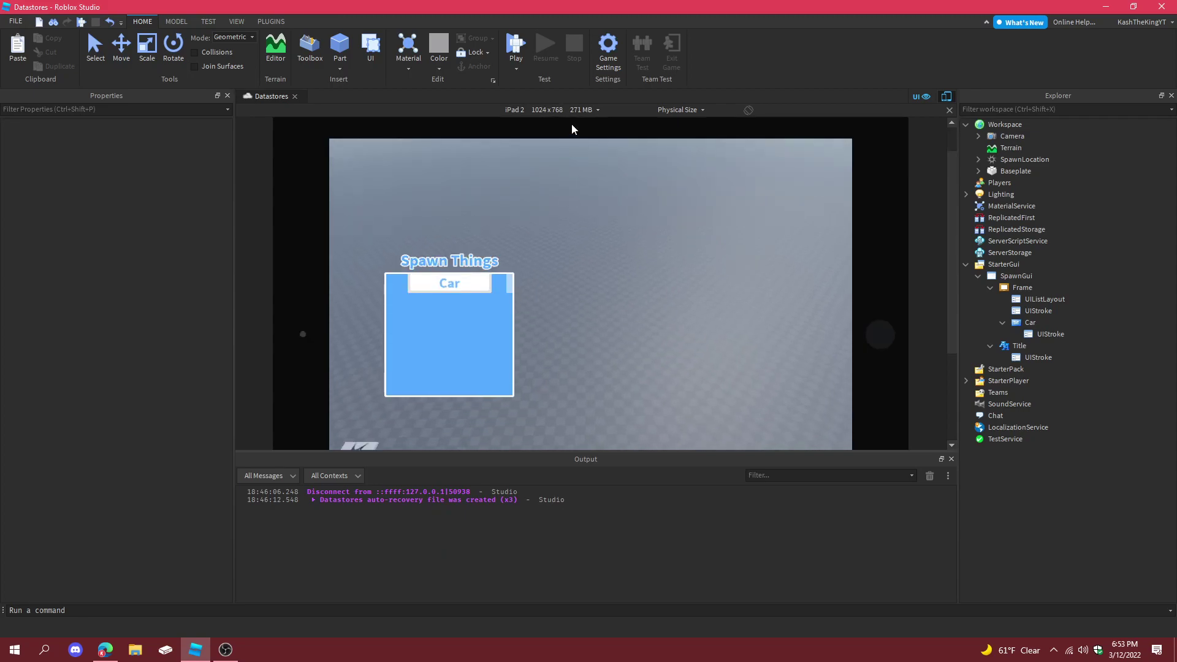
click(535, 112)
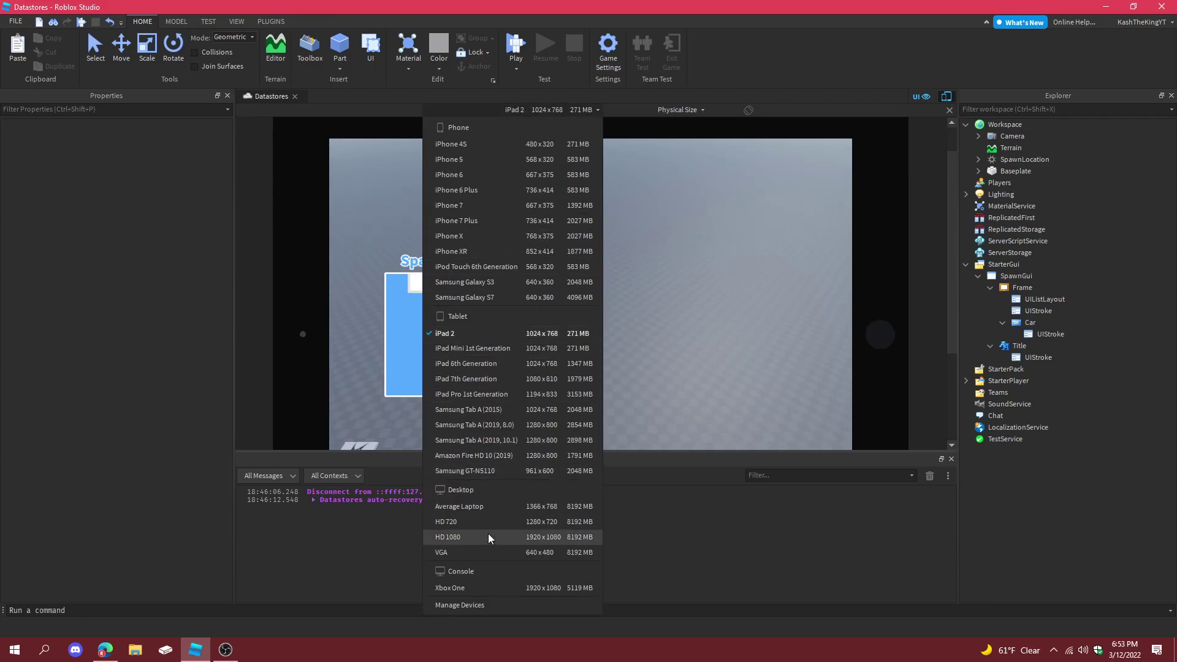
click(505, 587)
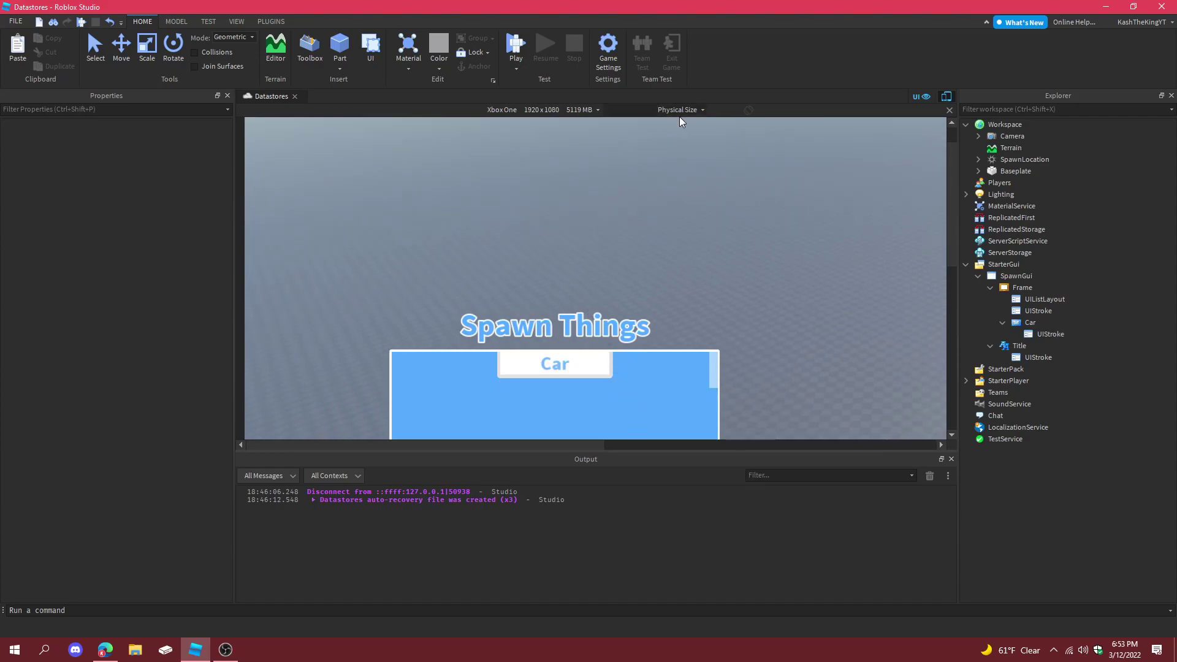
drag(954, 241, 964, 305)
- Check the GUI's scaling on iPhone 4S, VGA and Average Laptop screens, and close the device emulator
click(553, 112)
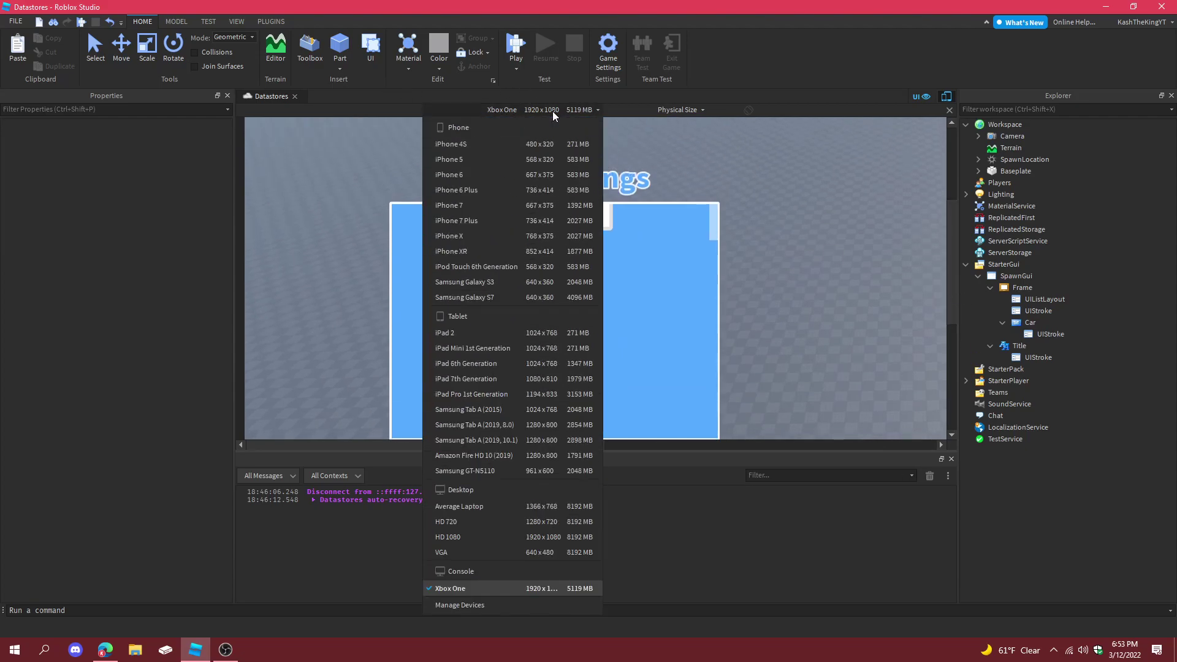
click(508, 144)
click(547, 109)
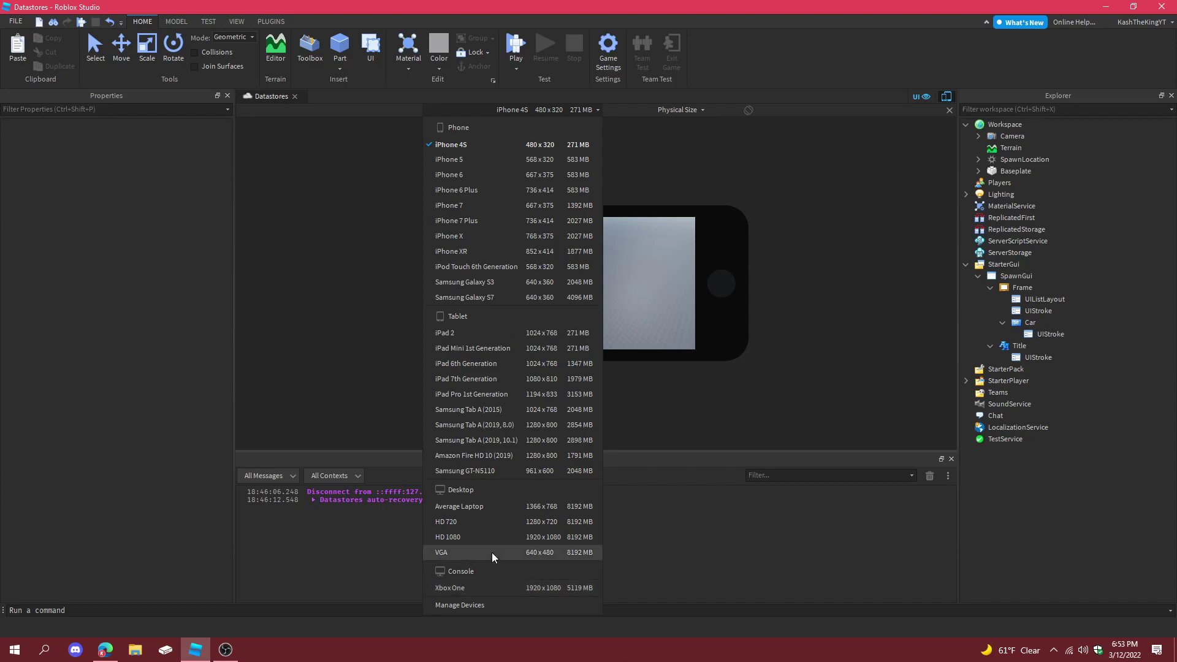
click(492, 552)
click(548, 110)
click(560, 503)
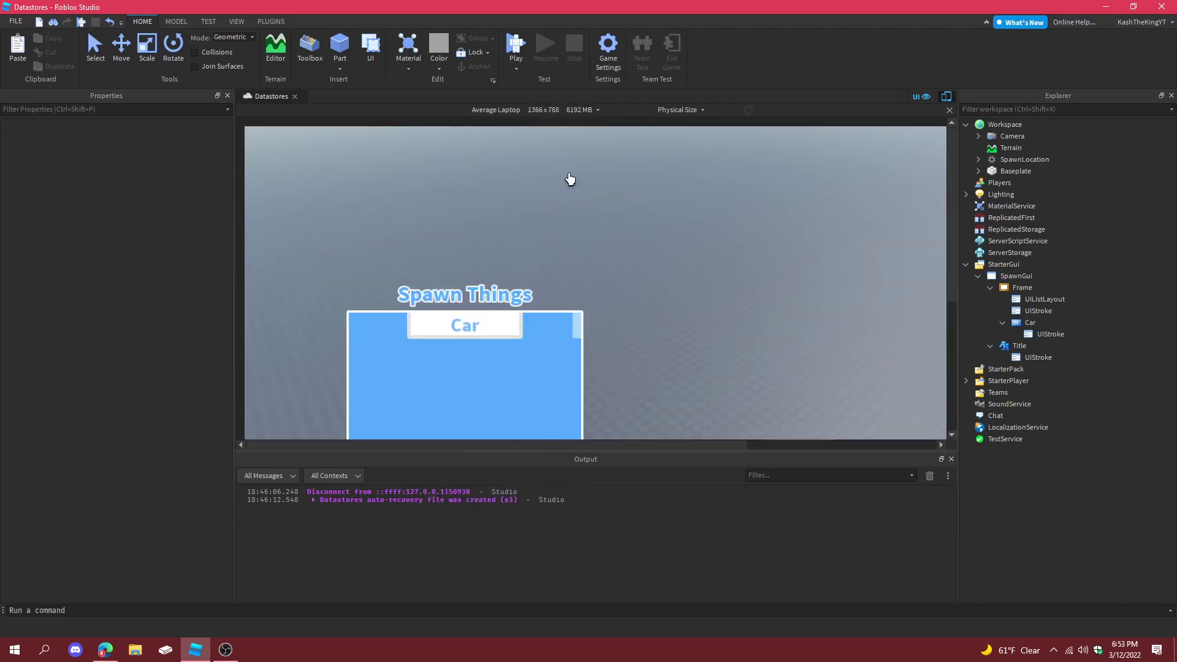
click(560, 113)
click(645, 334)
click(946, 98)
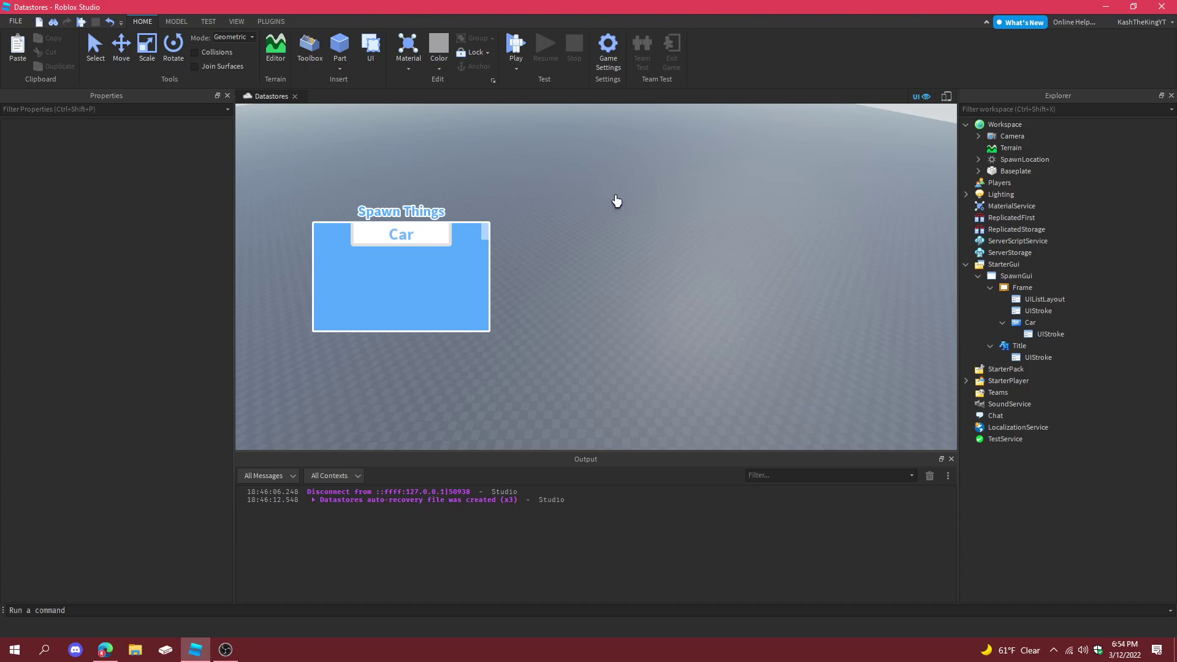
- Add a LocalScript to SpawnGui and return to the viewport of the Datastores place
click(1037, 280)
click(1036, 280)
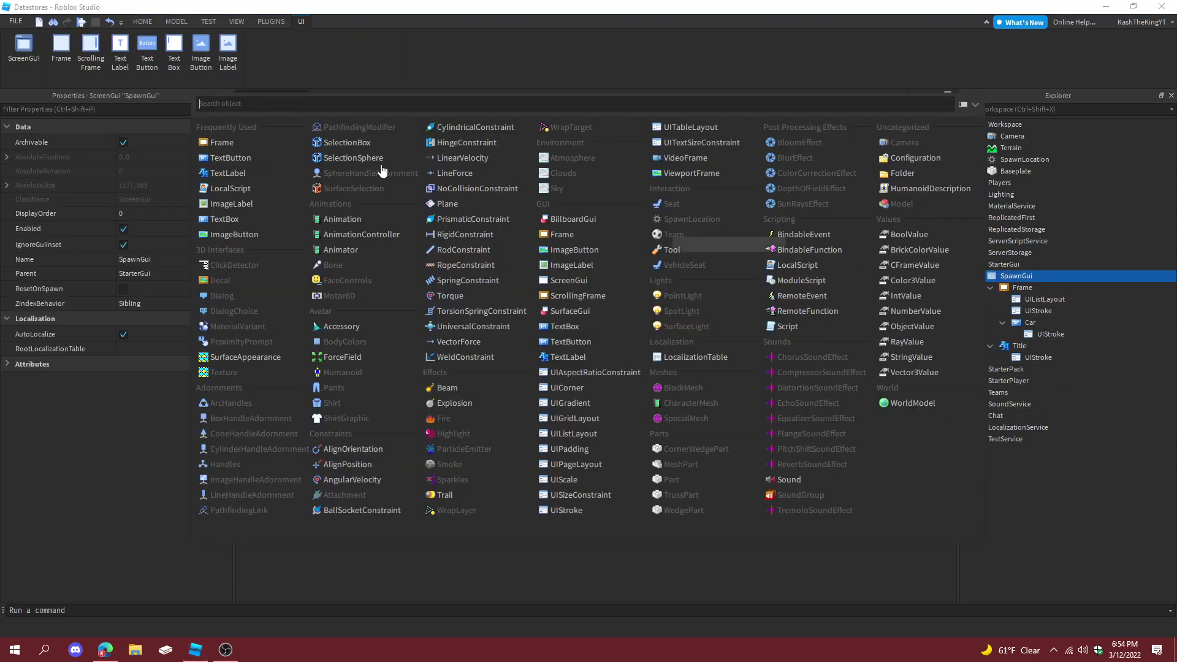
click(248, 189)
click(268, 97)
click(564, 182)
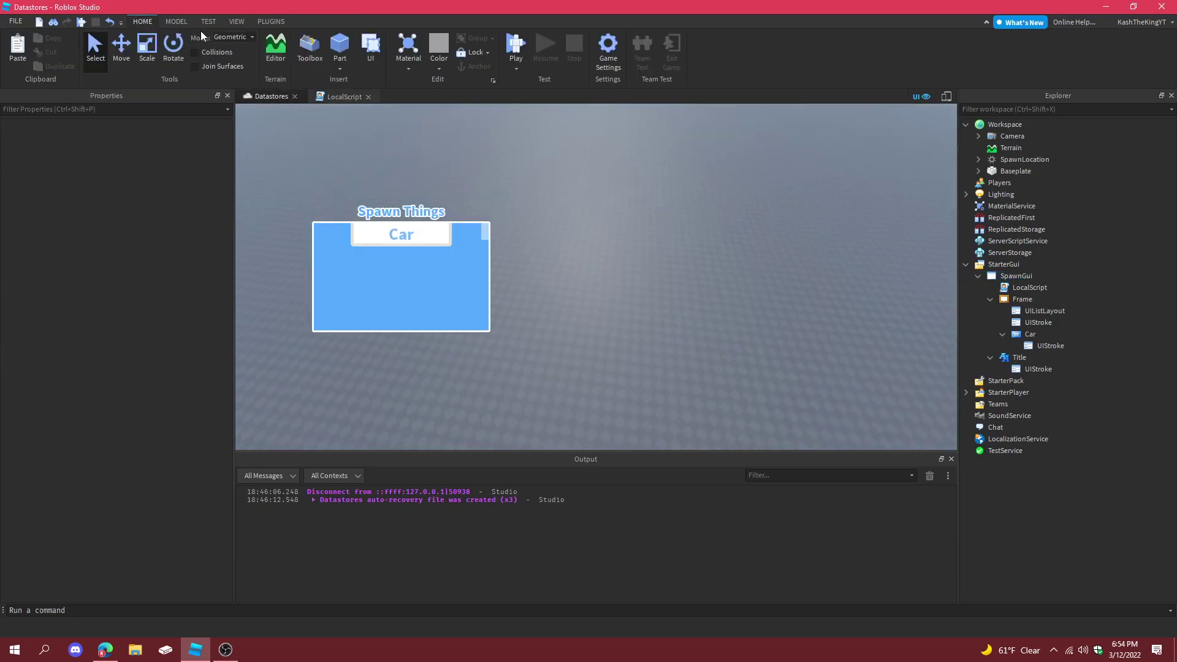
- Open the Toolbox and switch its category to Models
click(309, 46)
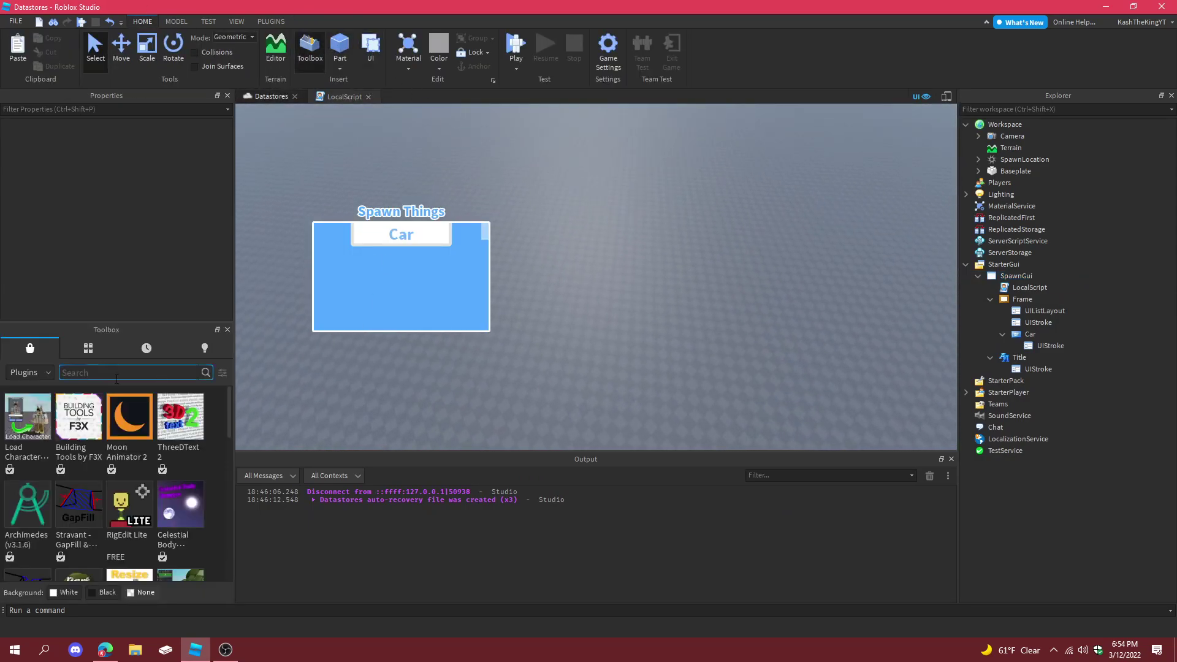
click(29, 372)
click(24, 388)
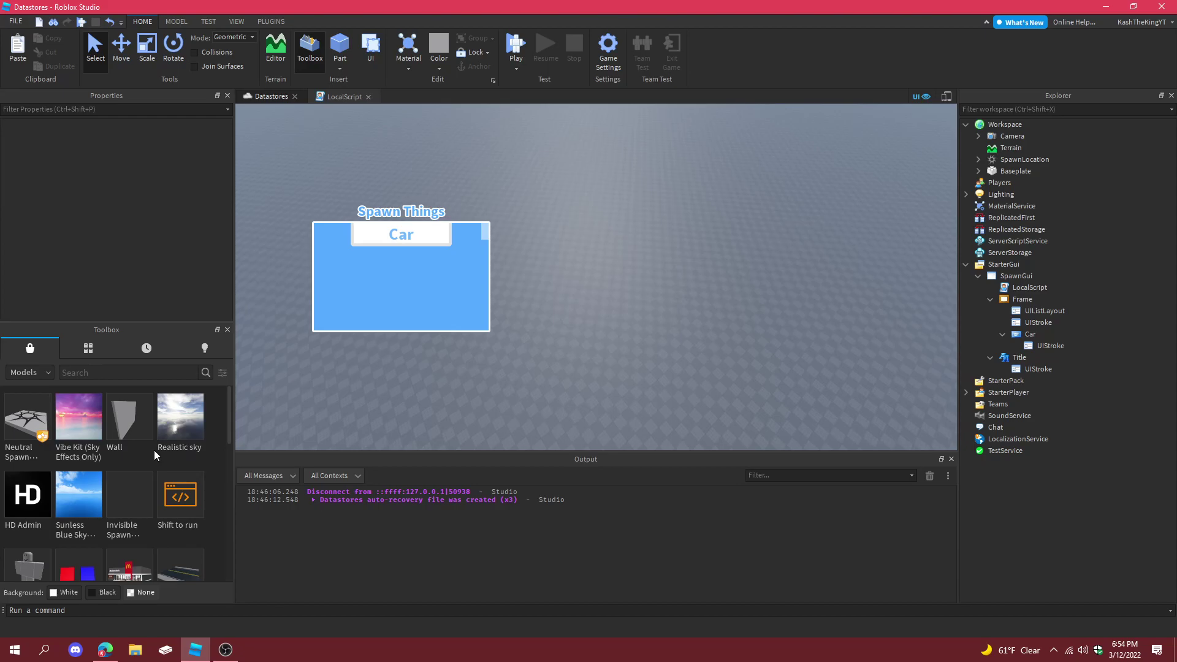
- Browse the model listing, insert the pink Car model into the workspace and focus on it
scroll(153, 450, down, 5)
mouse_move(79, 481)
scroll(78, 480, down, 6)
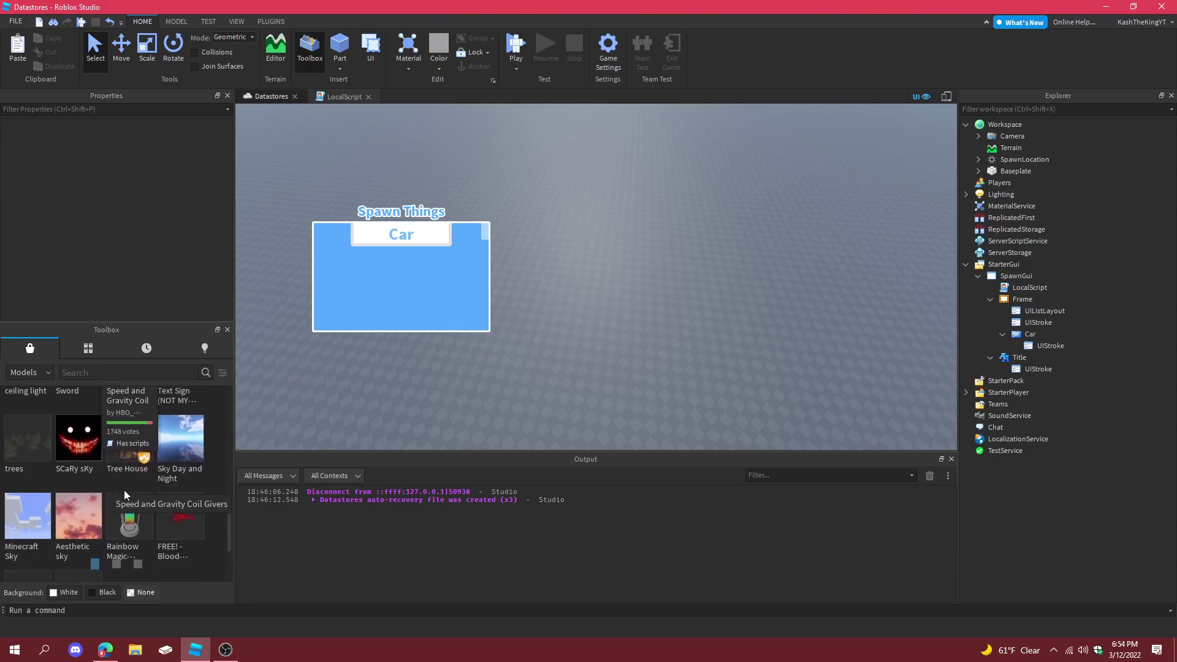
scroll(124, 491, down, 8)
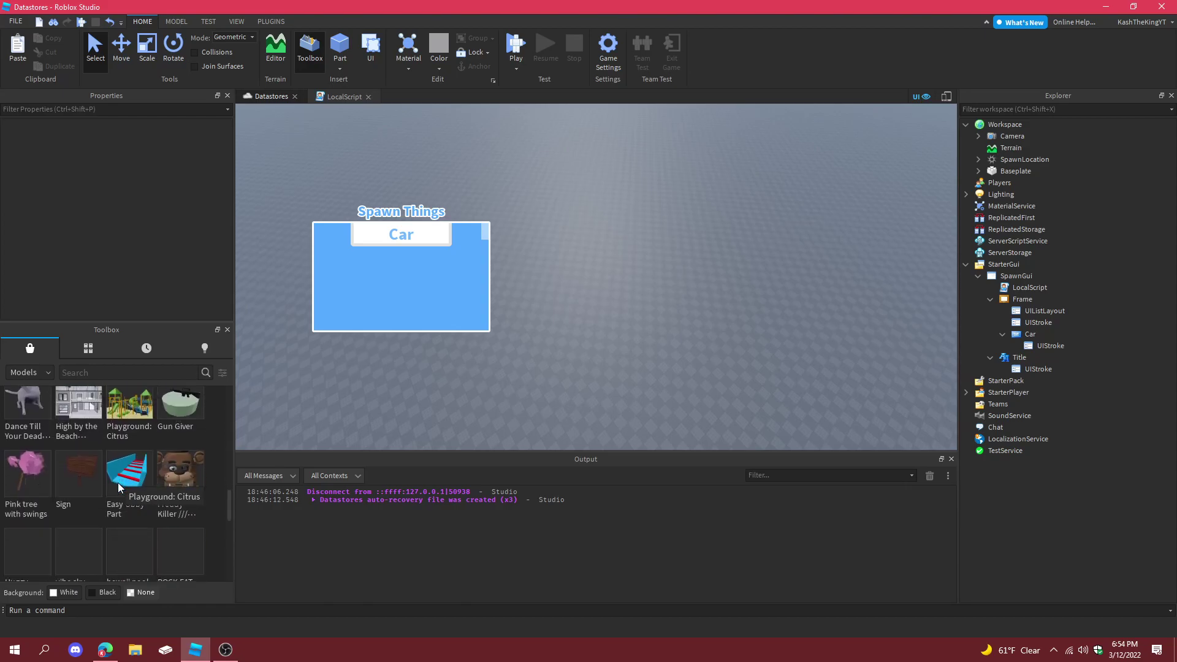
scroll(118, 483, down, 4)
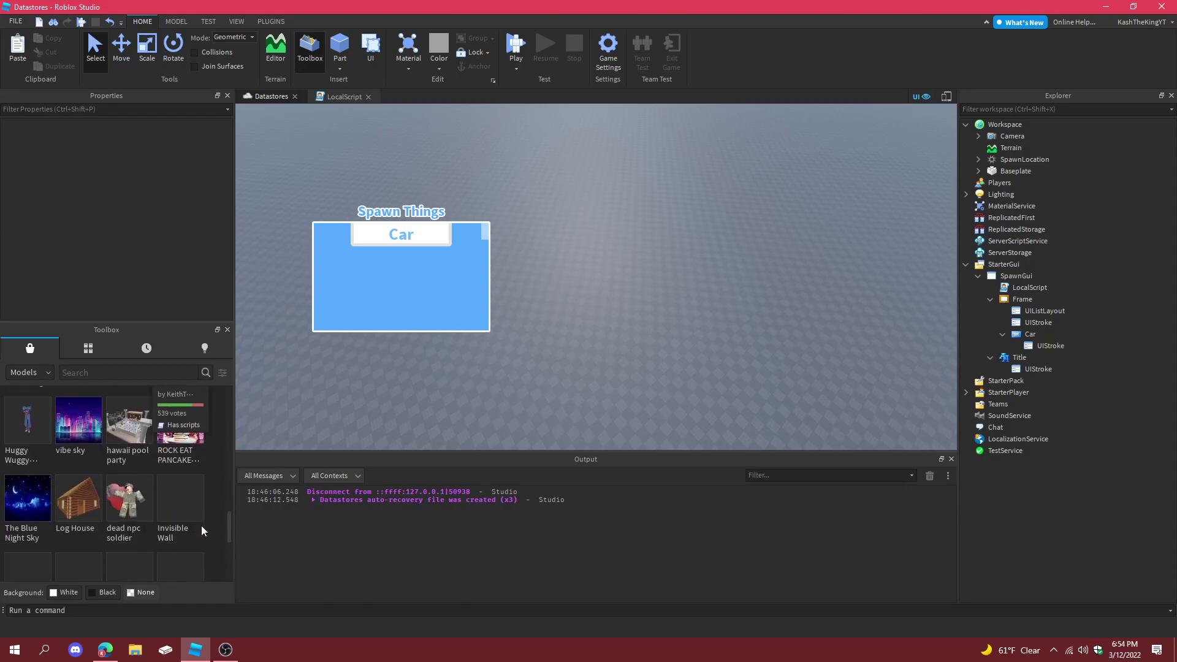
scroll(201, 524, down, 3)
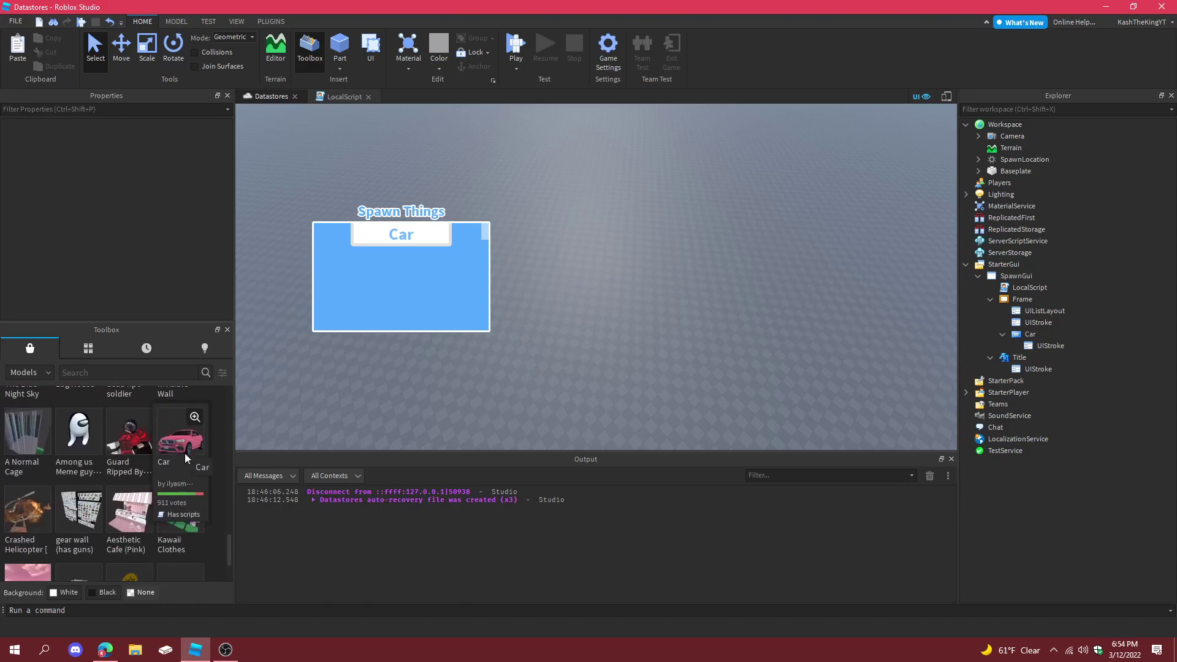
drag(185, 454, 593, 382)
scroll(592, 382, up, 10)
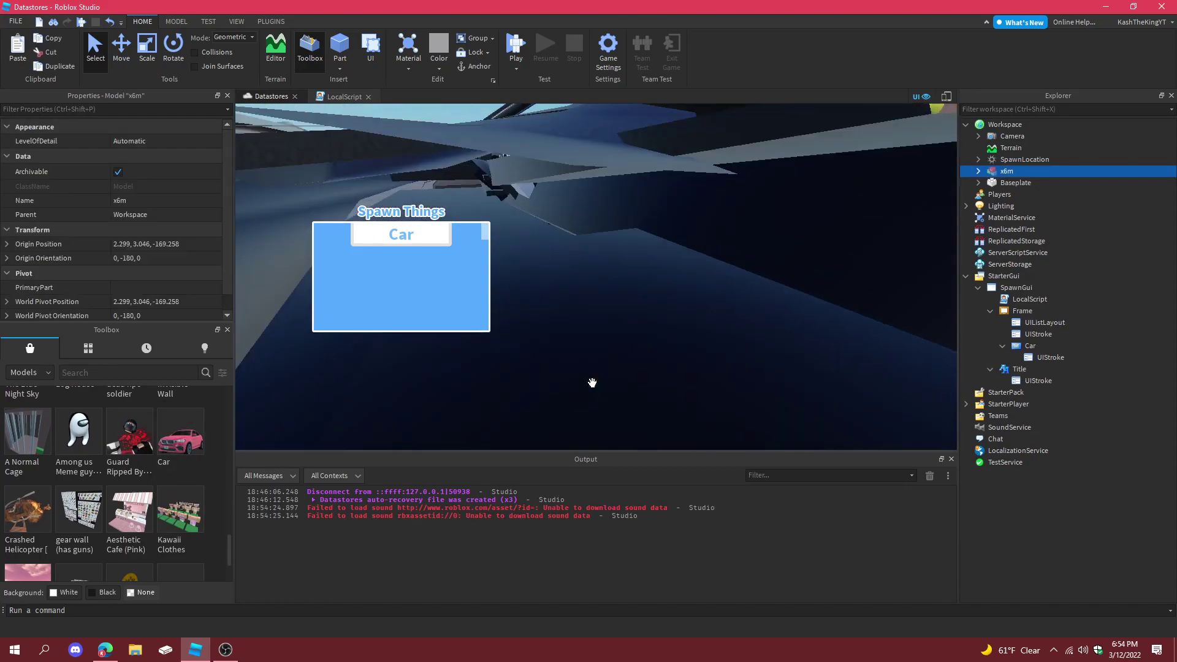
scroll(593, 382, up, 2)
key(f)
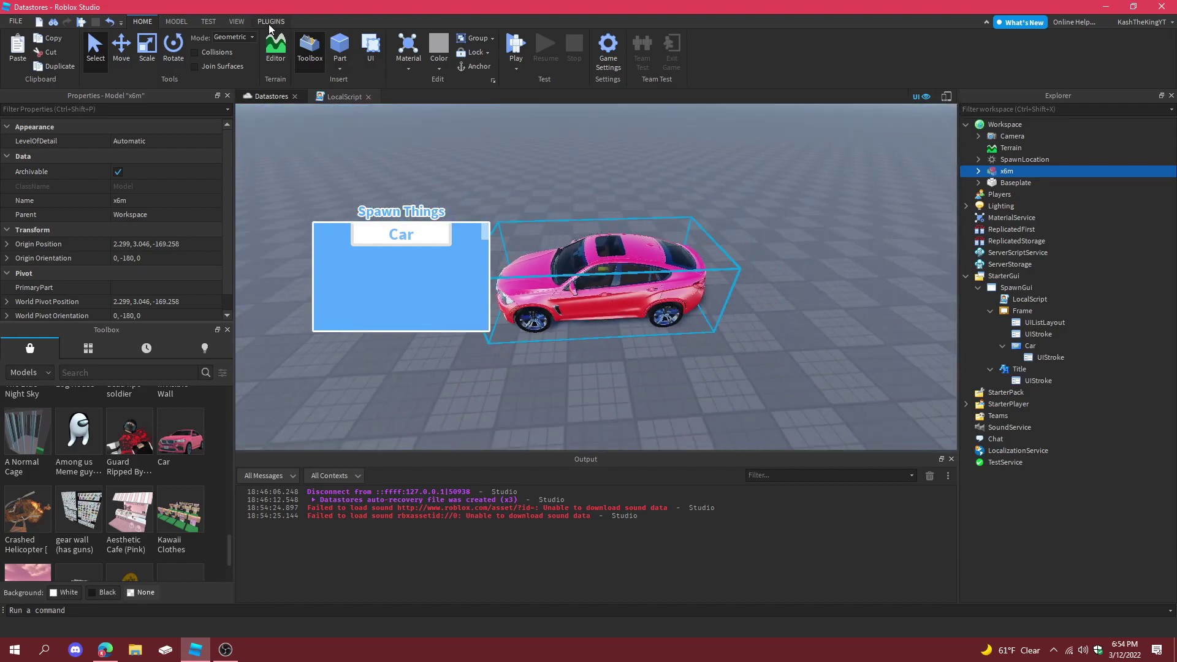
- Scan the game's scripts with GameGuard Anti Virus and remove the x6m car model from the workspace
click(270, 24)
click(116, 40)
click(780, 123)
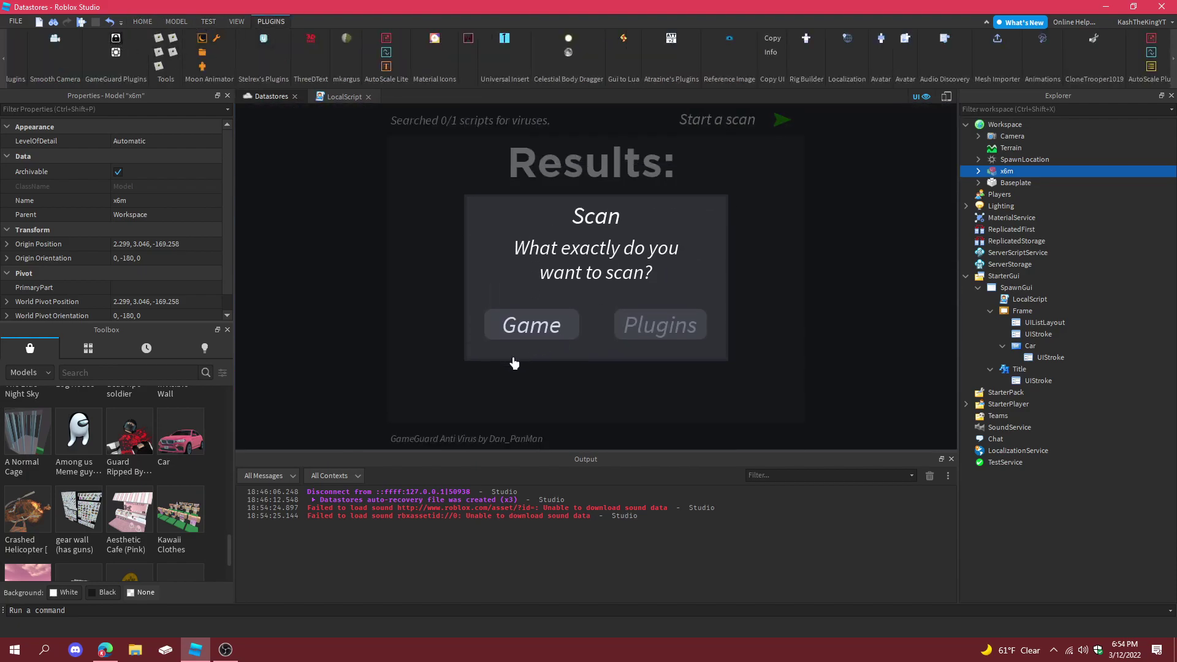
click(506, 329)
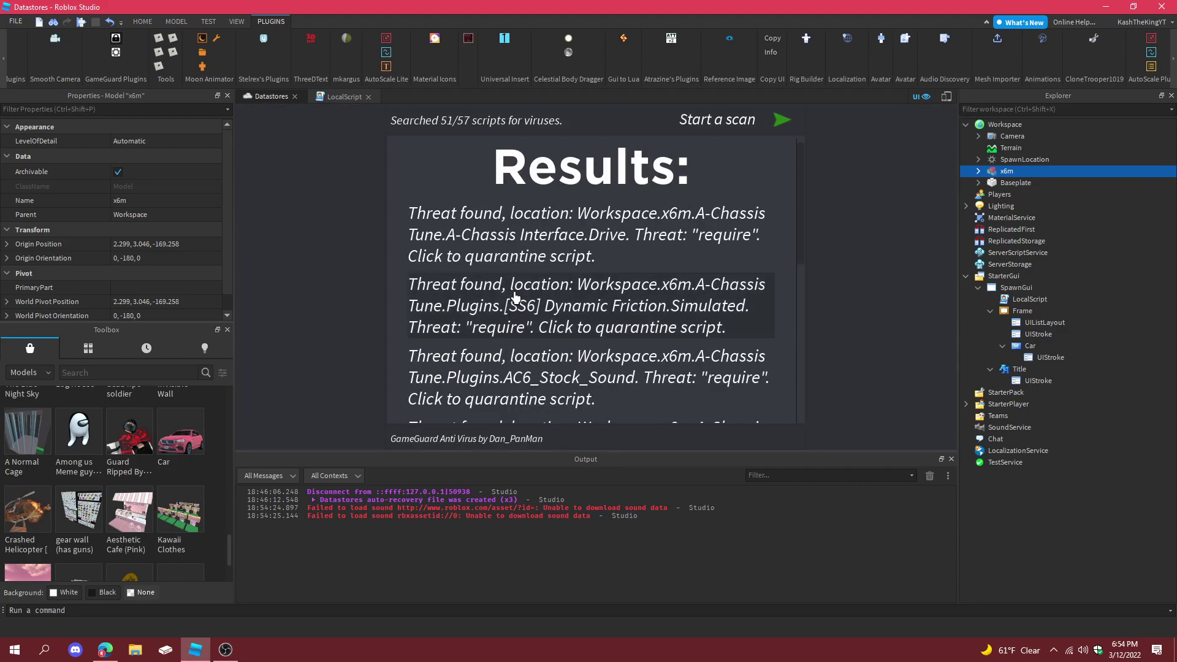
click(723, 239)
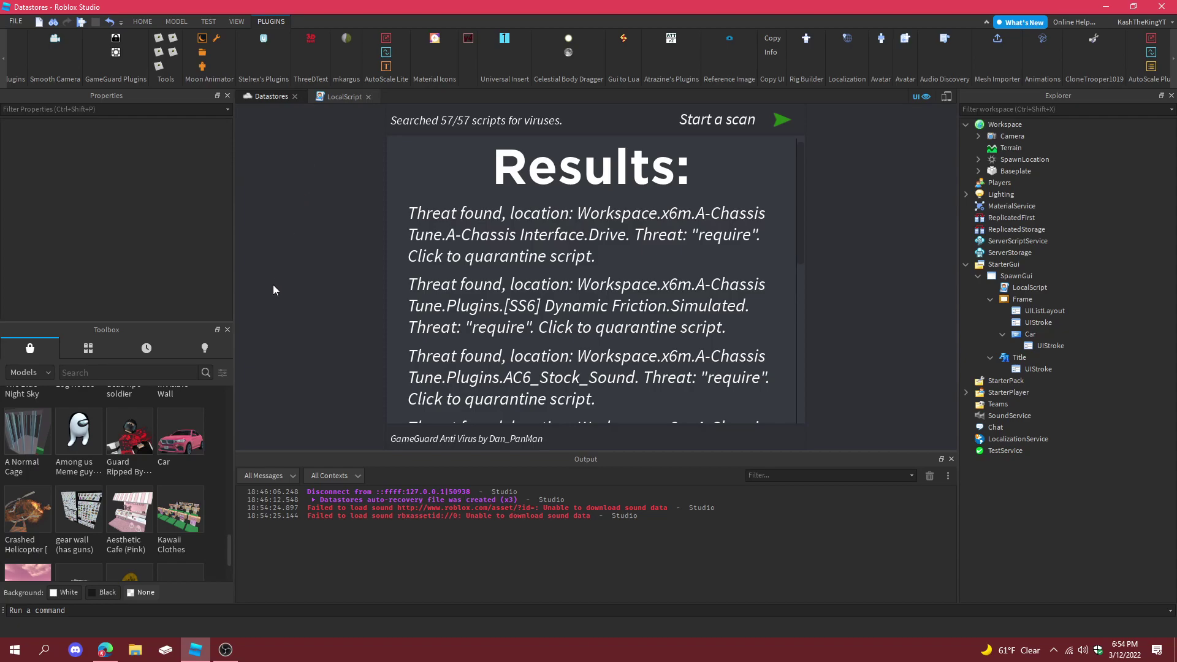
- Search the Toolbox models for "zombie" and insert the Drooling Zombie
scroll(171, 448, down, 3)
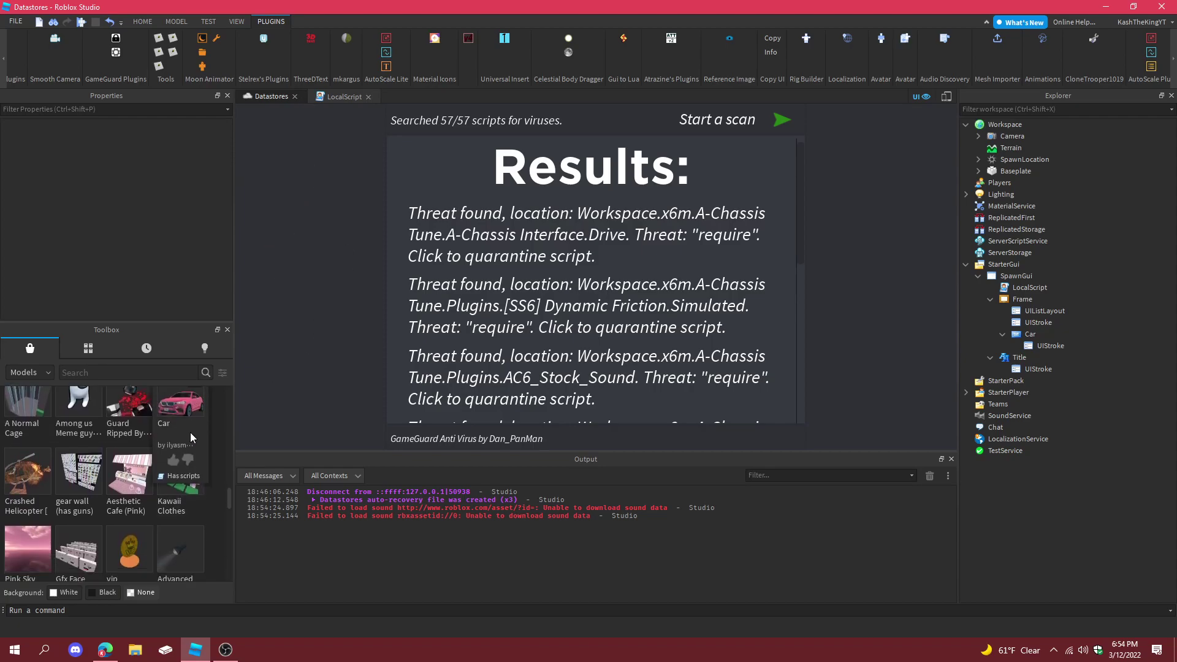
scroll(191, 434, down, 10)
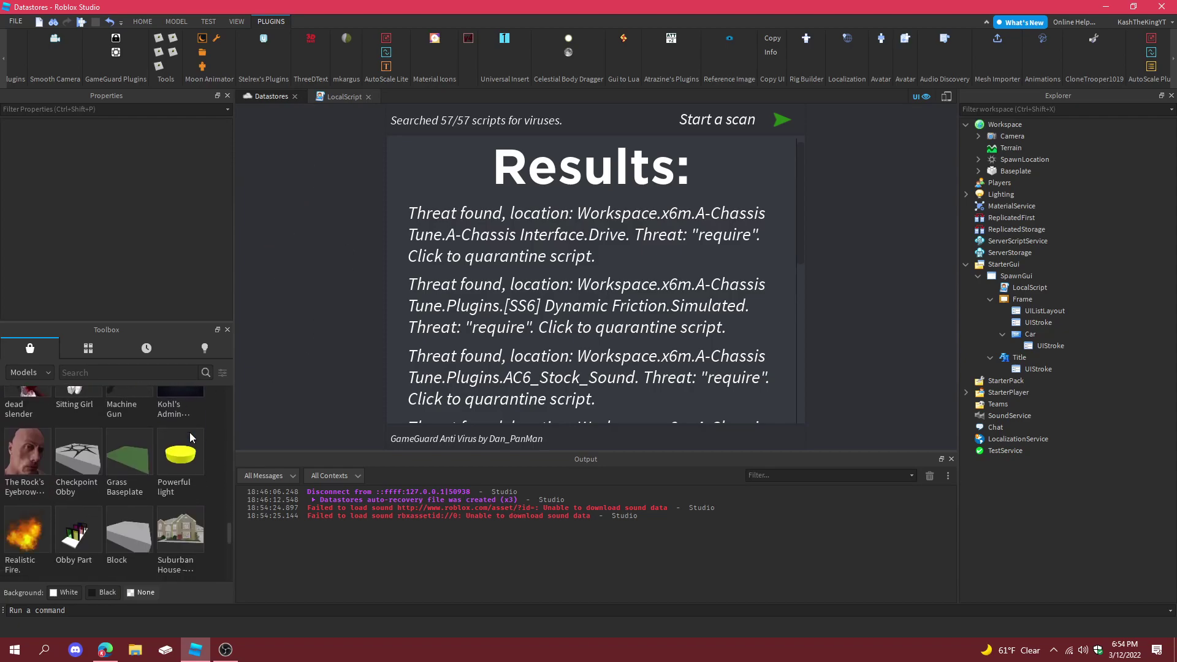
scroll(190, 435, down, 5)
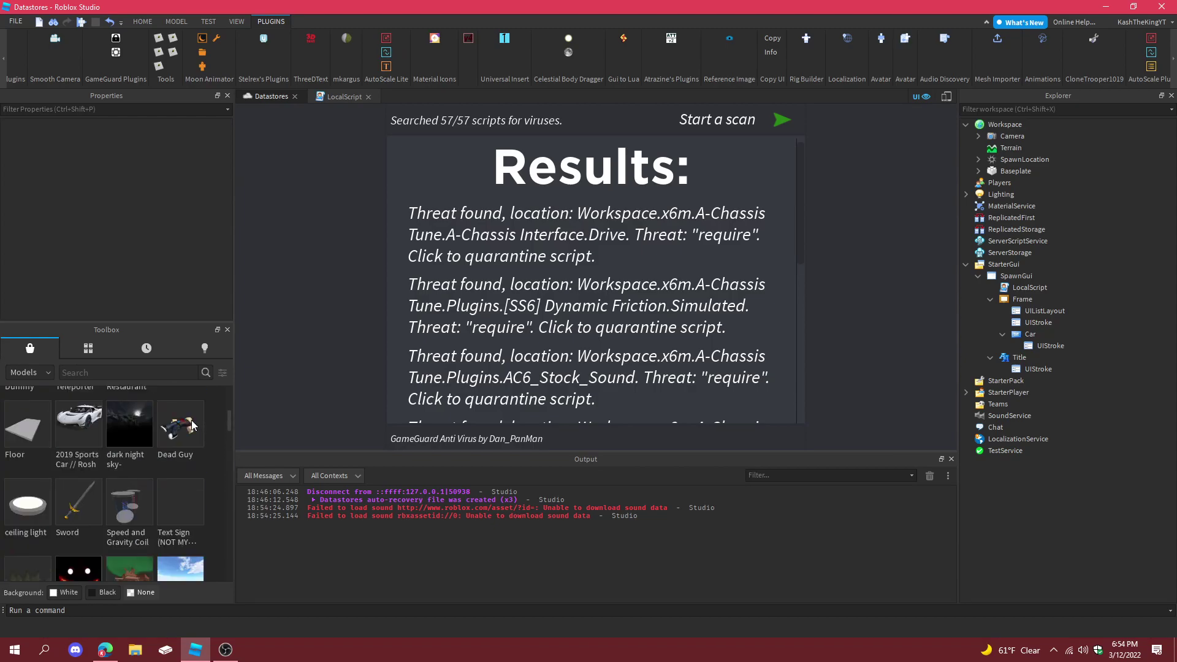
click(85, 372)
mouse_move(79, 424)
text(zombie)
key(Return)
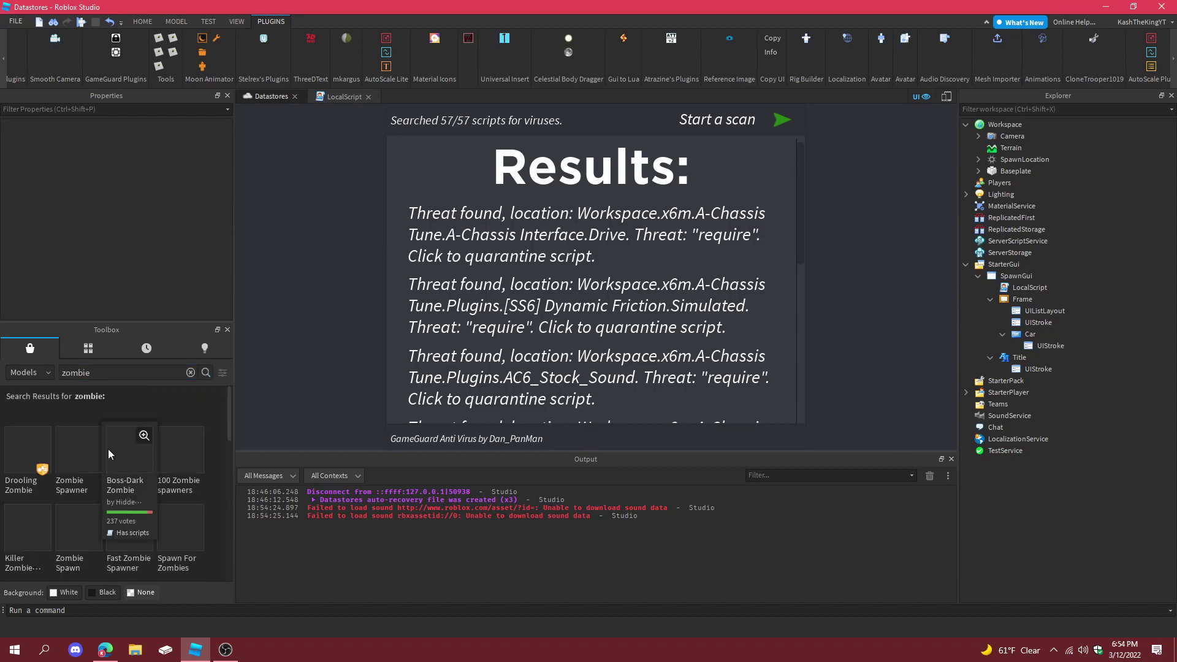
click(28, 450)
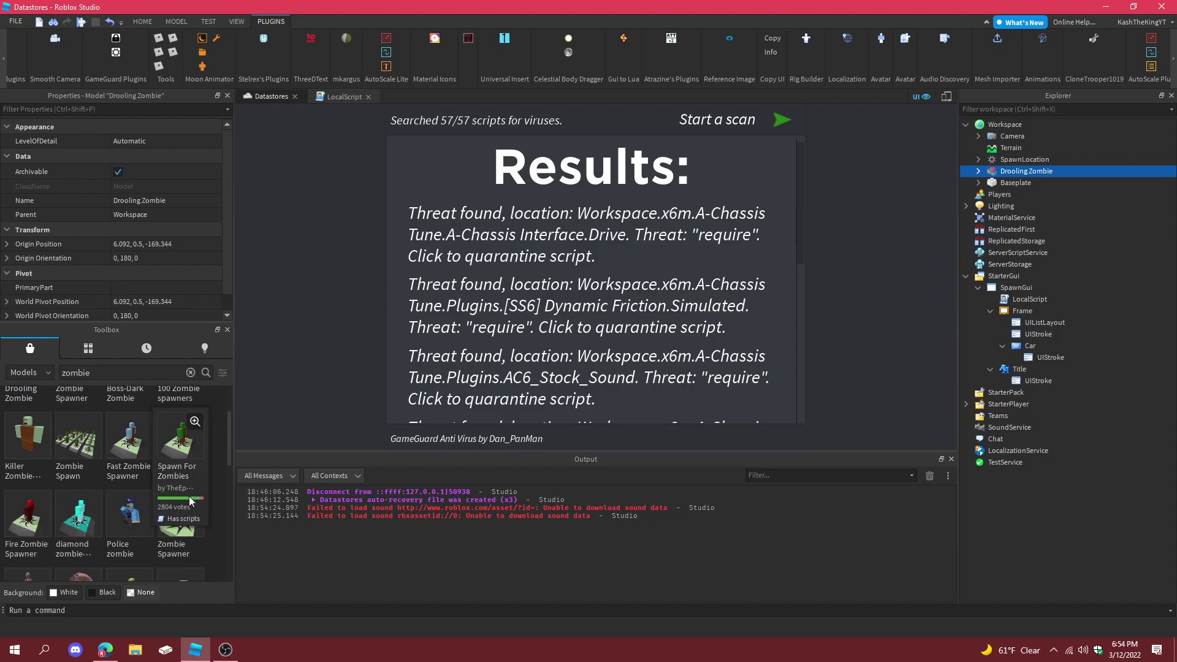
- Search the Toolbox models for "tree", insert the Pine Tree and close the Toolbox
click(101, 372)
text(tree)
key(Return)
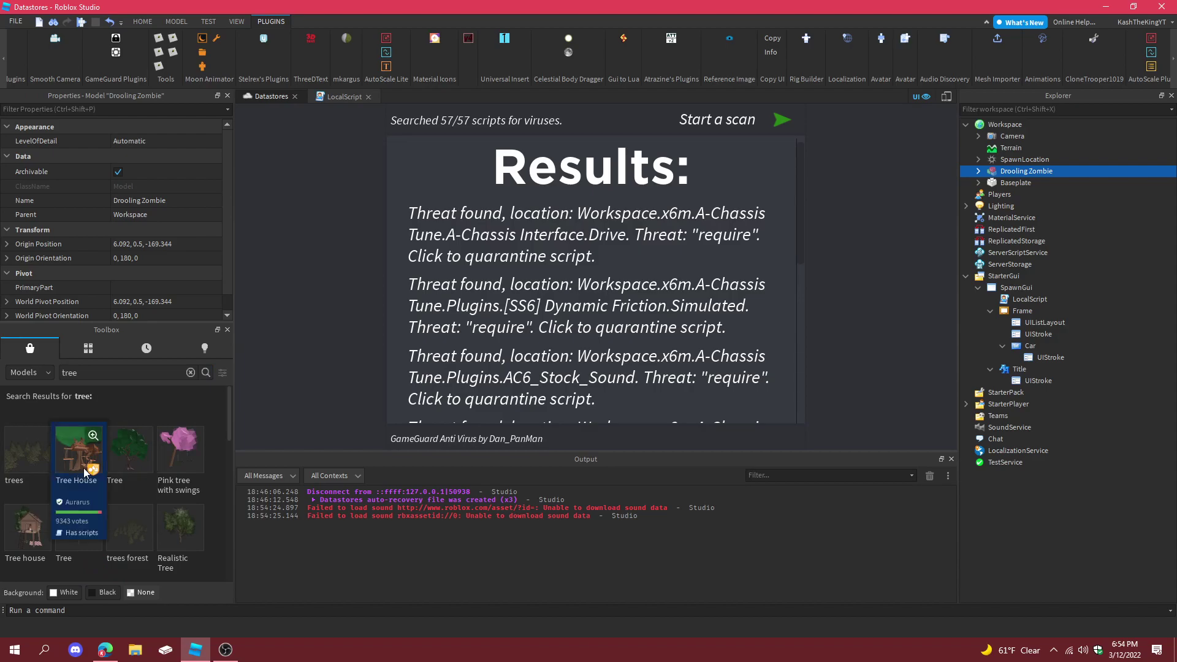
scroll(141, 476, down, 3)
scroll(142, 429, up, 2)
click(127, 516)
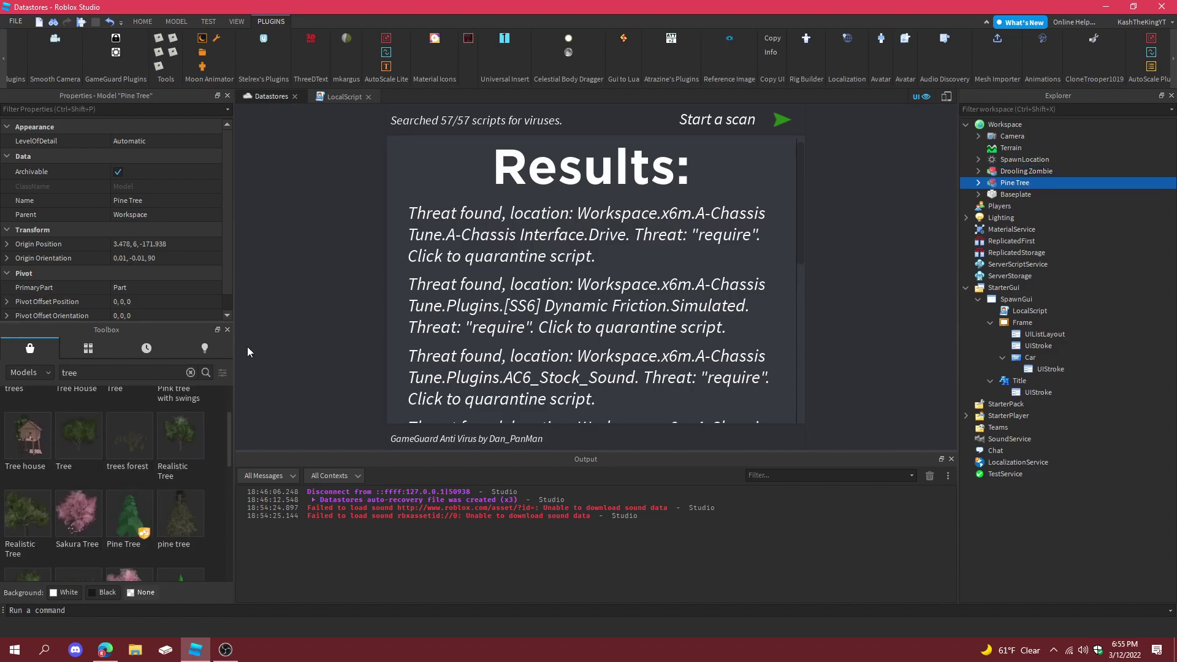
click(227, 329)
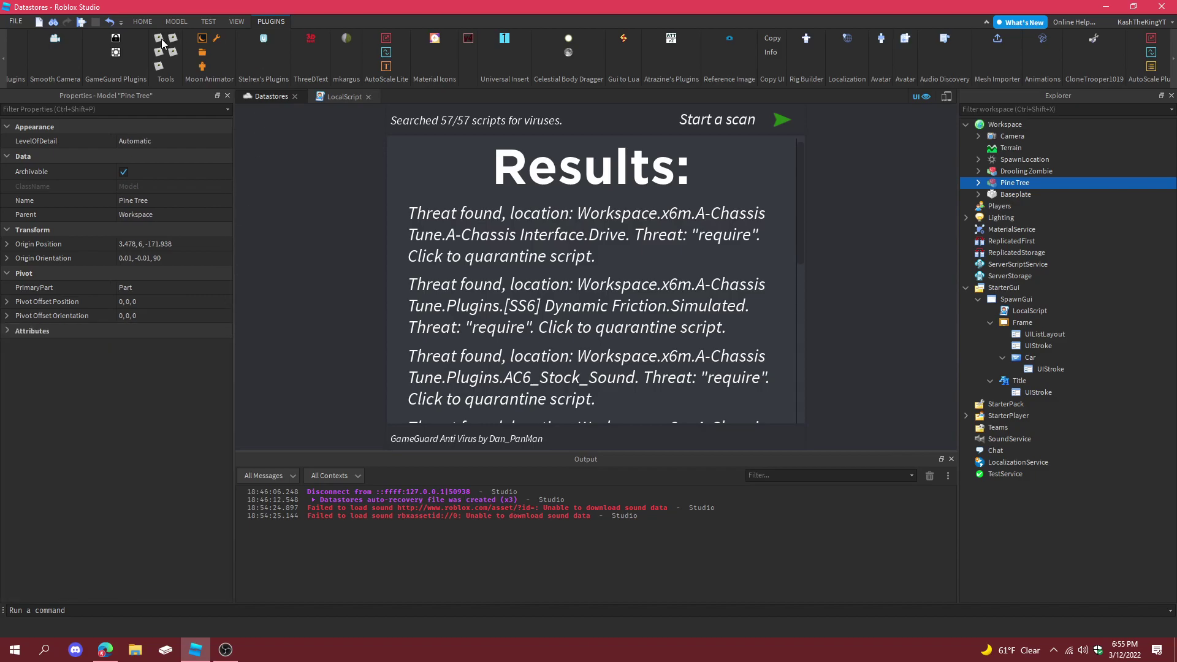
- Close the GameGuard results and move the Pine Tree and Drooling Zombie models into ServerStorage
click(118, 41)
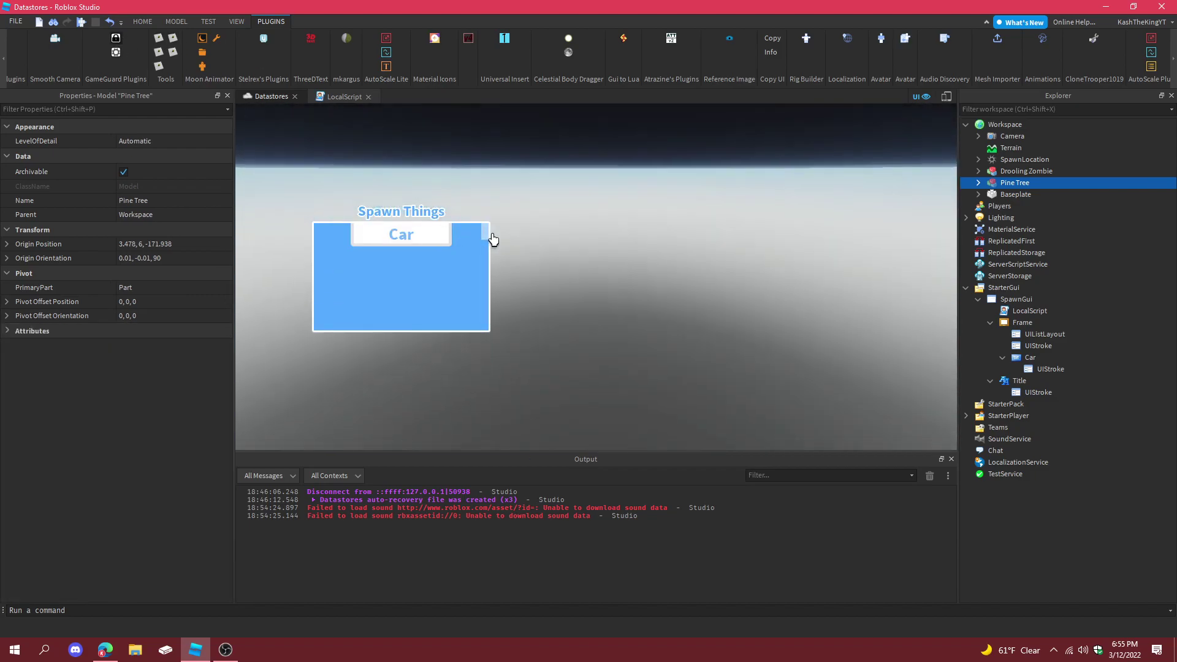
right_drag(493, 235, 492, 235)
key(w)
right_drag(658, 266, 658, 266)
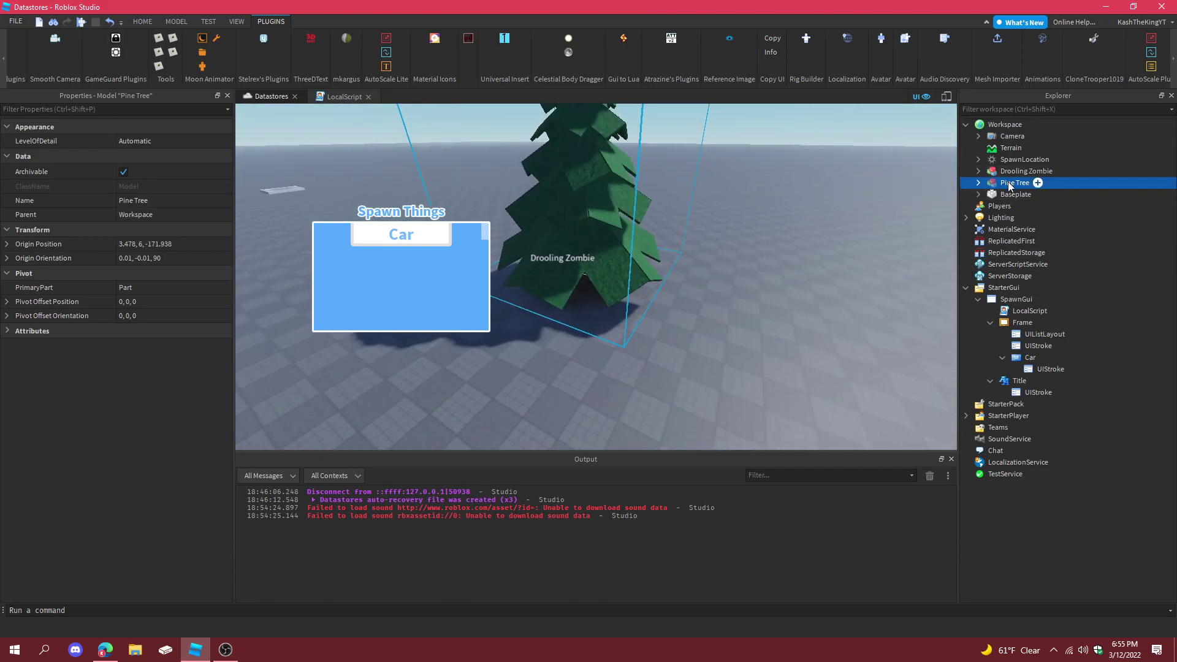
drag(1009, 186, 1054, 274)
drag(1015, 175, 1037, 270)
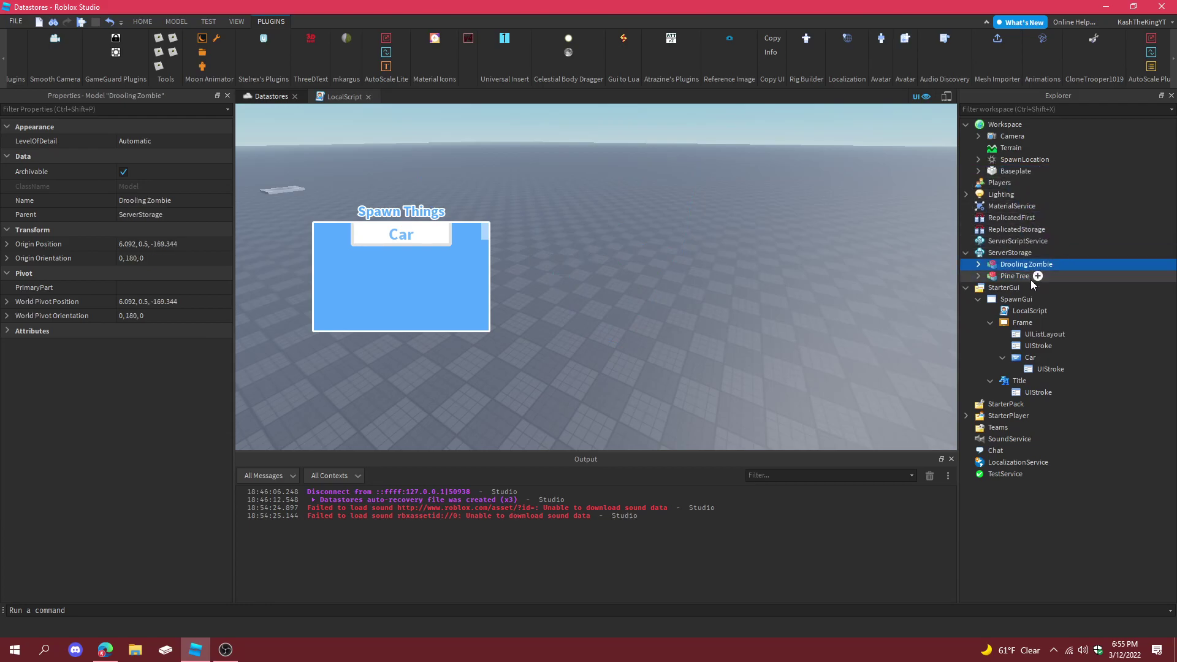
- Rename the Car button to Pine Tree and set its displayed text to "Pine Tree"
click(1024, 358)
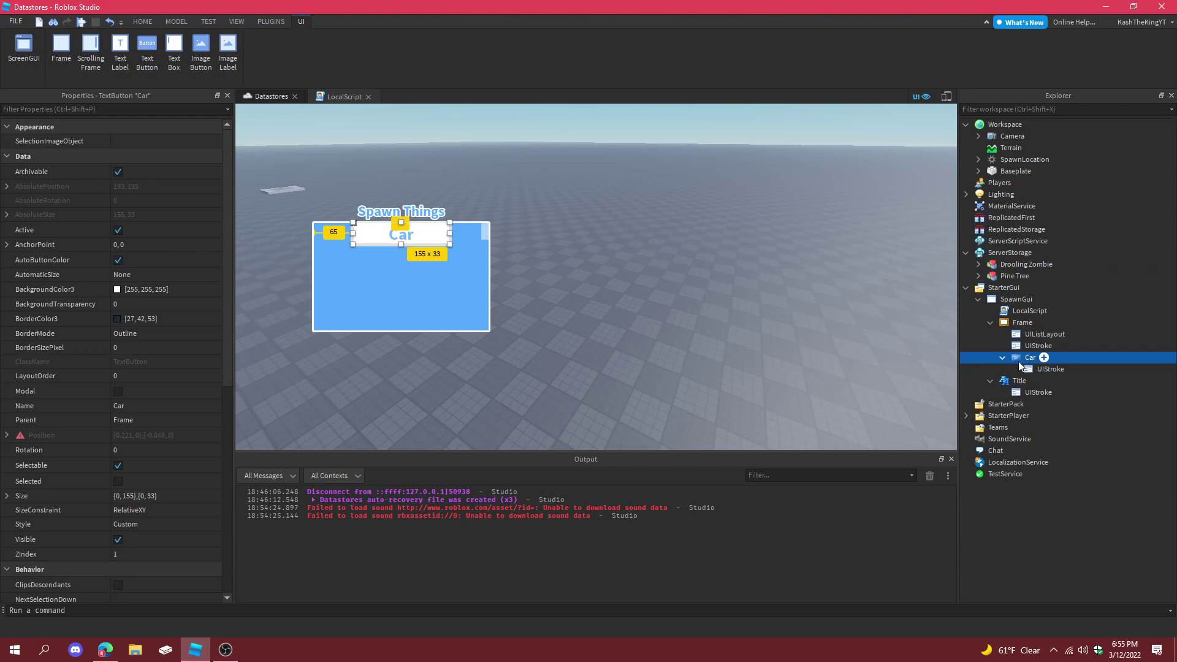
text(Pine Tree)
key(Return)
double_click(415, 241)
text(Pine Tree)
key(Return)
- Duplicate the Pine Tree button in the frame and set the copy's text to "Zombie"
key(ctrl+d)
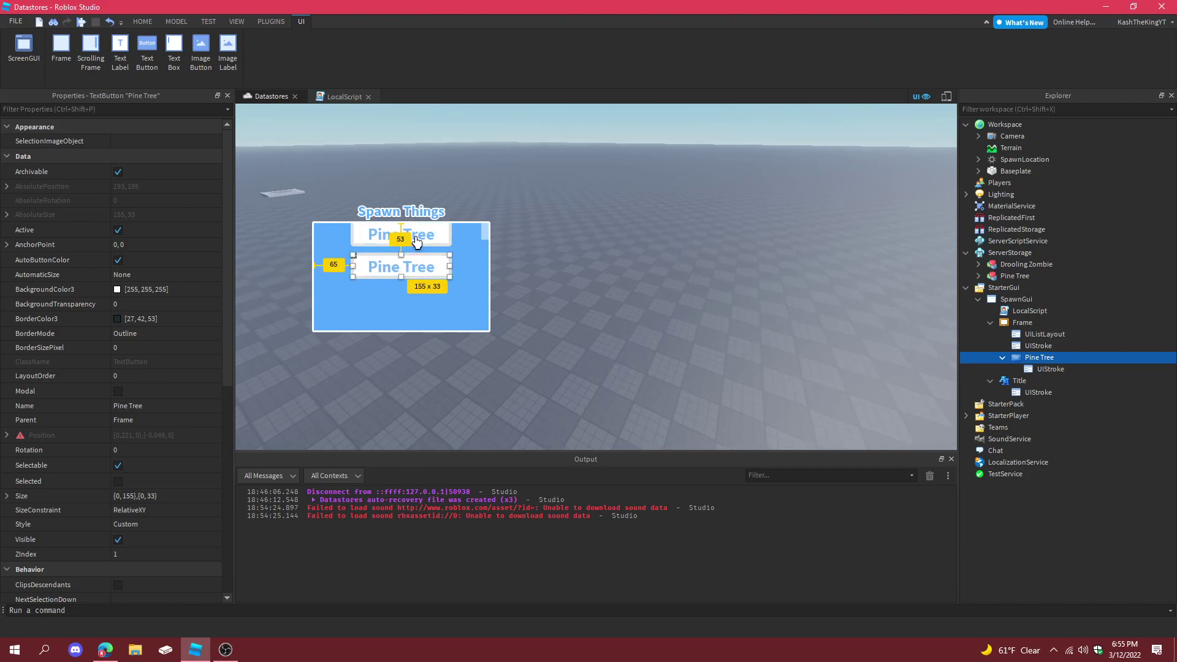
double_click(394, 276)
text(Drmbie)
key(Return)
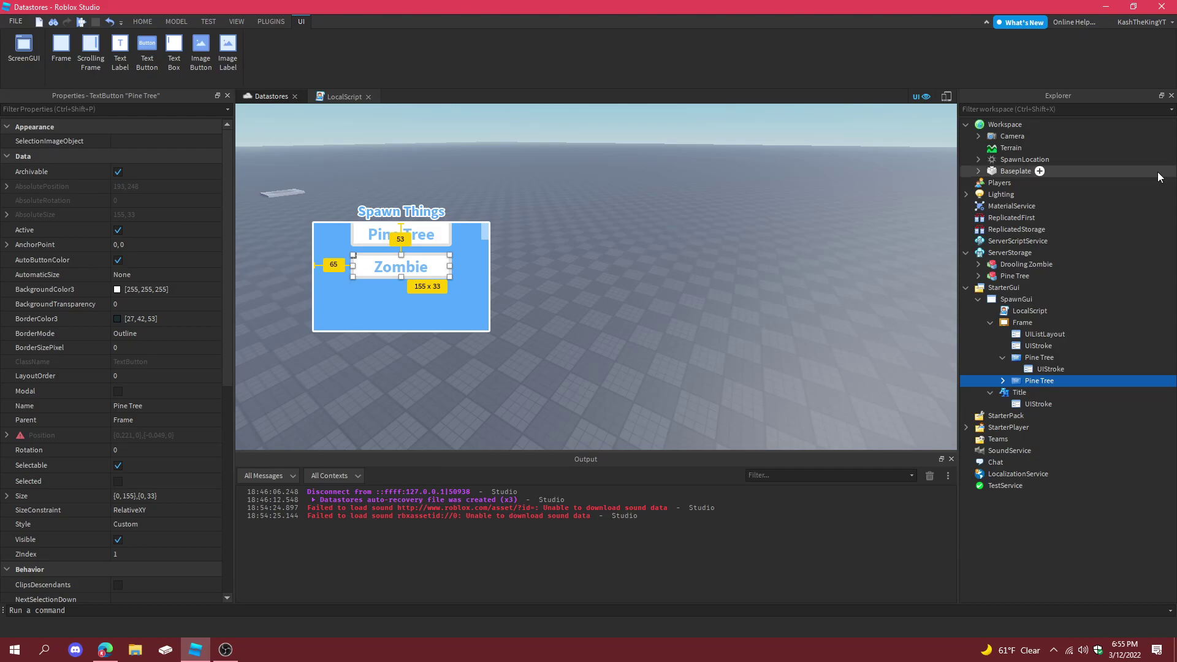
- Rename the two models in ServerStorage, Drooling Zombie to Zombie and Pine Tree to Tree
click(1046, 253)
double_click(1044, 263)
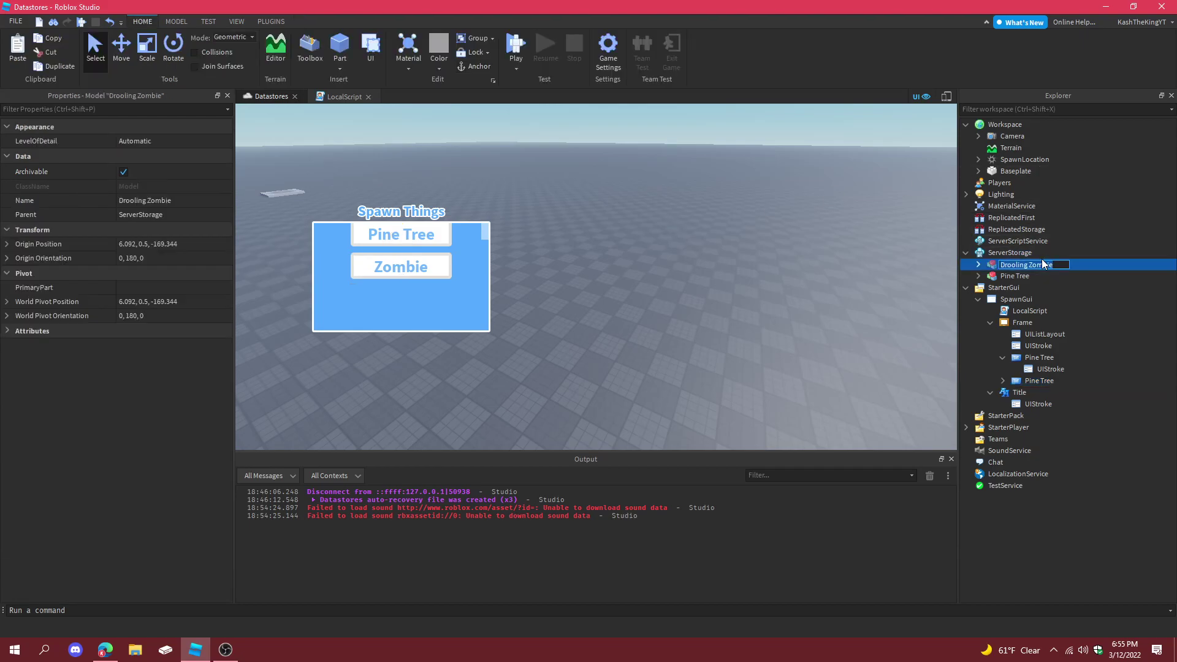
text(Zombie)
key(Return)
click(1003, 275)
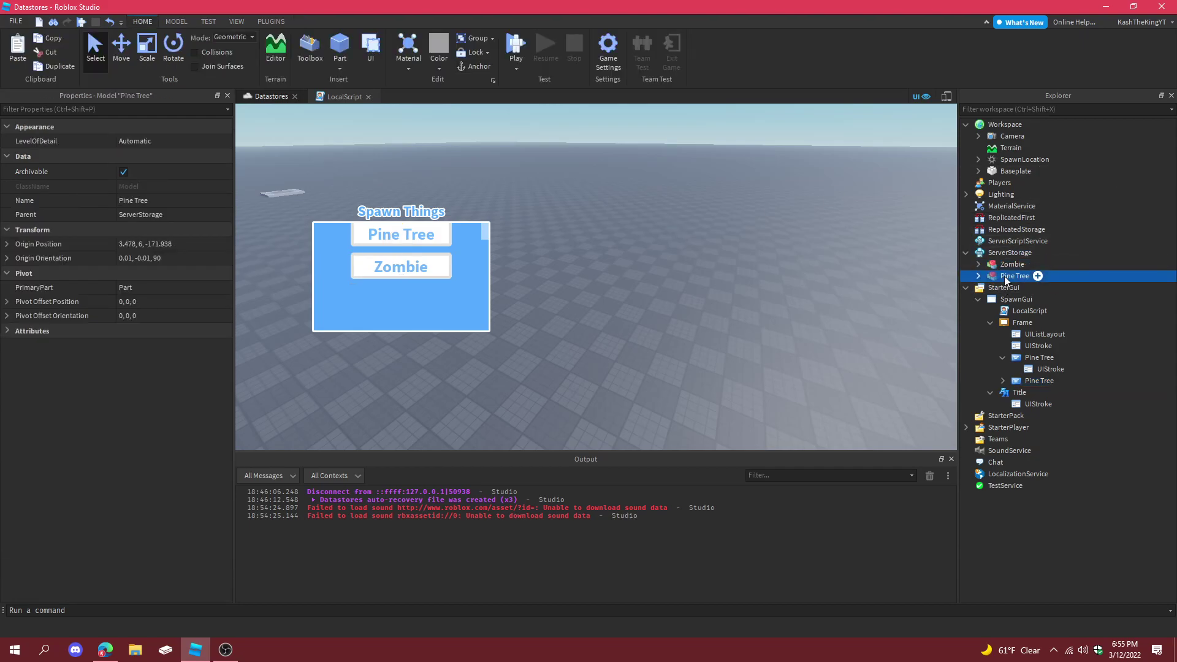
text(Tree)
key(Return)
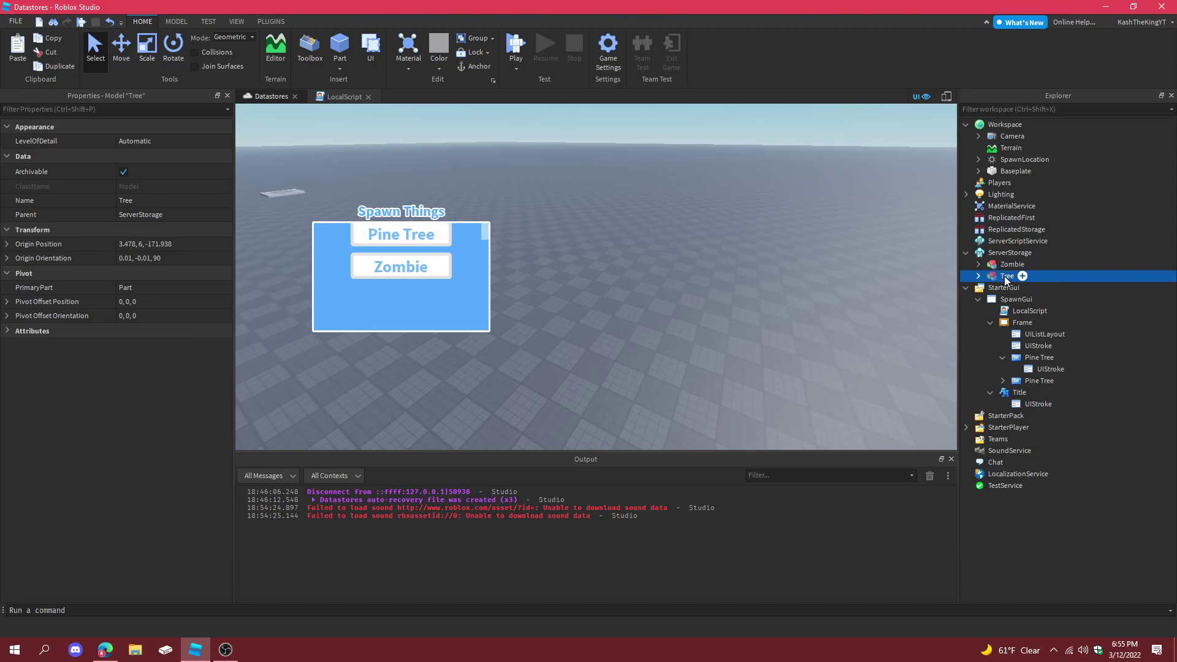
- Rename the first Pine Tree button in Frame to Tree and set its displayed text to "Tree"
click(1021, 360)
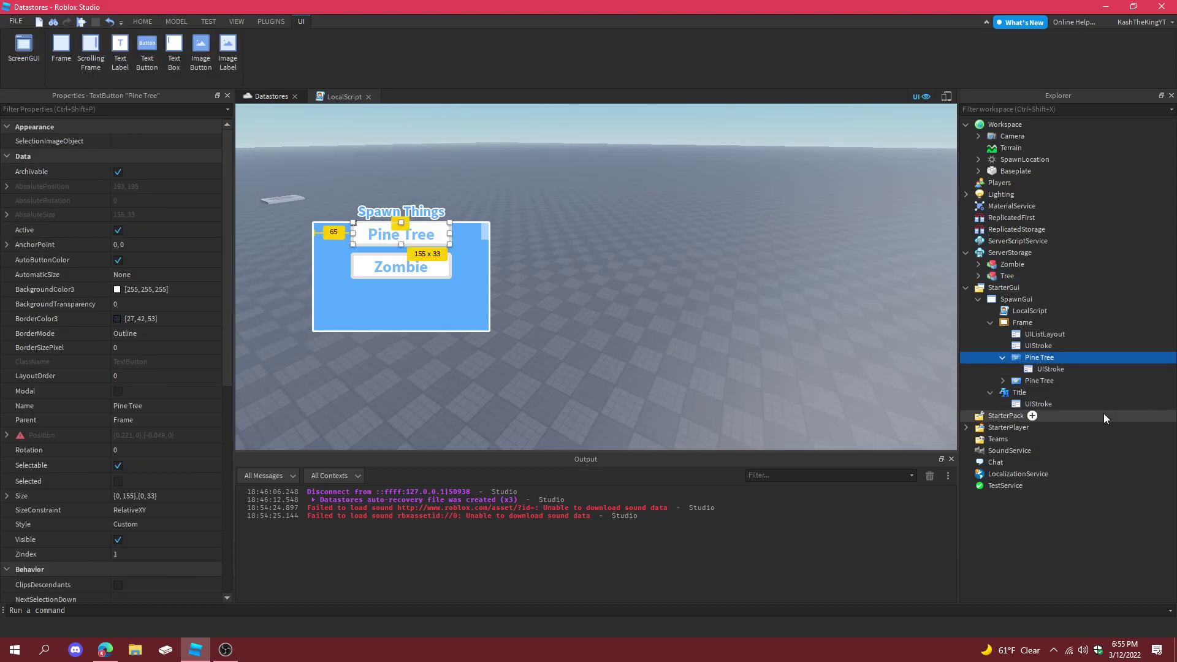
click(1035, 363)
text(Tree)
key(Return)
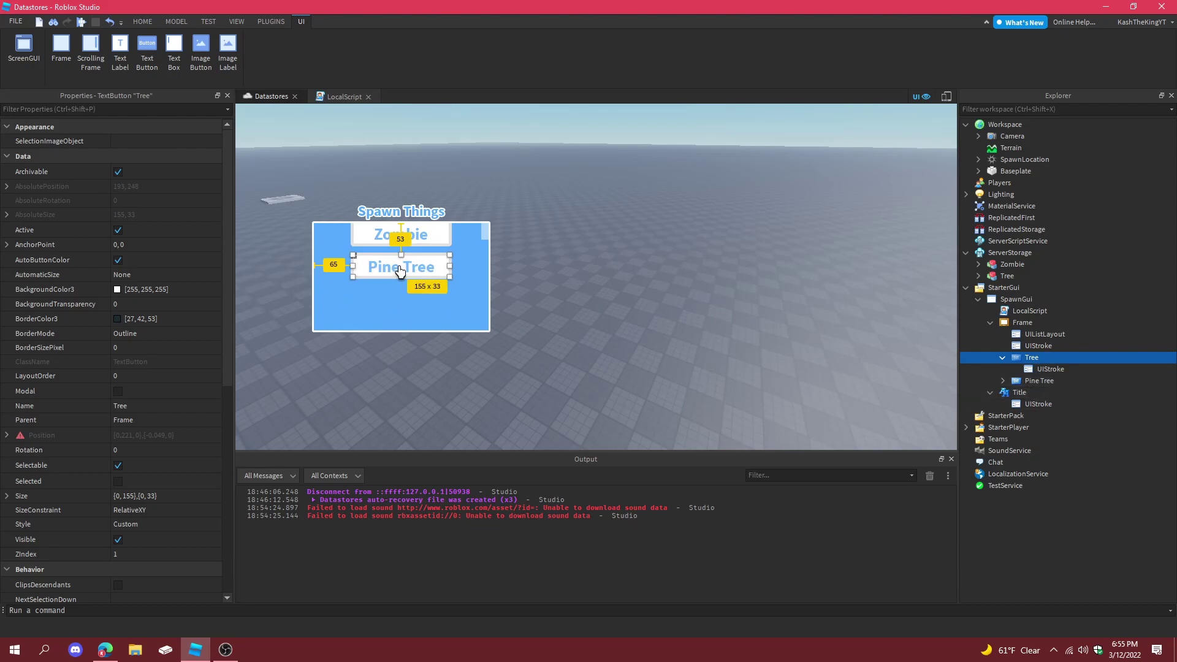
double_click(401, 269)
text(T)
key(ctrl+a)
text(Tree)
key(Return)
- Rename the remaining Pine Tree button in Frame, which displays "Zombie", to Zombie and deselect it
click(1036, 380)
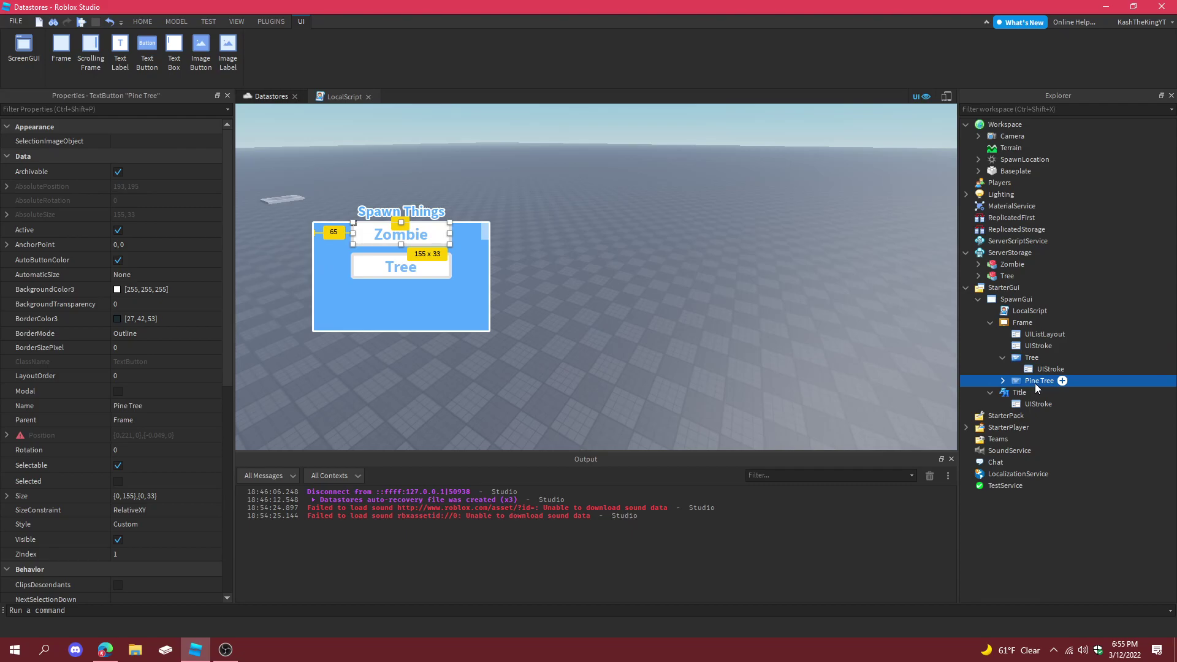
double_click(1035, 384)
text(Zombie)
key(Return)
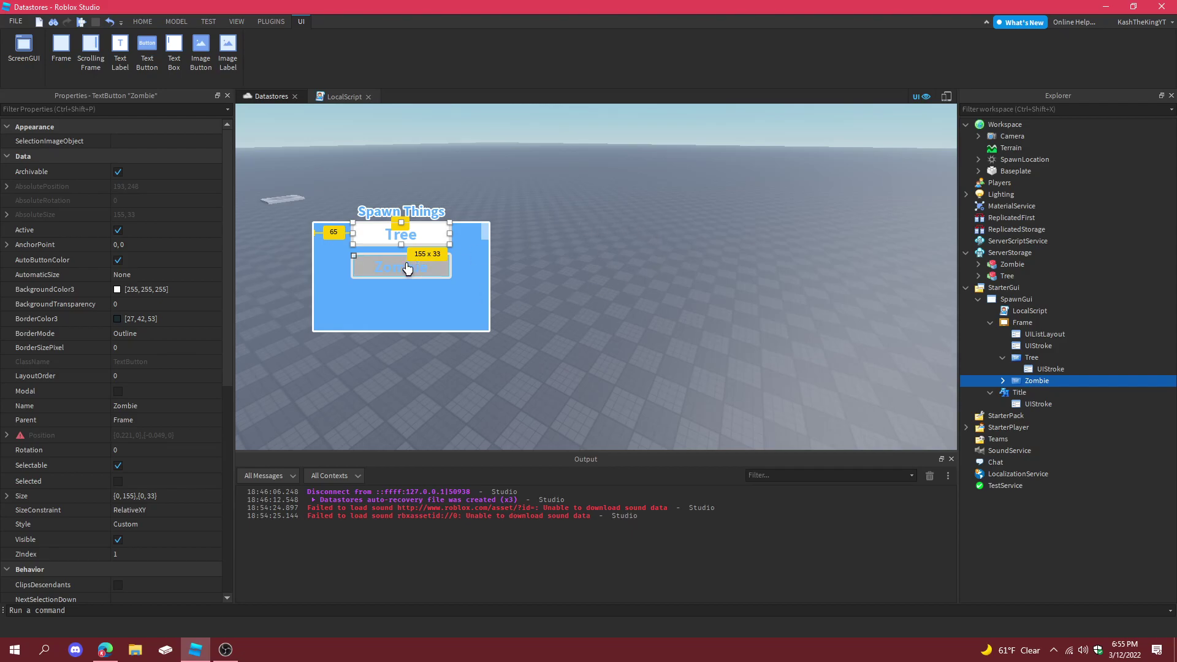
click(789, 299)
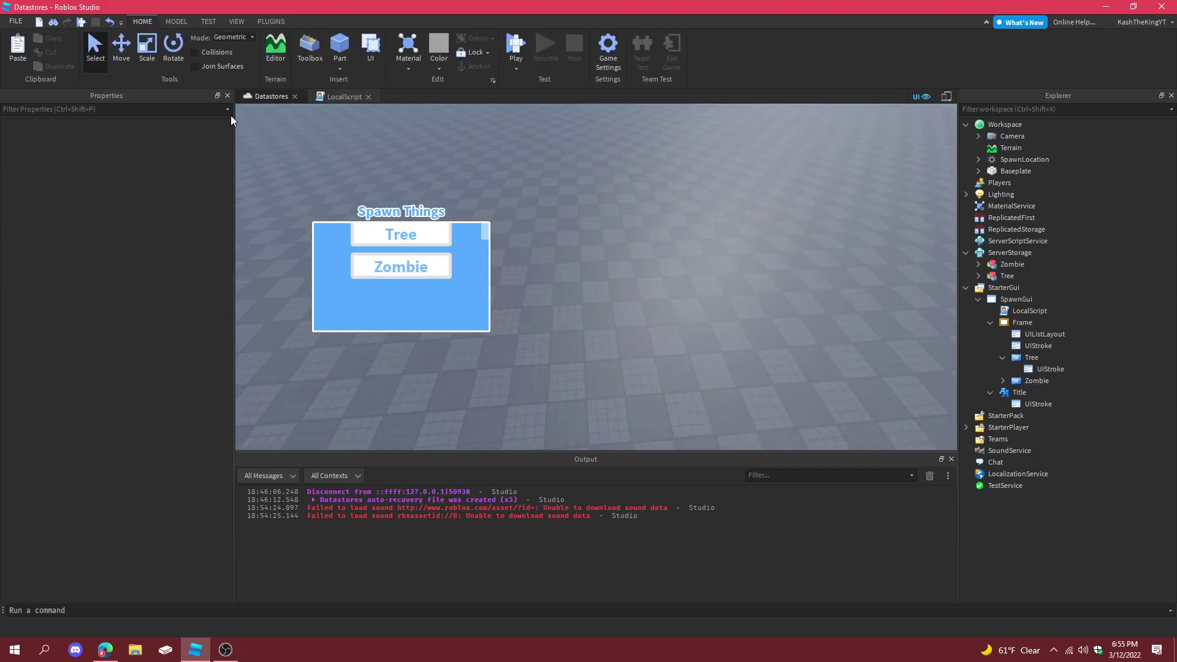
- Collapse the Tree button in Frame and rename SpawnGui's LocalScript to Manage
click(97, 58)
right_drag(575, 208, 575, 208)
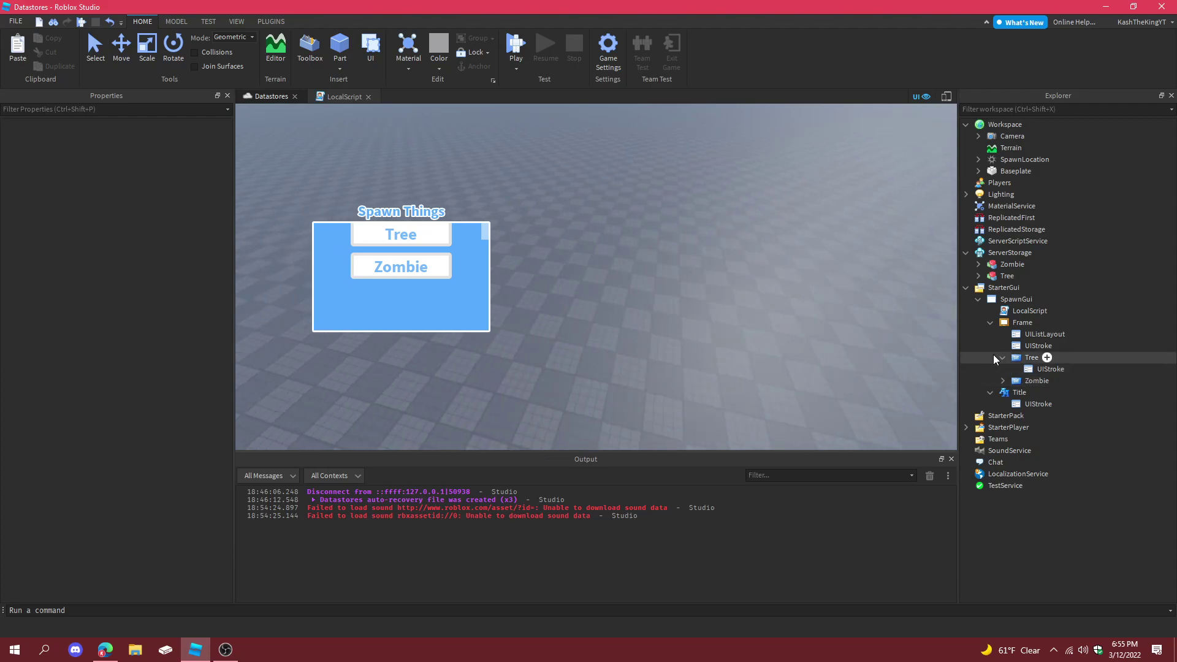
click(1003, 357)
click(1036, 311)
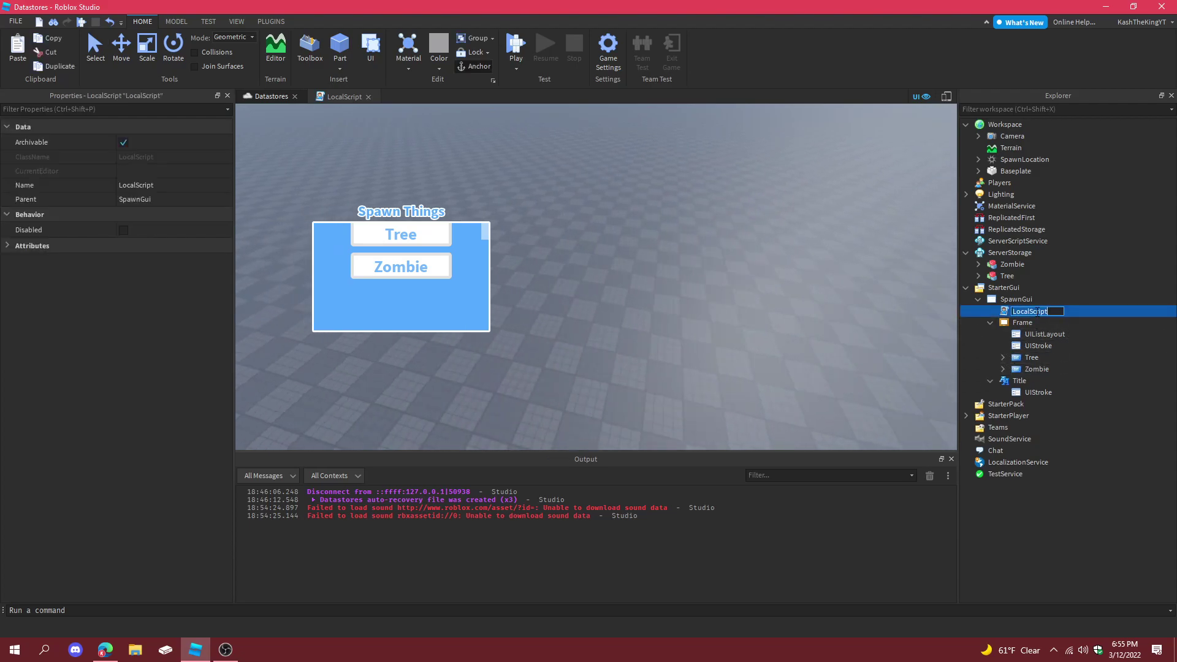
key(F2)
text(Manage)
key(Return)
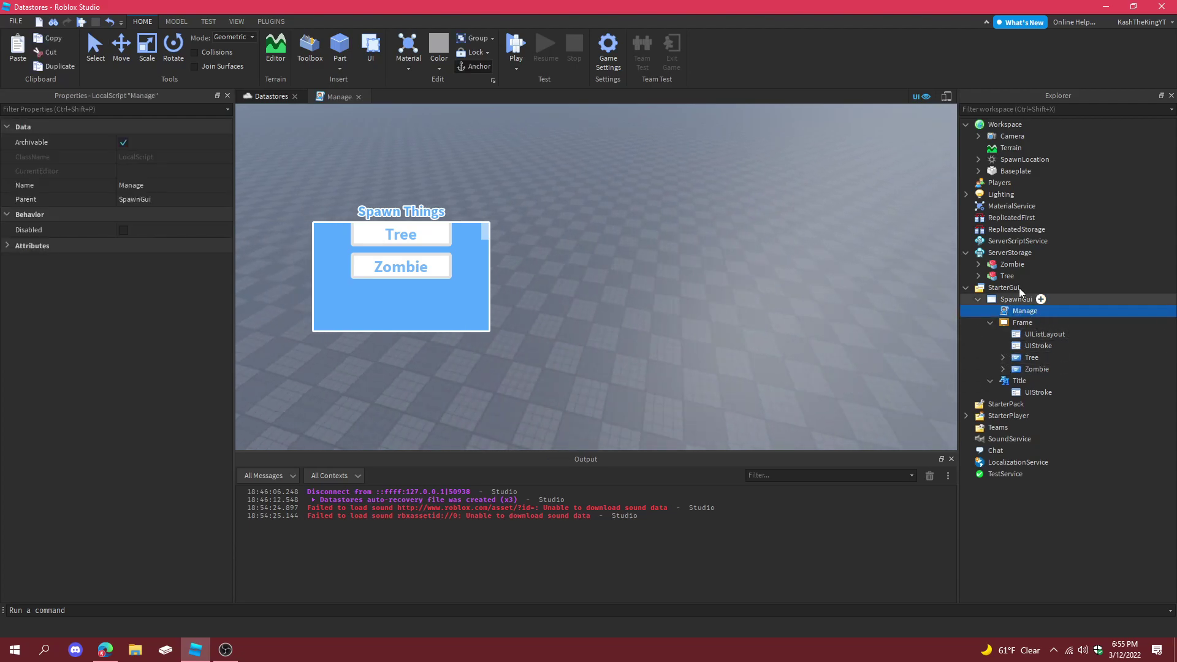
- Add a RemoteEvent to ReplicatedStorage and rename it Spawn
click(1054, 229)
text(re)
click(245, 128)
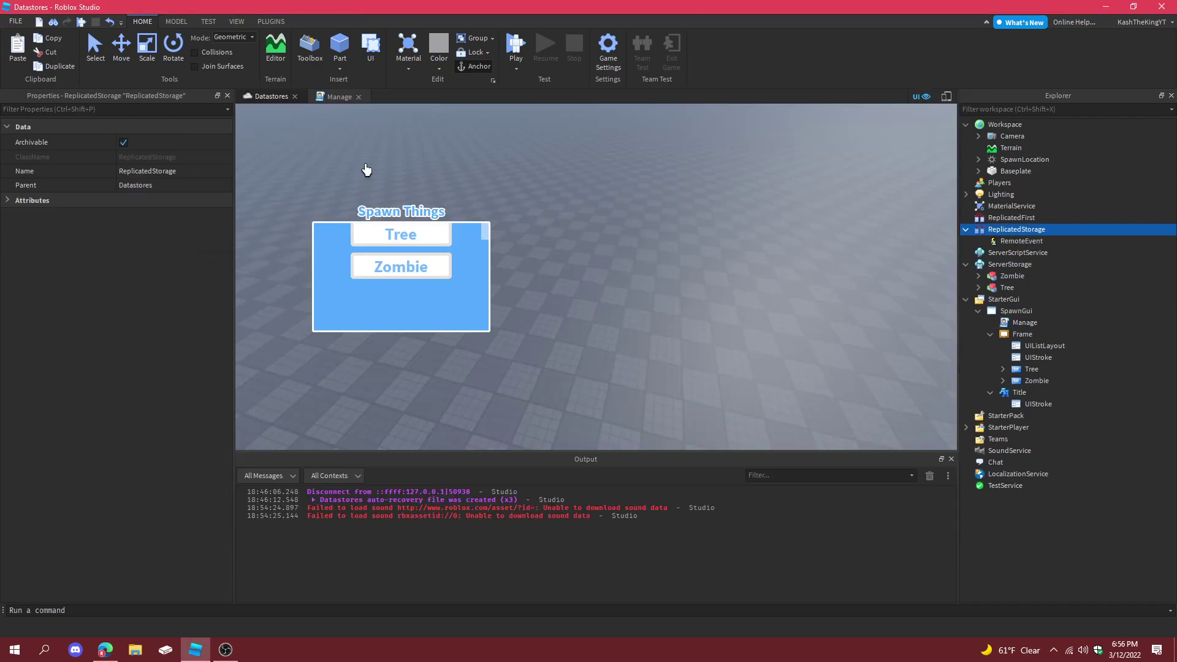
click(1021, 242)
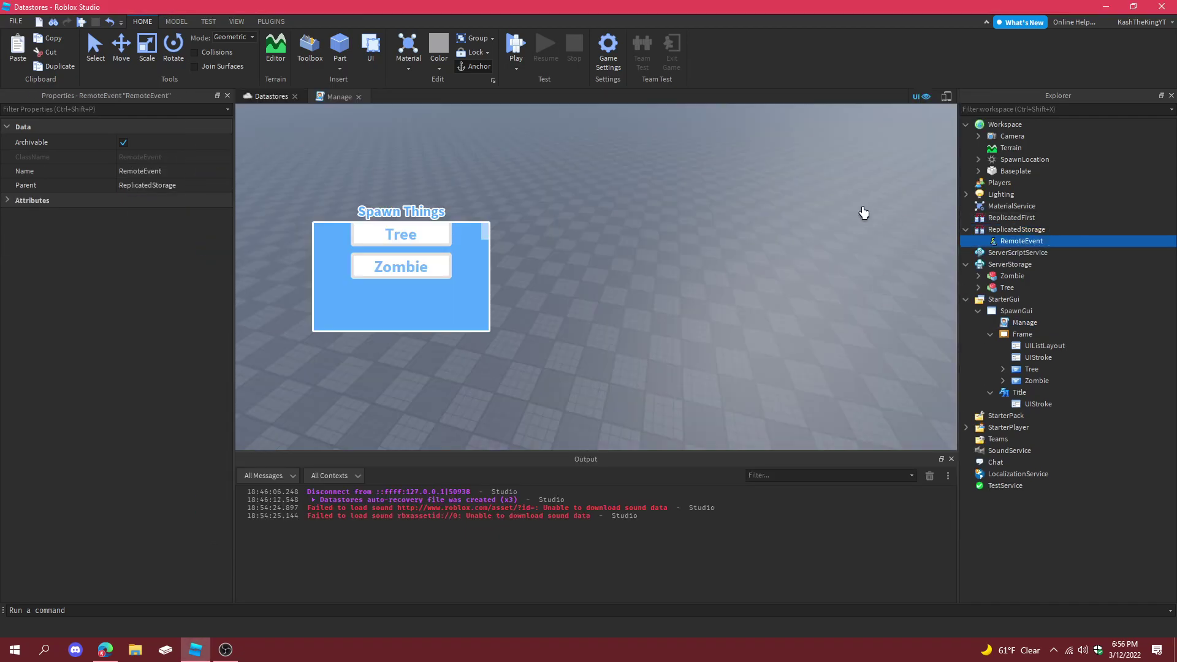
key(F2)
click(1012, 276)
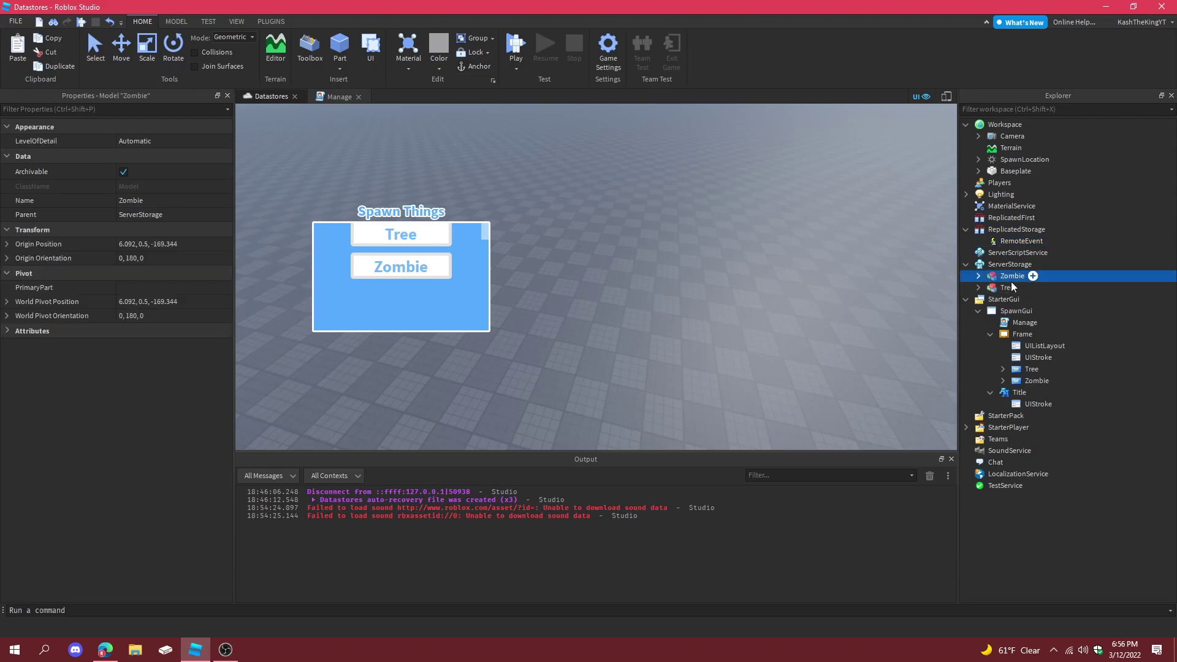
shift+click(1008, 287)
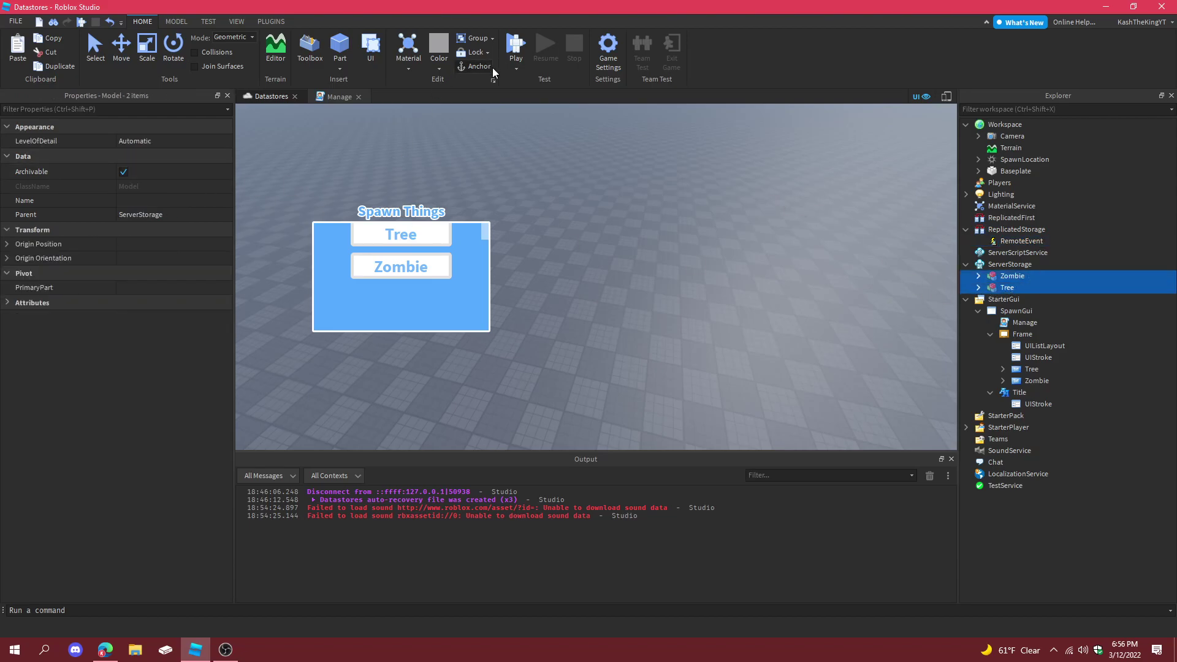
click(1010, 243)
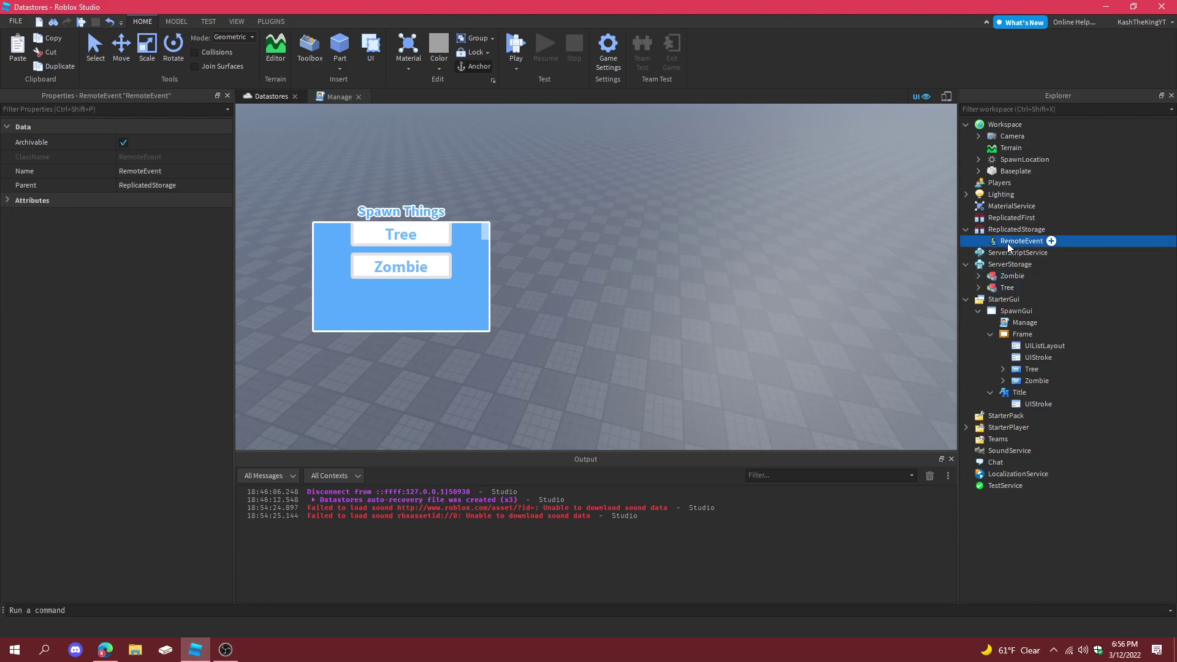
double_click(1008, 244)
text(Spawn)
key(Return)
- Replace the Manage script's code with local variables gui = script.Parent and frame = gui.Frame
double_click(1025, 323)
key(ctrl+a)
text(local gui = script.Parent)
key(Return)
text(l)
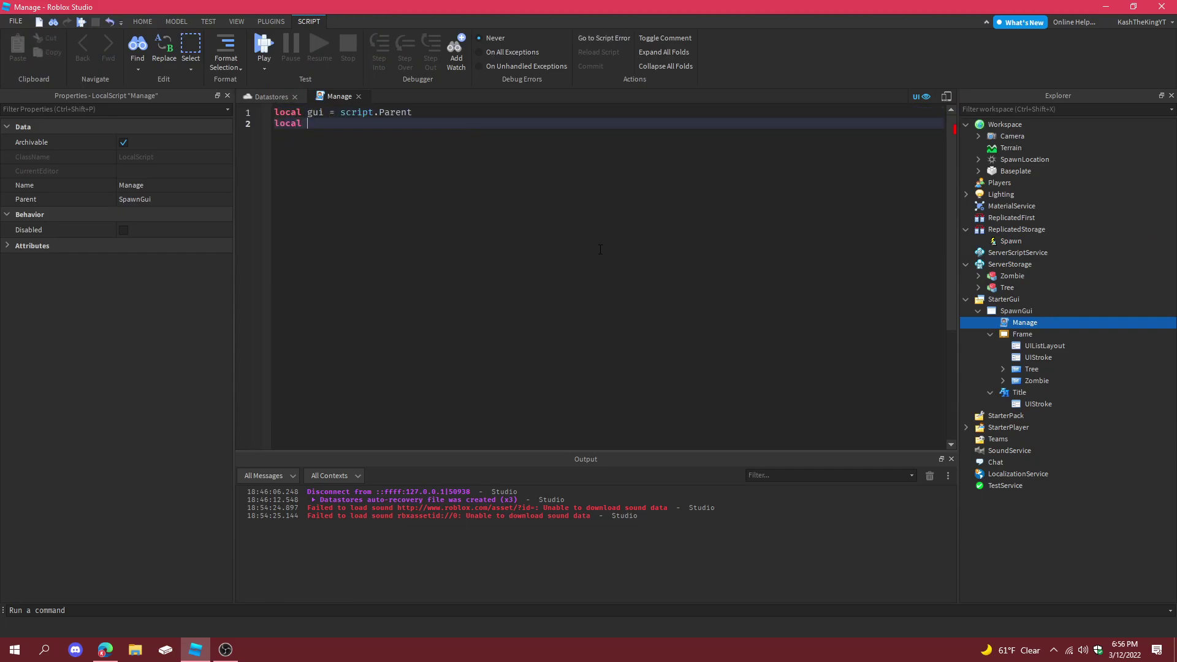
text(opca frame = gui.Frame)
key(Return)
key(Return)
- Declare a local variable items holding frame:GetChildren() below the frame variable
text(local )
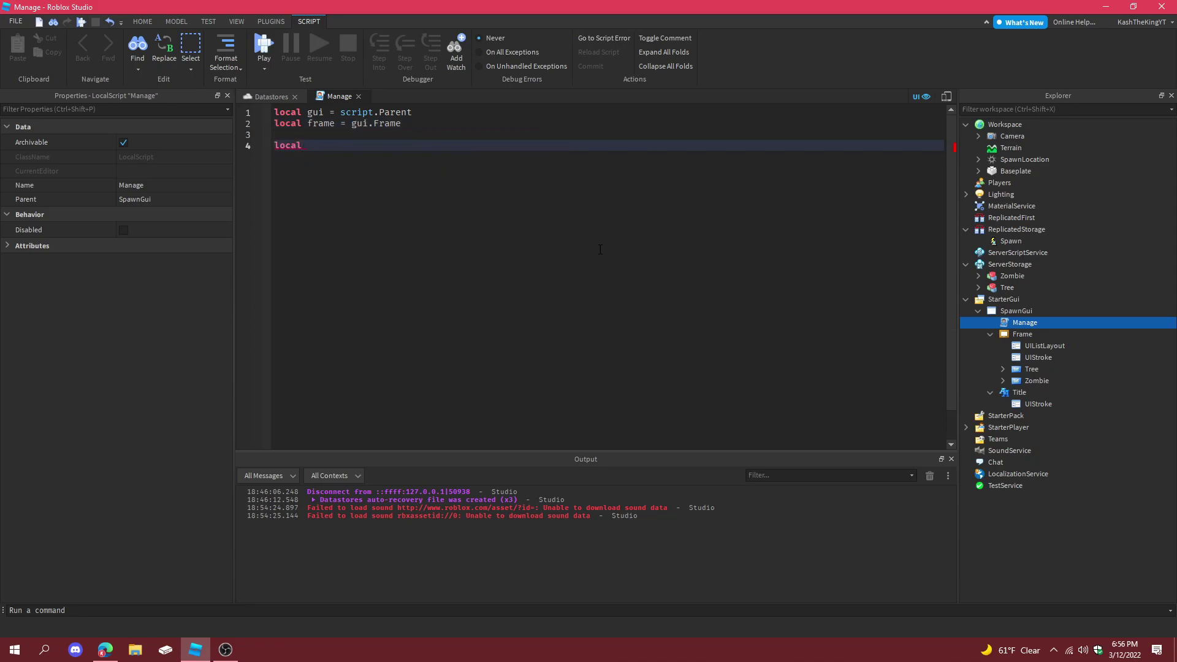
text(items = frame:Get)
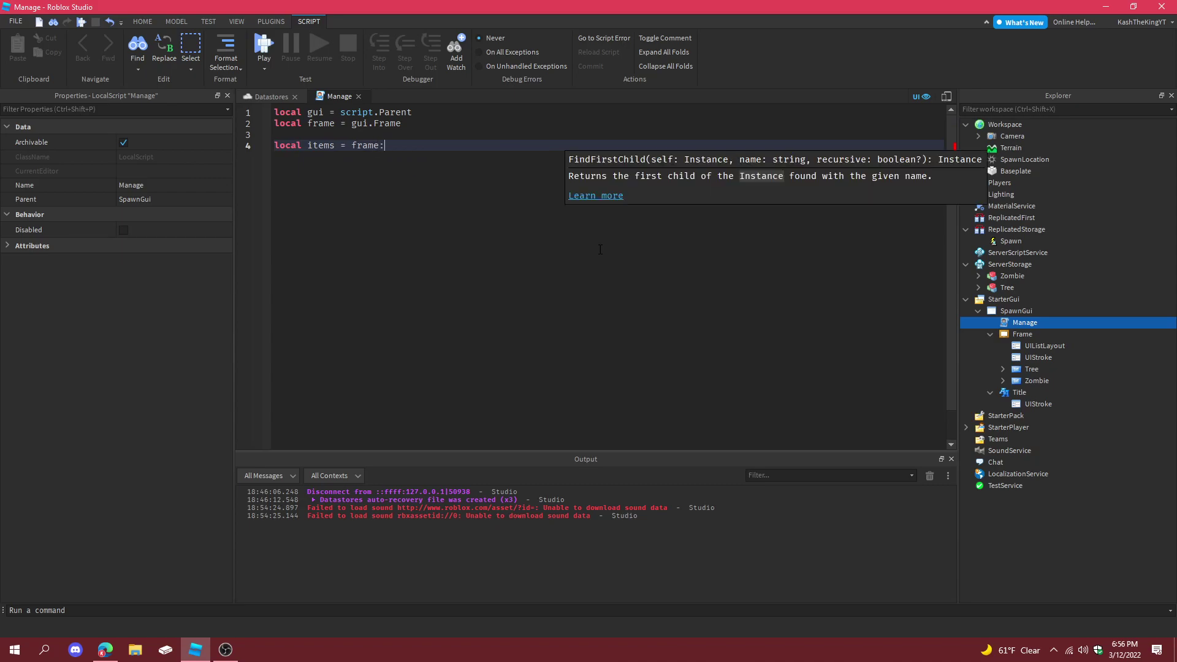
key(Tab)
text(())
key(Return)
key(Return)
- Add a pairs loop over items that connects each GuiButton's Activated event to a function storing item.Name in local itemName
text(for)
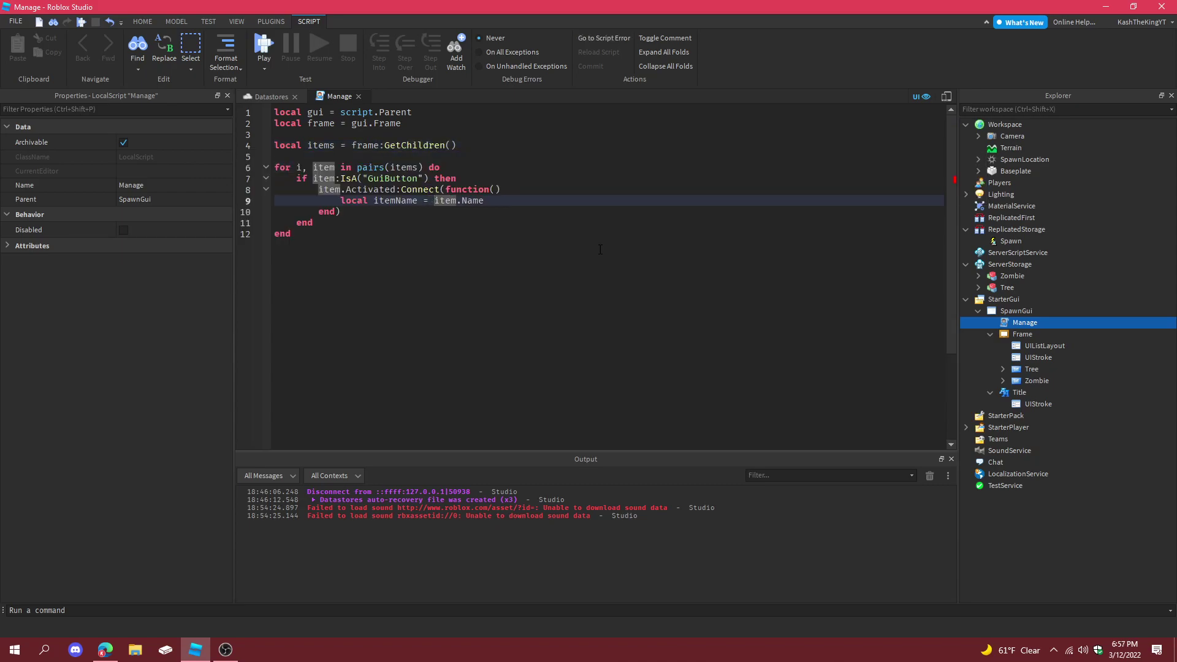
key(Return)
- Call game.ReplicatedStorage.Spawn:FireServer(itemName) inside the Activated function and close the Manage script
text(game.r)
key(Tab)
text(.)
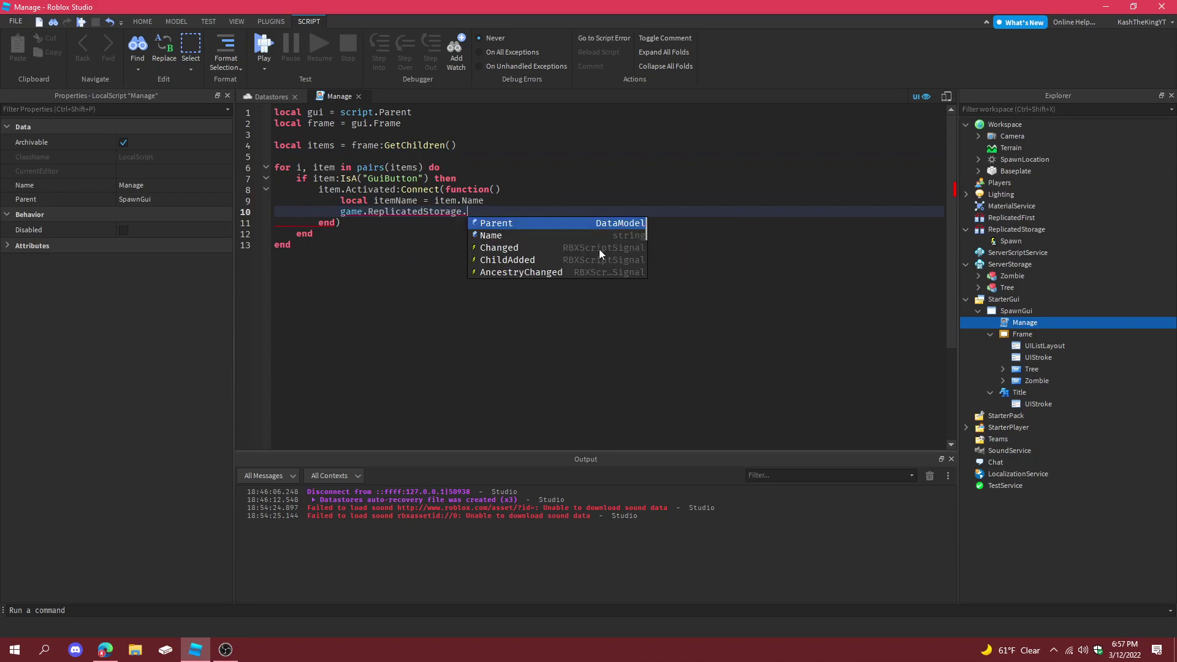
text(Sp)
key(Tab)
text(:FireServer())
key(Tab)
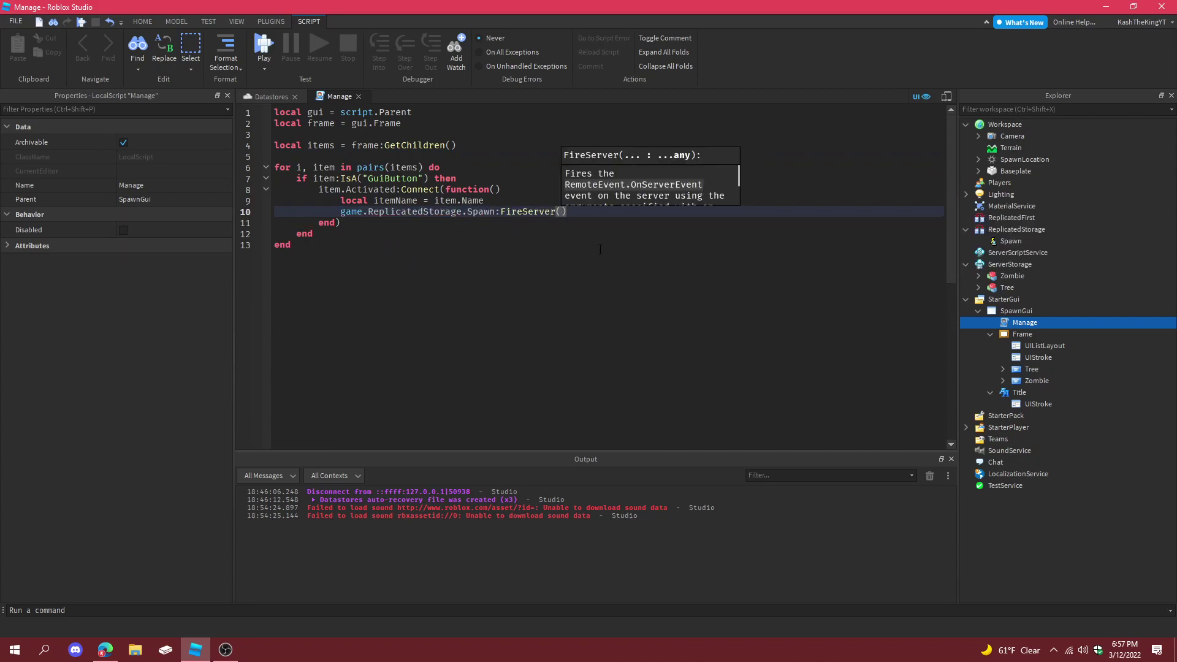
text(itemN)
key(Tab)
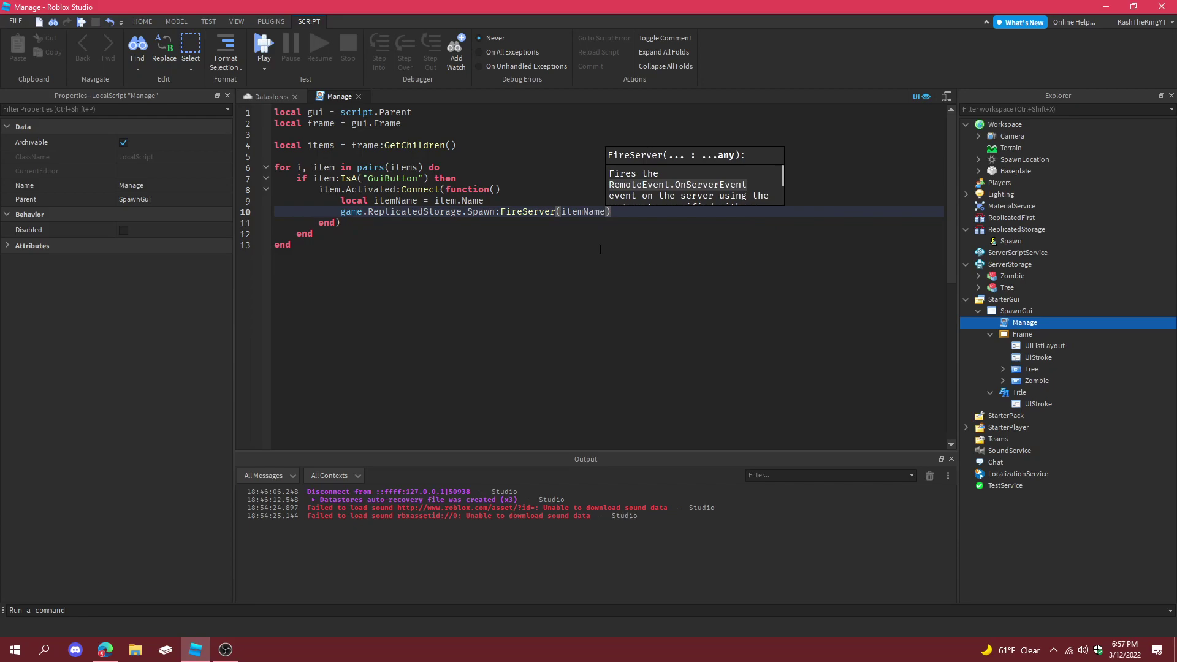
click(358, 96)
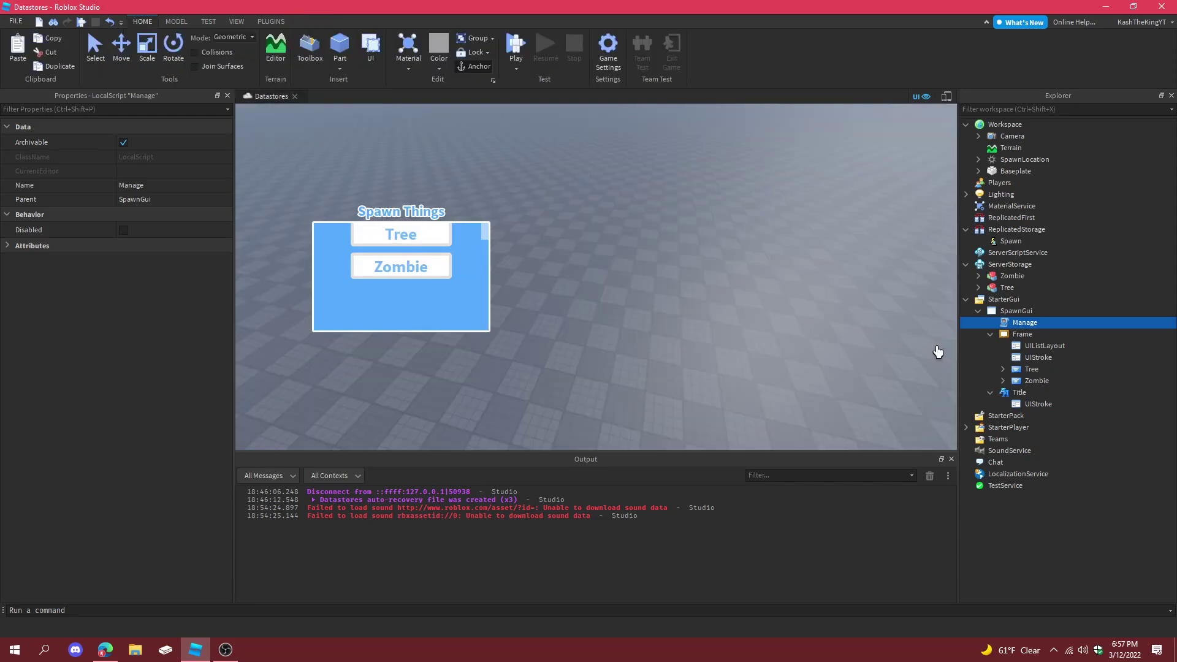
- Add a Script to ServerScriptService and rename it SpawnItems
click(1056, 253)
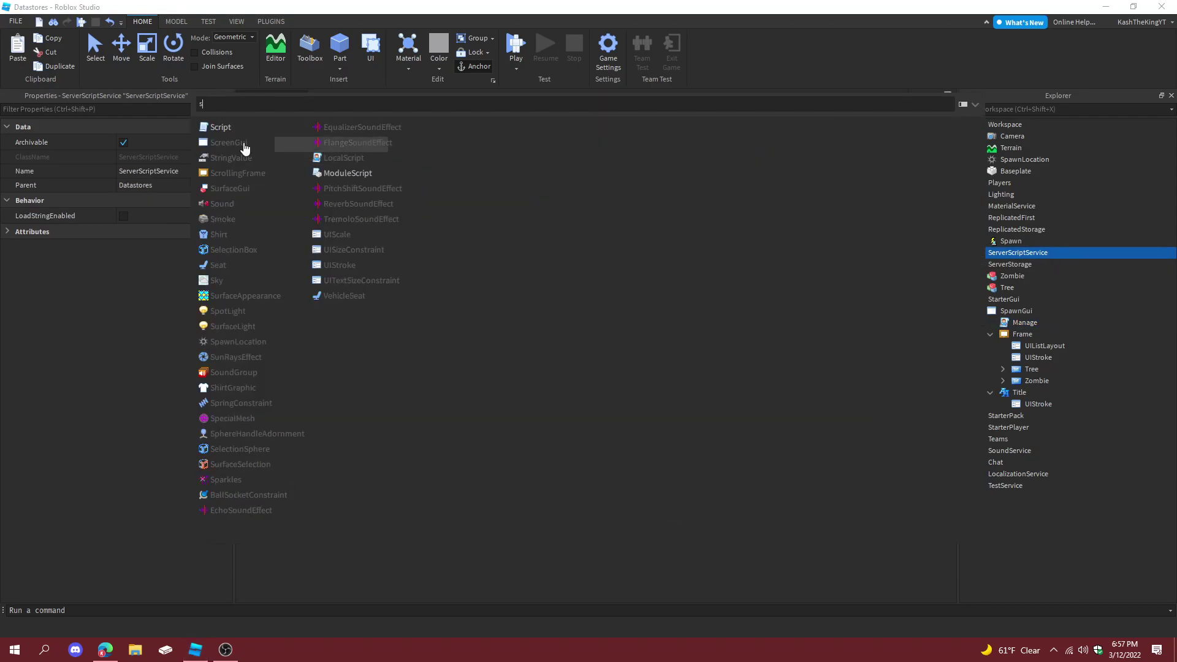
click(209, 131)
click(1005, 265)
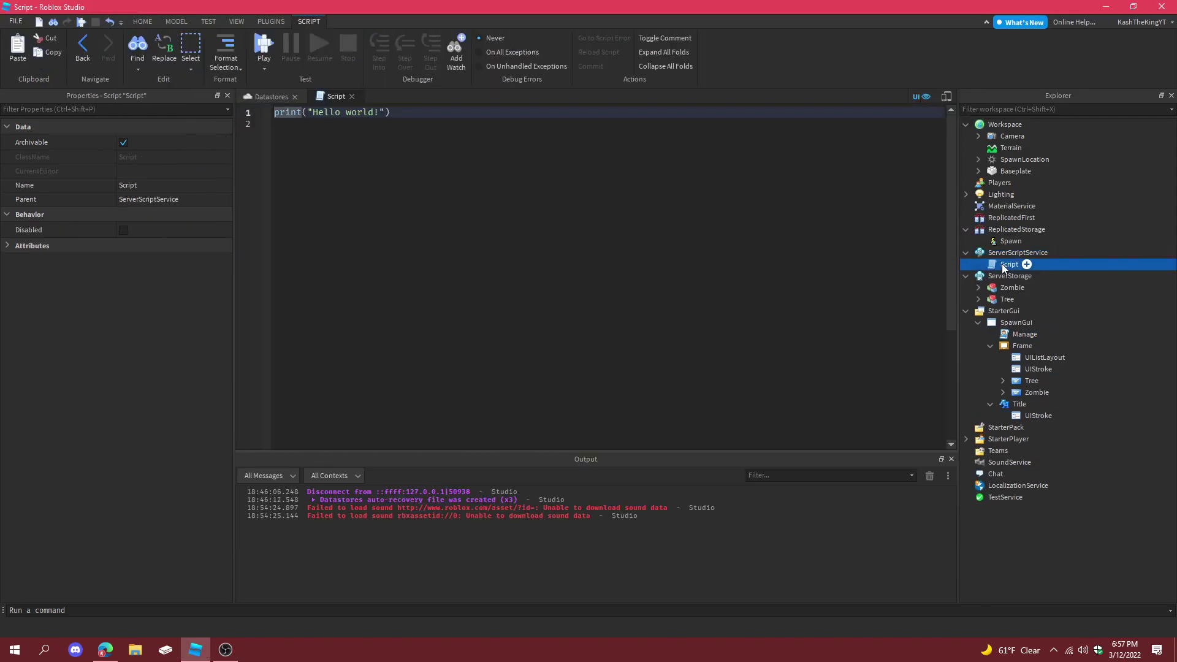
text(SpawnItems)
key(Return)
- Replace the default code in SpawnItems with local spawn = game.ReplicatedStorage.Spawn
click(587, 141)
key(ctrl+a)
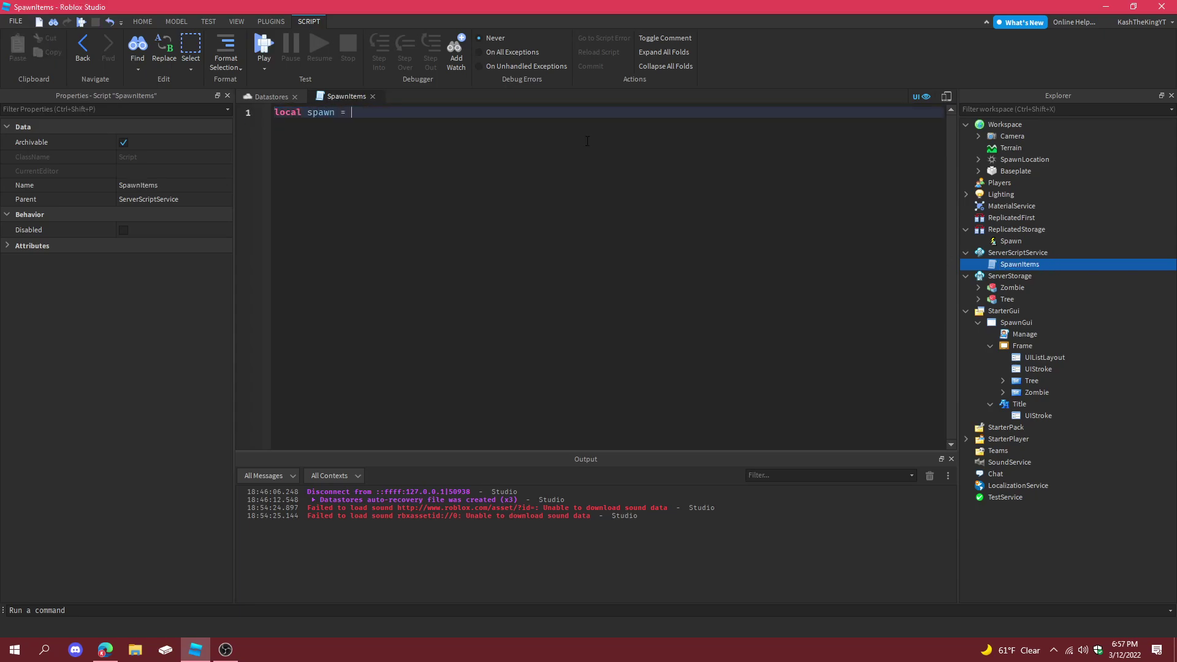
text(game.ReplicatedStorage.)
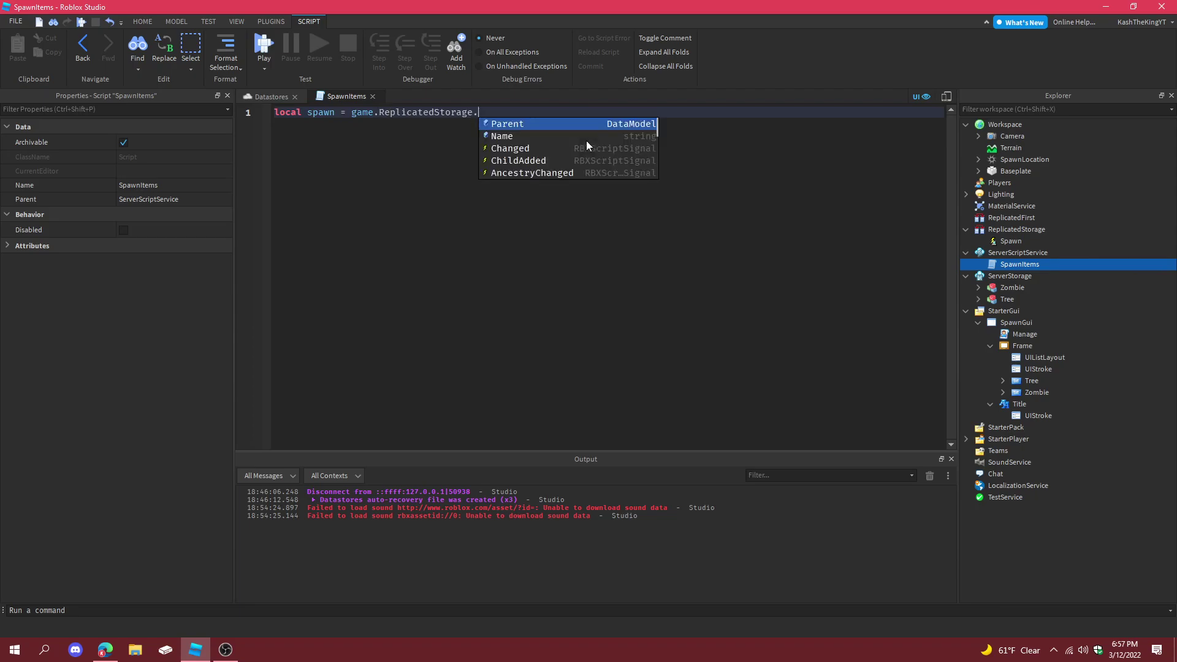
text(spawn)
key(Return)
key(Return)
- Connect spawn.OnServerEvent to a function with the parameters plr and itemName
text(spawn.)
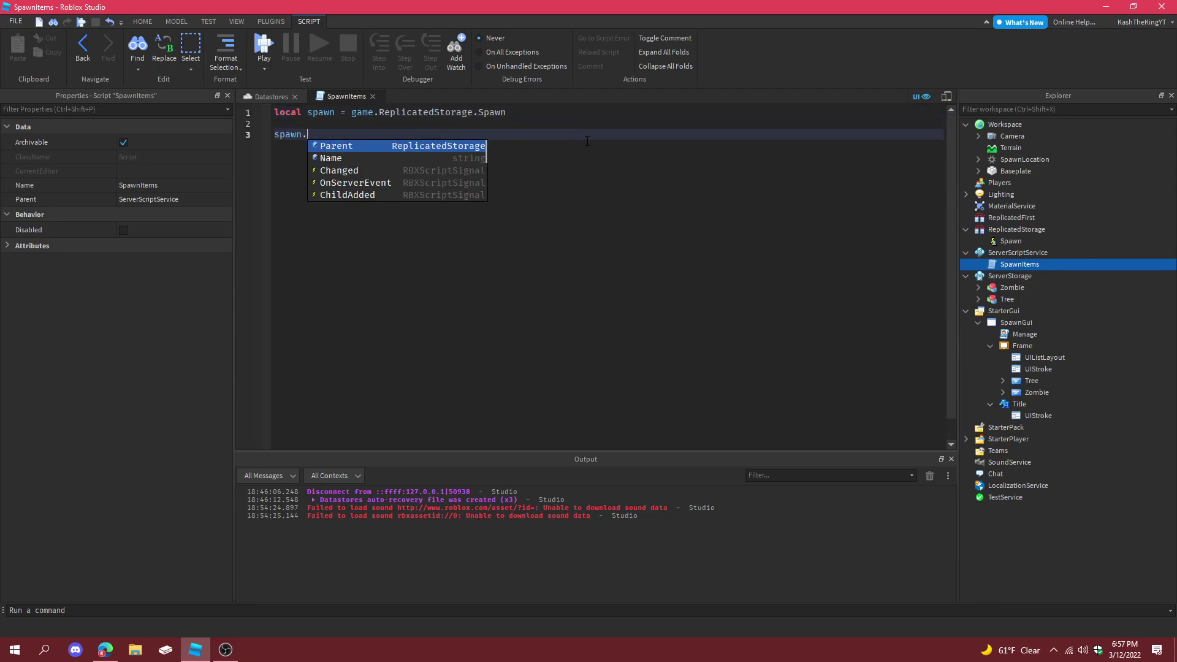
text(OnServerEvent:Connect(function))
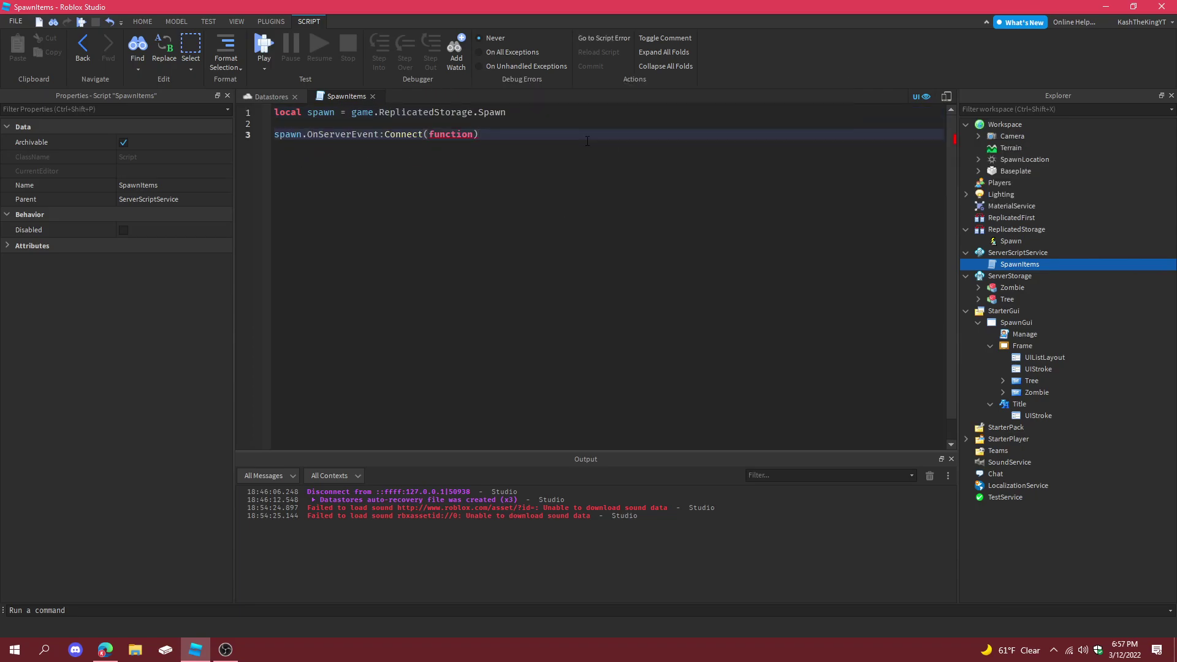
text(()
text(plr, item)
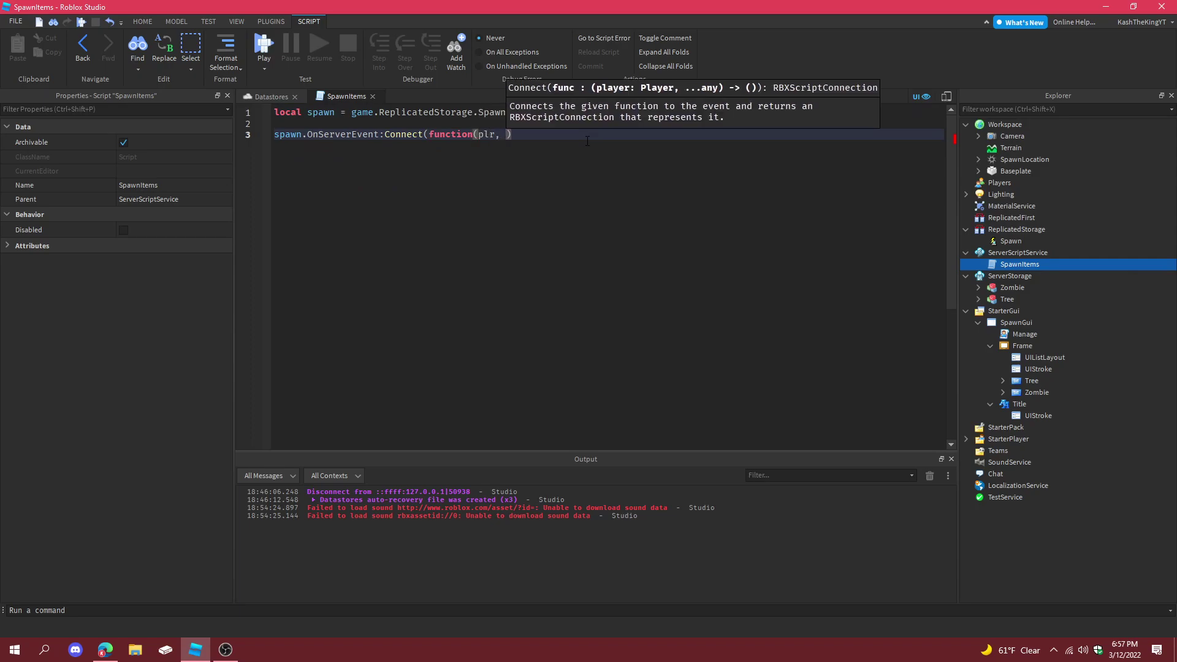
text(Name)
key(Return)
text(if)
key(BackSpace)
key(BackSpace)
key(BackSpace)
- Declare local item = game.ServerStorage:FindFirstChild(itemName) inside the OnServerEvent function
text(local item = game.ServerStorage:F)
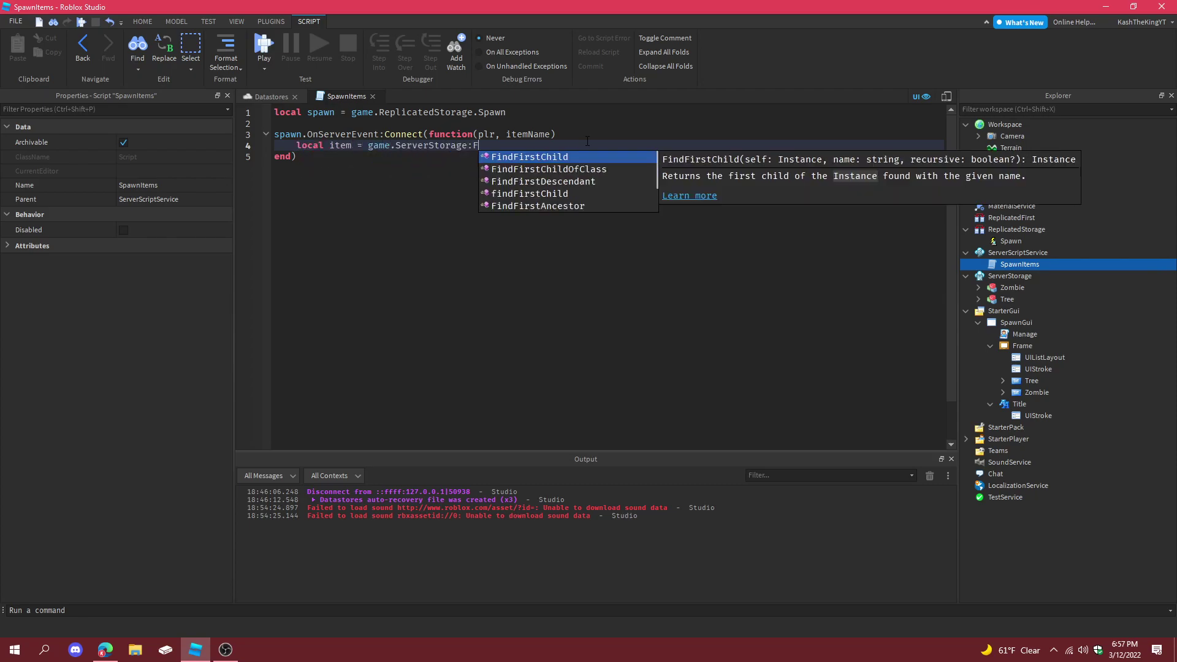
key(Return)
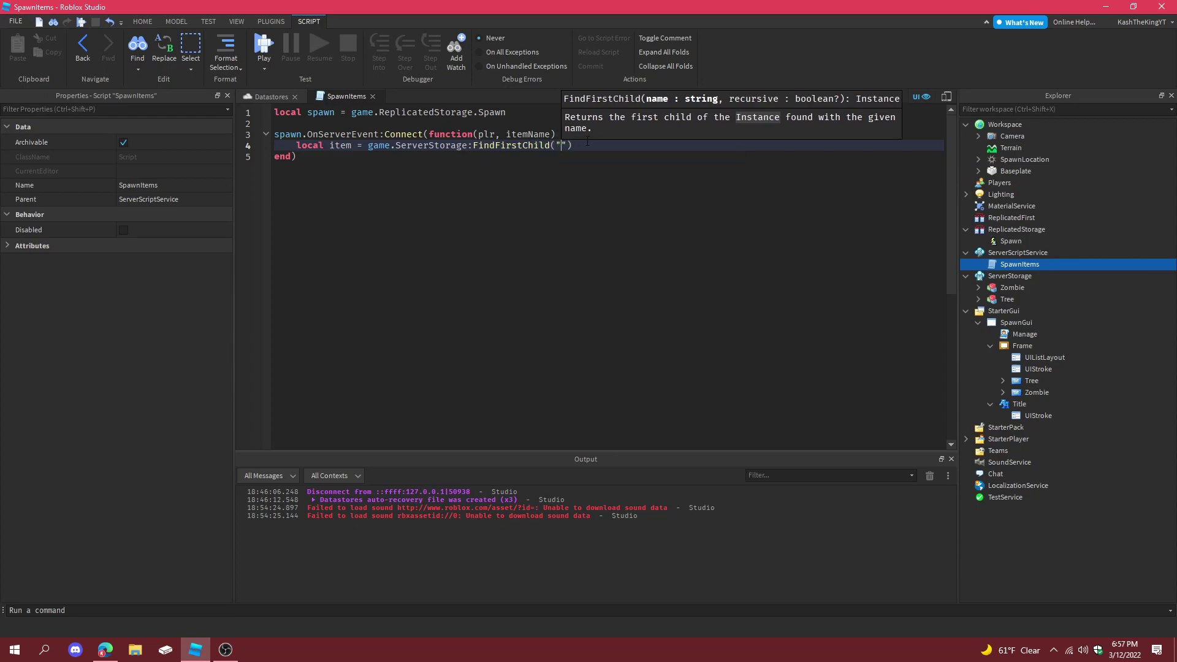
text(item)
key(Return)
key(Right)
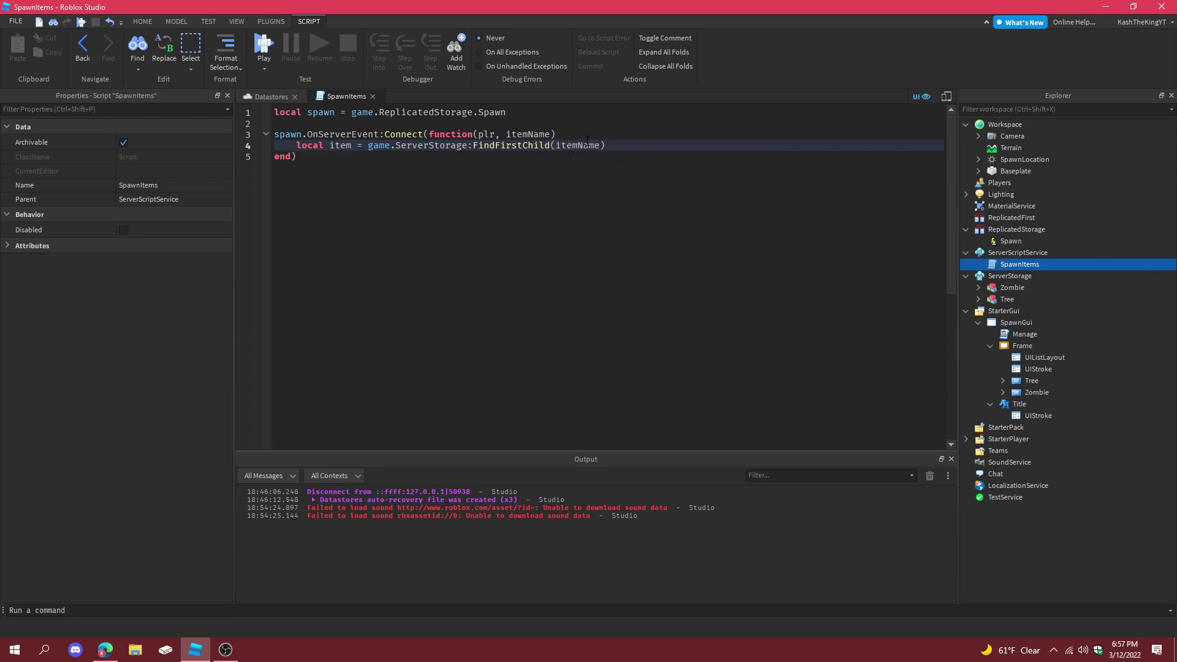
key(Left)
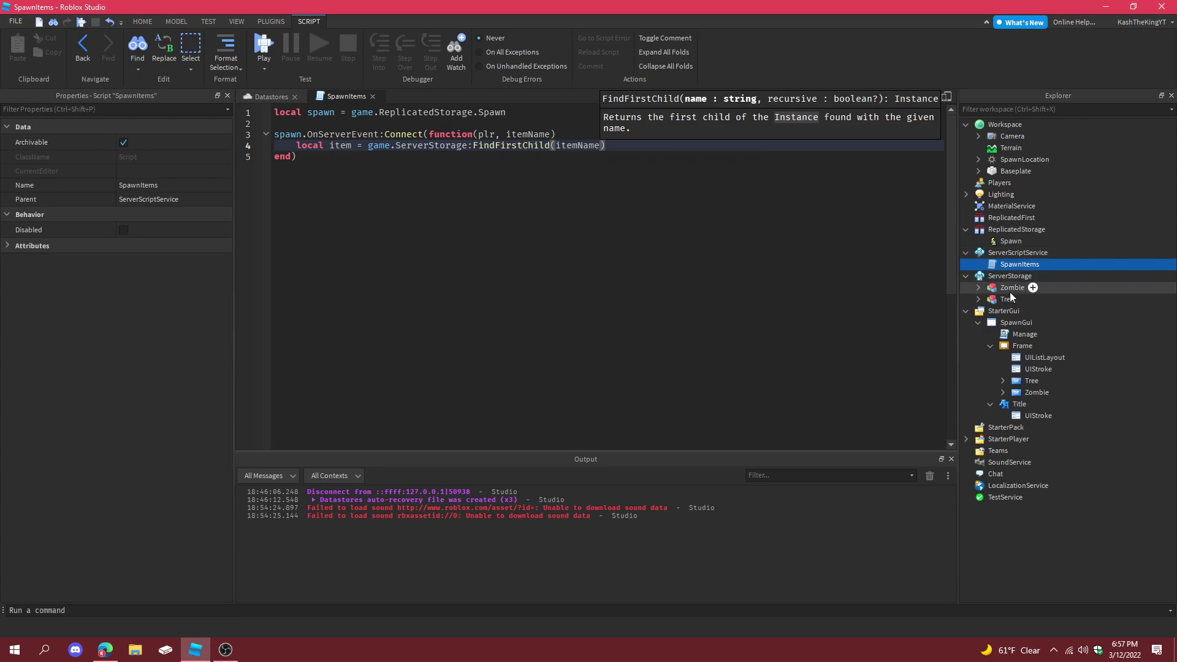
key(Right)
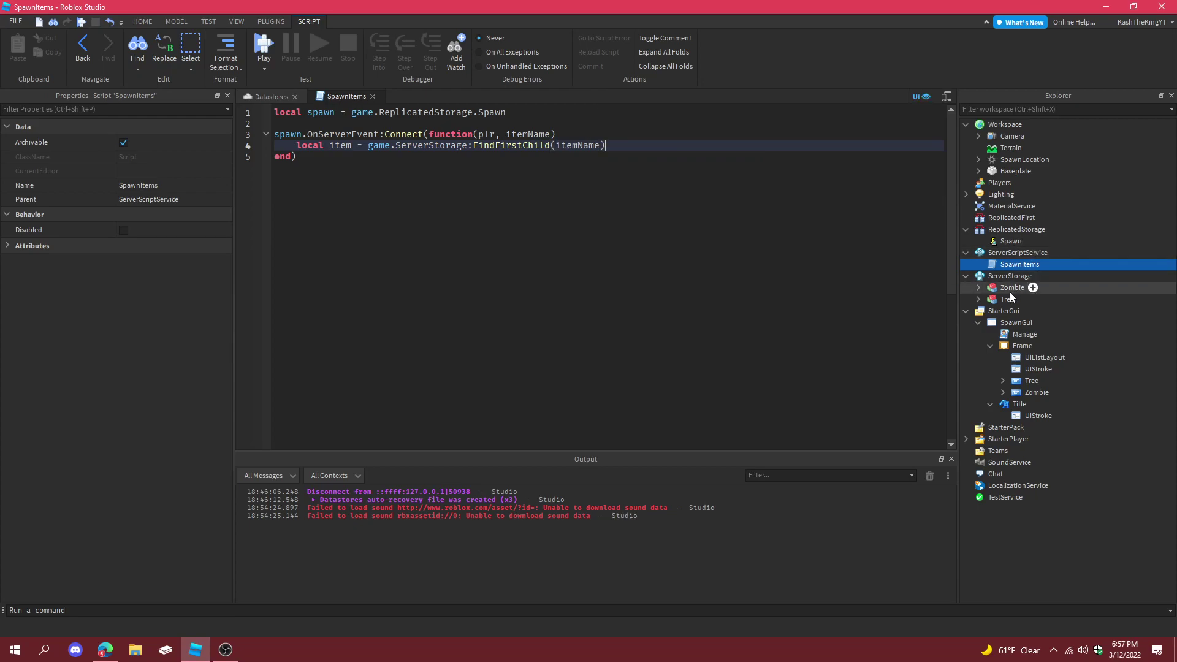
- Add an "if item then" block that declares local itemClone = item:clone()
key(Return)
text(if item then)
key(Return)
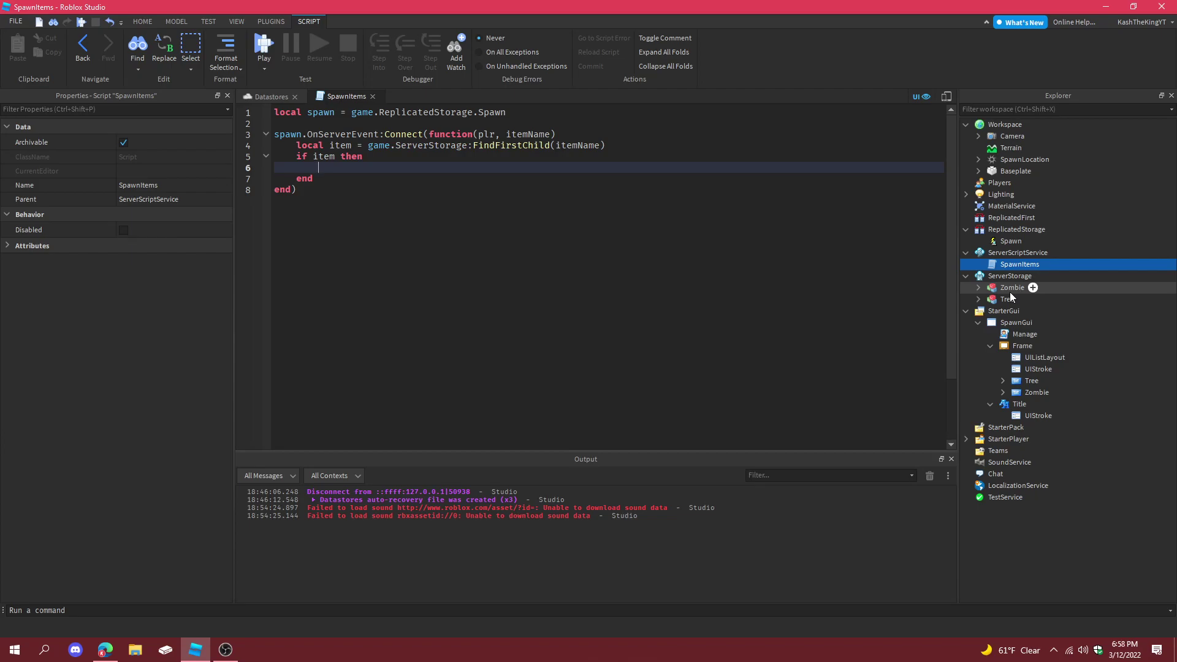
text(local itemClone = item:clone())
key(Return)
- Set itemClone.Parent to game.Workspace and start another itemClone statement on the line below
text(itemclone.Parent = game.Workspace)
key(Return)
text(itemClone.)
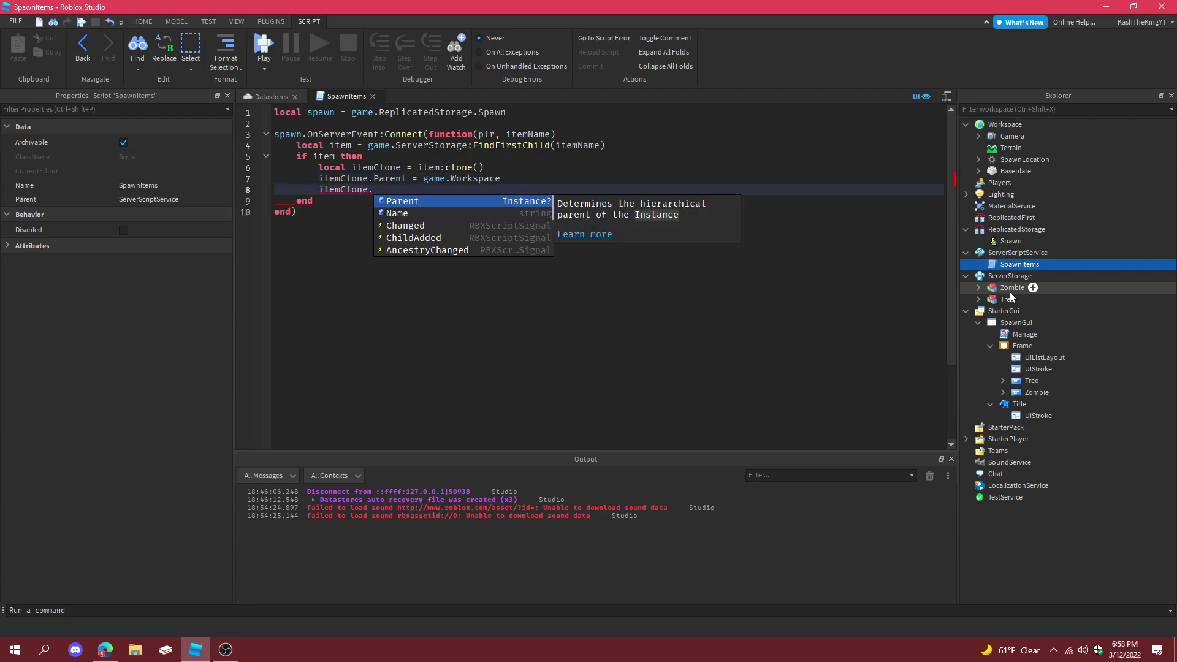
- Try HumanoidRootPart as the PrimaryPart of the Zombie model in ServerStorage and clear the property again
click(1010, 289)
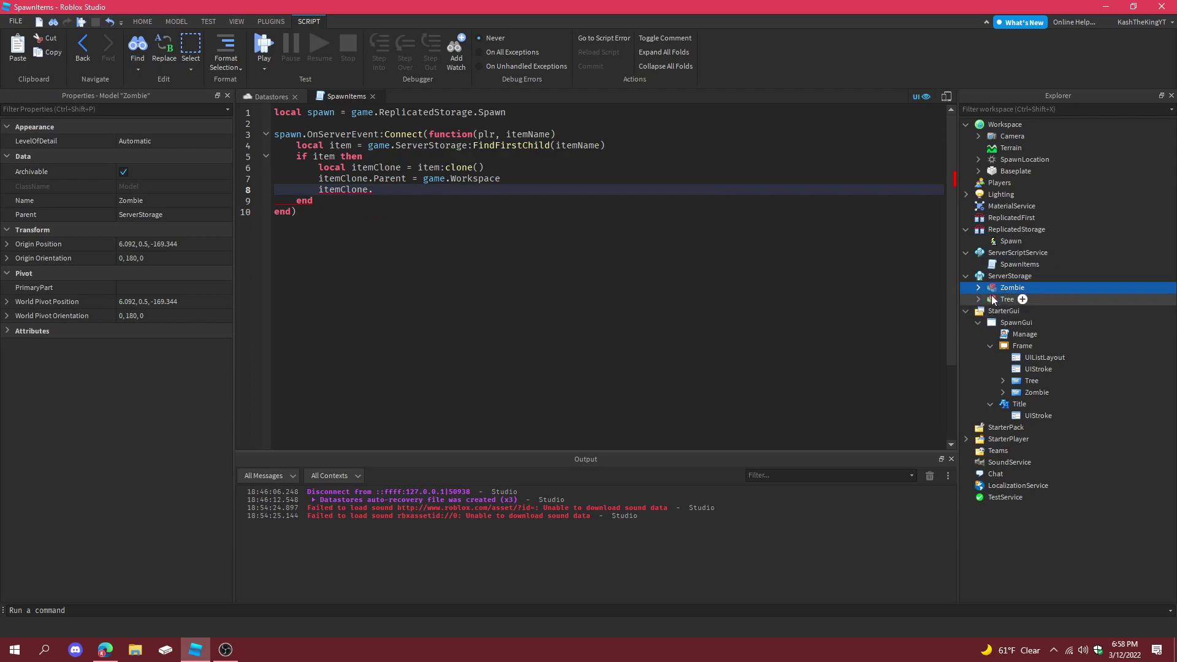
click(1003, 299)
click(990, 288)
click(978, 288)
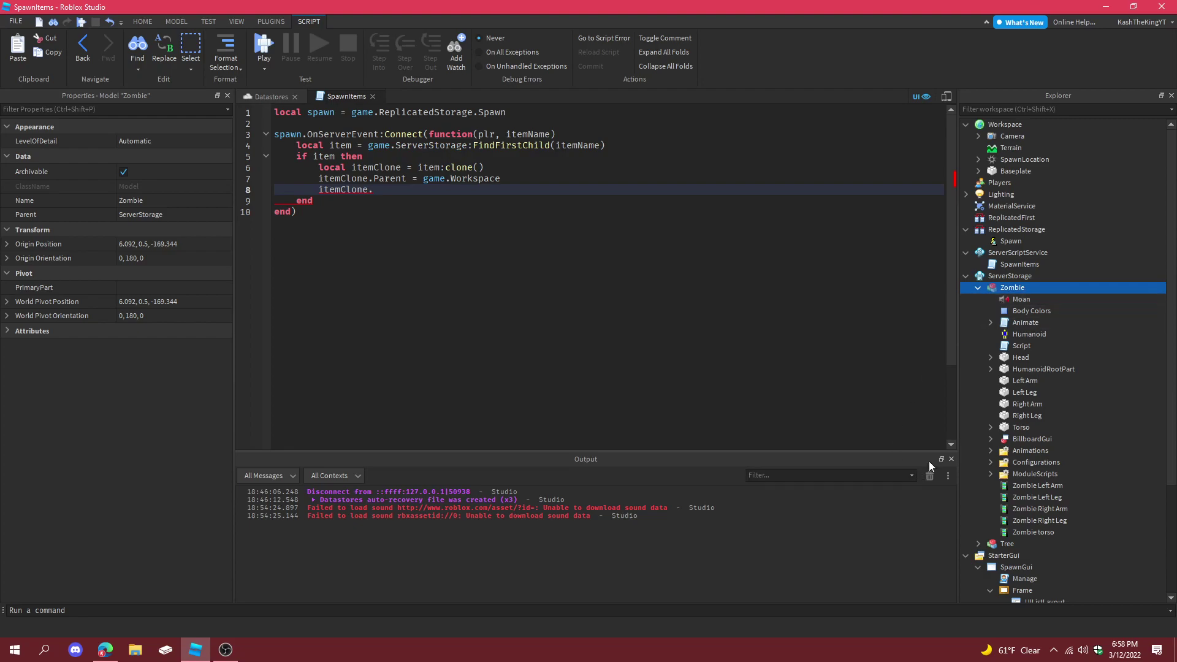
click(129, 286)
click(1022, 369)
click(430, 189)
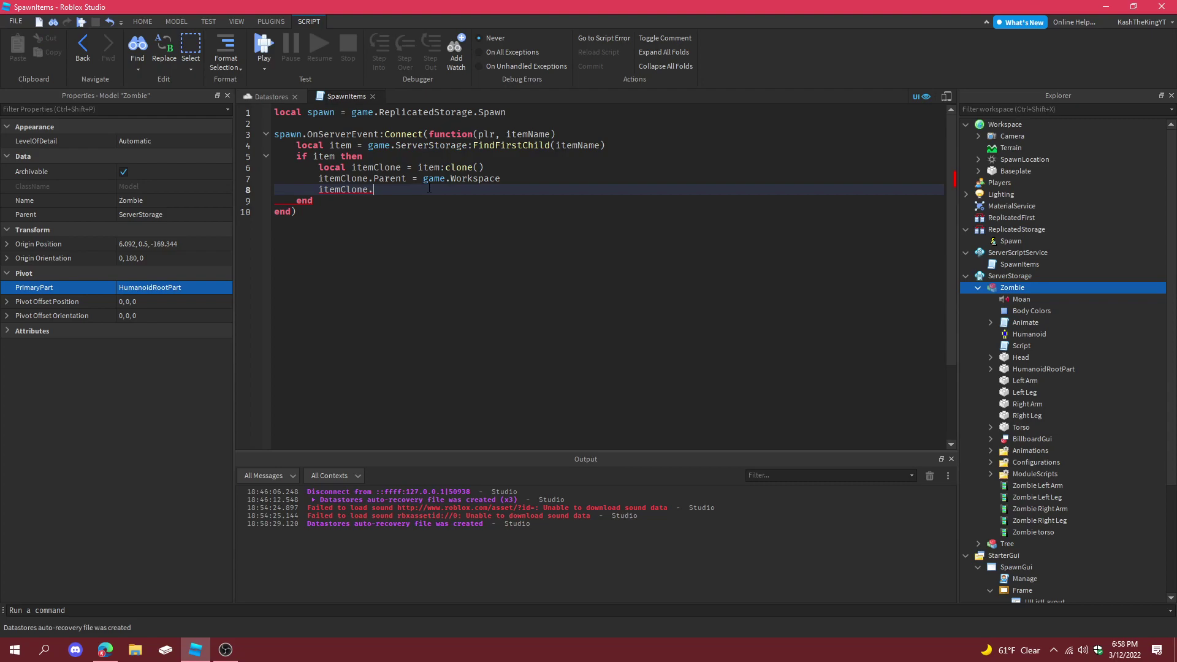
click(209, 287)
- Write the unfinished itemClone statement as the property reference itemClone["Origin Position"]
click(402, 191)
text(Origin)
key(ctrl+BackSpace)
key(BackSpace)
text(["Origin Position)
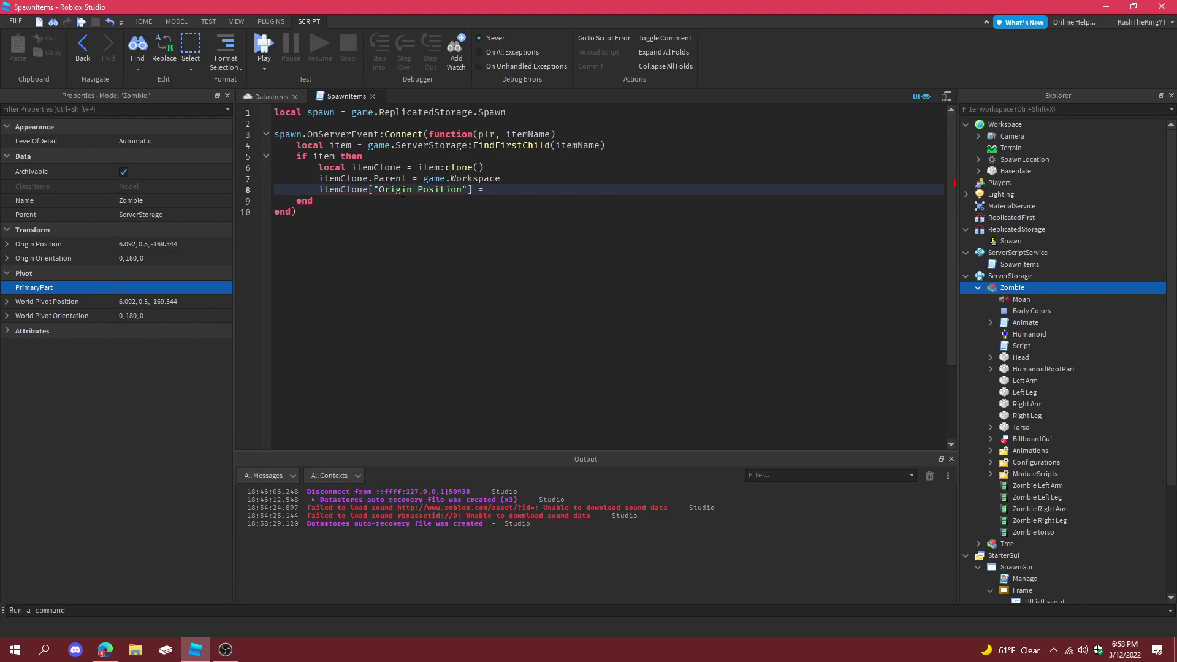
- Assign hitPos as the value of itemClone["Origin Position"]
text(= plr.Cha)
text(racter.Po)
text(sitio)
key(BackSpace)
key(BackSpace)
key(BackSpace)
key(BackSpace)
key(BackSpace)
key(BackSpace)
key(BackSpace)
key(BackSpace)
key(BackSpace)
key(BackSpace)
key(BackSpace)
key(BackSpace)
key(BackSpace)
key(BackSpace)
key(BackSpace)
key(BackSpace)
key(BackSpace)
key(BackSpace)
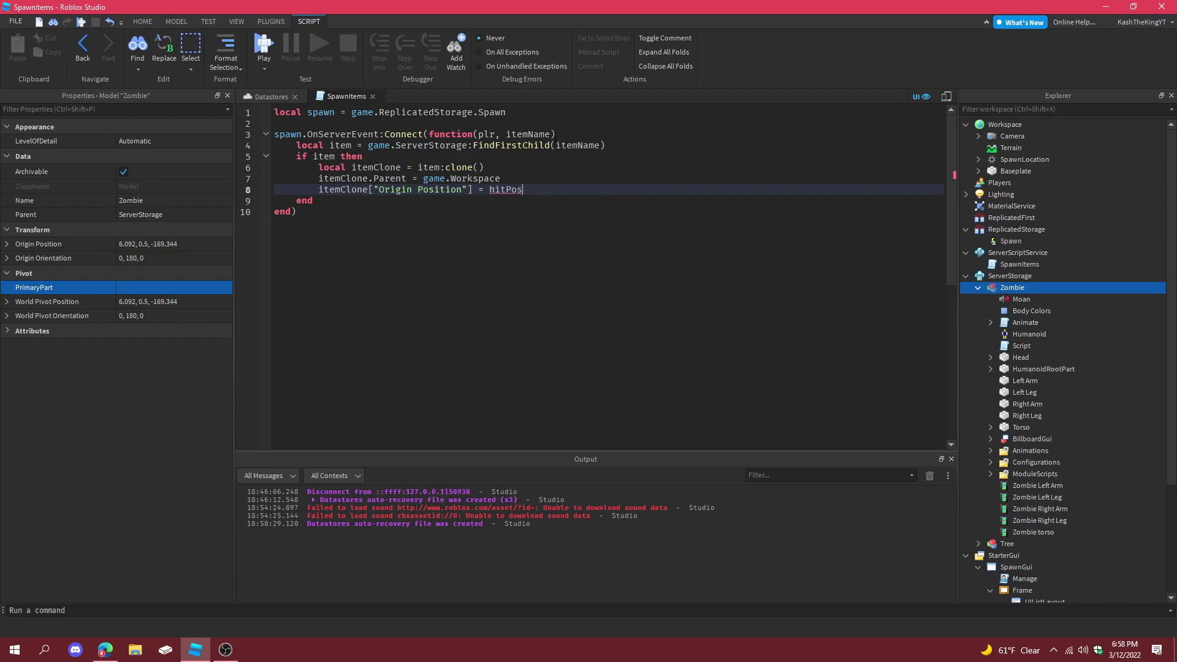
- Add hitPos as a third parameter of the OnServerEvent function, after itemName
click(555, 134)
text(, hu)
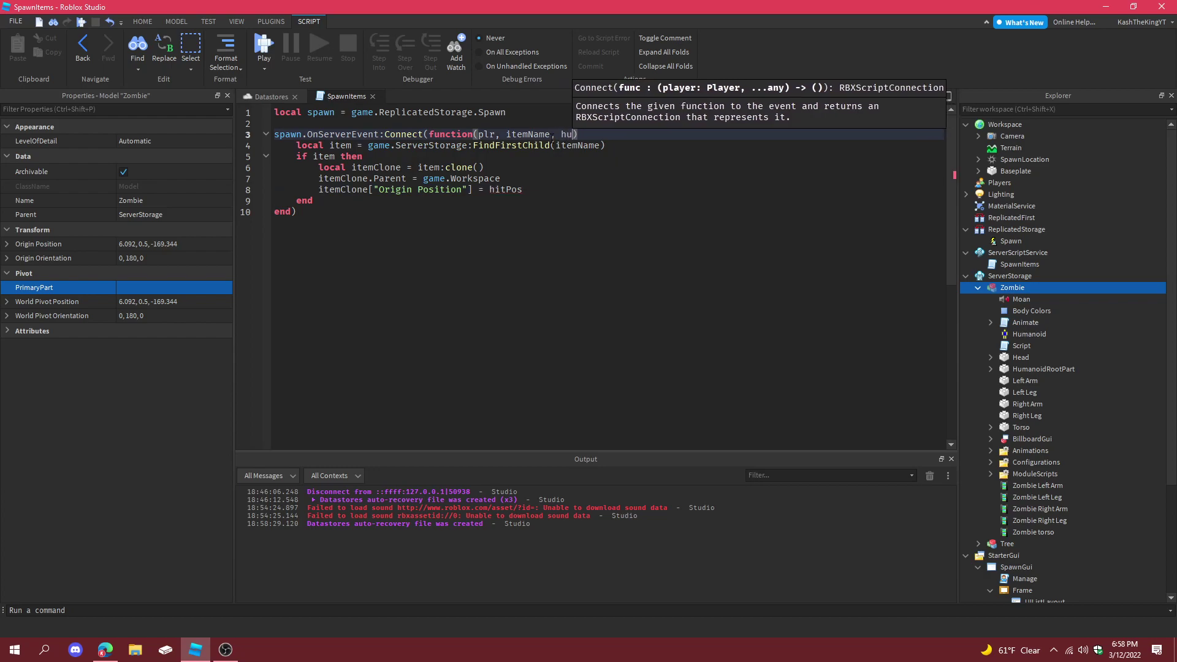
key(BackSpace)
text(itPos)
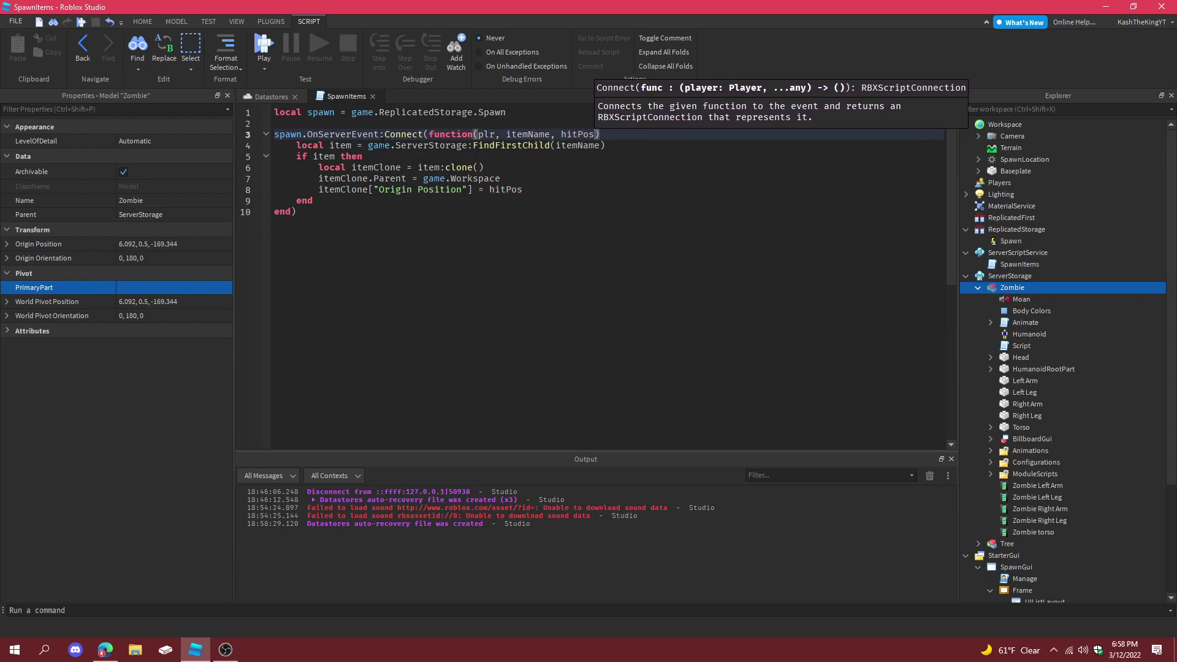
- In the Manage script, pass game.Players.LocalPlayer:GetMouse().hit.Position as a second argument of the FireServer call
click(979, 287)
double_click(1024, 334)
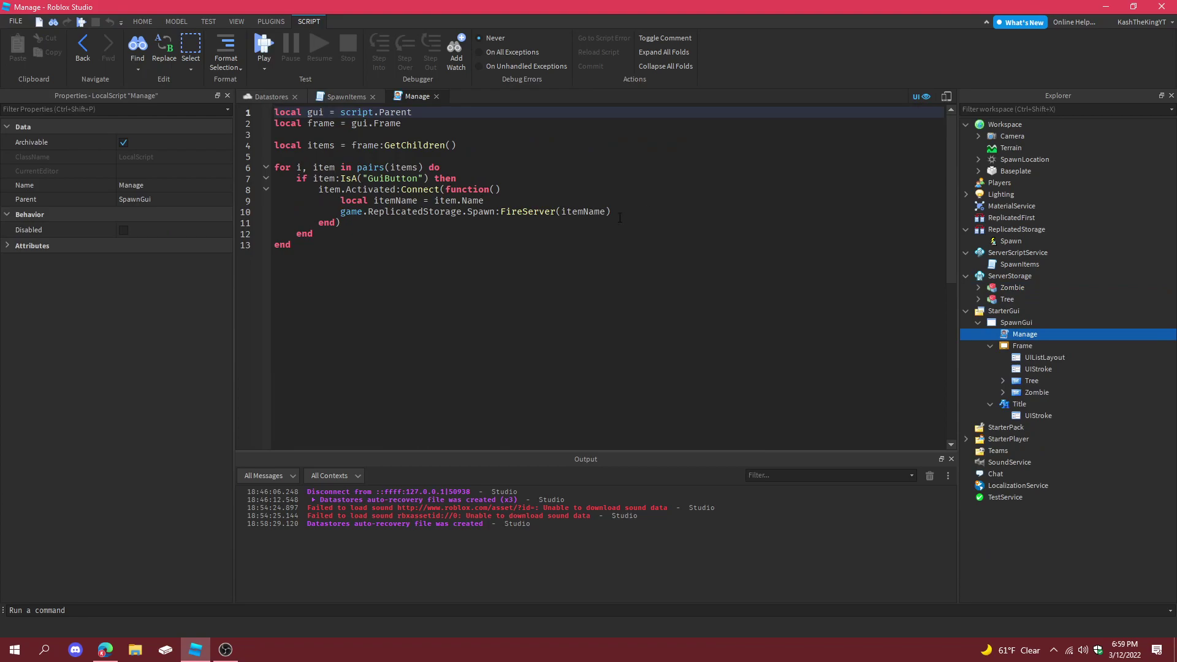
click(614, 212)
key(Left)
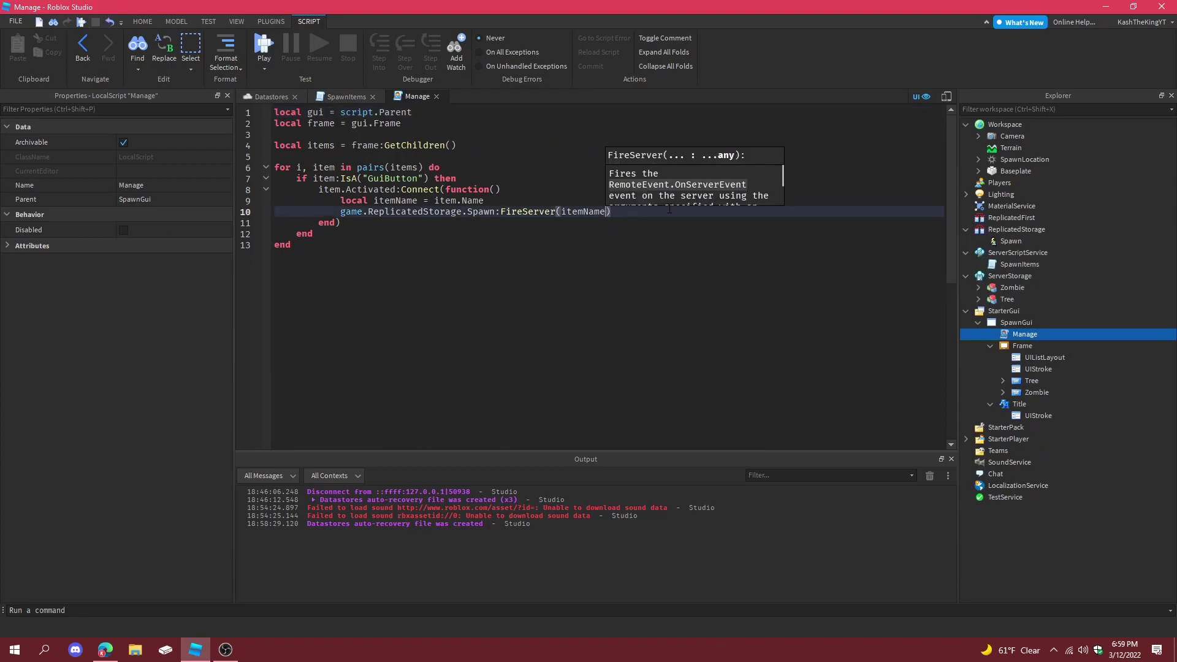
text(, )
text(game.plk)
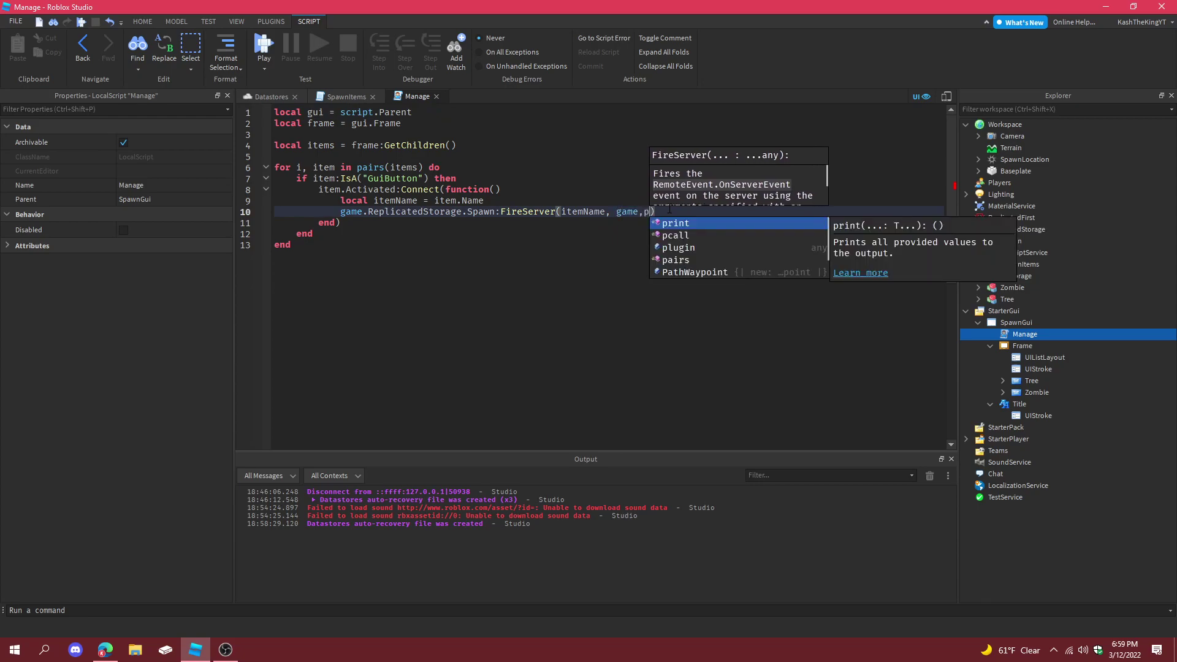
key(Tab)
text(.LocalPlayer:Getm)
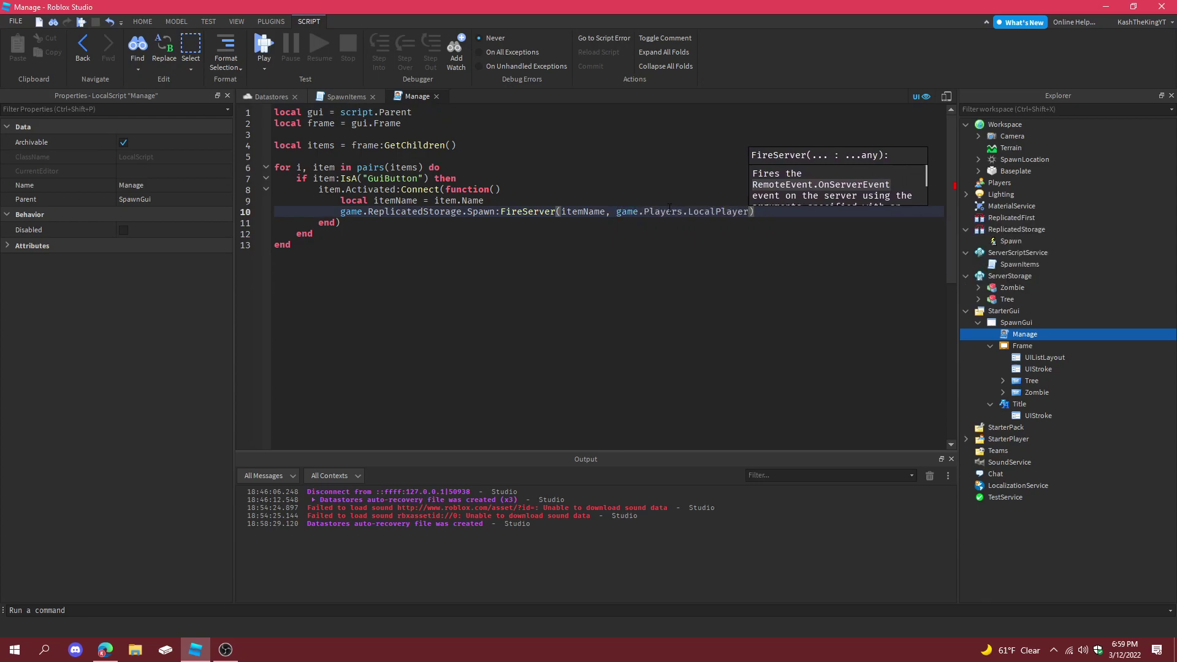
key(Tab)
text(().hit.po)
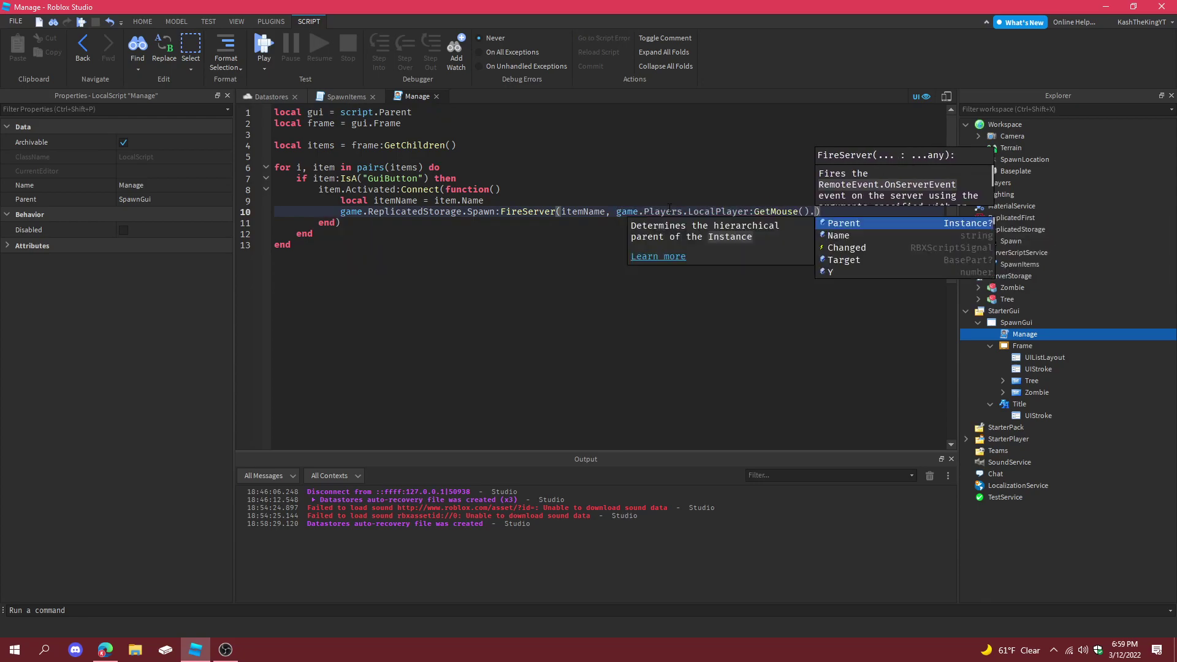
key(Tab)
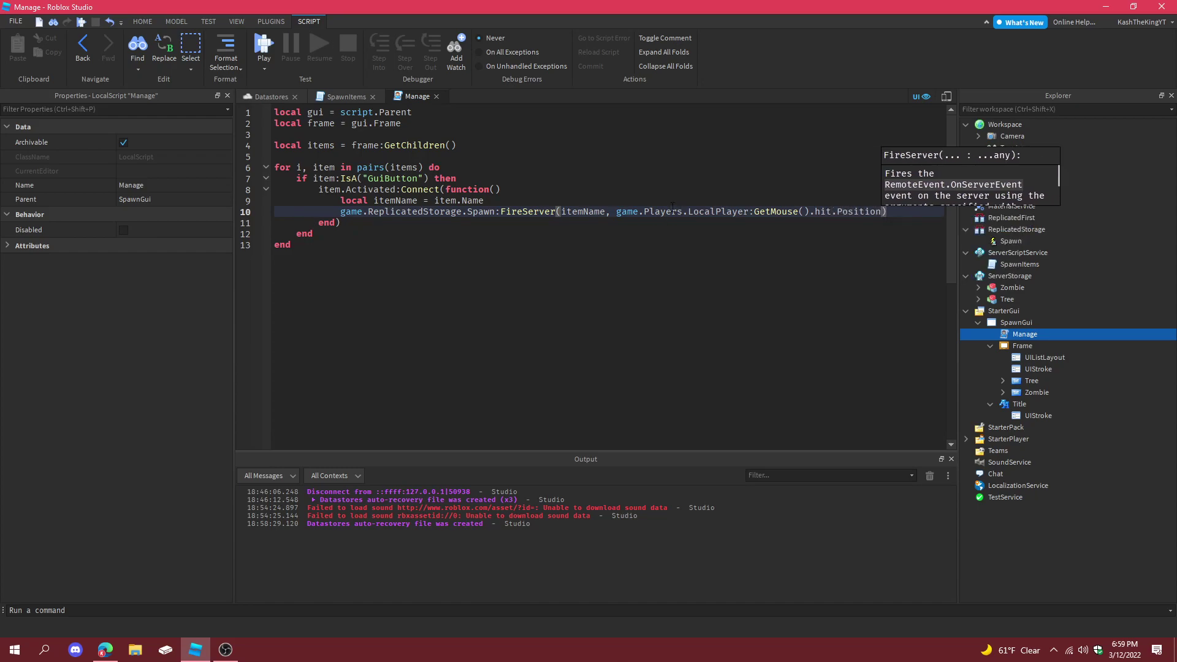
- Playtest the game by spawning a tree and a zombie from the SpawnGui, and stop the test
click(345, 100)
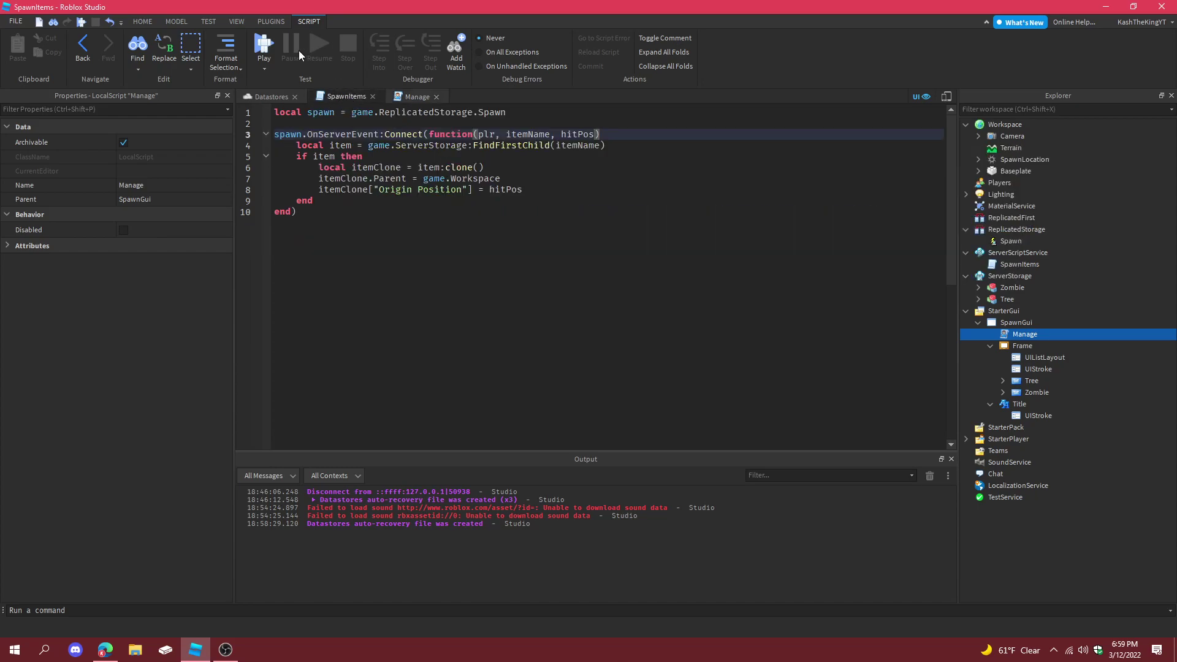
key(F5)
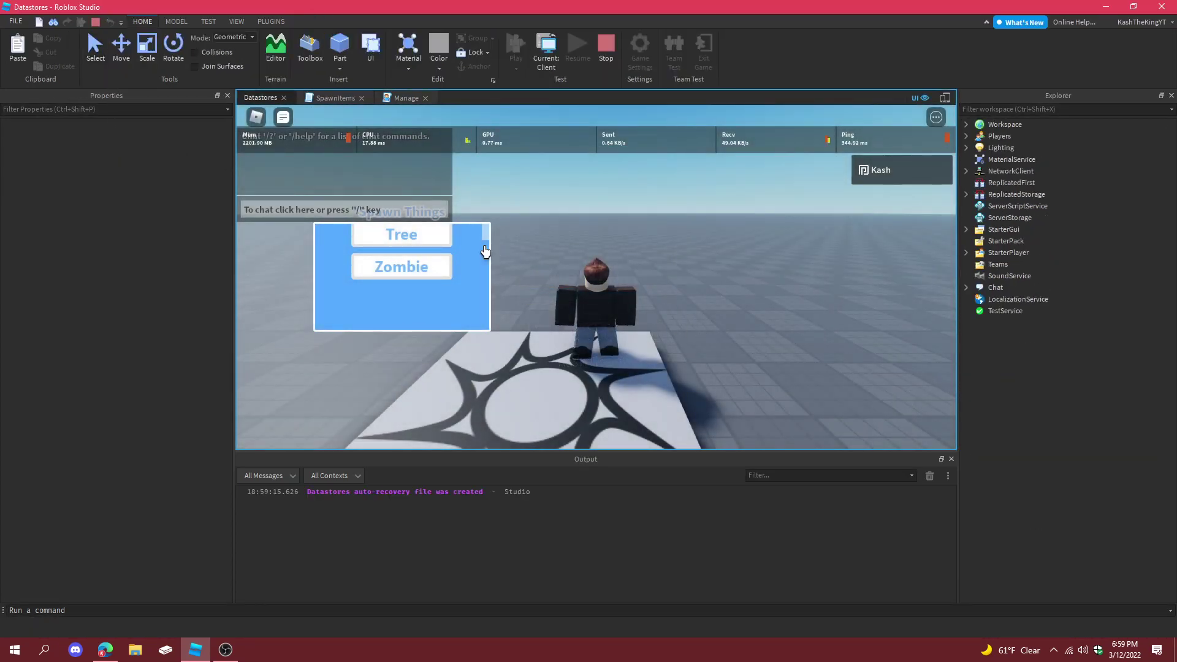
click(428, 247)
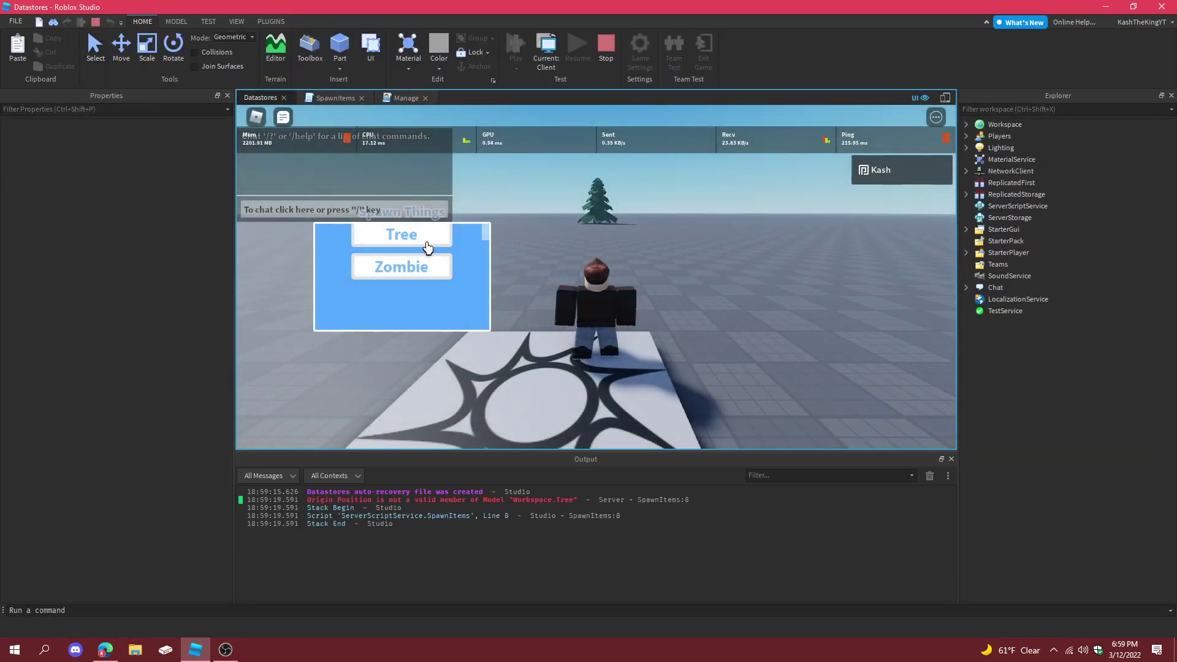
click(423, 265)
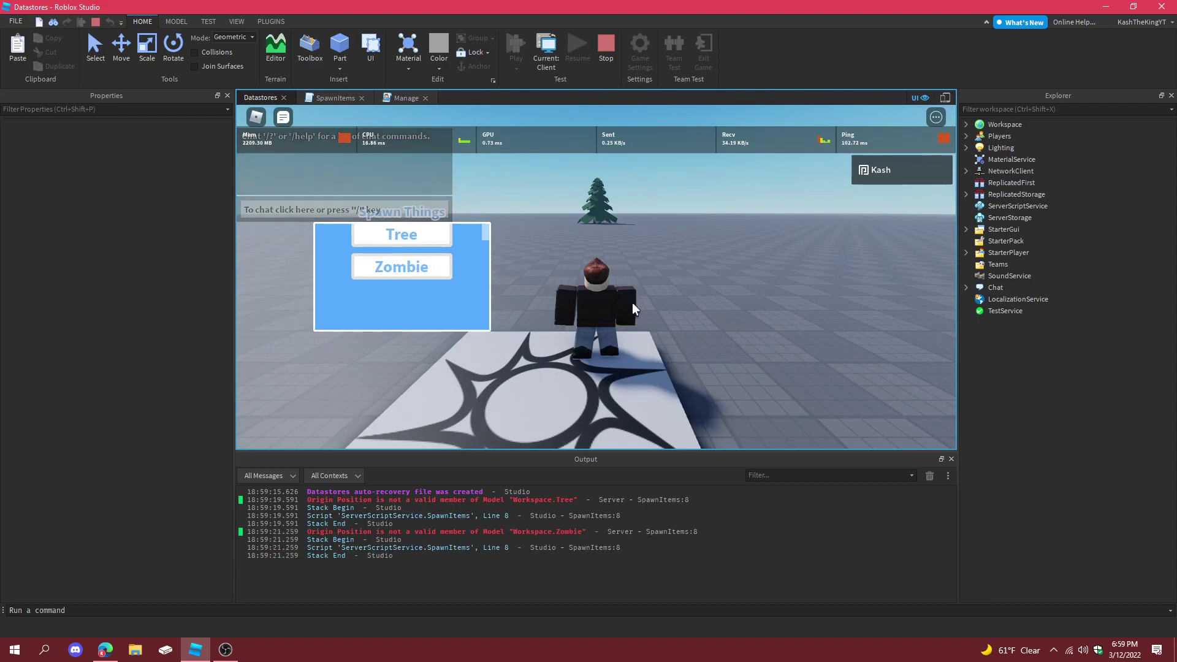
click(607, 48)
- Go to the script line behind the Zombie error and delete the itemClone["Origin Position"] = hitPos statement
click(557, 533)
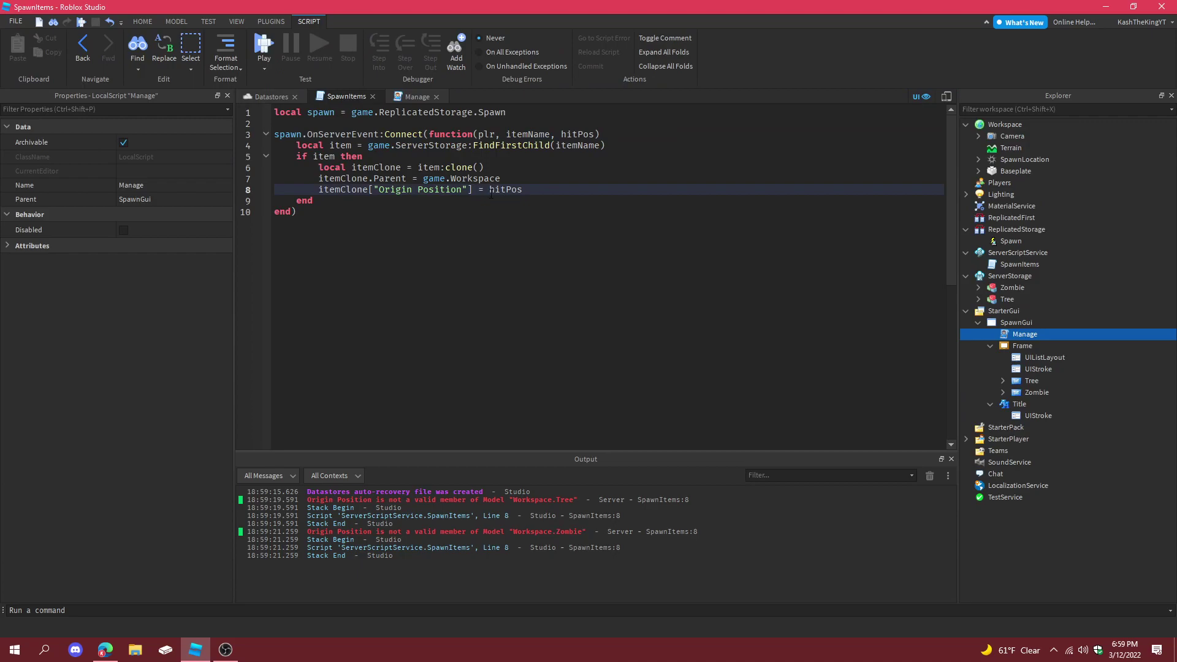
drag(527, 186, 369, 189)
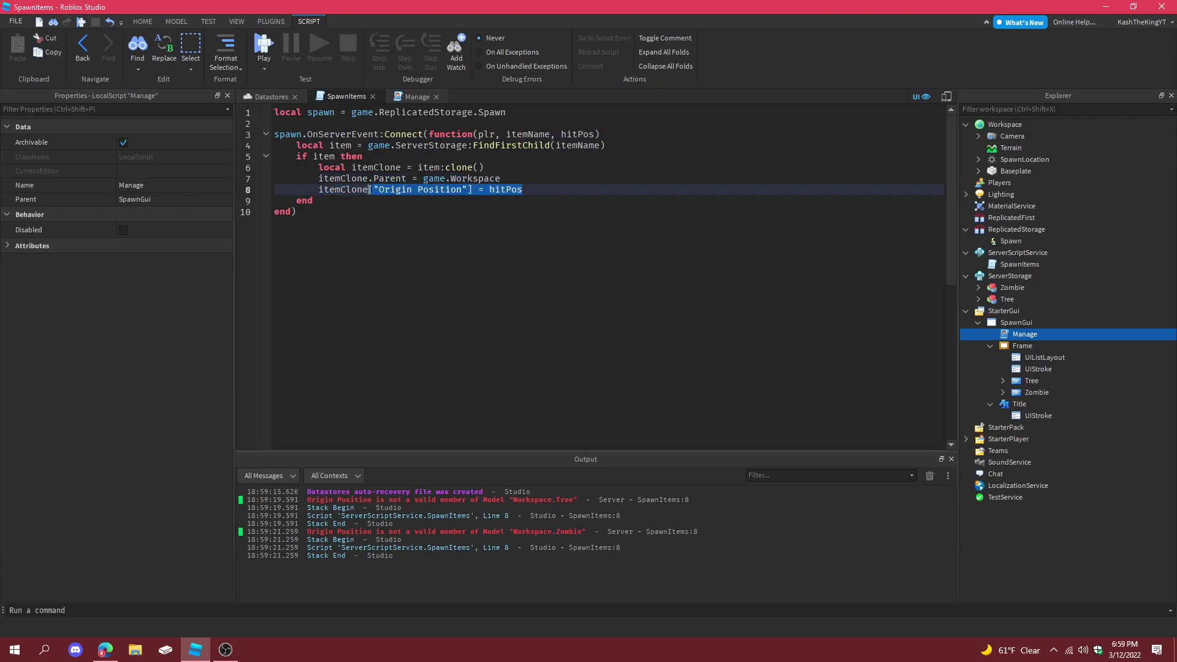
text(.pos)
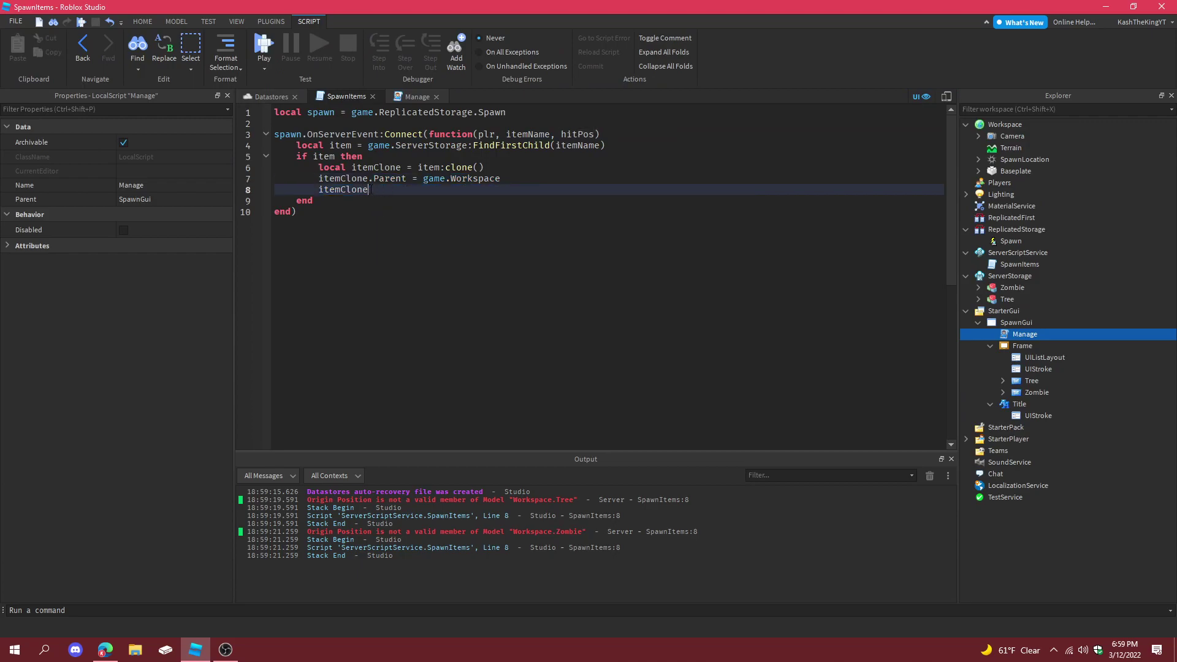
key(ctrl+BackSpace)
- Look up position-related members of game.ServerStorage.Zombie with a trial command and clear the command again
click(285, 610)
text(game.ServerStorage)
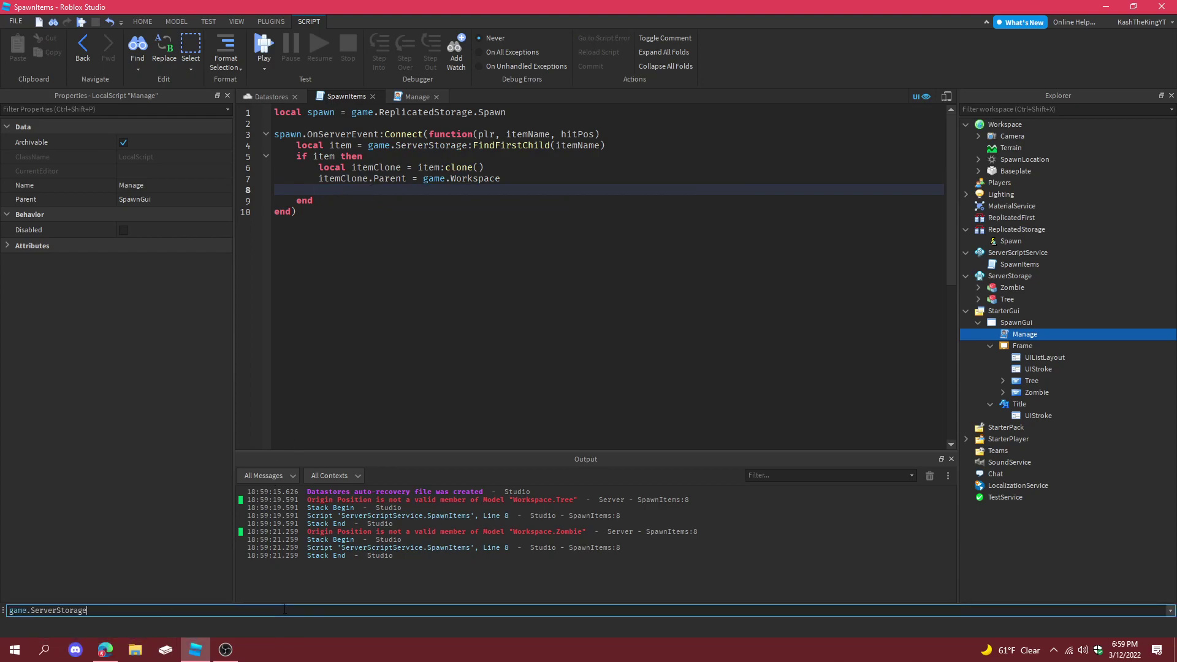
text(.Zombie.)
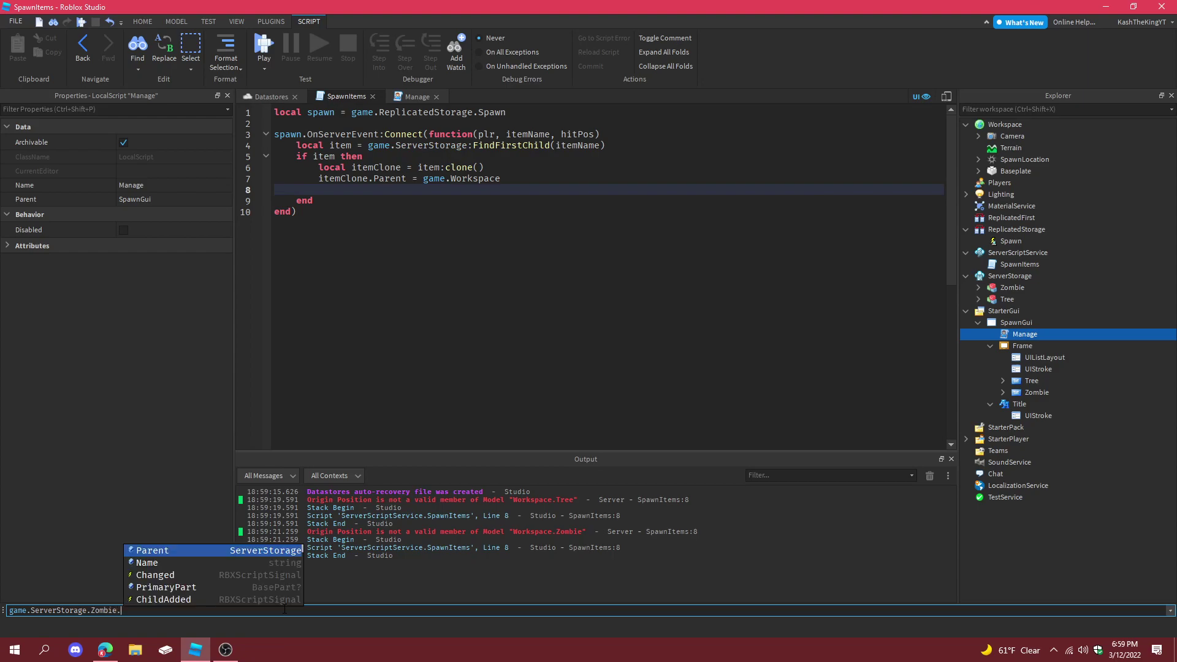
text(posit)
key(ctrl+BackSpace)
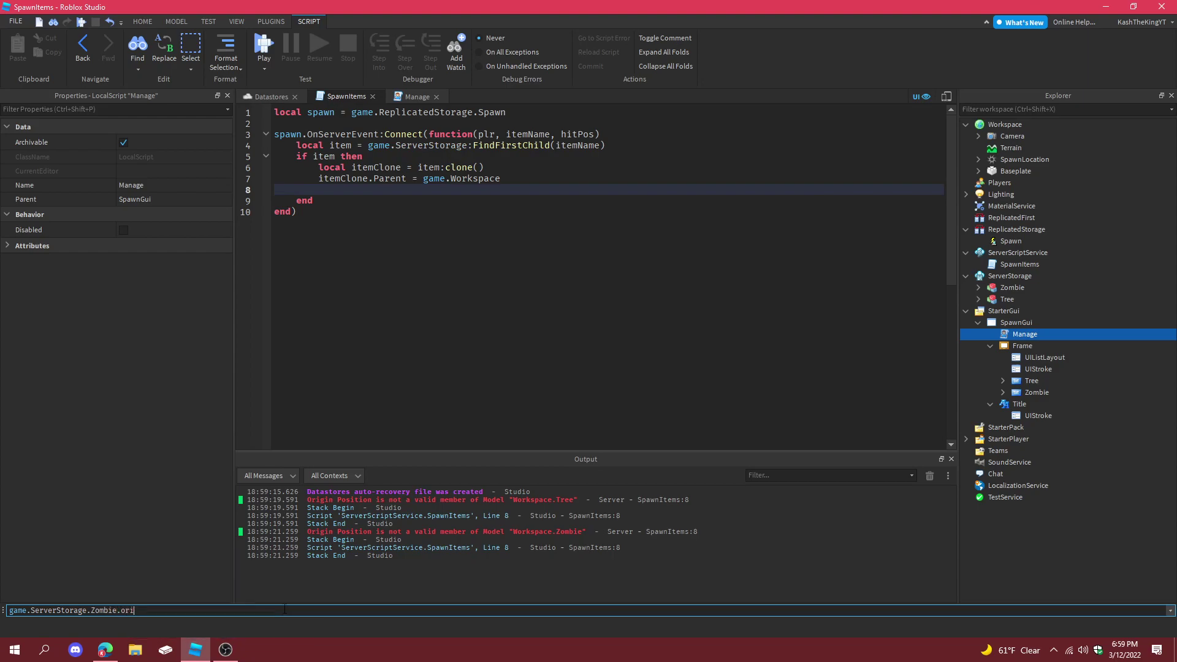
text(:m)
key(ctrl+BackSpace)
key(ctrl+BackSpace)
key(ctrl+BackSpace)
key(ctrl+BackSpace)
key(ctrl+BackSpace)
key(ctrl+BackSpace)
key(ctrl+BackSpace)
- Write itemClone:MoveTo(hitPos) on the empty line below the Parent assignment in SpawnItems
click(454, 190)
text(itemClone)
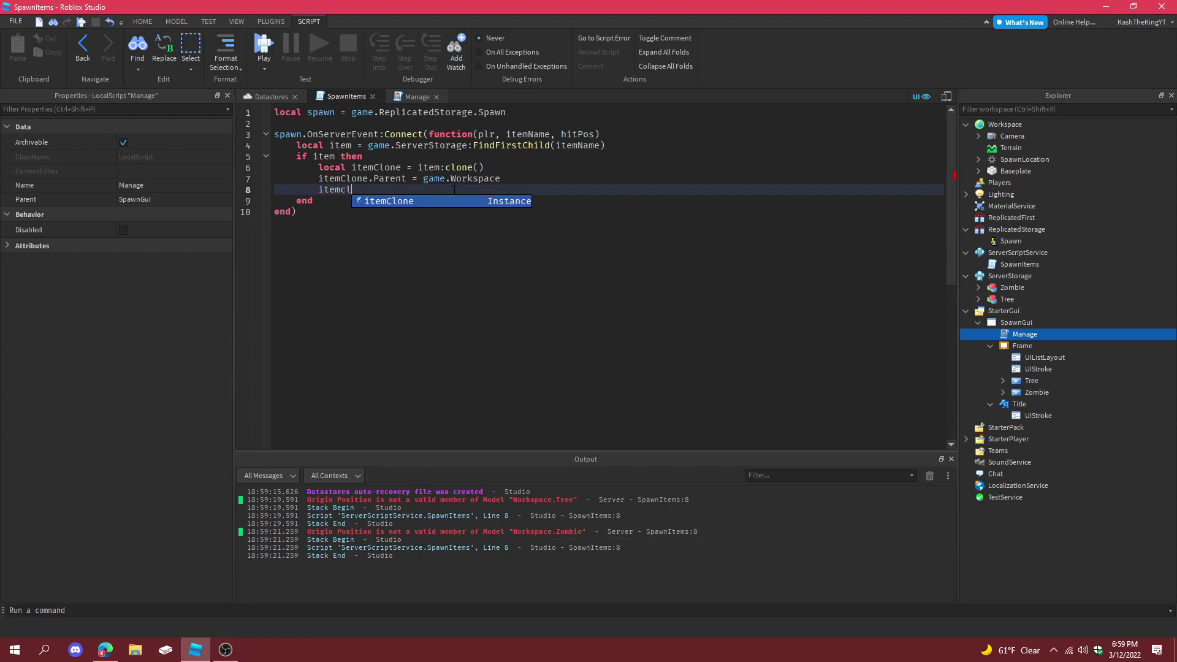
text(:MoveTo(")
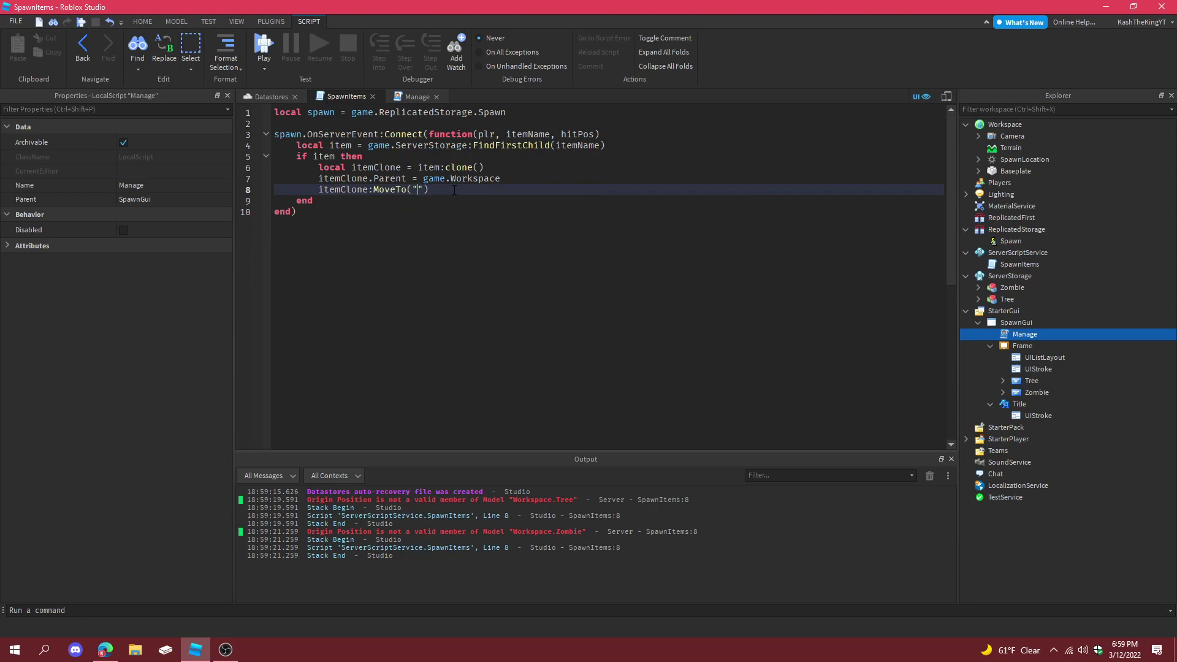
key(BackSpace)
text(hitPos)
- Playtest the game by spawning trees and several zombies while walking around, and stop the test
click(264, 50)
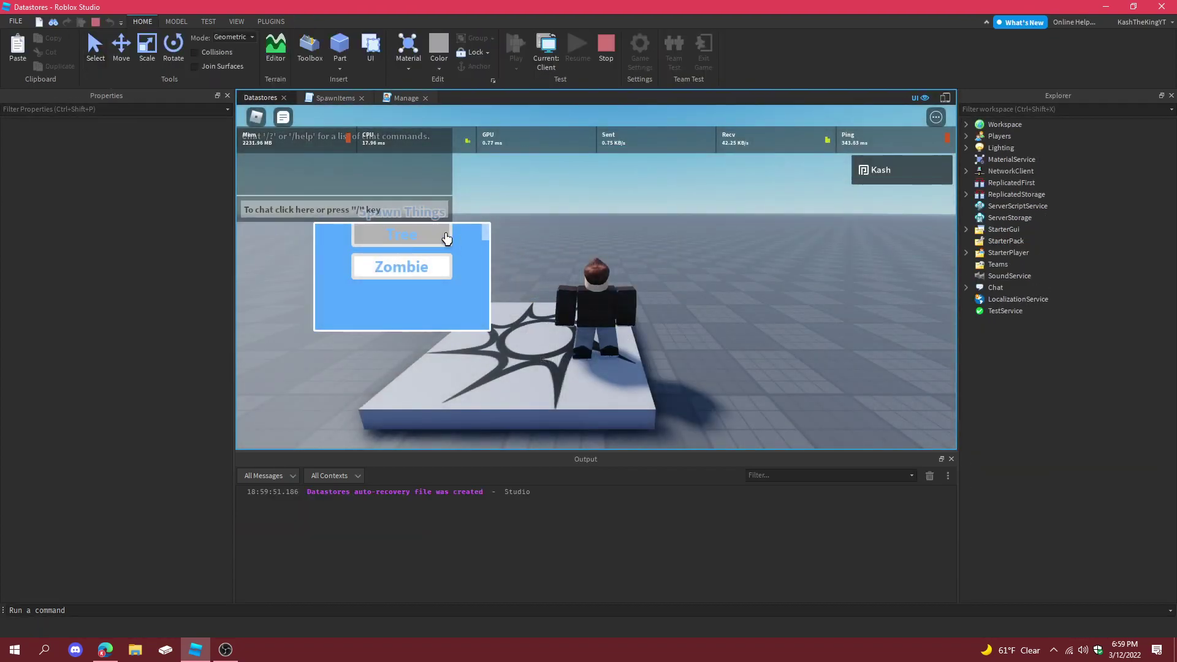
click(446, 238)
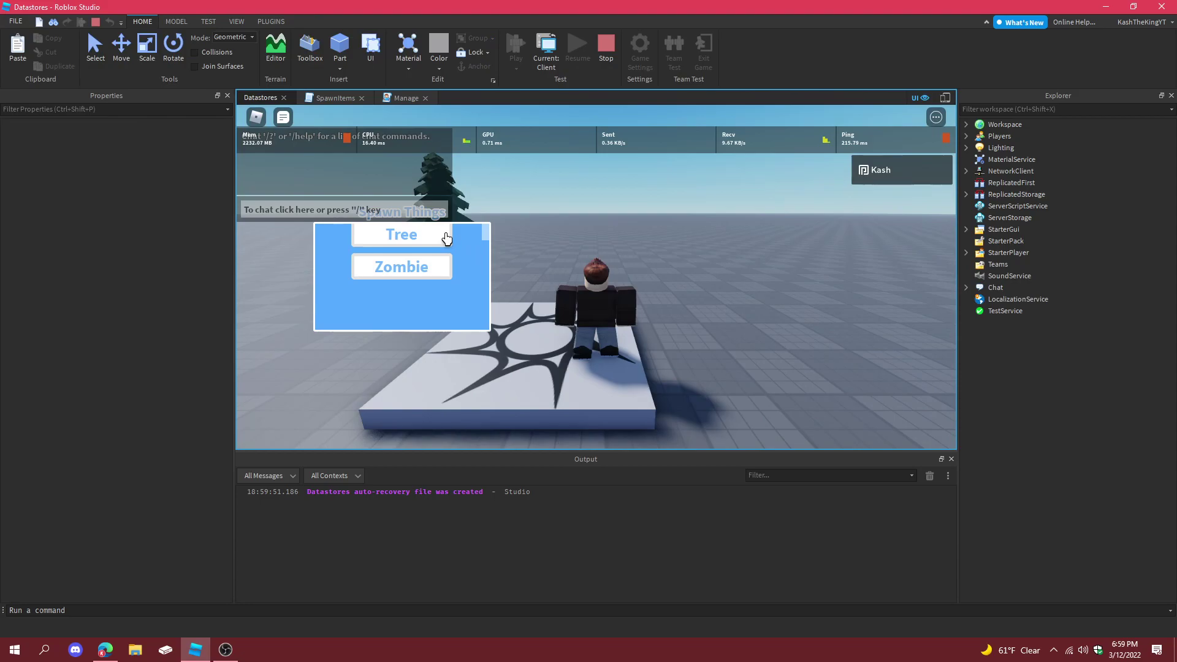
key(a)
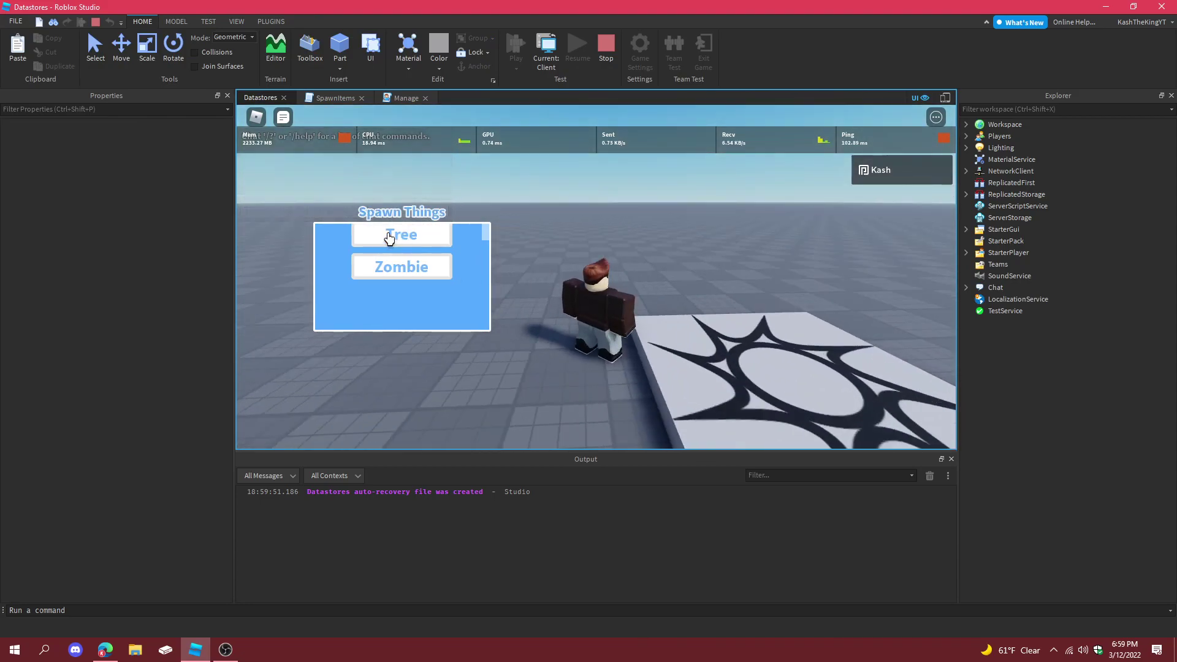
click(390, 238)
right_drag(512, 258, 513, 258)
key(a)
click(425, 274)
click(425, 274)
click(424, 273)
click(424, 274)
click(424, 274)
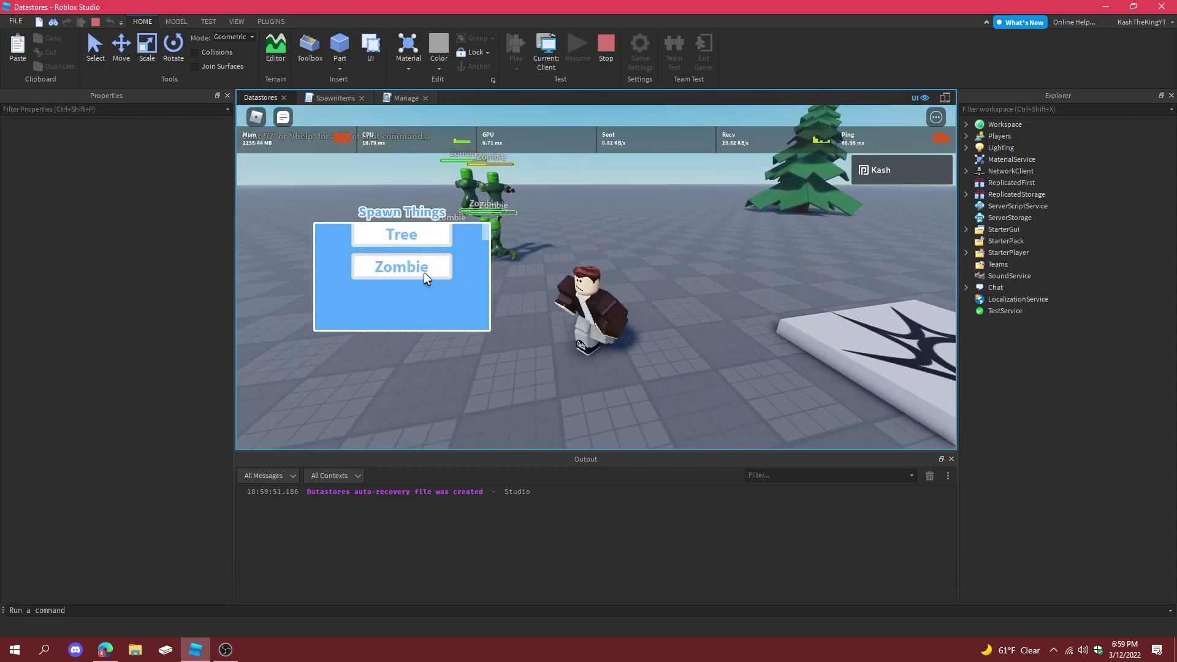
click(425, 272)
click(424, 273)
click(423, 271)
click(423, 271)
click(423, 271)
click(423, 271)
click(423, 271)
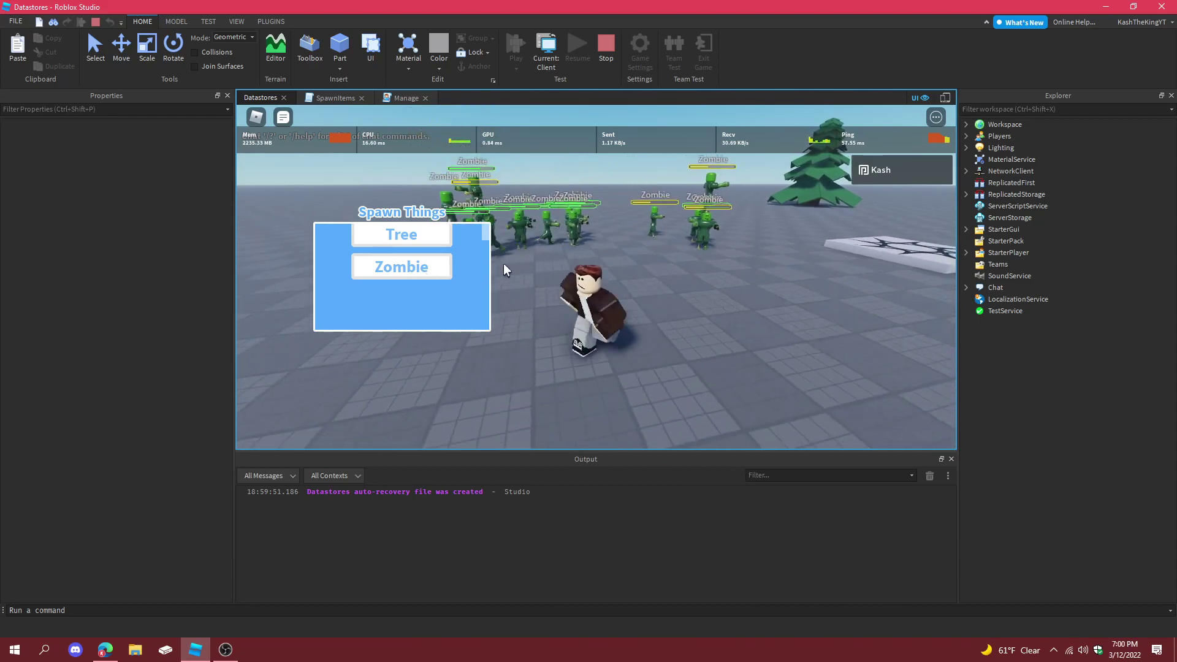
click(612, 57)
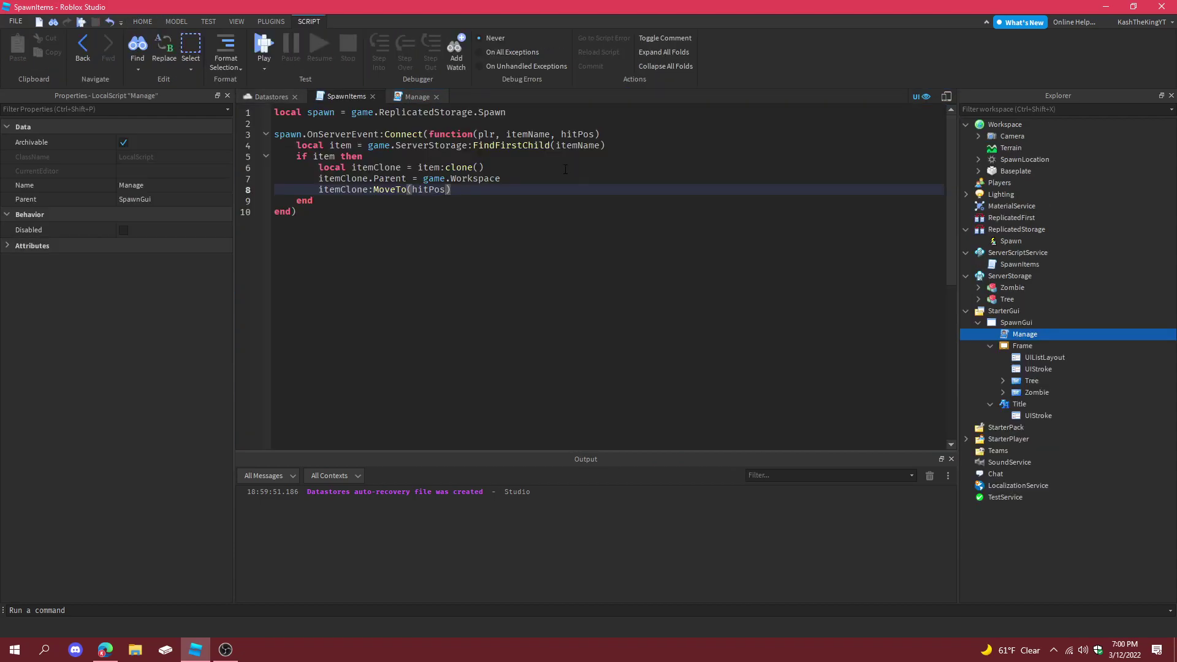
- Cut the FireServer line out of the Activated function in the Manage script
double_click(1024, 334)
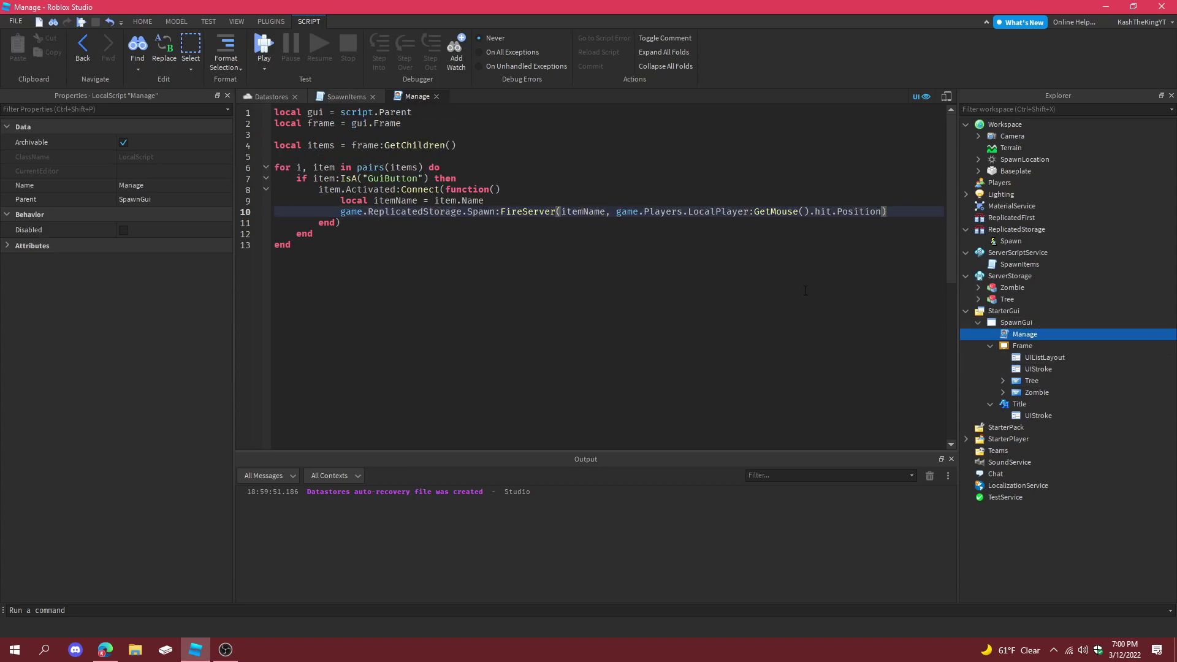
drag(885, 211, 342, 212)
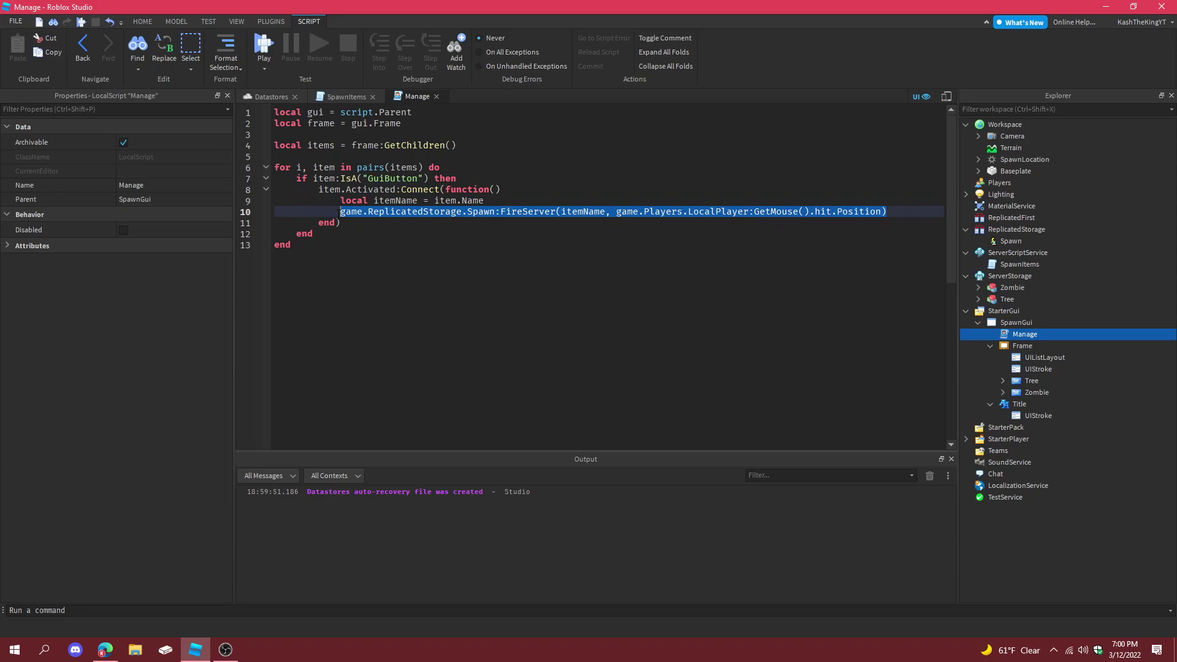
key(ctrl+x)
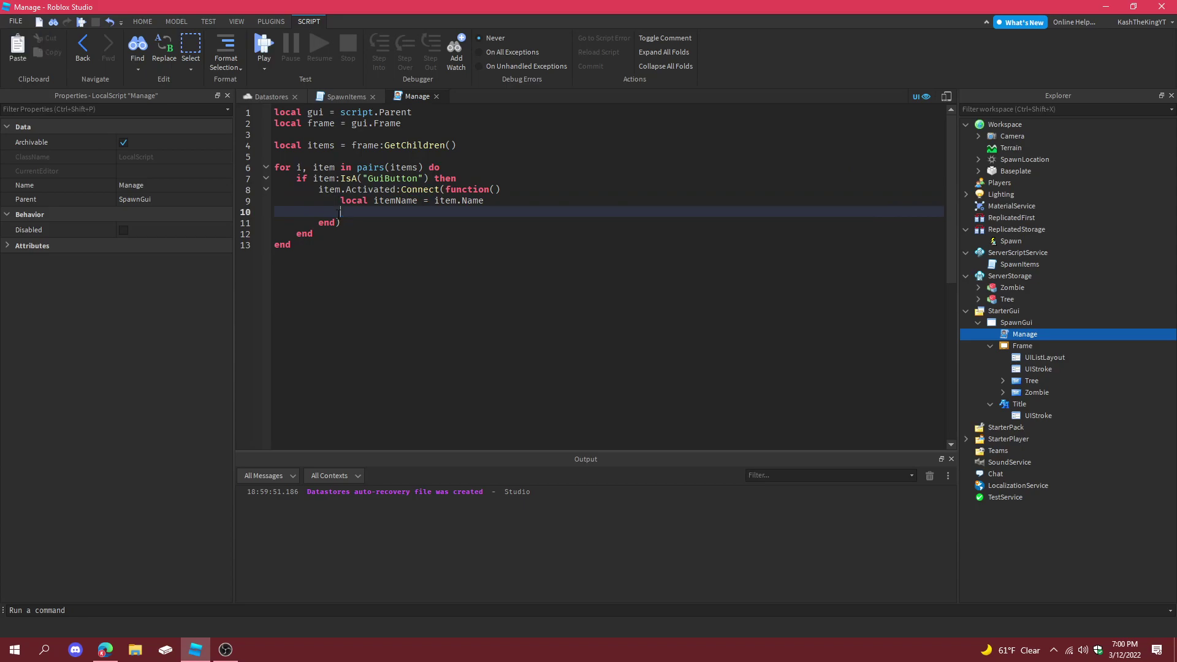
- Start a statement with game.Players.LocalPlayer:GetMouse() below the itemName line
text(w)
key(BackSpace)
text(rep)
key(BackSpace)
key(BackSpace)
key(BackSpace)
text(game.)
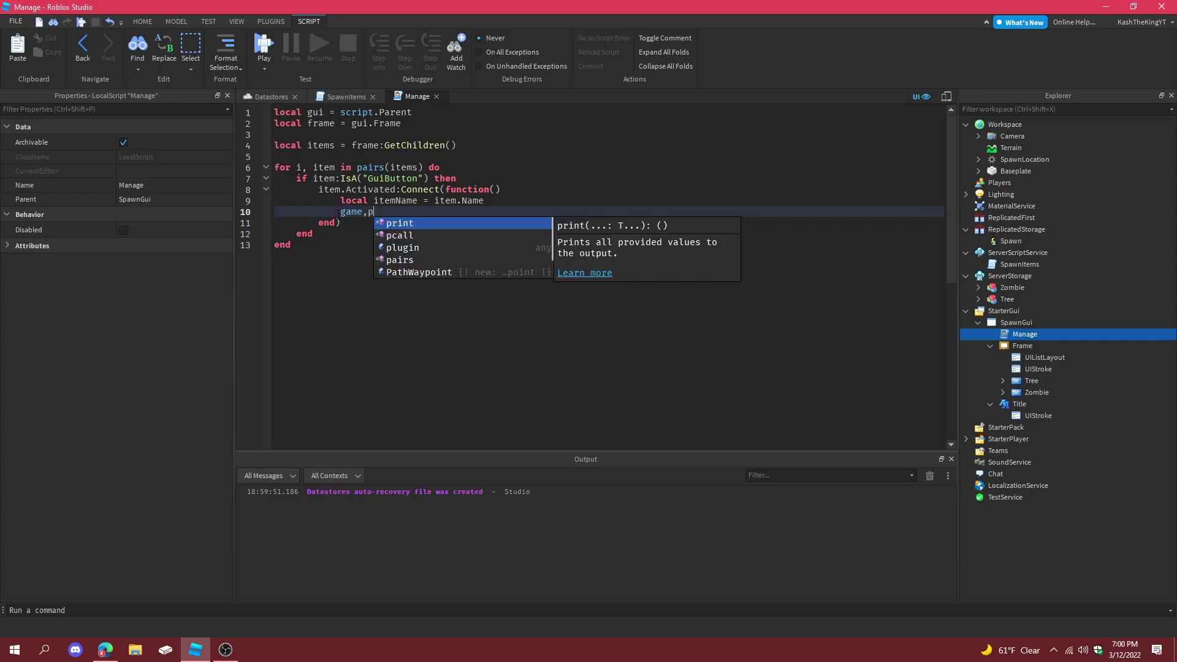
text(Players.LocalPlayer:Getmo)
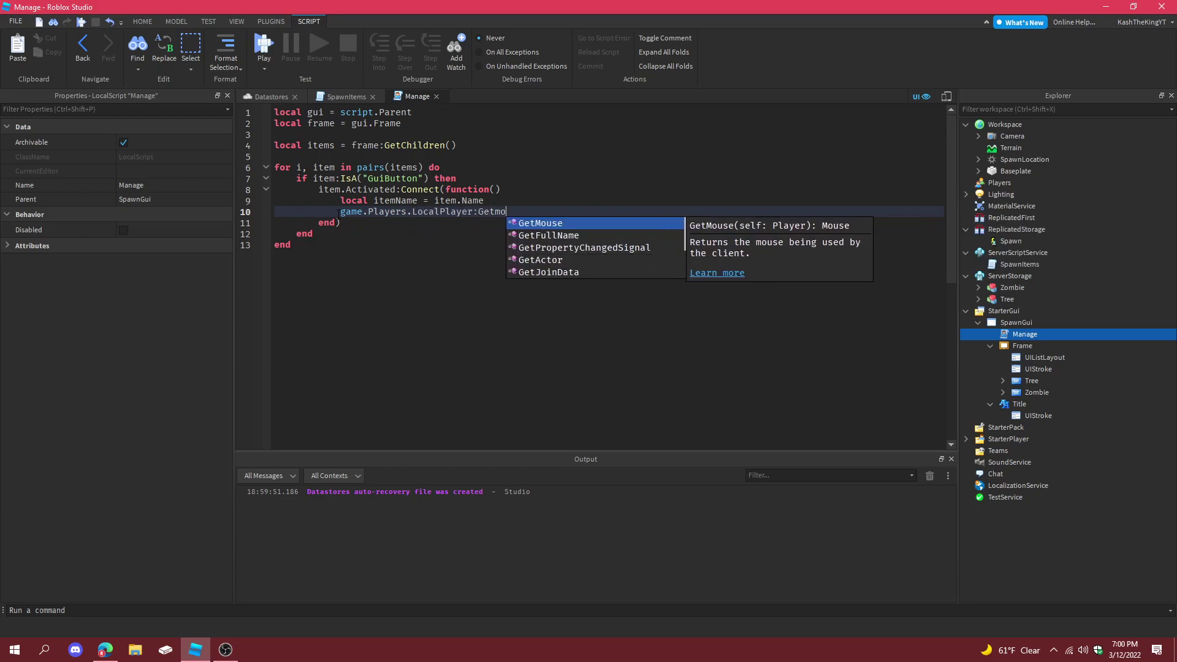
key(Tab)
text(.acti)
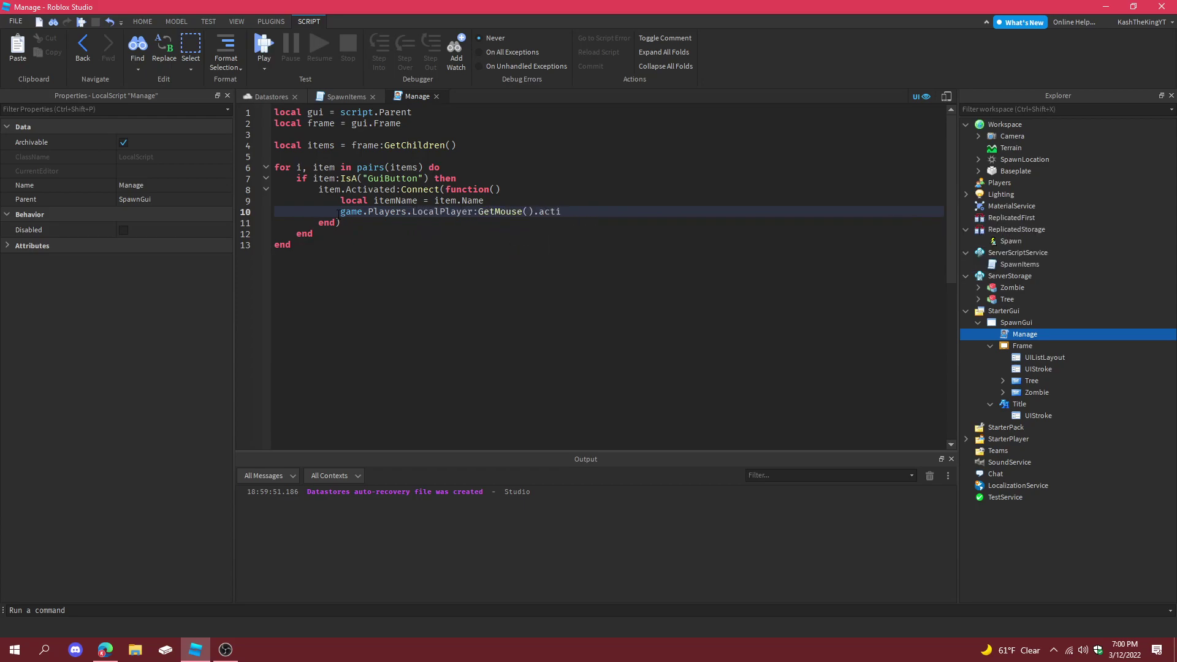
- Connect the mouse's Button1Down event to a new function and paste the cut FireServer call inside it
key(BackSpace)
text(mouse)
key(ctrl+BackSpace)
text(mousButton1Down)
key(Tab)
text(:Connect()
key(Tab)
text(function())
key(Return)
key(ctrl+v)
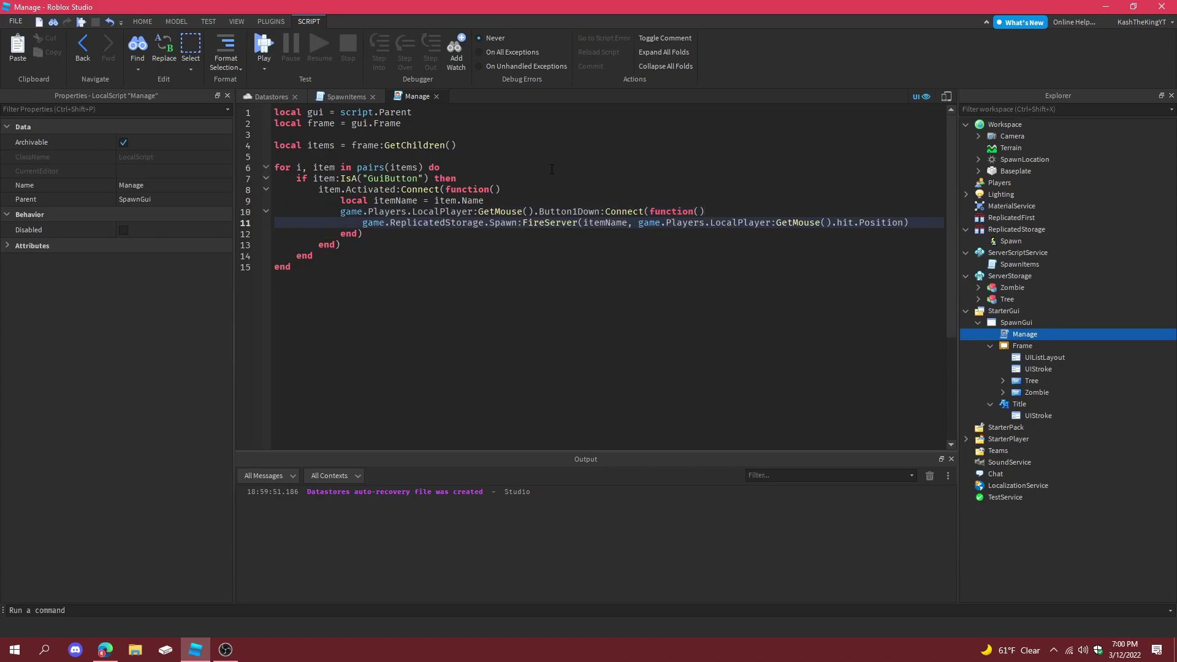
- Playtest the game by choosing Zombie and Tree in the SpawnGui and placing them at various spots on the baseplate
click(265, 44)
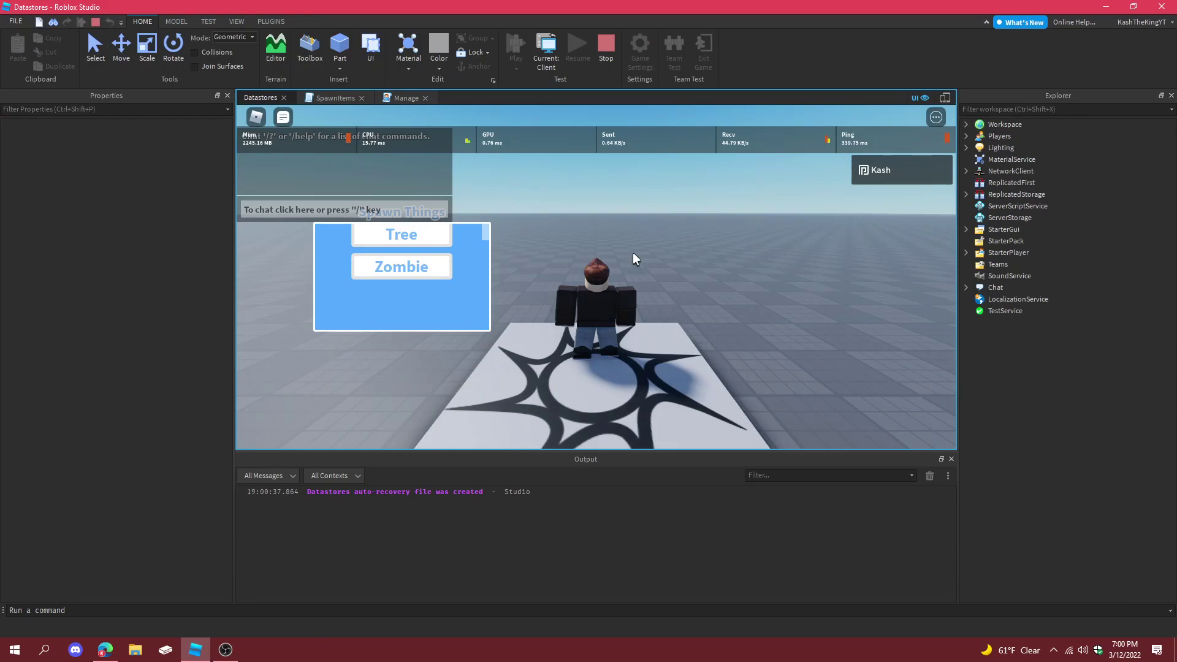
click(745, 255)
right_drag(745, 255, 663, 245)
click(404, 264)
click(718, 247)
click(620, 260)
click(532, 222)
scroll(562, 218, down, 5)
right_drag(562, 218, 676, 249)
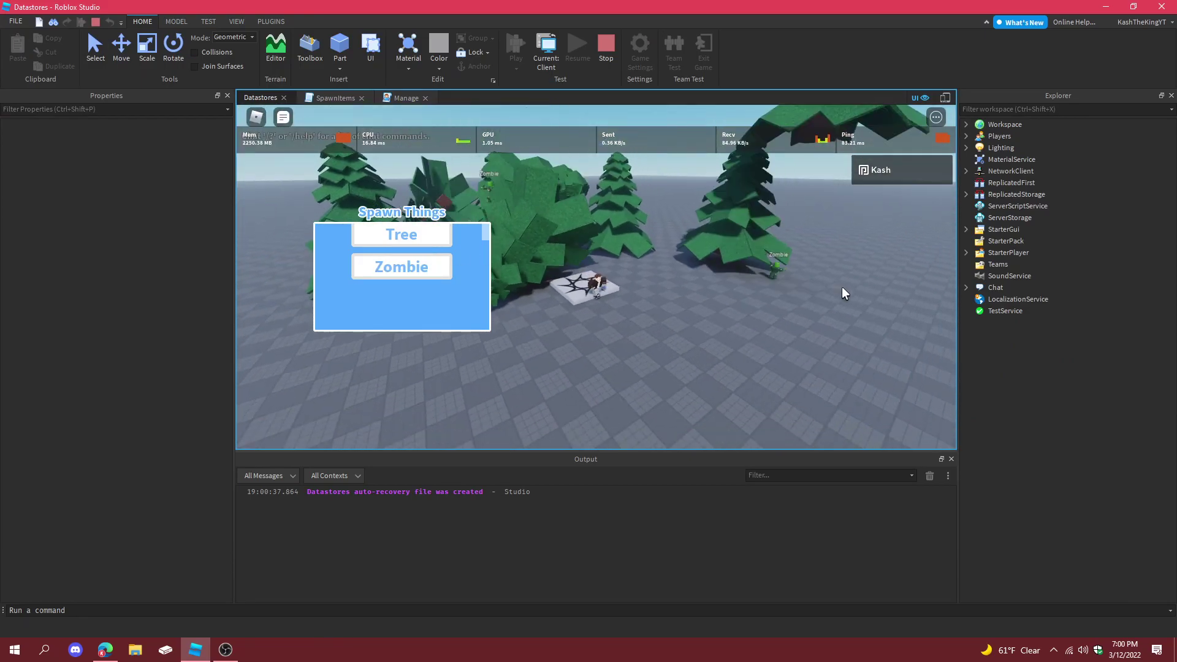
right_drag(841, 286, 668, 258)
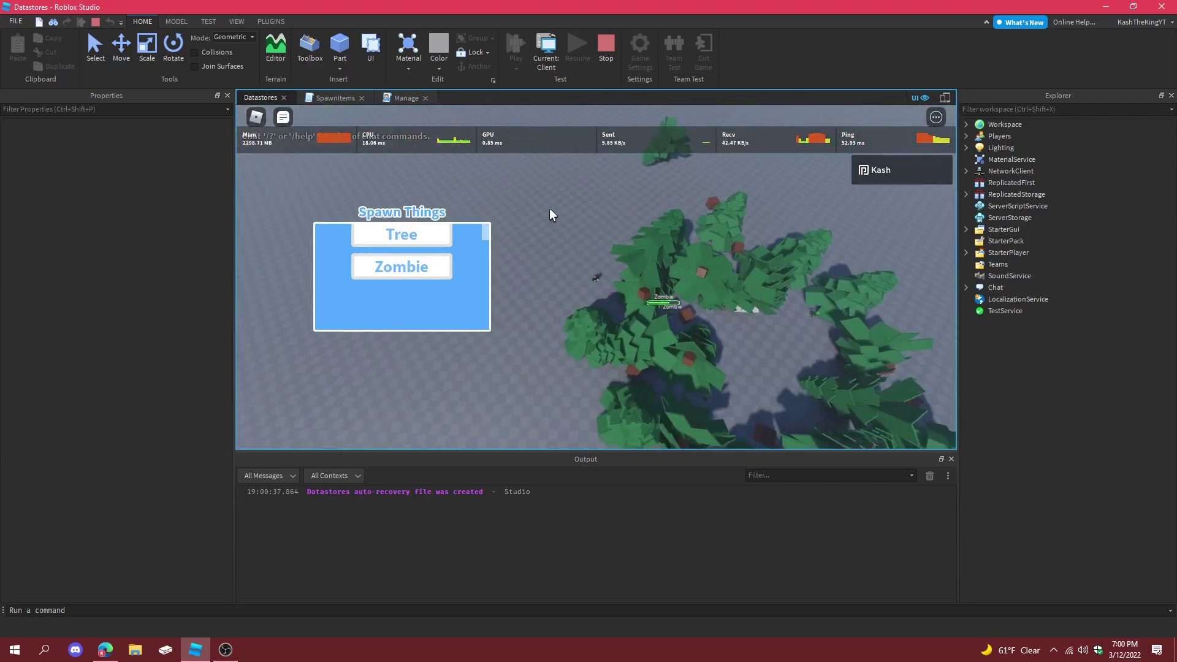
key(a)
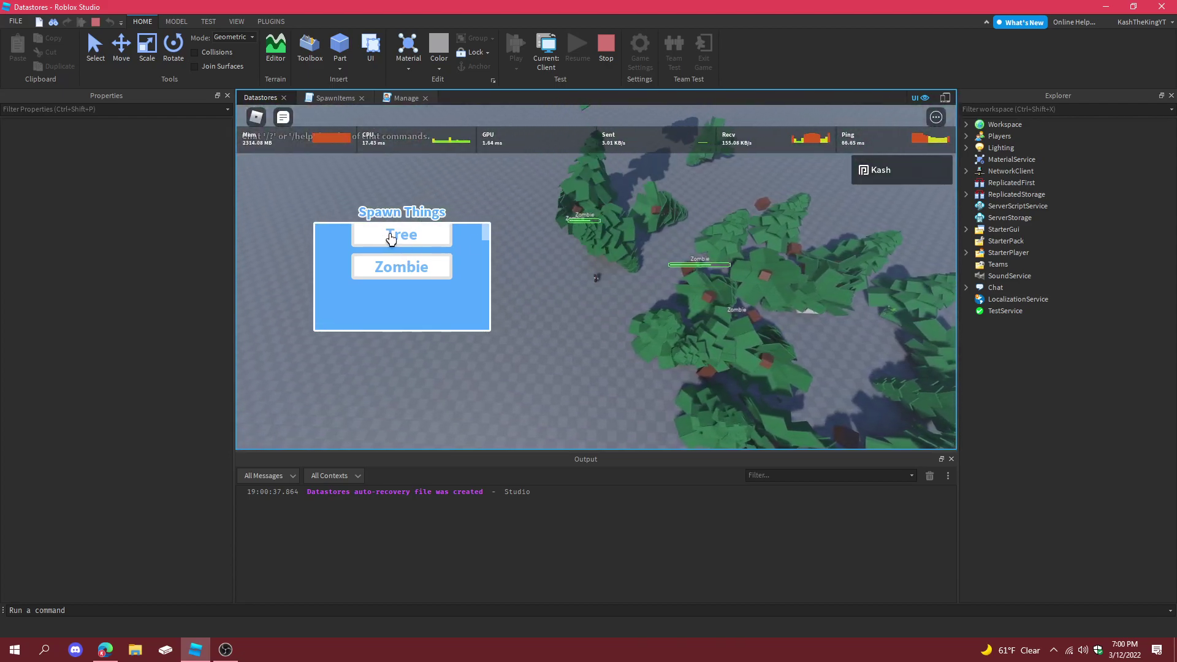
click(397, 240)
right_drag(510, 250, 502, 245)
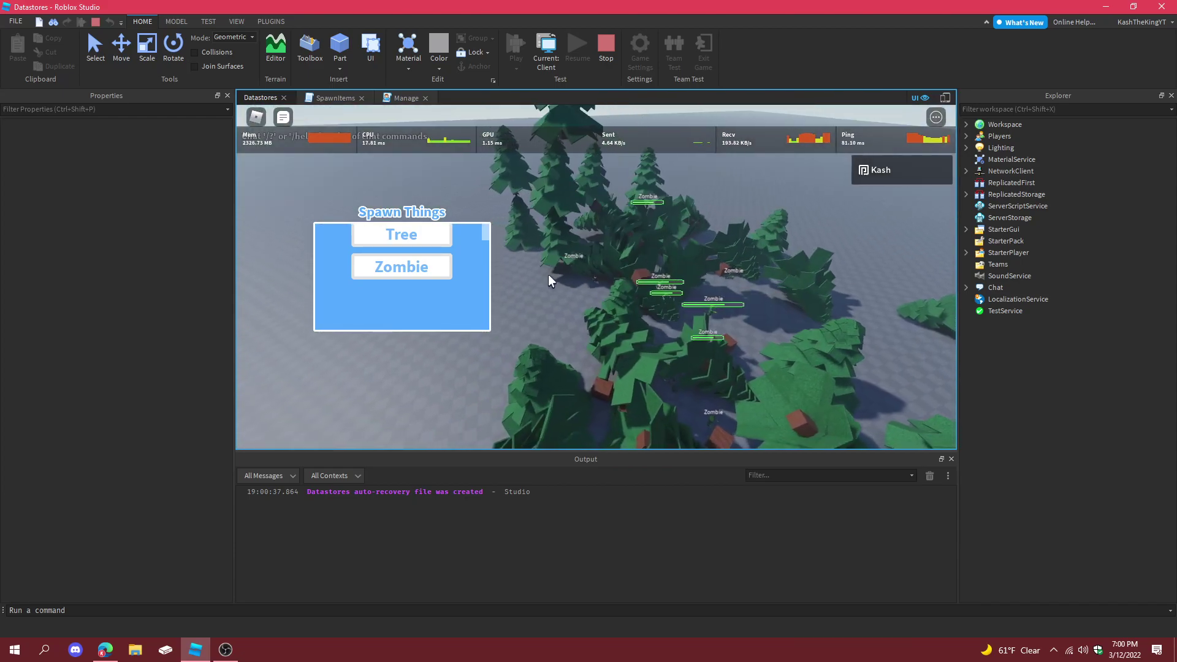
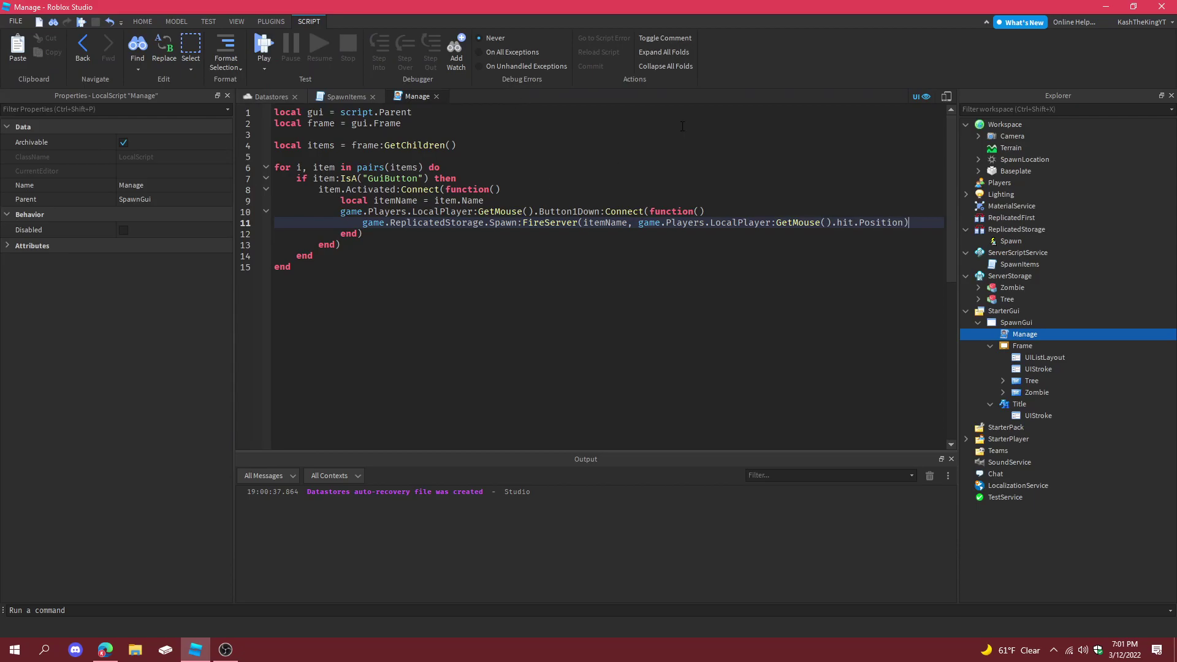
key(Return)
text(retirm)
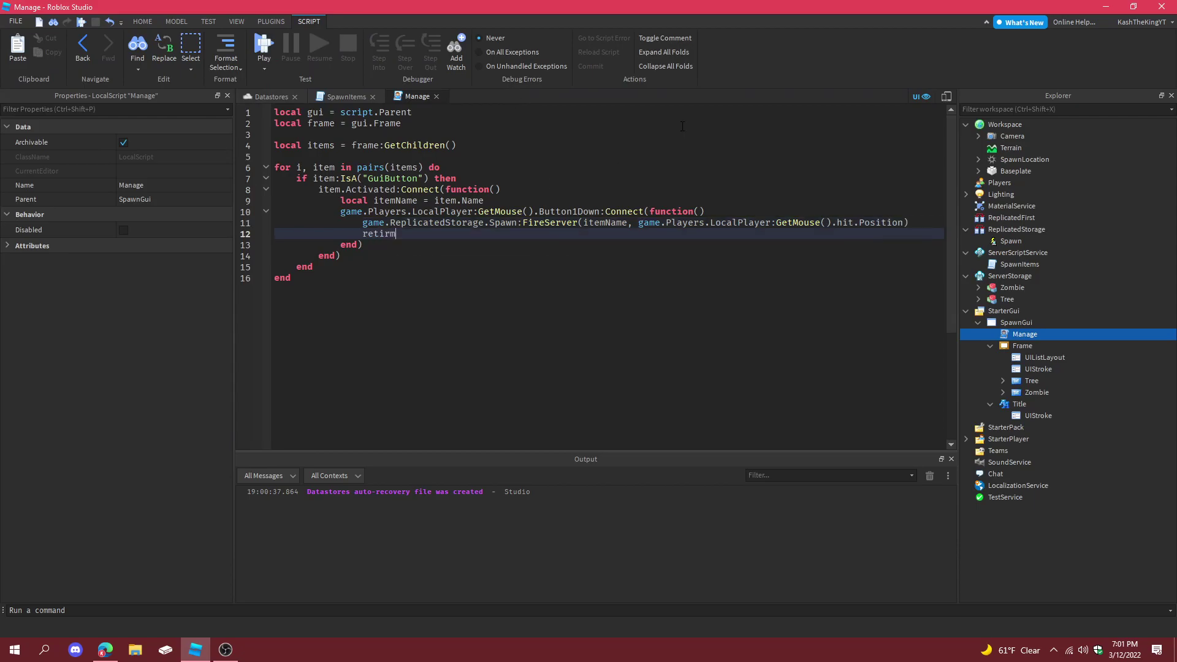
key(BackSpace)
key(BackSpace)
key(BackSpace)
text(urn)
- Delete the whole Button1Down connection block from the Activated function and declare local mouse = game.Players.LocalPlayer:GetMouse() below the frame variable
drag(404, 235, 342, 216)
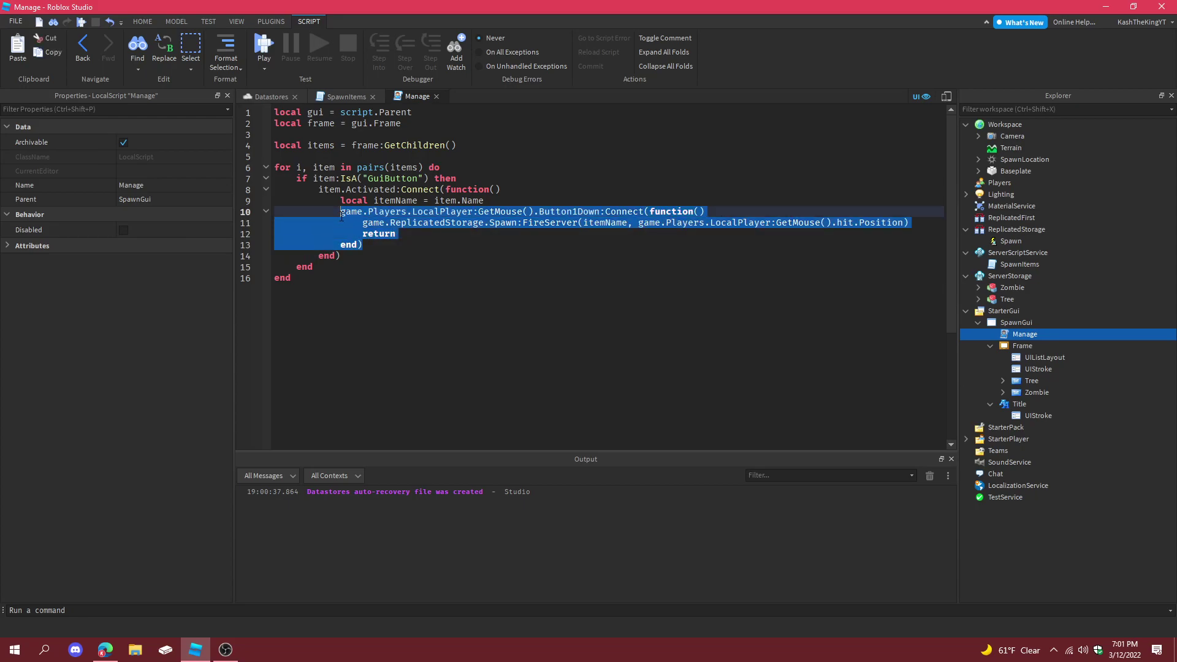
key(BackSpace)
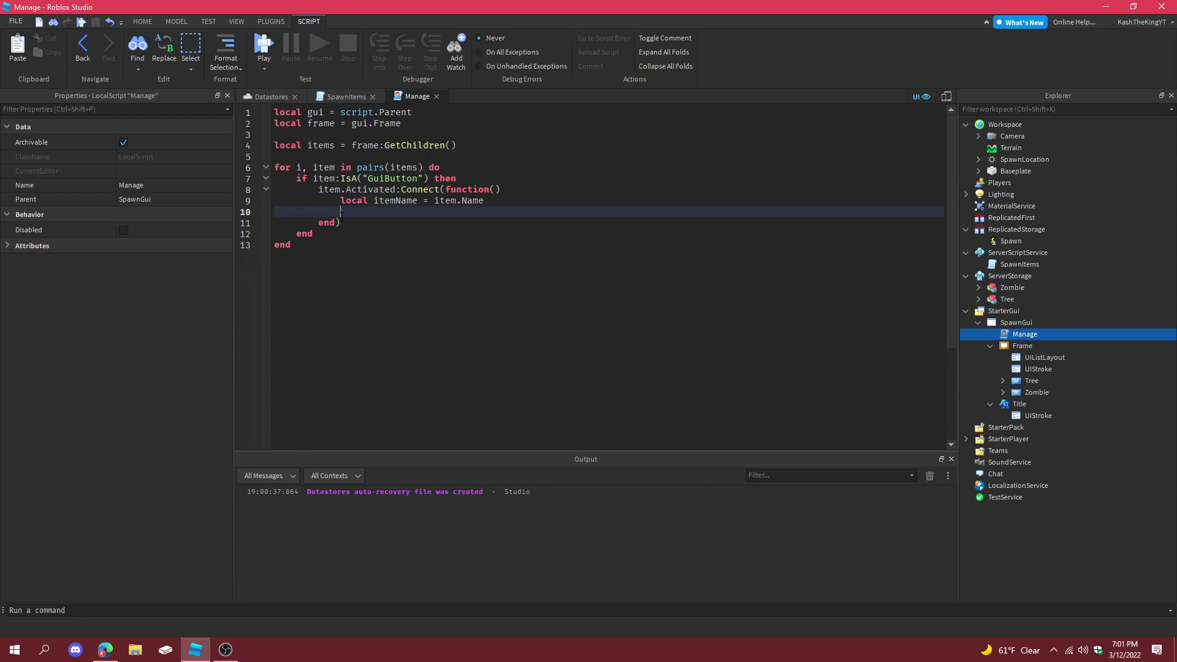
click(464, 123)
key(Return)
key(Return)
text(local mo)
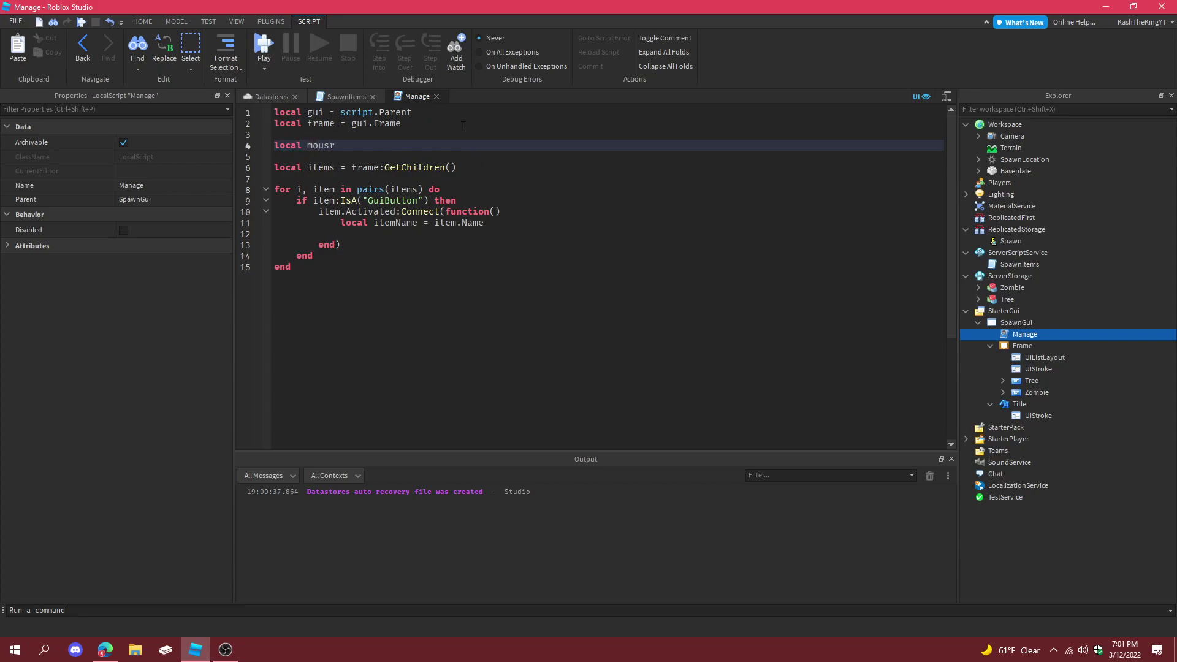
text(use = game.Players.LocalPlayer:G)
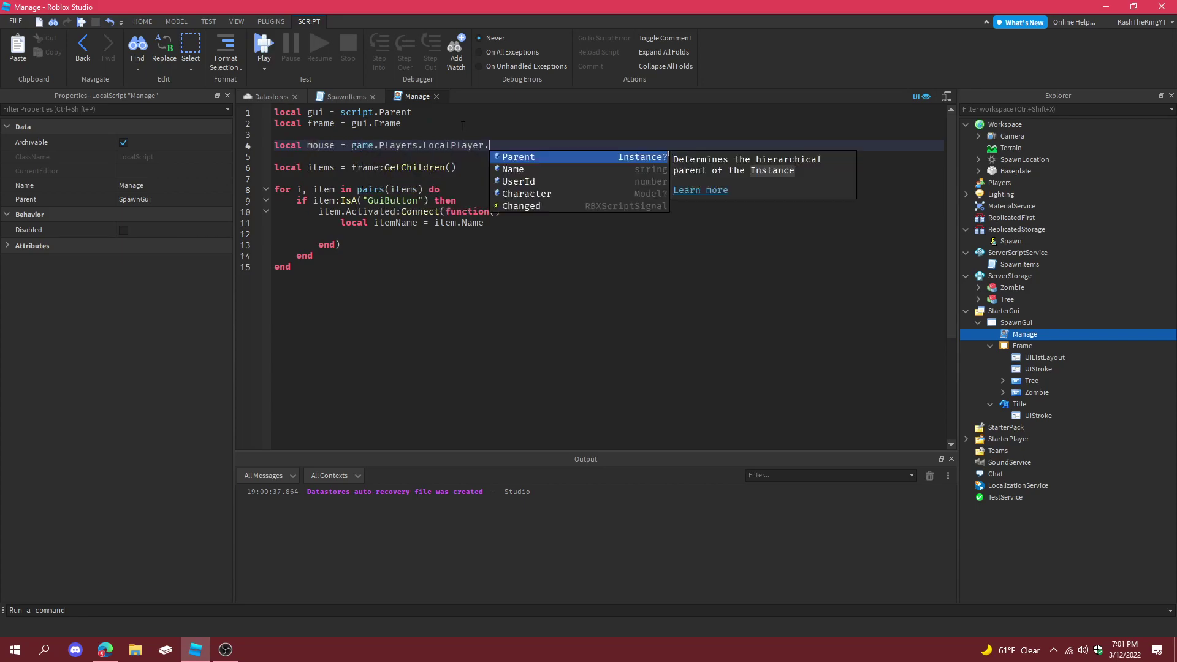
text(etM)
key(Tab)
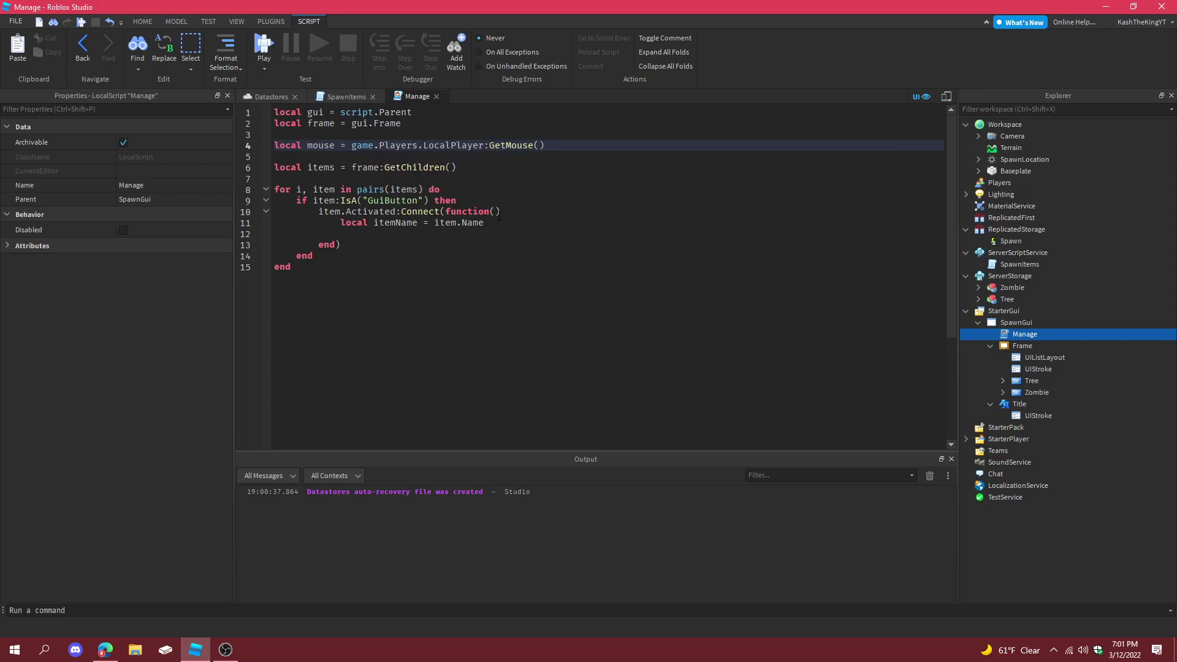
click(454, 242)
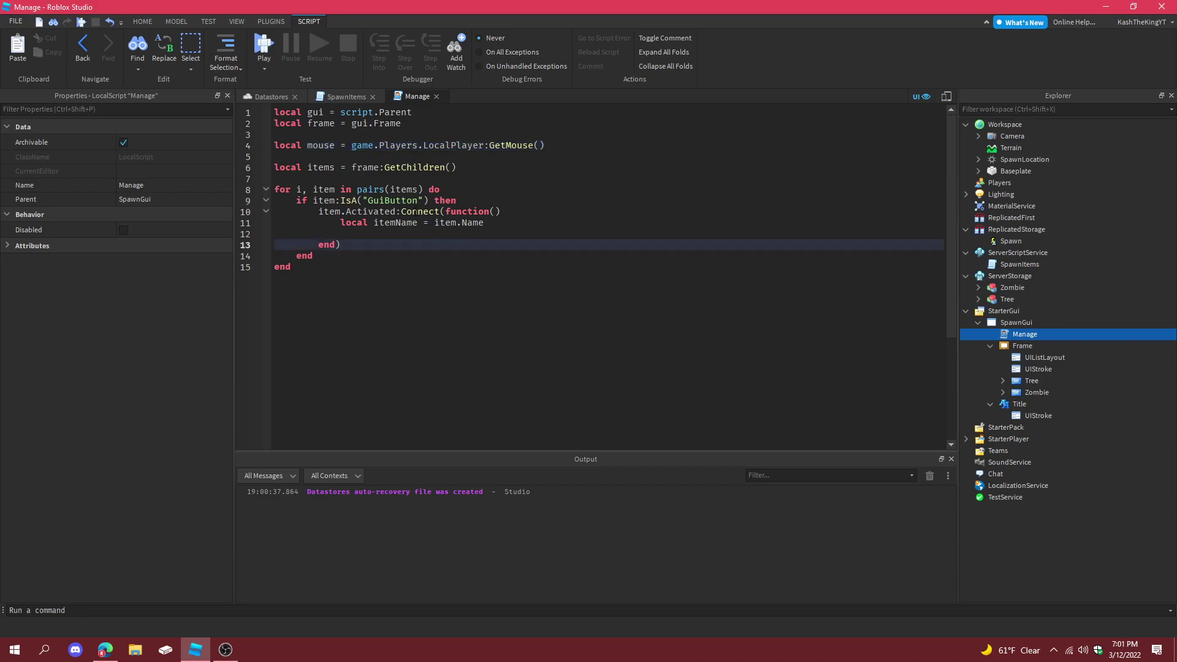
click(414, 234)
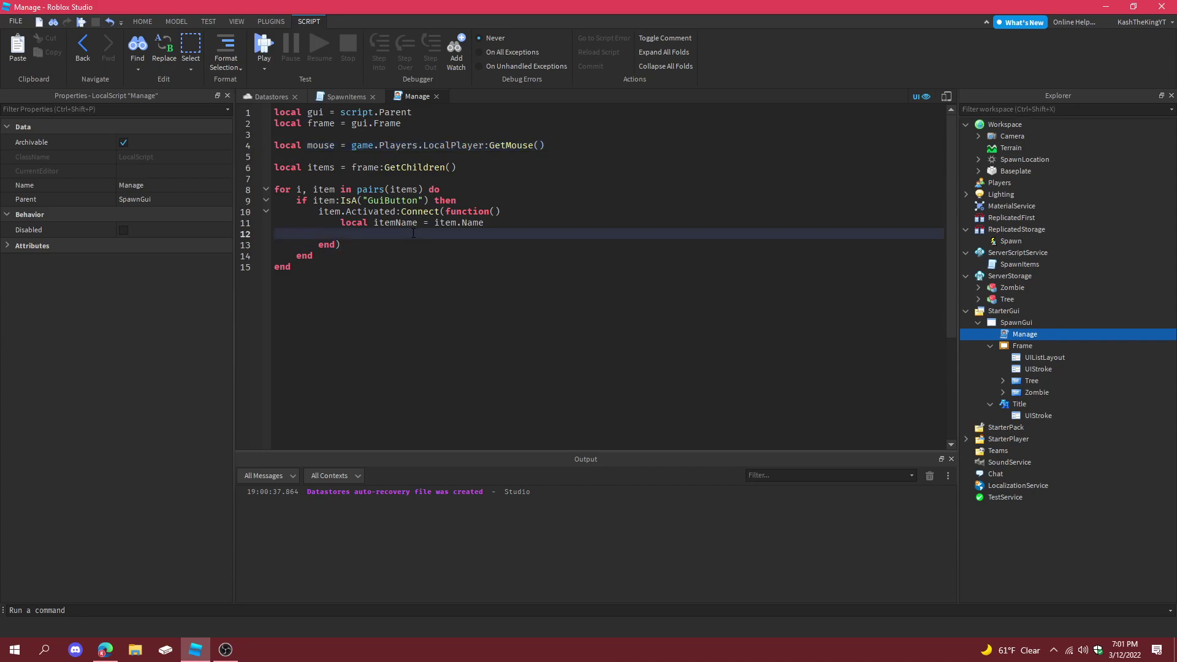
text(mouse.but)
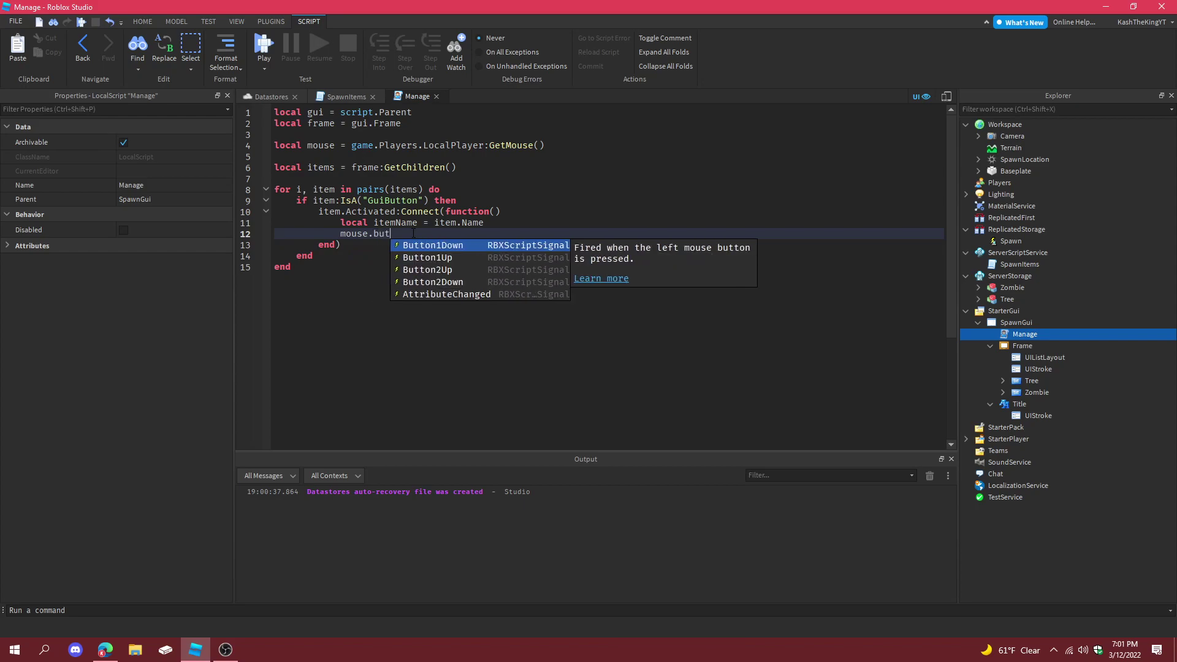
key(ctrl+BackSpace)
key(ctrl+BackSpace)
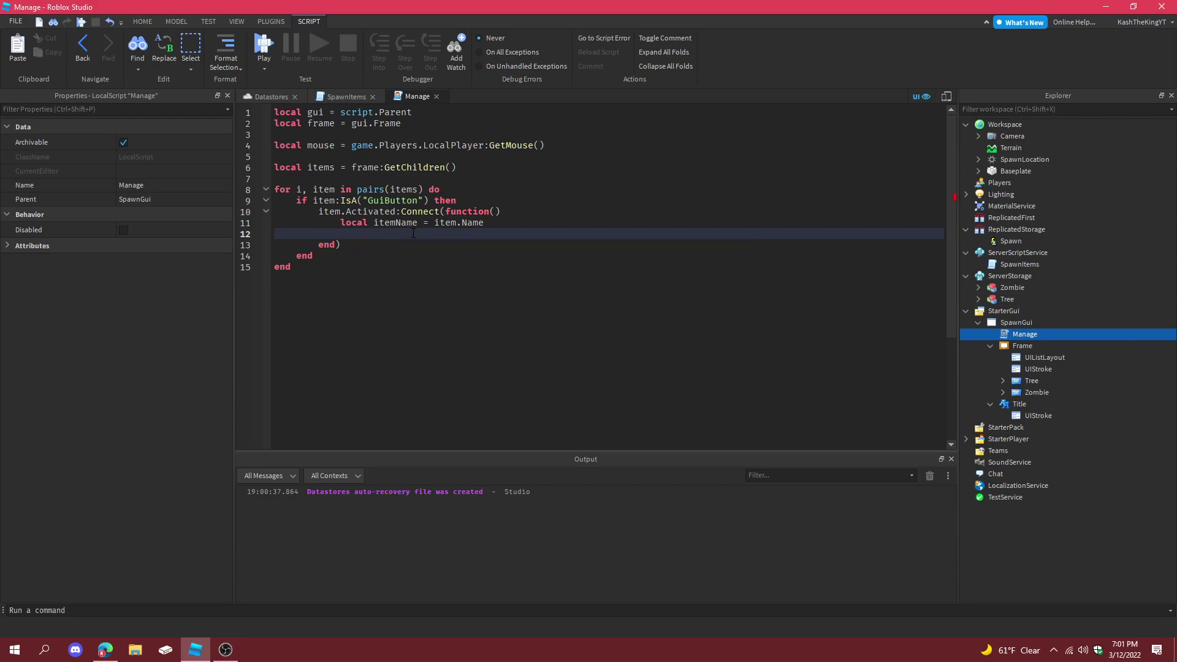
- Declare local buttonActivated = false below the items variable
click(494, 167)
key(Return)
key(Return)
text(local buttonActivated = false)
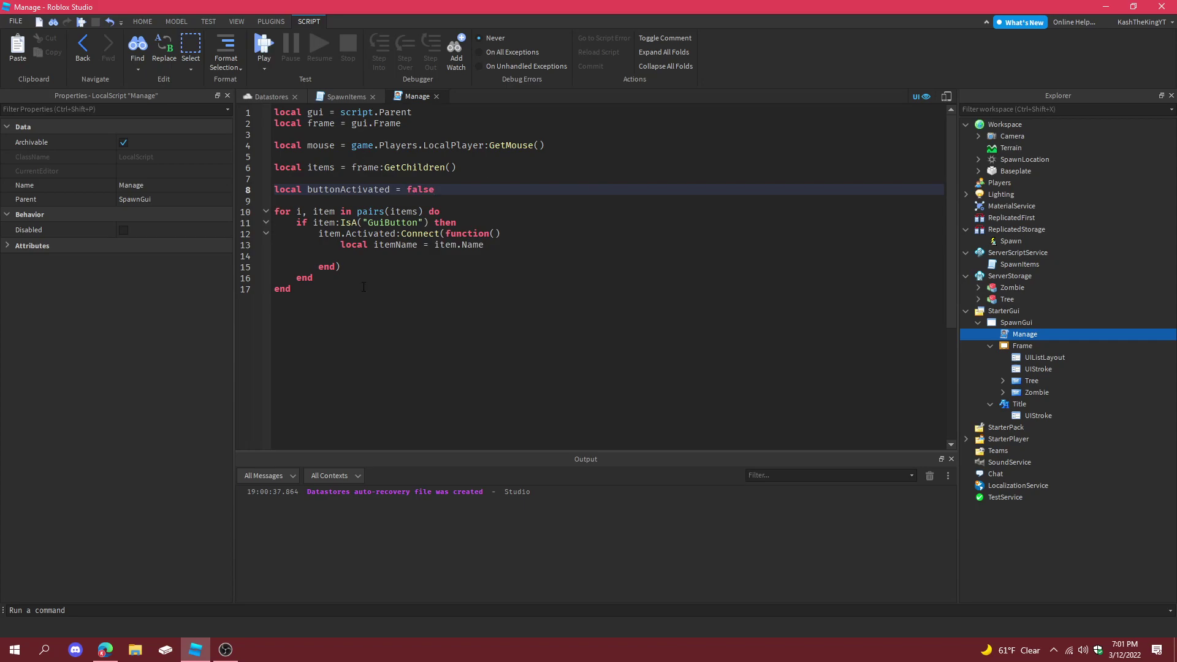
- Set buttonActivated to true at the start of the Activated function and to false after the itemName line
click(514, 238)
key(Return)
text(buttonActivated = true)
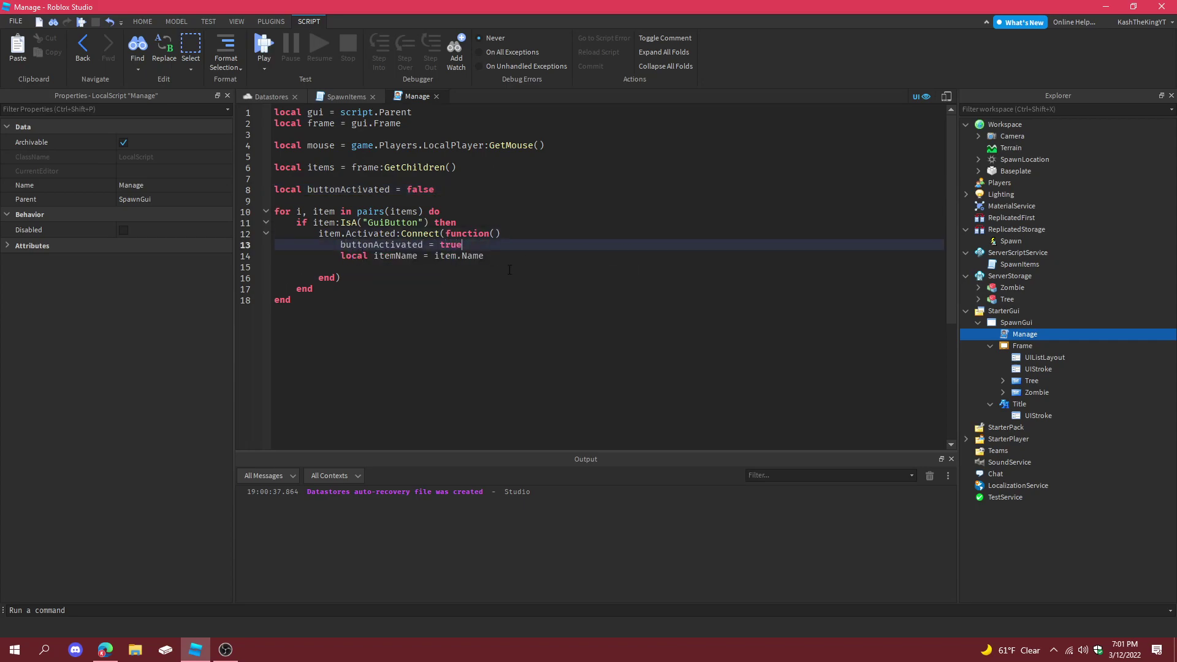
click(497, 270)
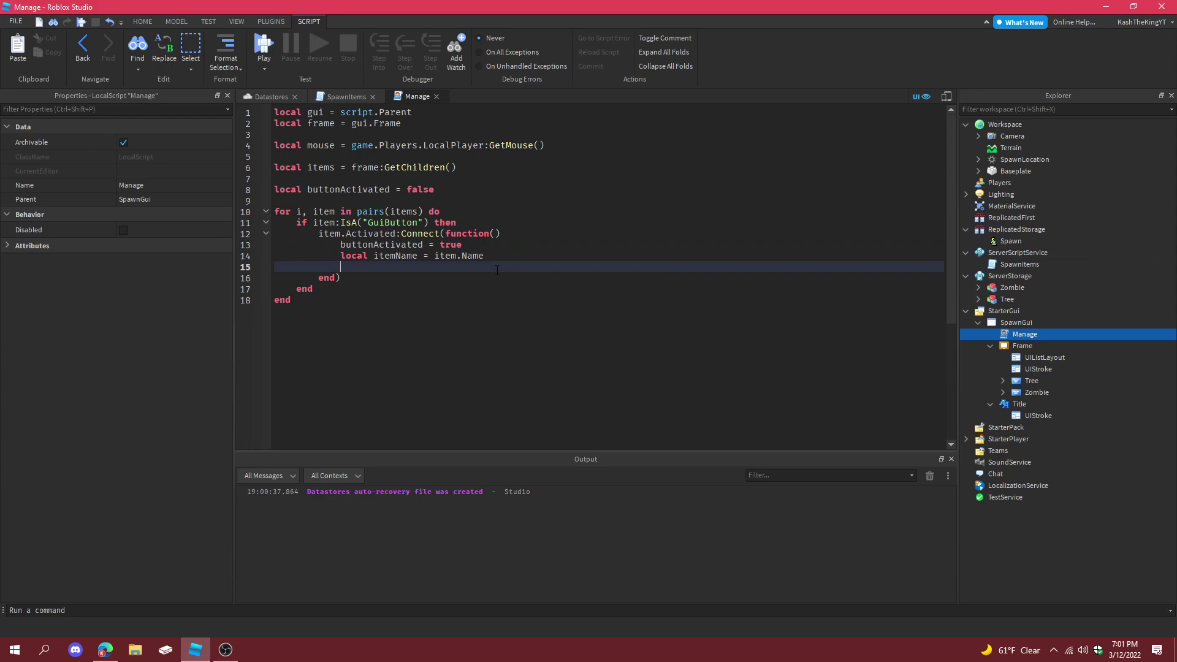
text(buttonActivated = false)
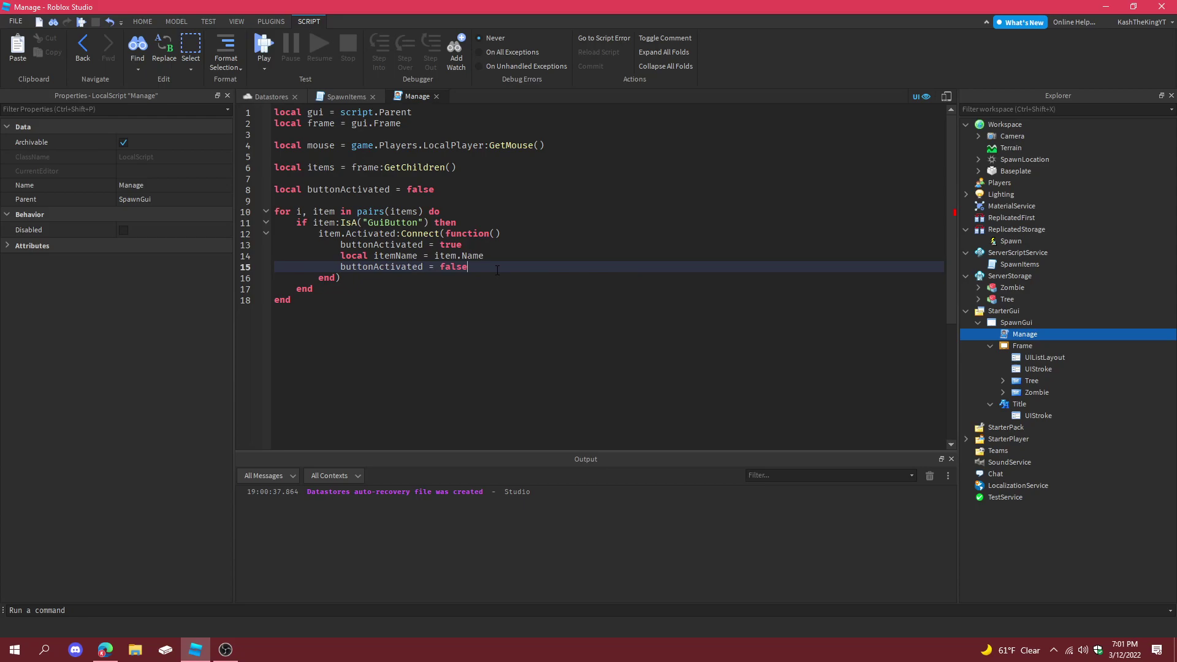
- Insert mouse.Button1Down:Connect(function) on its own line between the itemName line and buttonActivated = false
key(Up)
key(End)
key(Return)
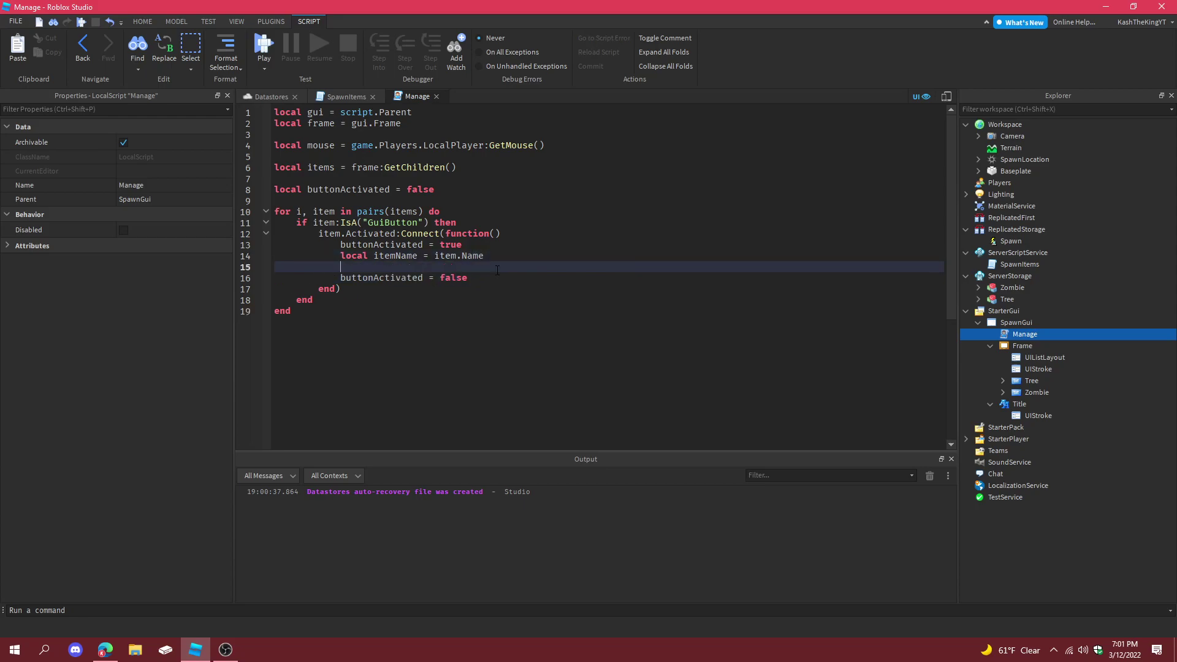
text(mouse)
key(Return)
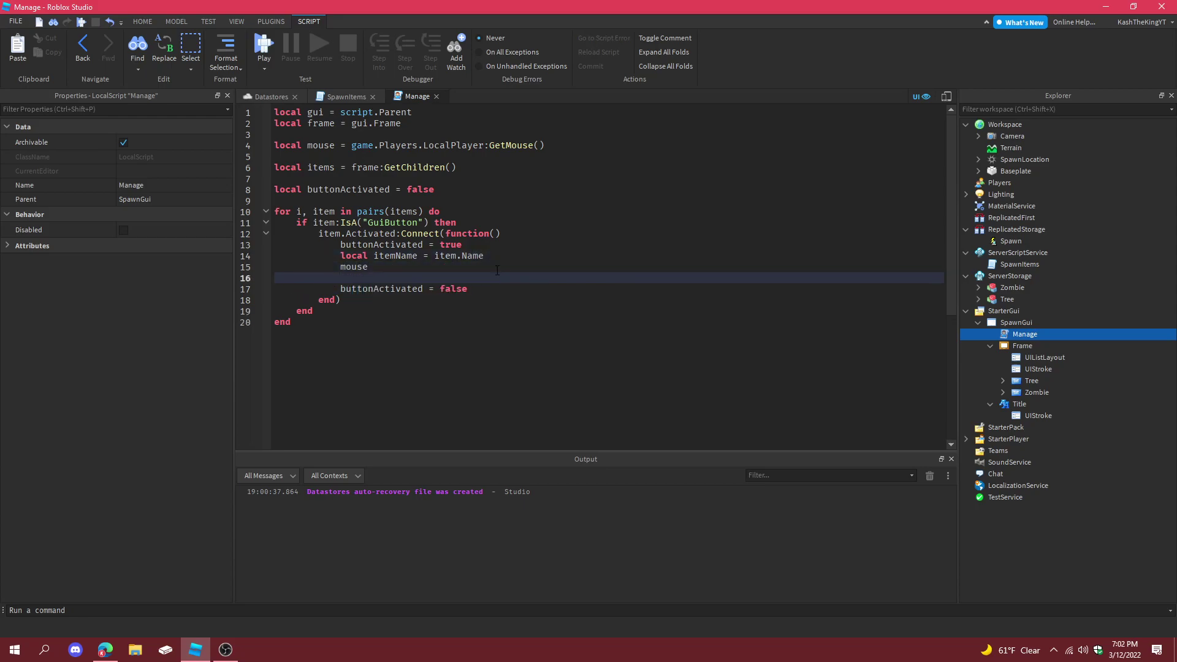
key(BackSpace)
text(.butt)
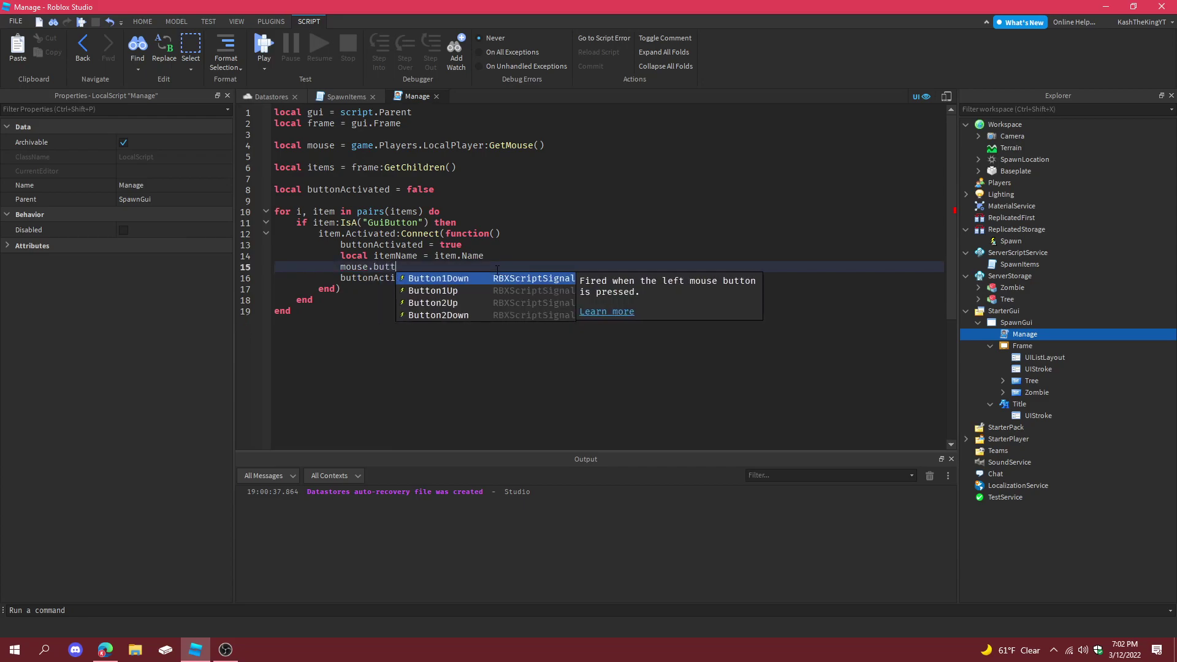
text(on1Down:Connect(function)
key(Up)
key(Delete)
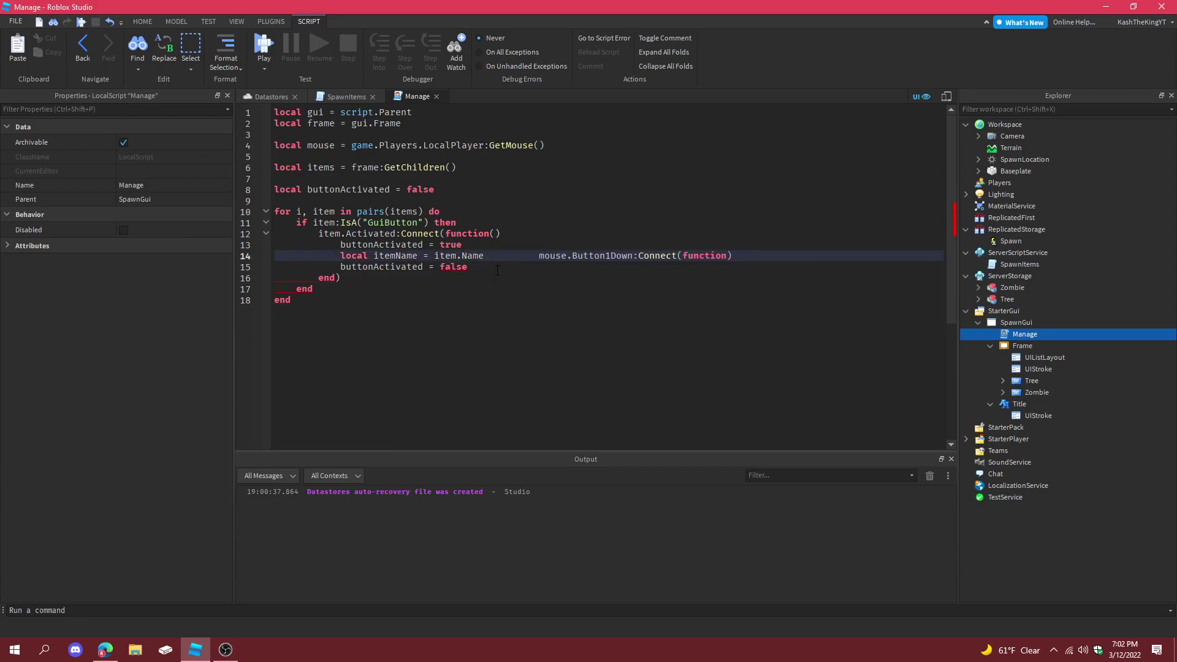
key(Return)
- Complete the Button1Down connection with function parentheses, an empty body line and its closing end
click(543, 273)
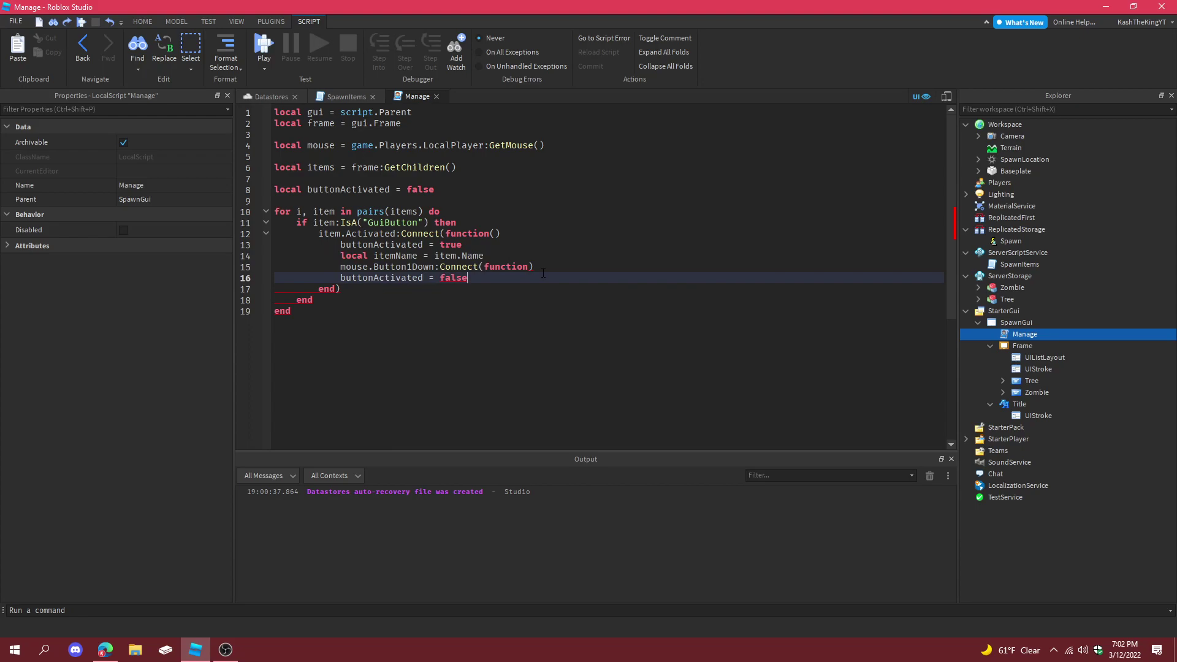
click(553, 265)
key(Left)
text(())
key(Return)
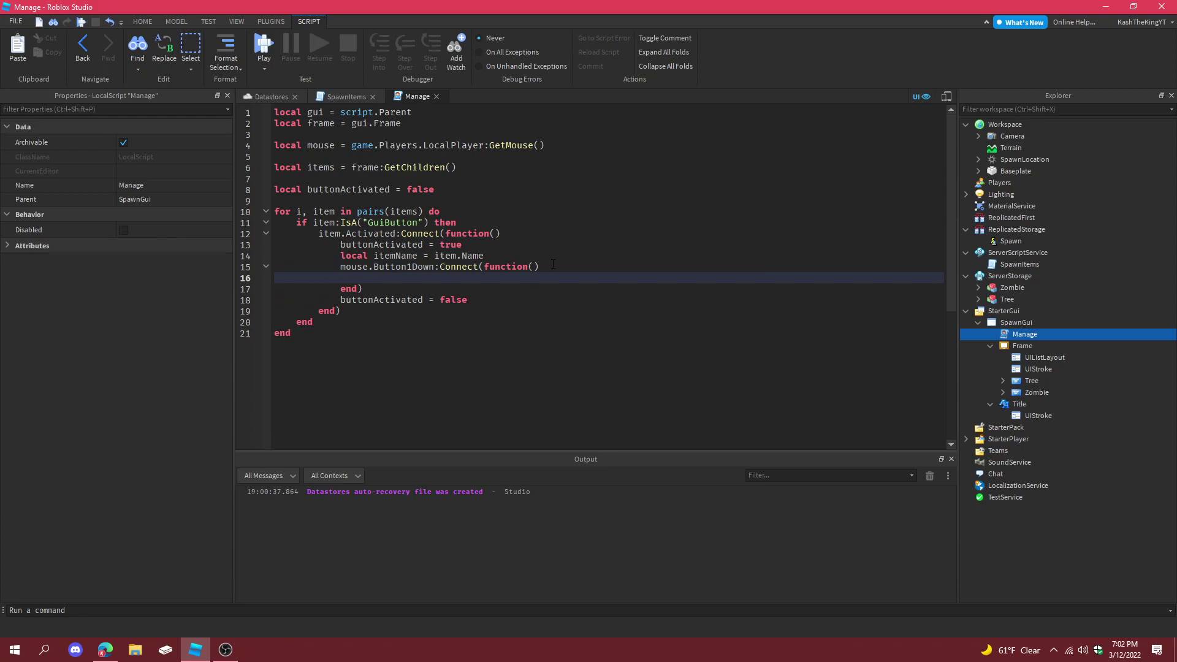
- Add an if buttonActivated == true then block inside the Button1Down function
text(if buttonActivated == fasle lse then)
key(Return)
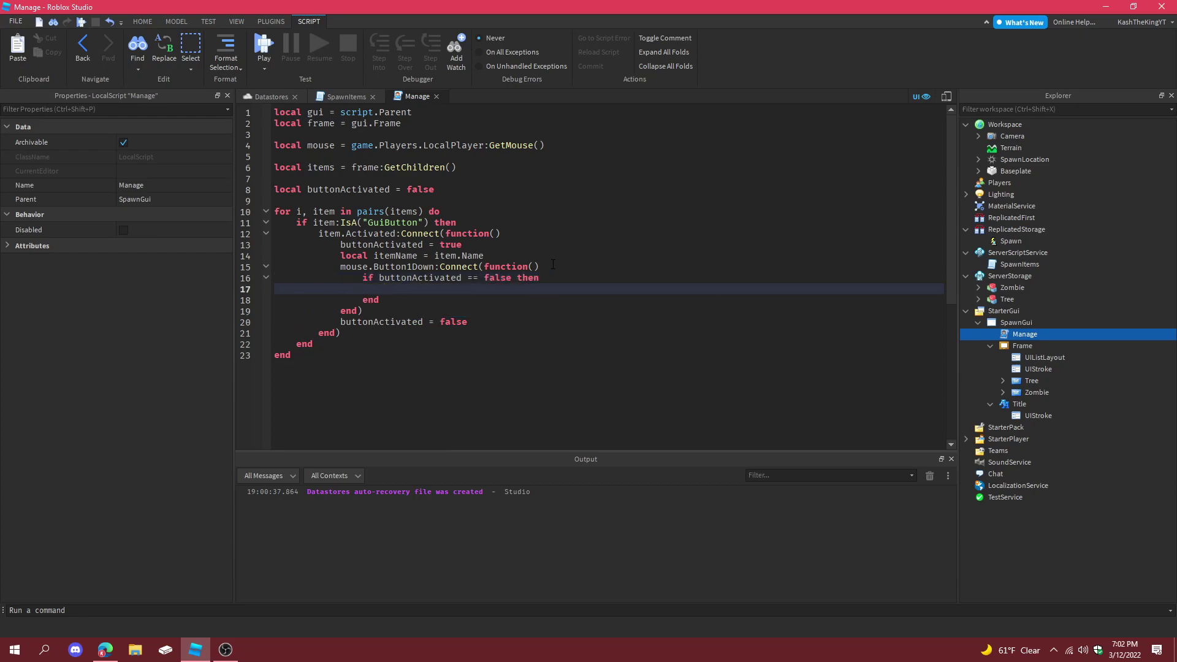
double_click(496, 279)
text(true)
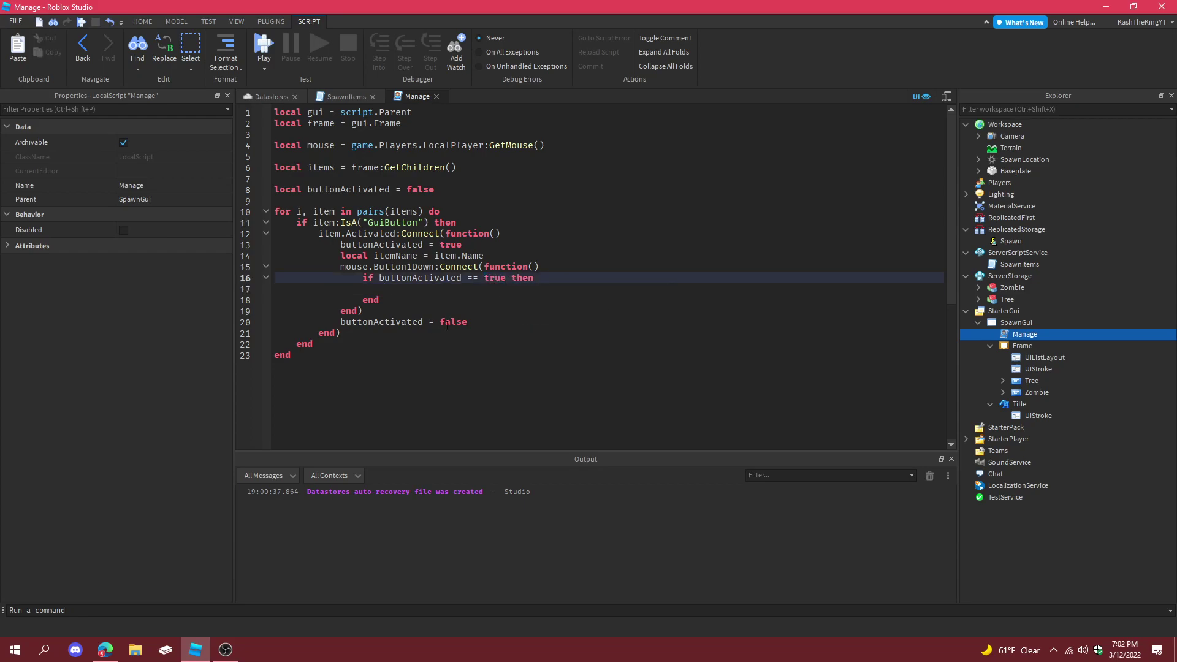
- Move the buttonActivated = false line from the end of the Activated function into the if block
click(452, 324)
drag(468, 322, 340, 322)
key(ctrl+c)
key(BackSpace)
click(396, 305)
key(Return)
key(ctrl+v)
key(ctrl+z)
click(395, 289)
key(Return)
key(ctrl+v)
mouse_move(407, 321)
mouse_down()
mouse_move(399, 312)
mouse_move(393, 324)
mouse_up()
key(BackSpace)
key(BackSpace)
- Paste the Spawn:FireServer call above buttonActivated = false and change its position argument to mouse.hit.Position
click(462, 289)
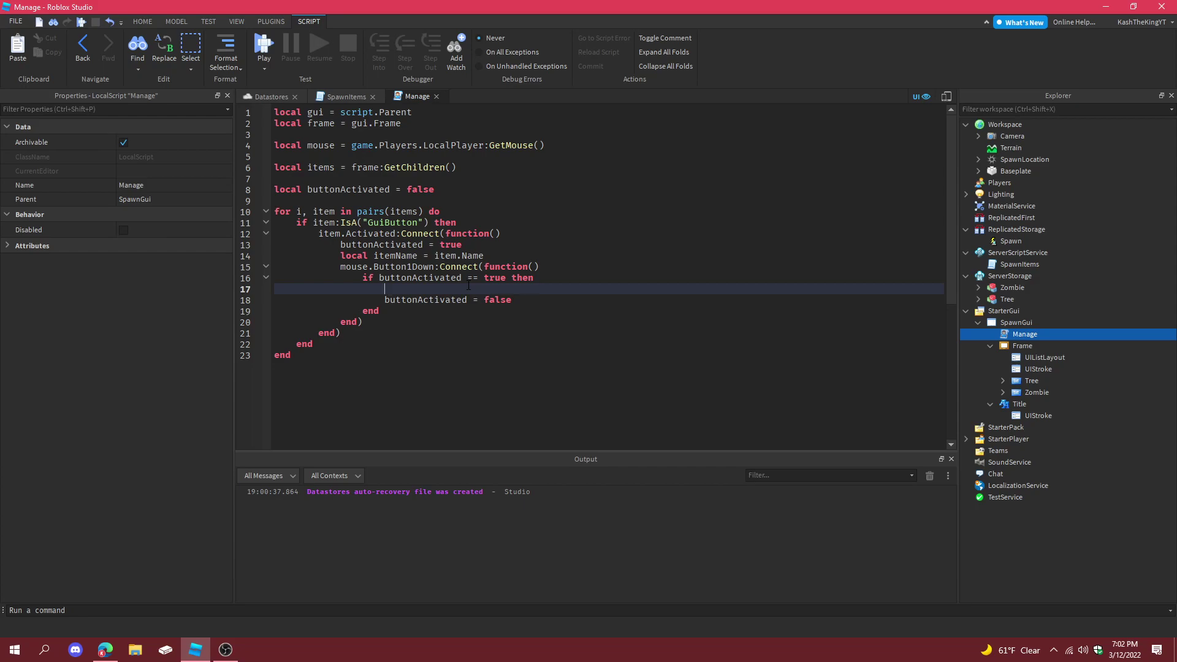
key(ctrl+v)
key(ctrl+z)
key(super+v)
click(441, 371)
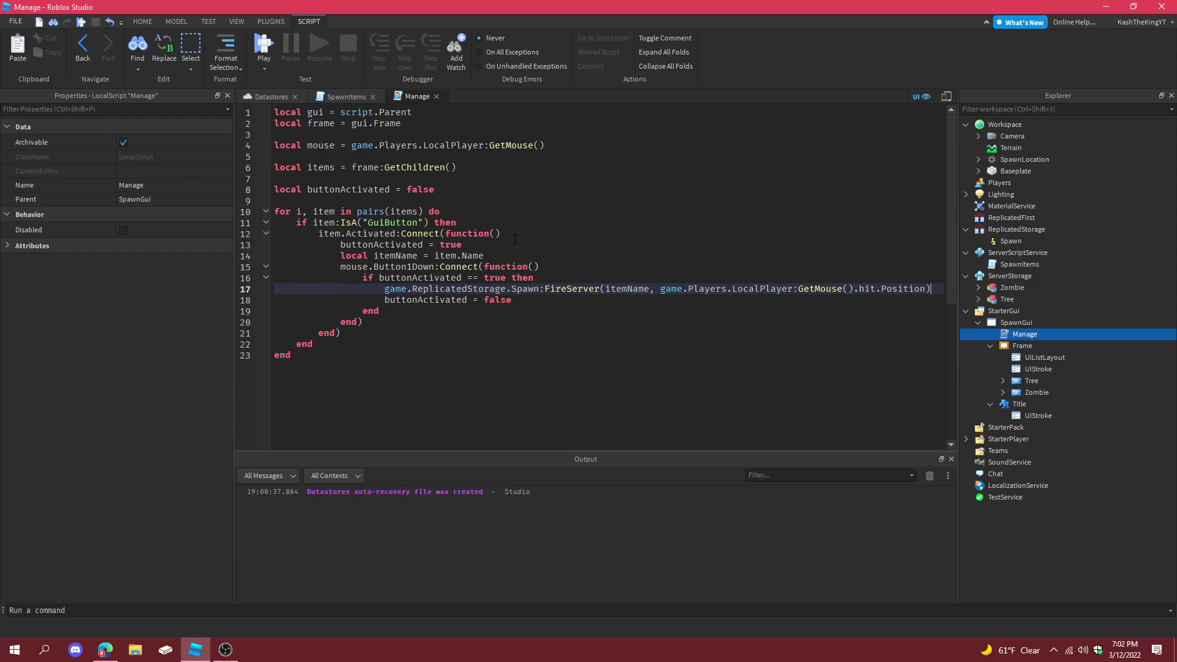
mouse_move(931, 289)
mouse_down()
mouse_move(797, 301)
mouse_move(658, 292)
mouse_up()
text(mouse.hit)
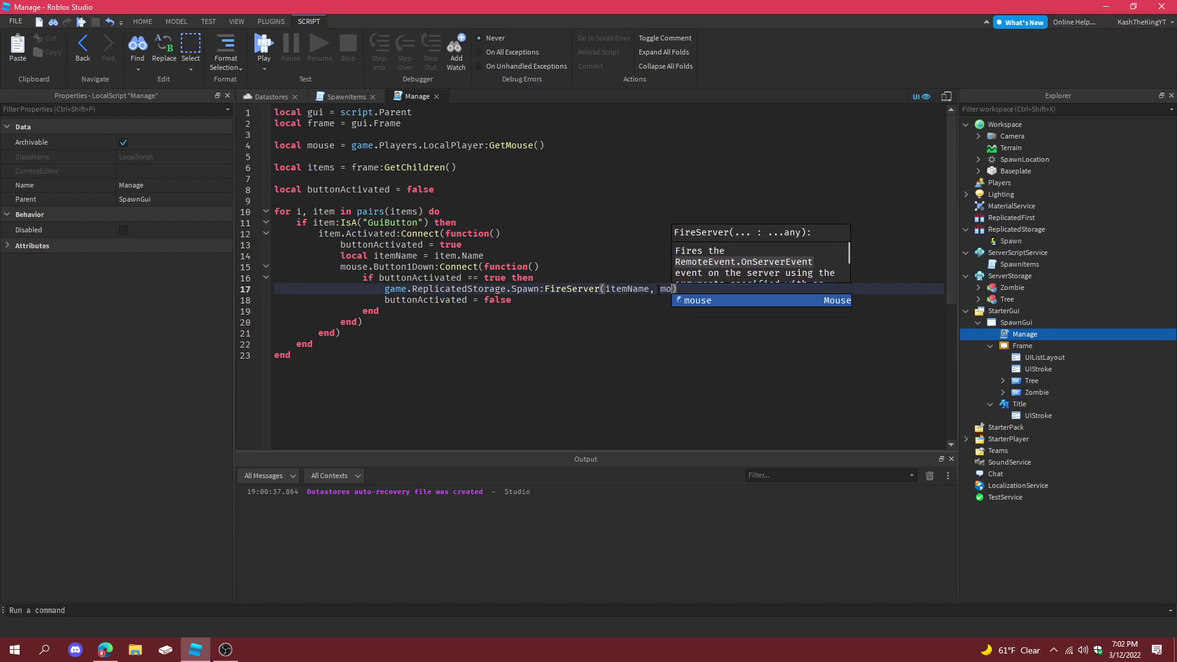
text(.Position)
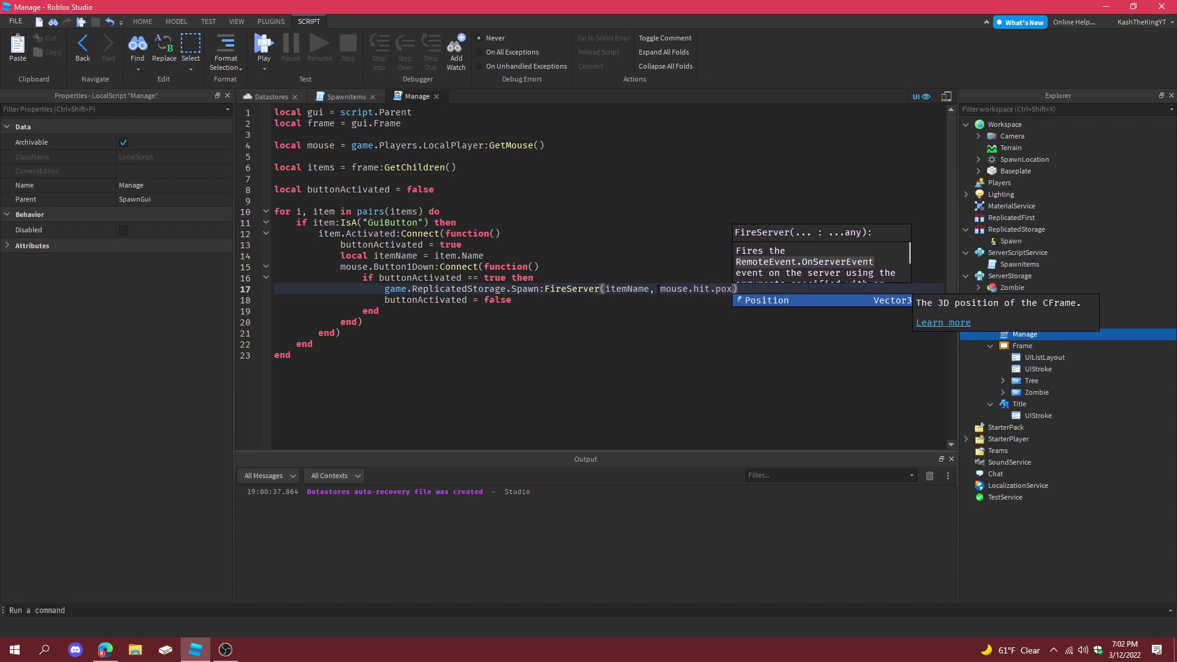
- Start a playtest and place Tree models on the baseplate with the SpawnGui's Tree button
click(270, 42)
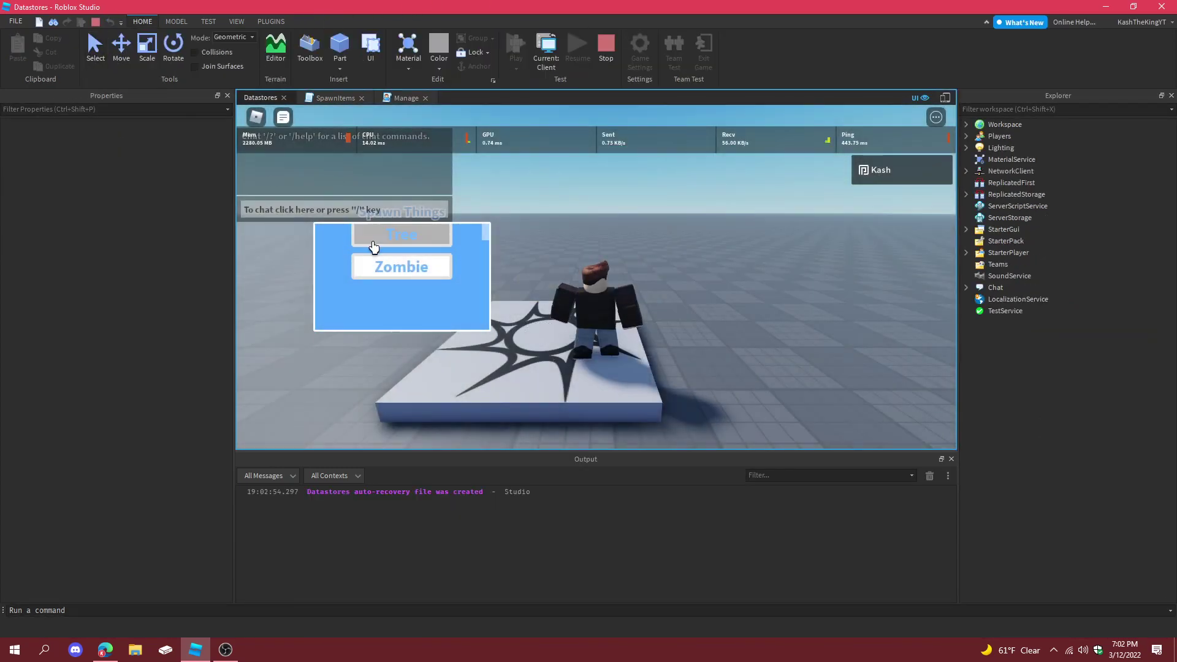
click(374, 246)
key(d)
click(439, 237)
click(702, 248)
- Test one-placement-per-selection by repeatedly choosing Zombie in the SpawnGui and placing zombies at different spots on the baseplate
click(434, 268)
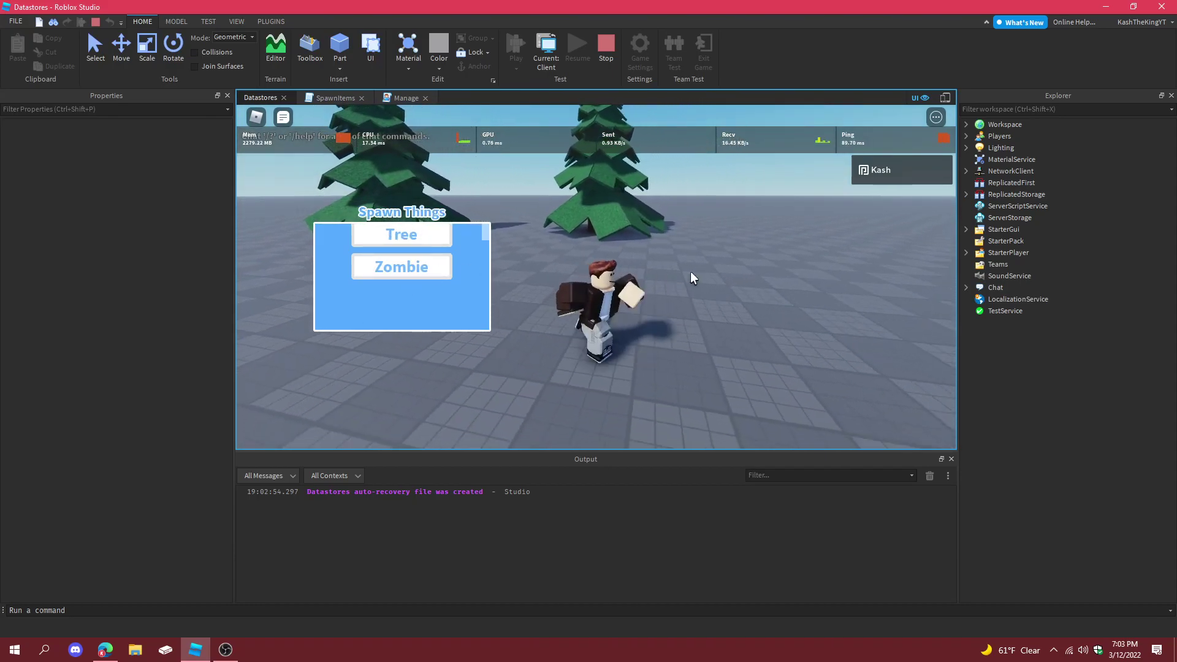
click(475, 281)
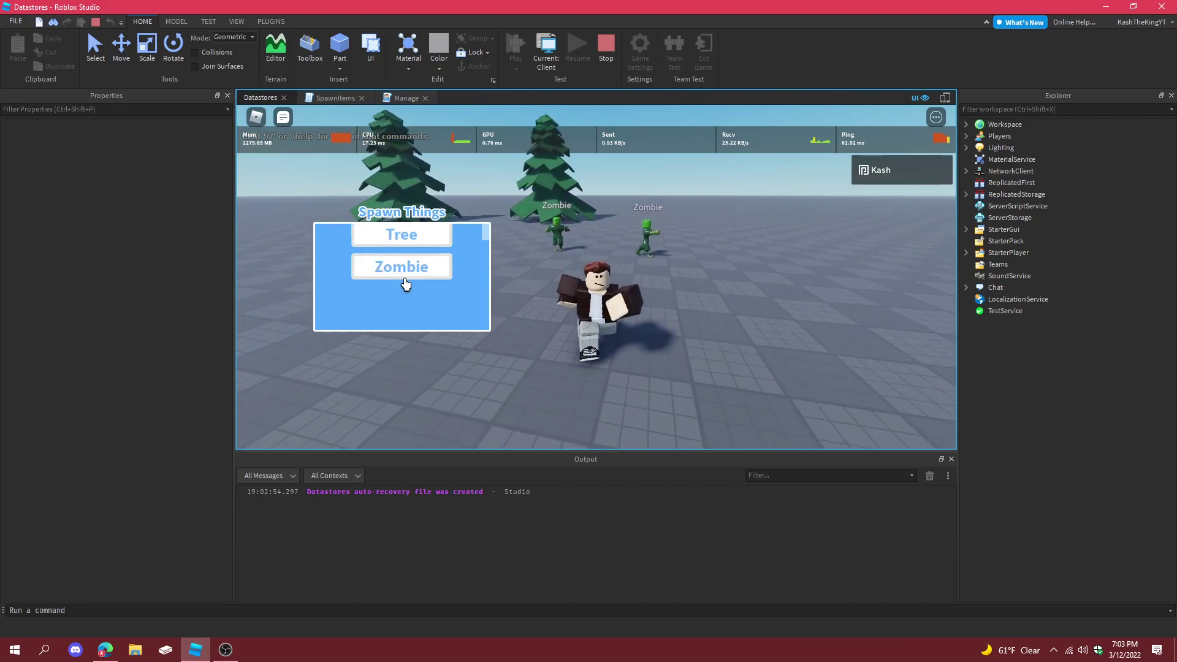
click(441, 264)
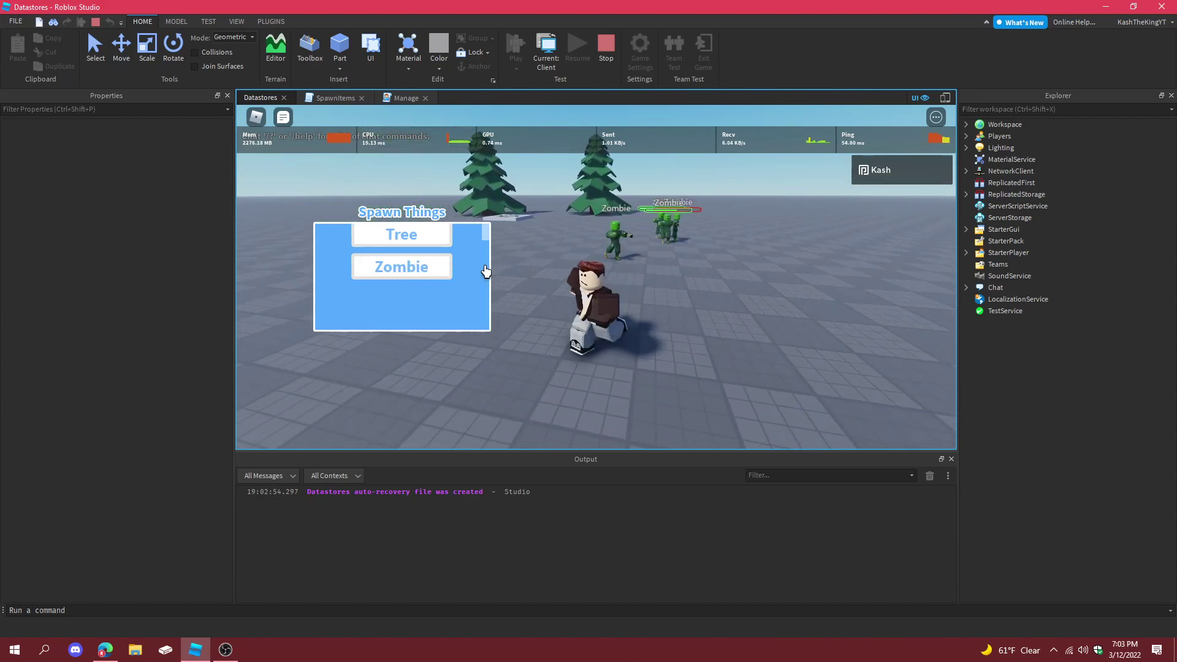
click(415, 264)
click(562, 271)
click(397, 272)
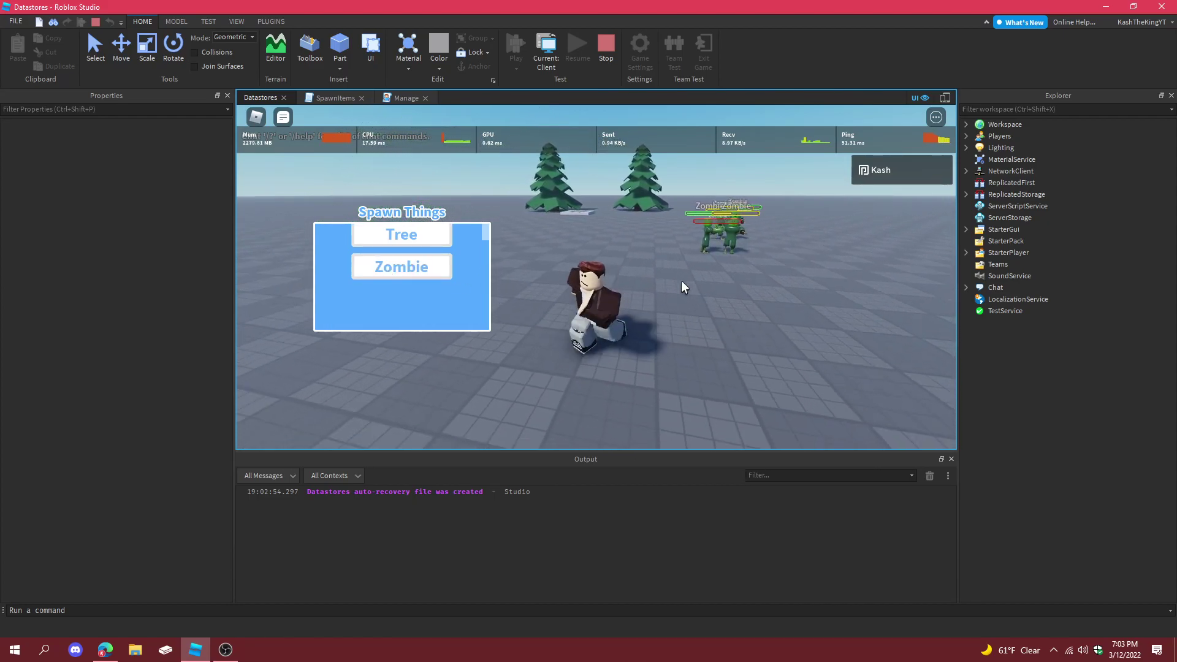
right_drag(650, 272, 649, 273)
click(410, 273)
scroll(785, 261, down, 3)
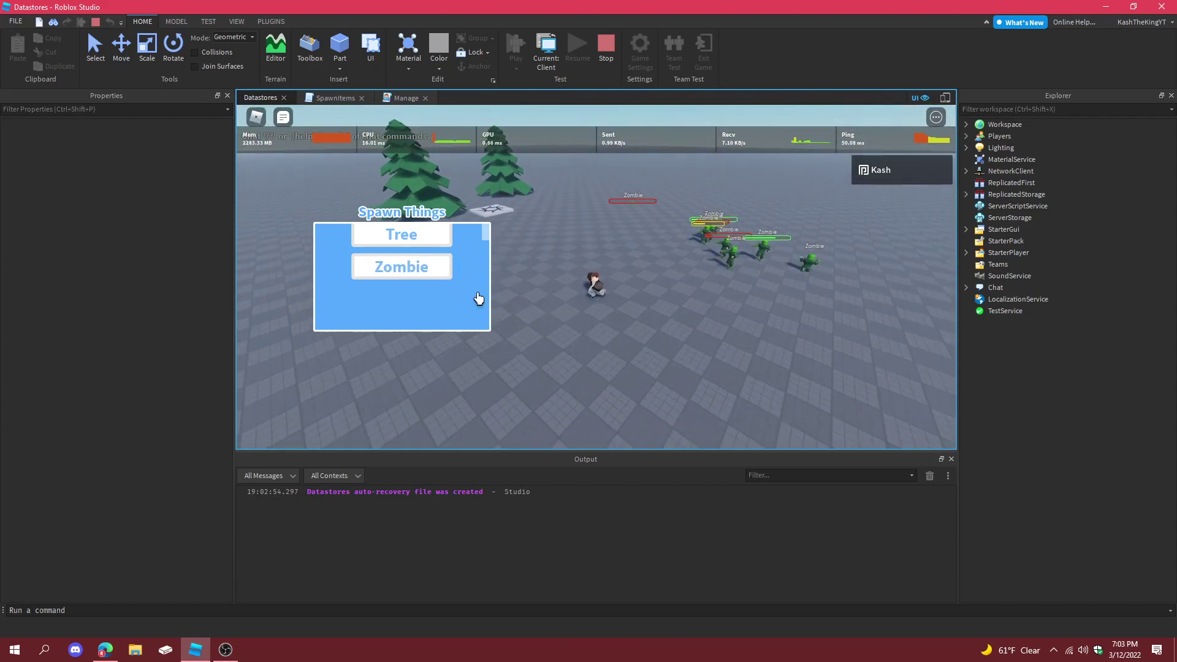
click(395, 264)
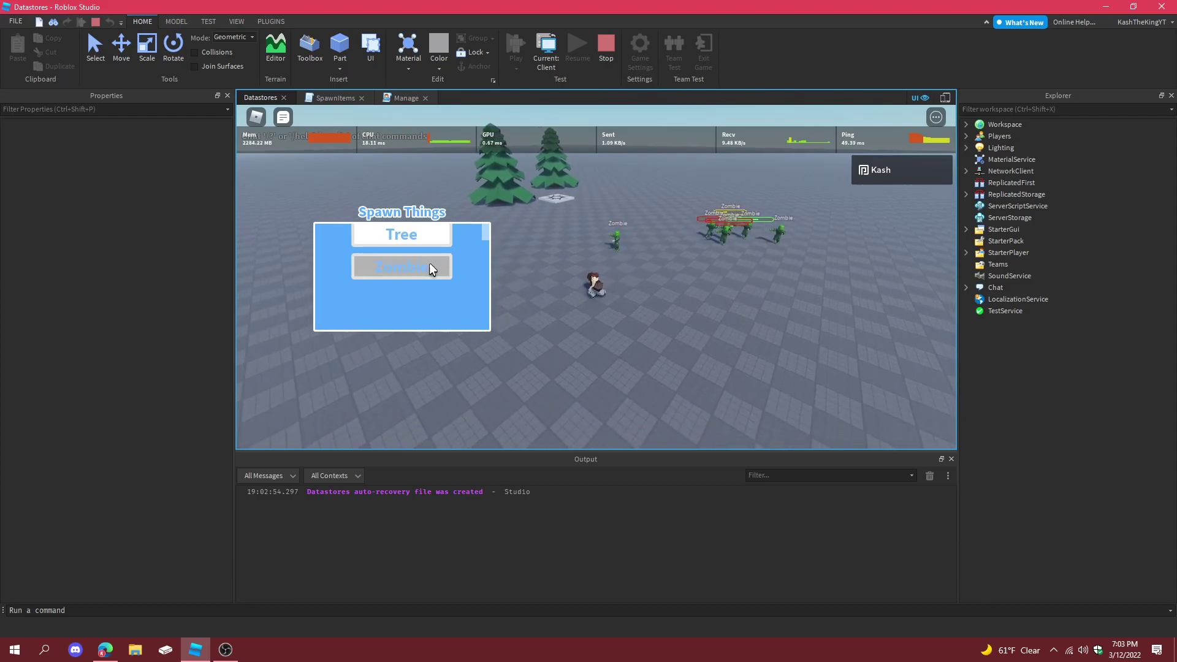
click(430, 266)
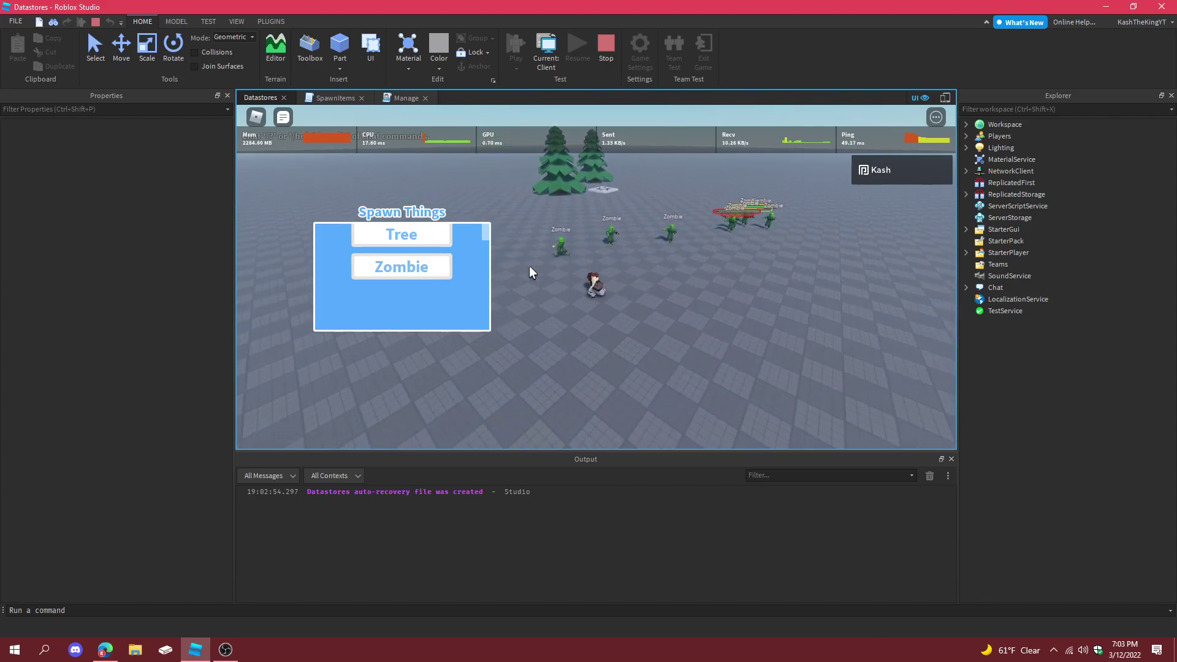
click(445, 265)
right_drag(594, 249, 595, 248)
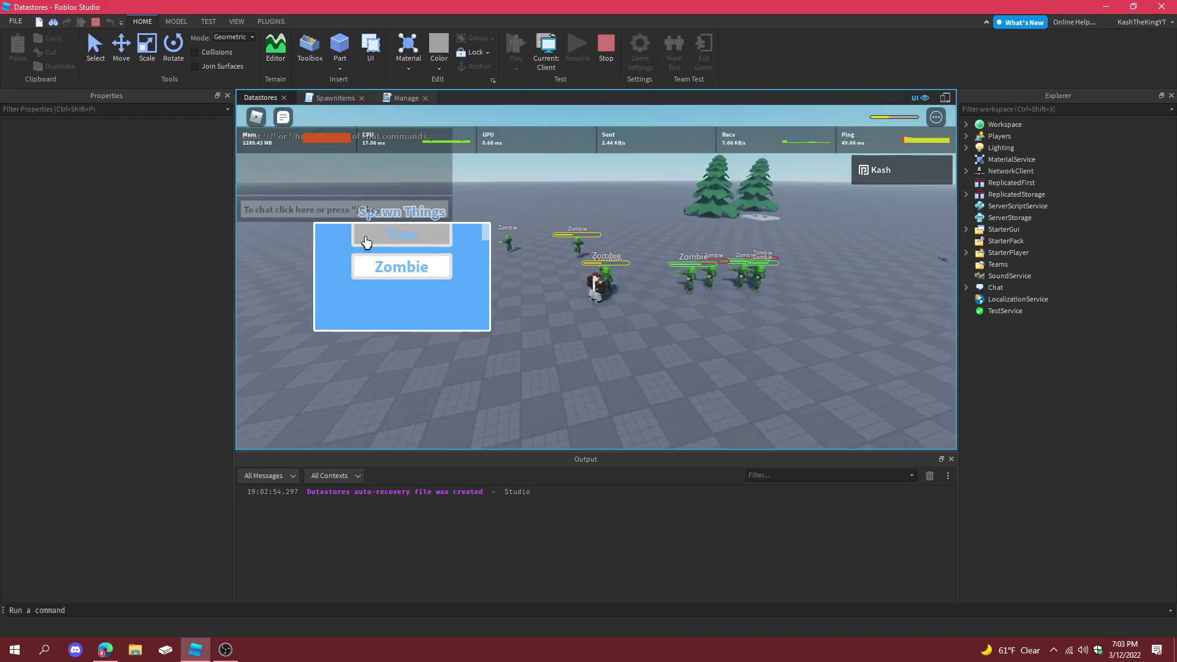
- Choose Tree once more in the SpawnGui, stop the playtest, and review the SpawnItems and Manage scripts
click(423, 238)
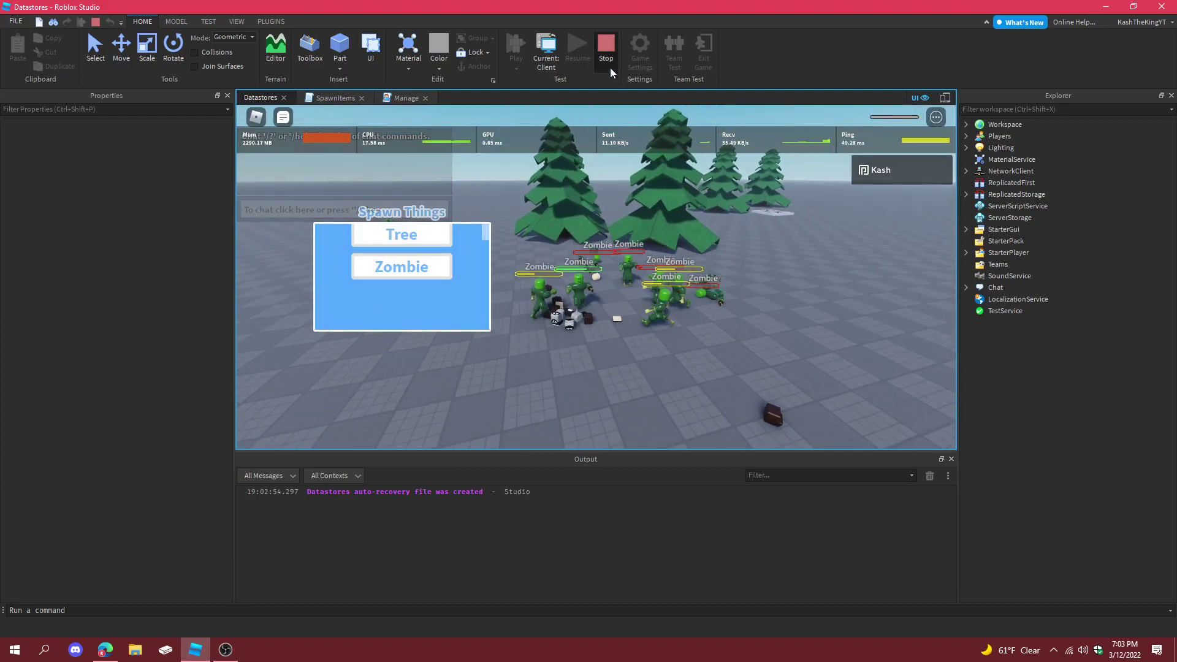
click(606, 49)
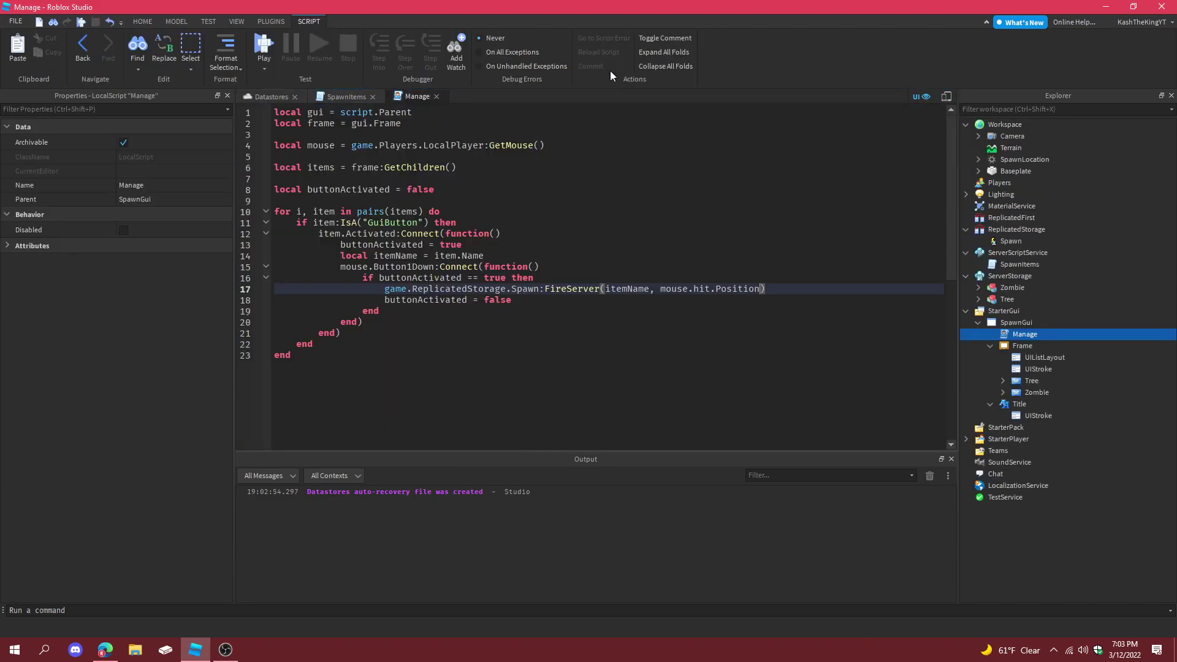
click(346, 97)
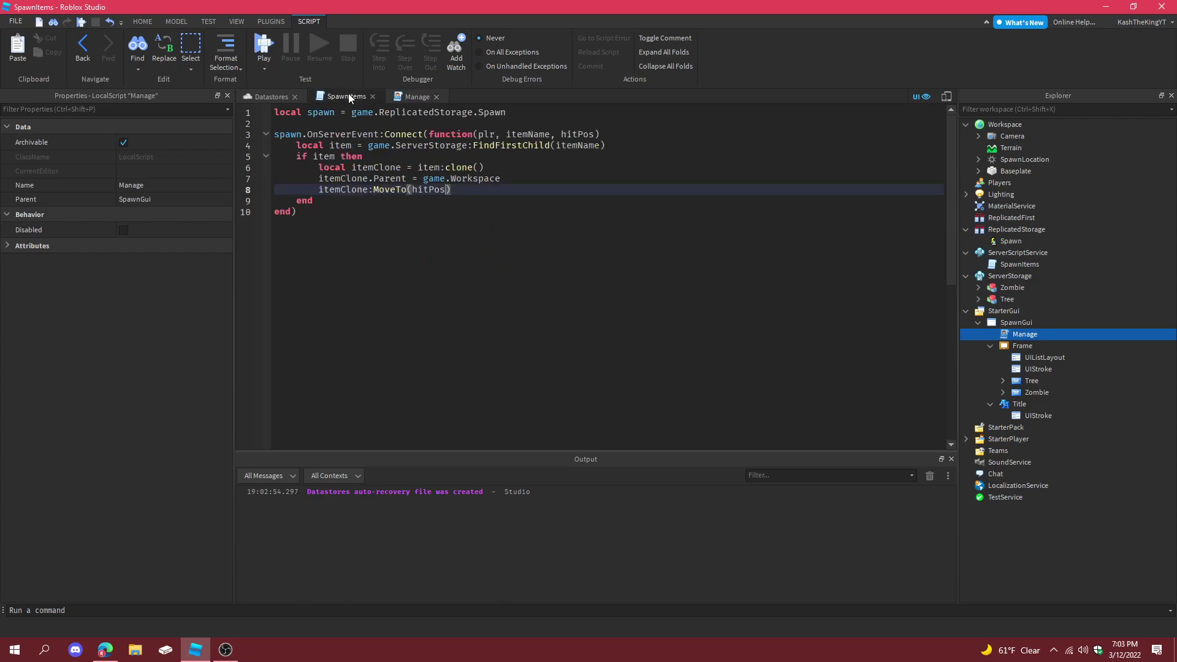
click(412, 97)
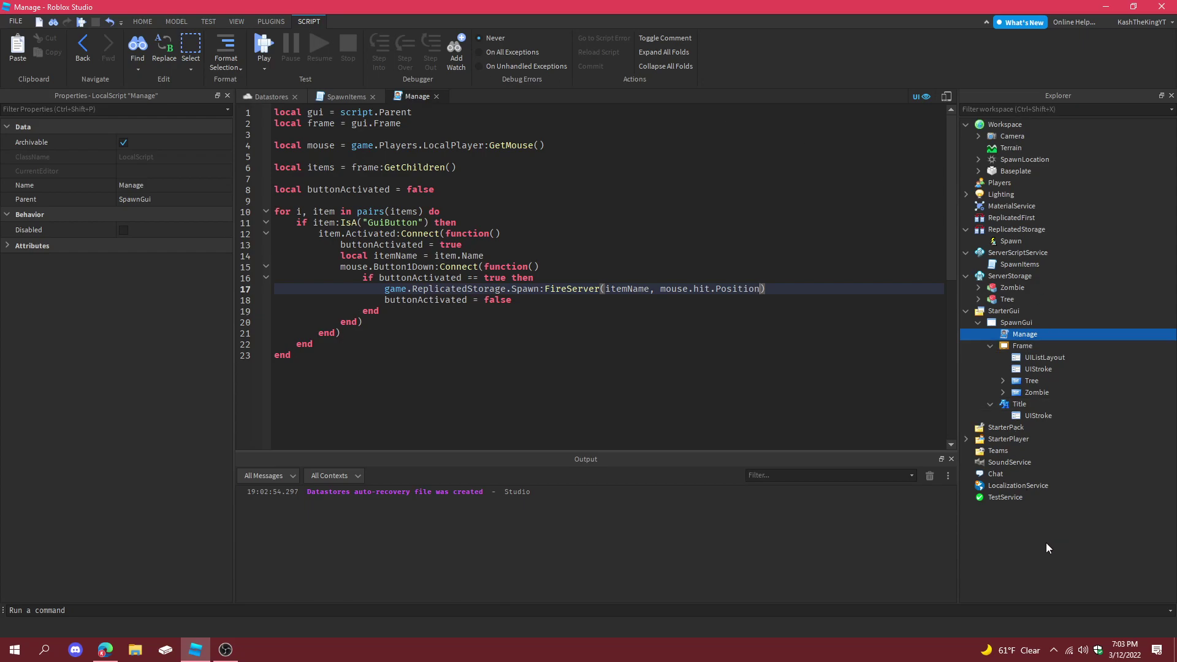
click(1053, 651)
right_click(1036, 608)
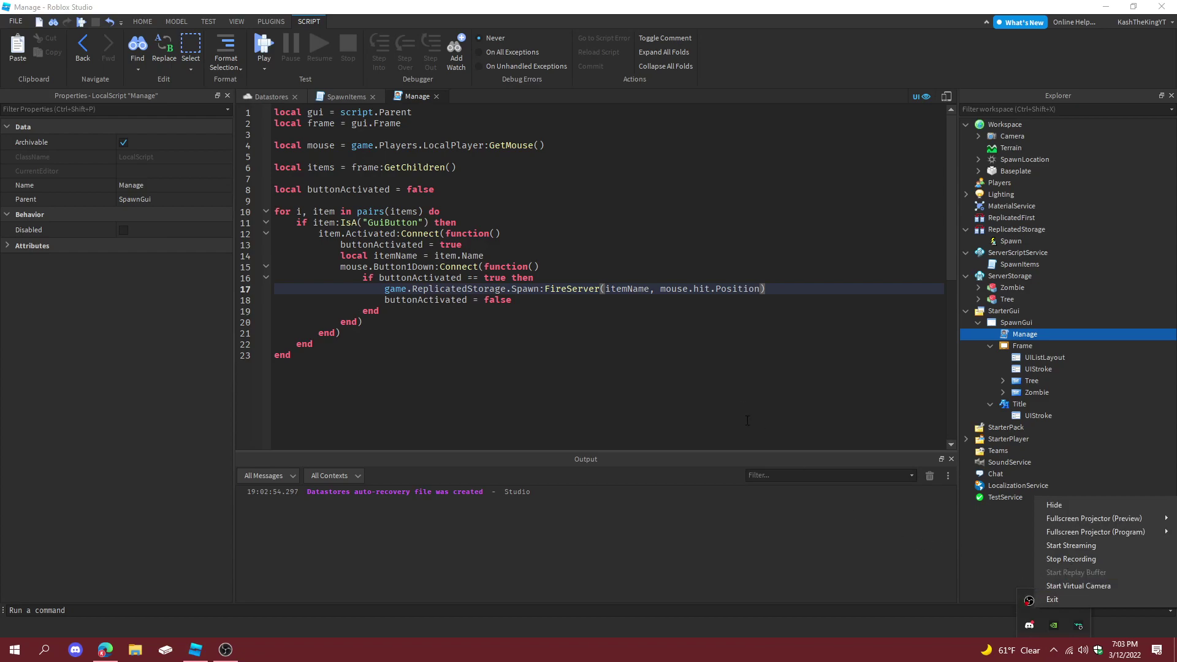
click(545, 516)
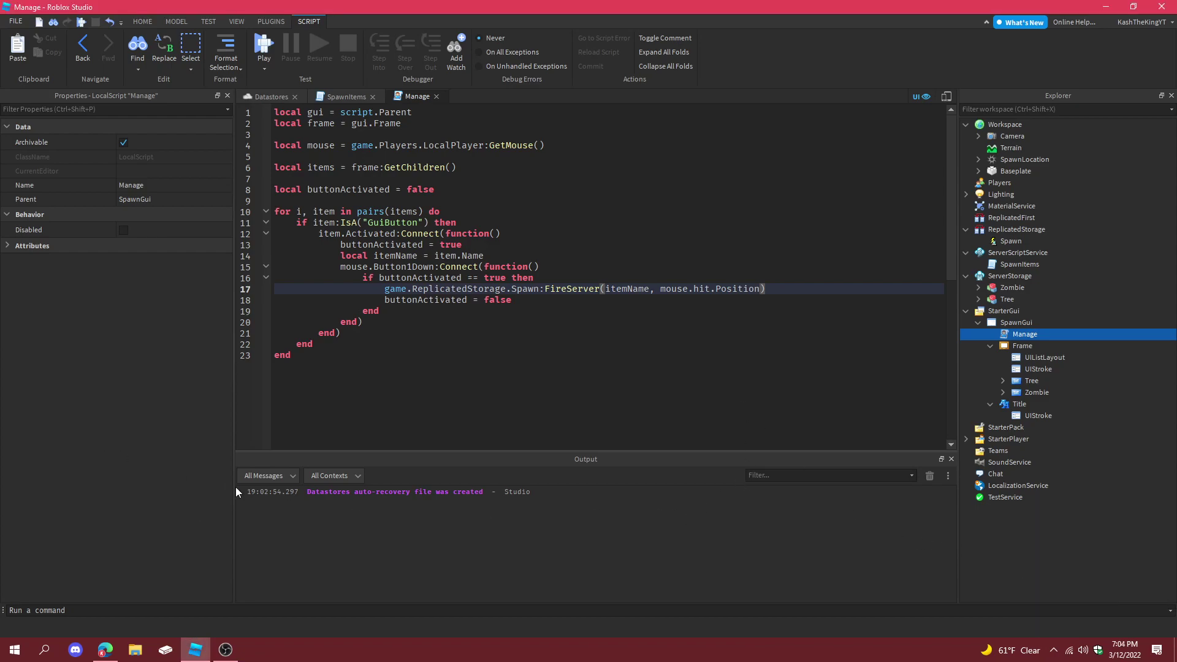
click(284, 95)
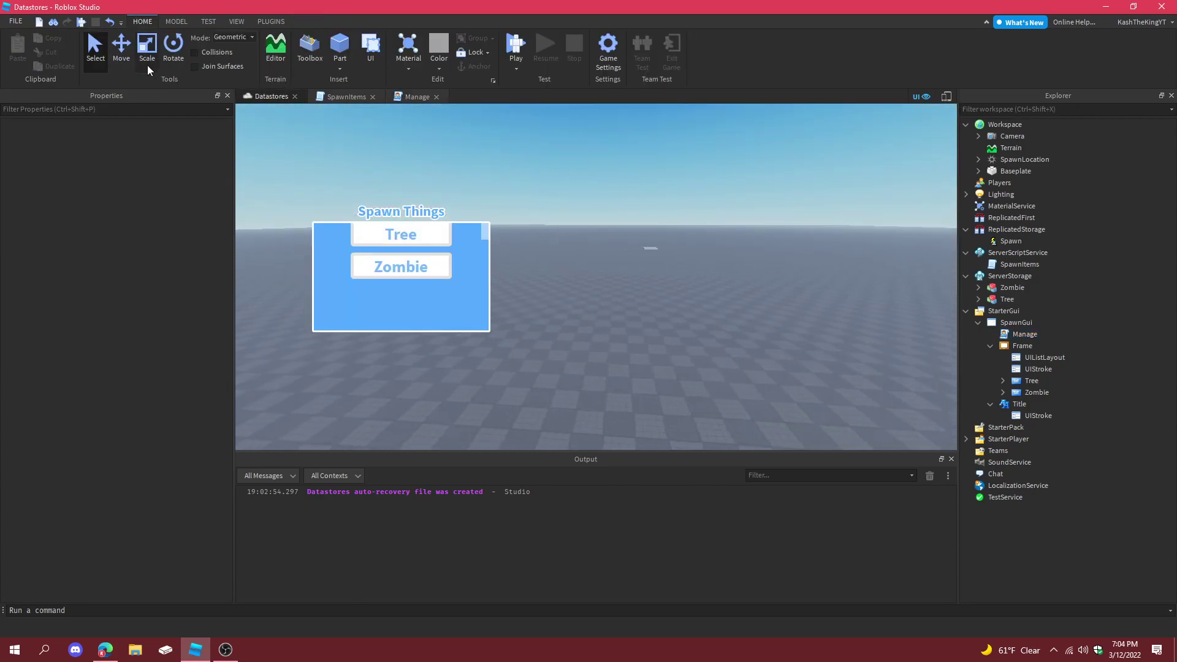
right_drag(636, 245, 626, 295)
key(a)
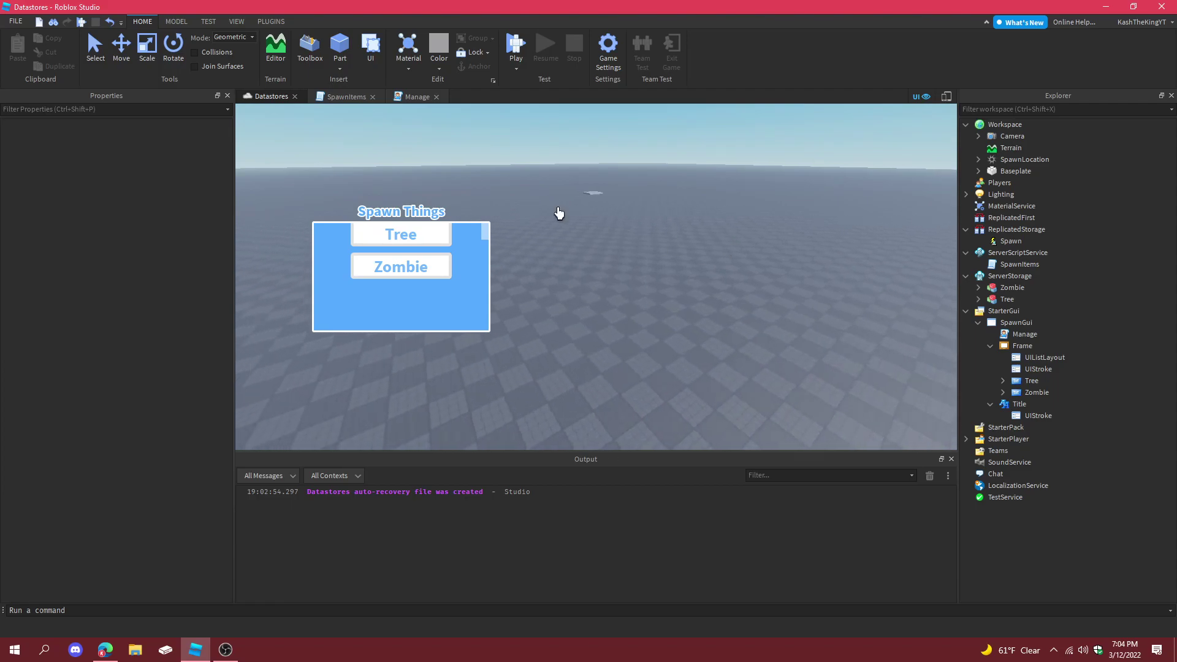
right_drag(646, 273, 645, 273)
key(a)
key(a)
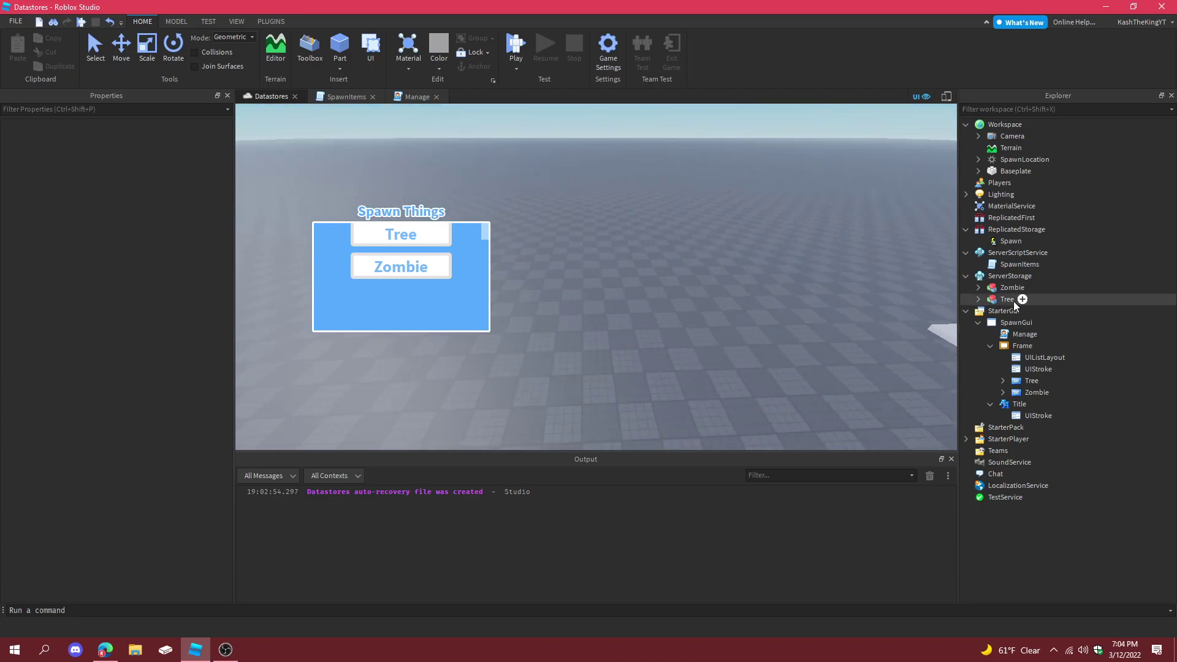
- Select SpawnGui, the Zombie and Tree models, the SpawnItems script and the Spawn RemoteEvent together and start saving them to Roblox
click(999, 313)
click(979, 322)
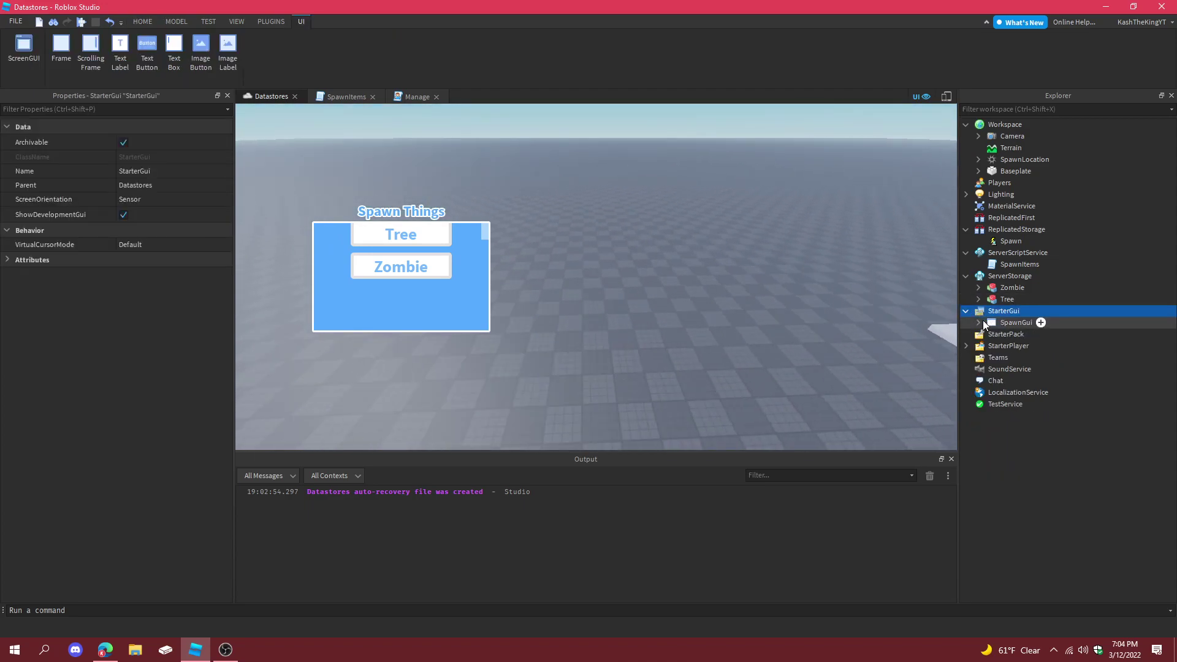
right_click(999, 321)
key(Escape)
ctrl+click(1009, 289)
ctrl+click(1007, 299)
ctrl+click(1015, 264)
ctrl+click(1006, 241)
right_click(1002, 244)
key(Escape)
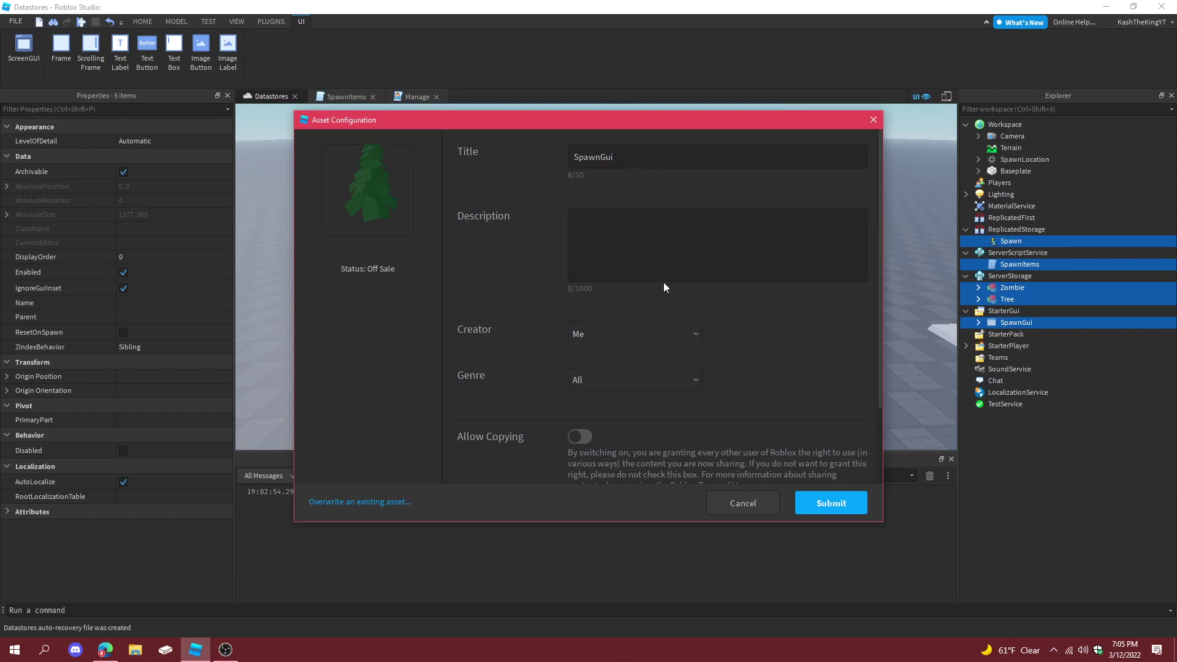
- Enable Allow Copying and Allow Comments for the SpawnGui asset and submit it for upload
click(576, 436)
scroll(613, 411, down, 3)
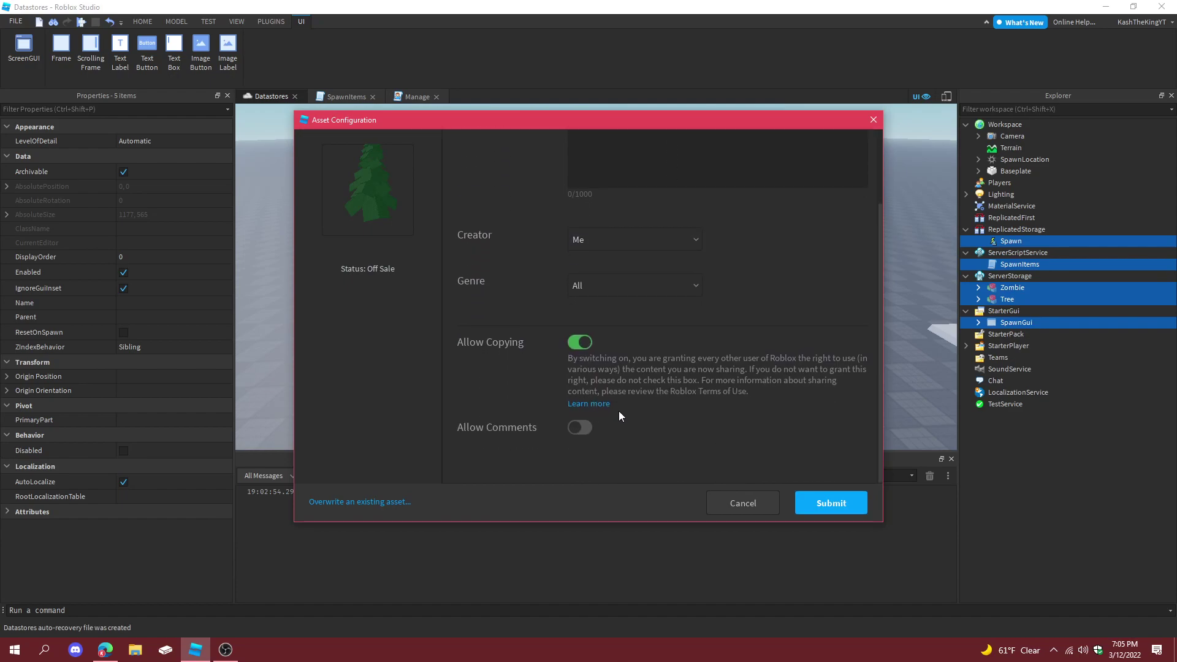
click(578, 429)
scroll(735, 447, up, 3)
click(838, 495)
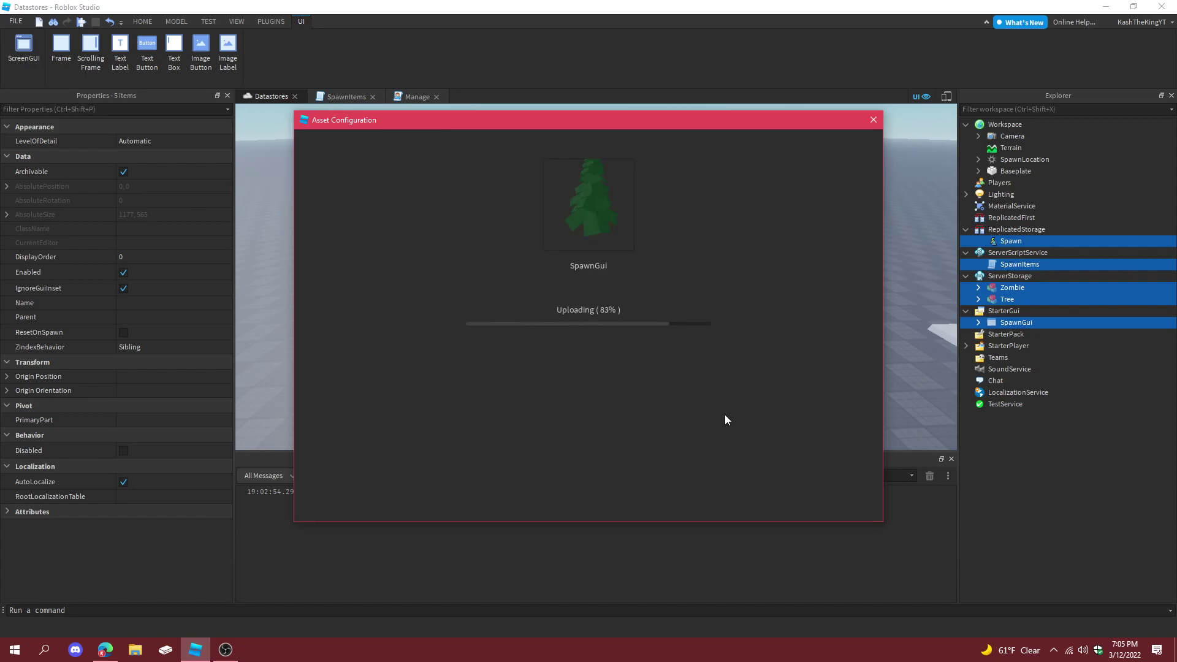